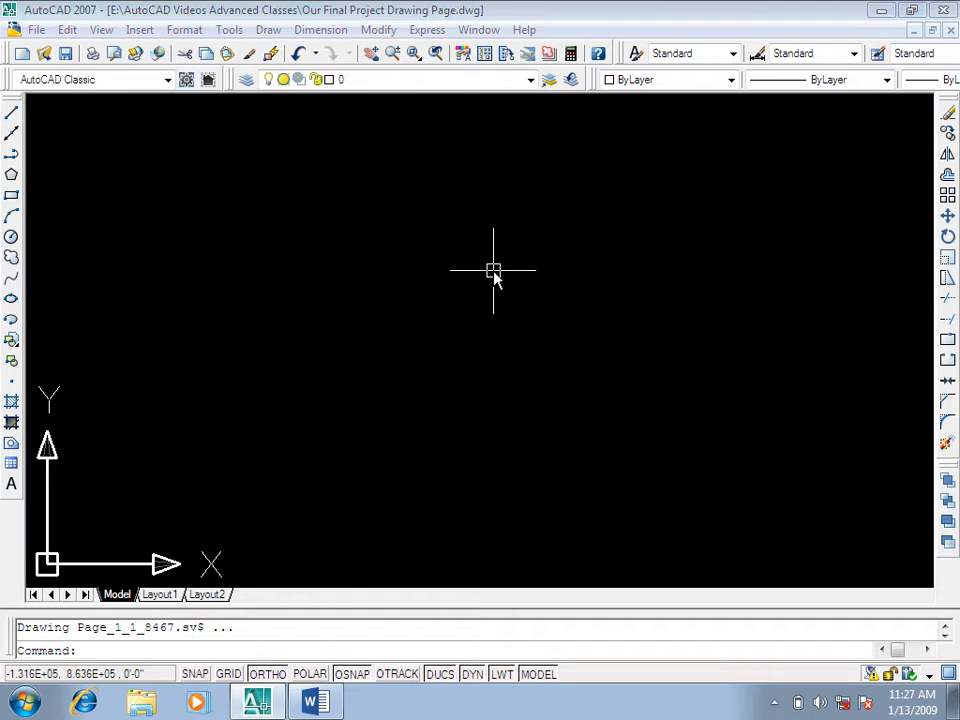
Step: Draw one long horizontal line across the upper middle of the drawing area
text(l)
key(Return)
click(206, 276)
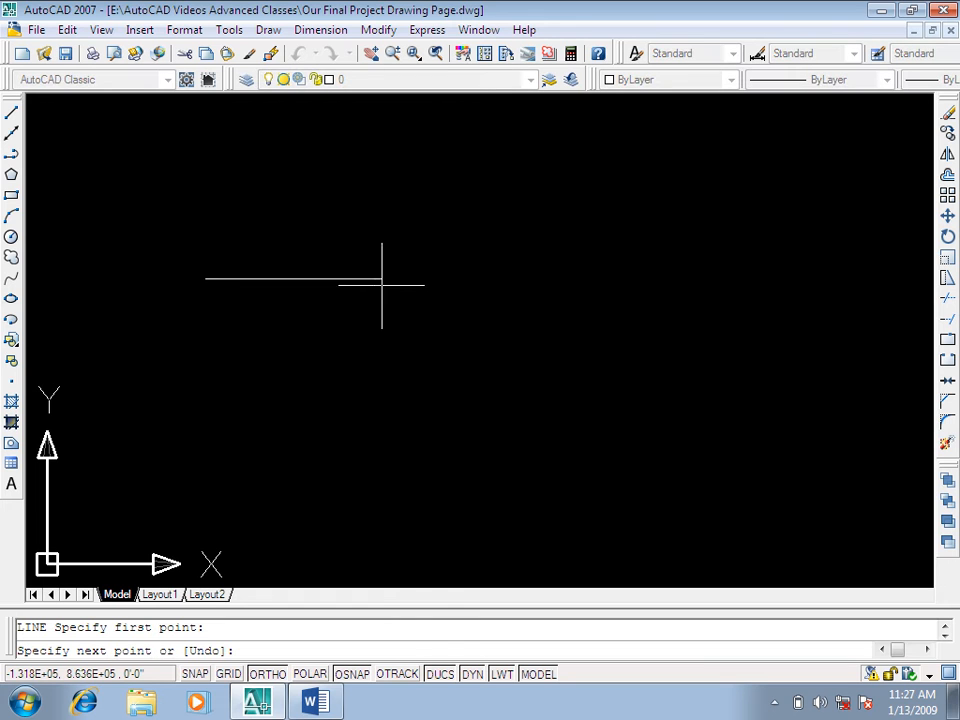
click(651, 278)
key(Return)
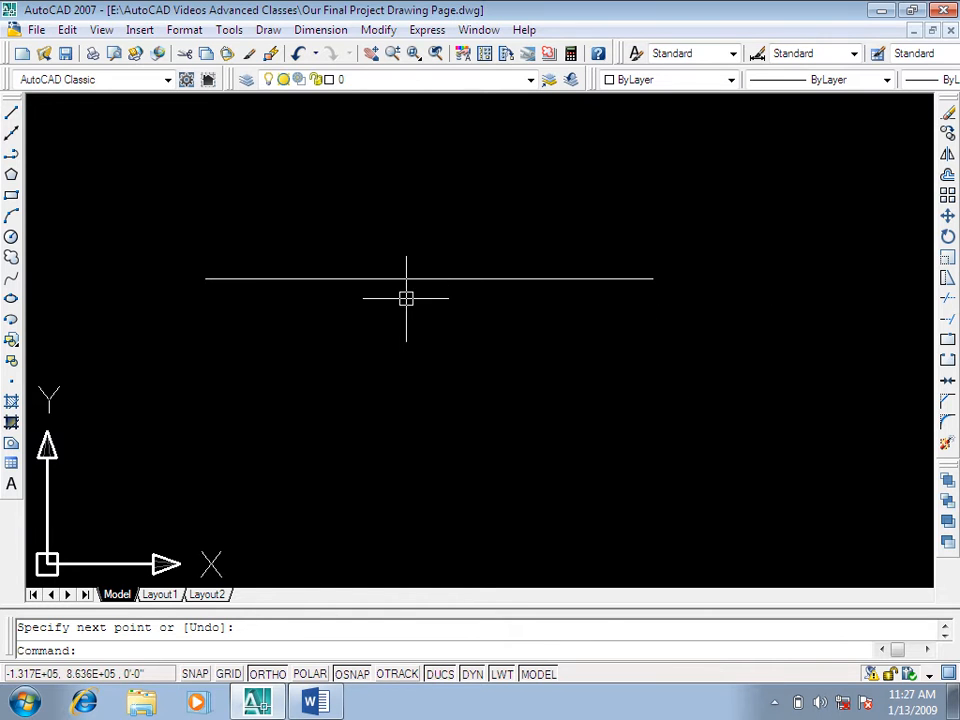
Step: Select the horizontal line with a crossing window and erase it
click(491, 216)
click(390, 339)
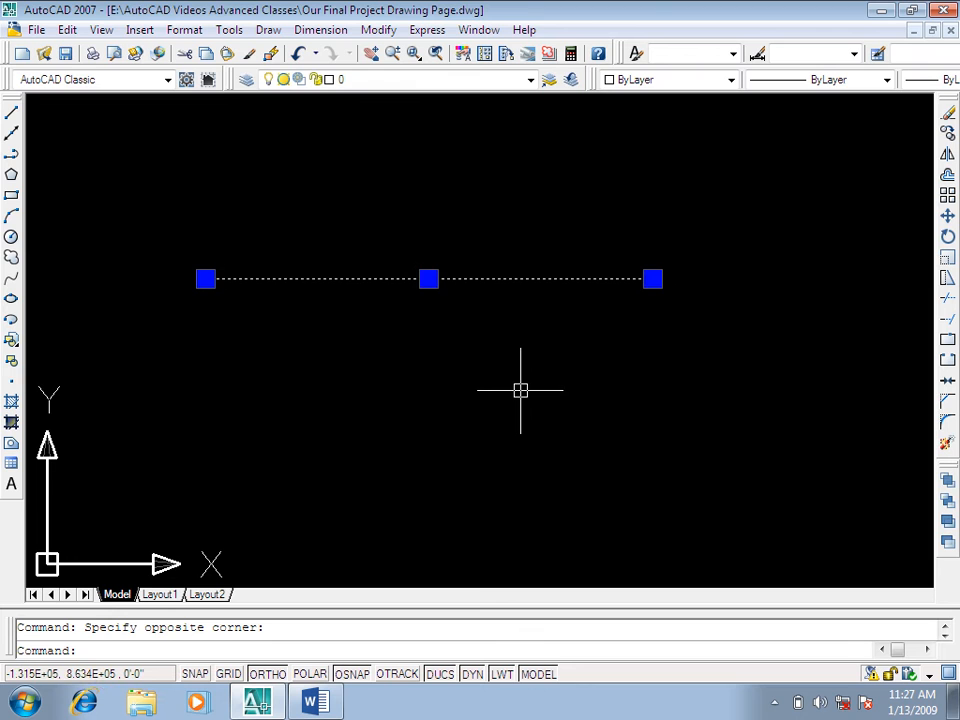
key(Escape)
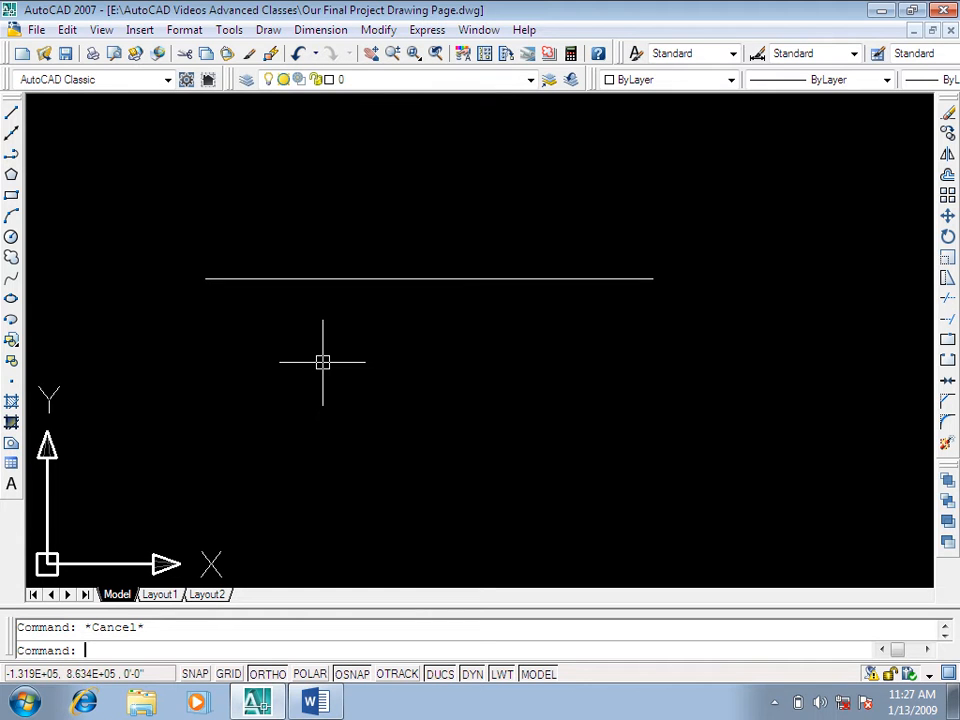
click(403, 253)
click(359, 352)
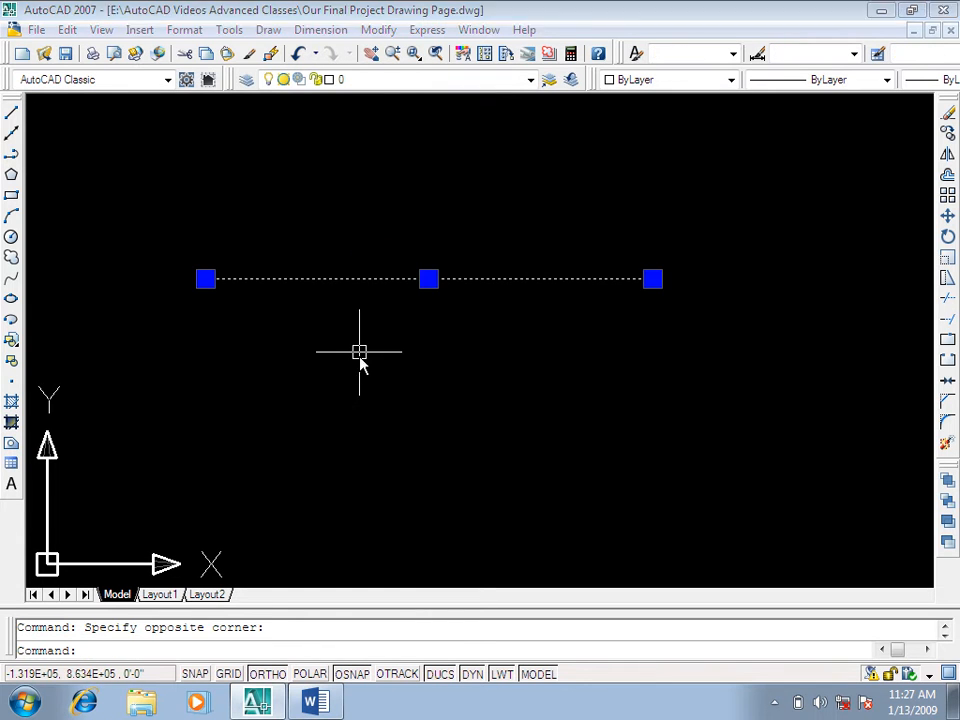
key(Escape)
Step: Draw an L-shaped polyline with one vertical segment going up and one horizontal segment going right
text(pl)
key(Return)
click(349, 530)
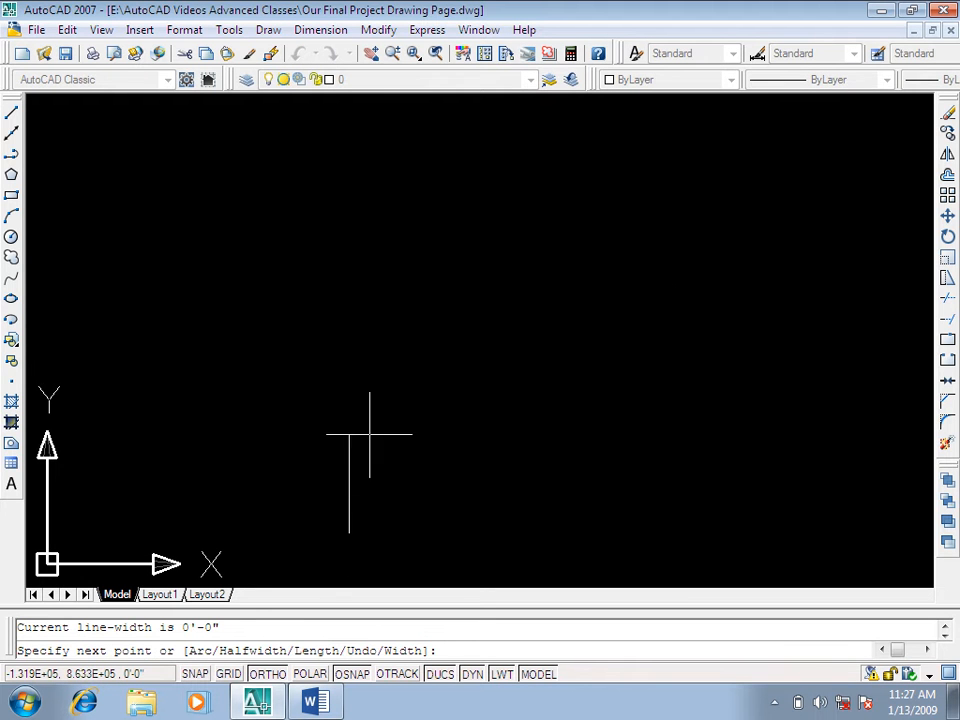
click(349, 258)
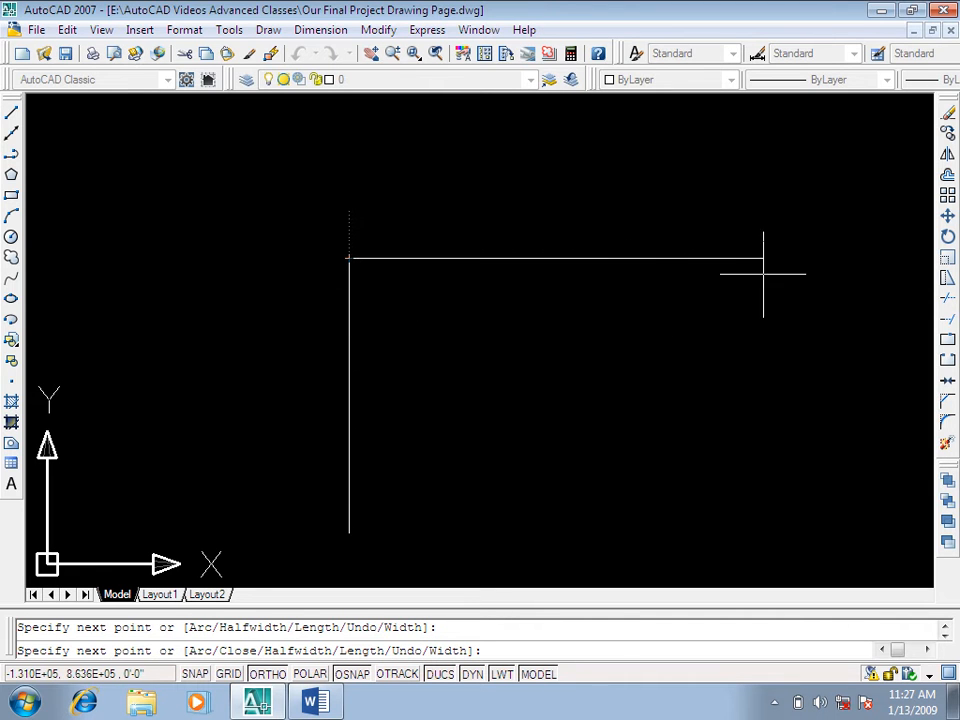
click(708, 258)
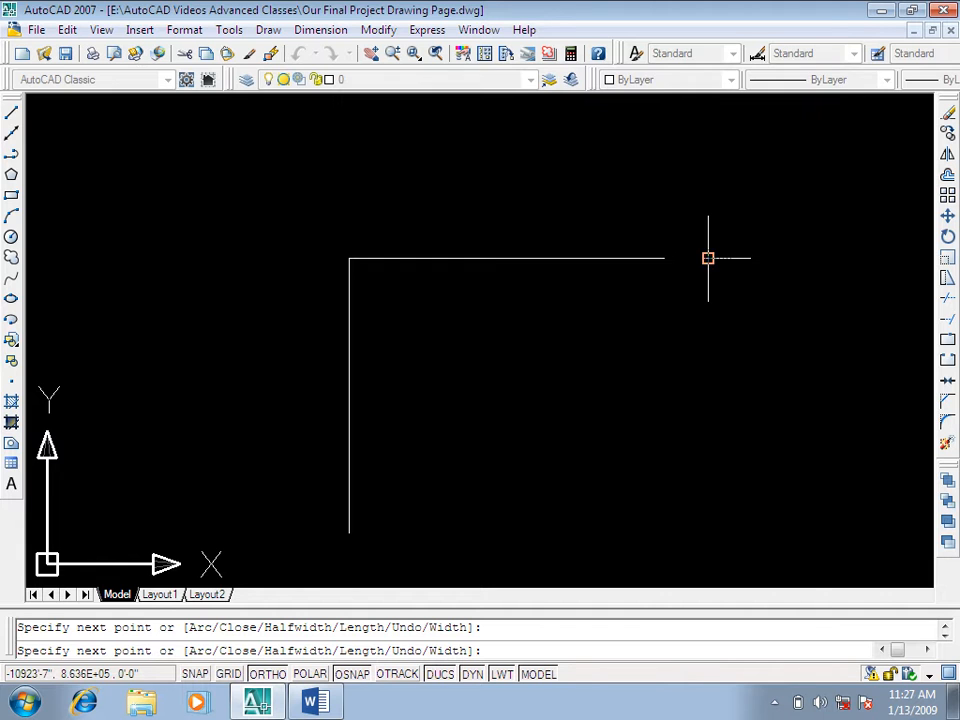
key(Return)
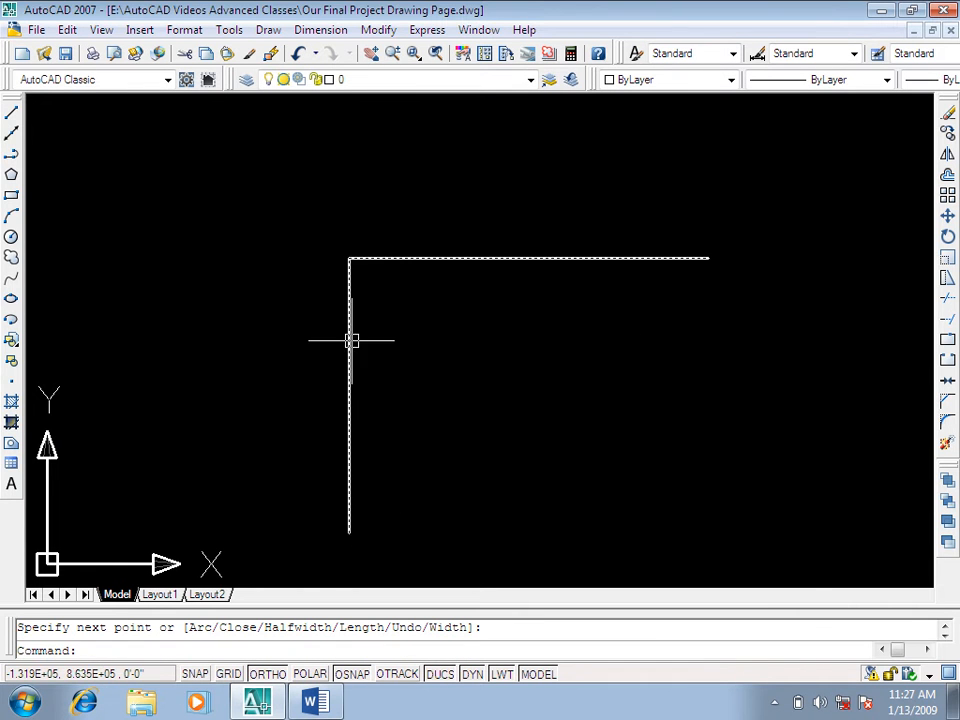
Step: Select the L-shaped polyline with a crossing window and erase it
scroll(324, 242, up, 3)
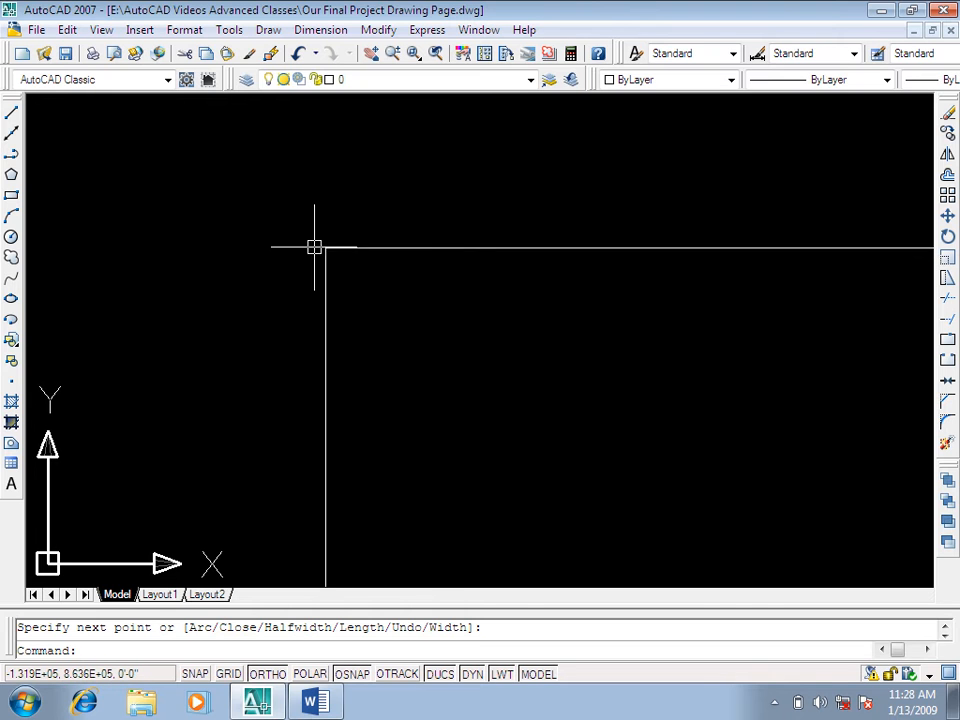
scroll(375, 215, down, 4)
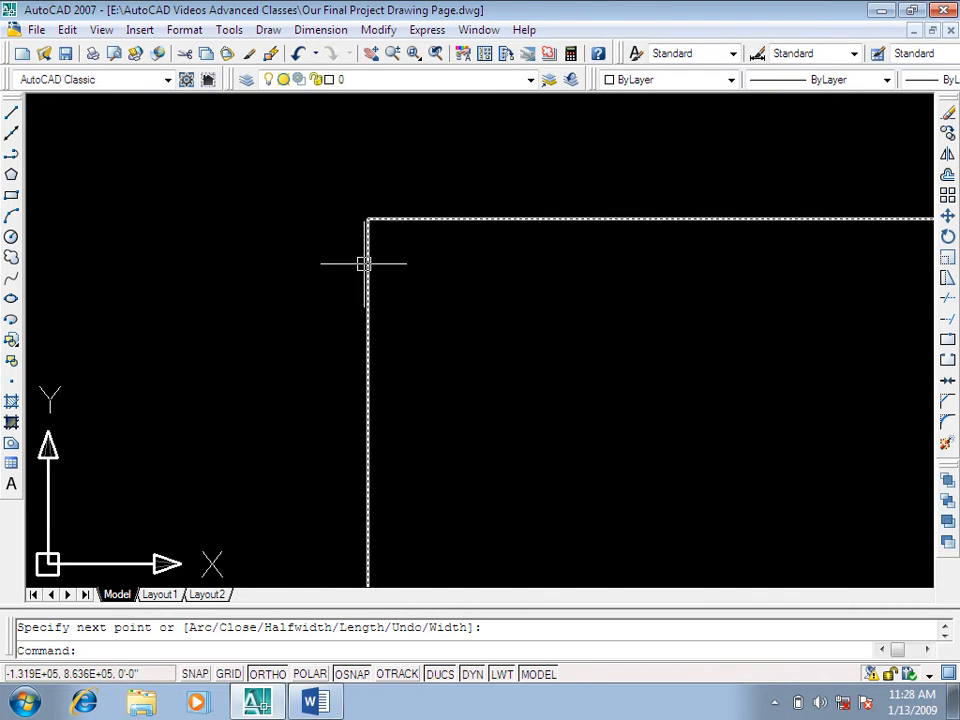
scroll(395, 268, up, 3)
click(463, 242)
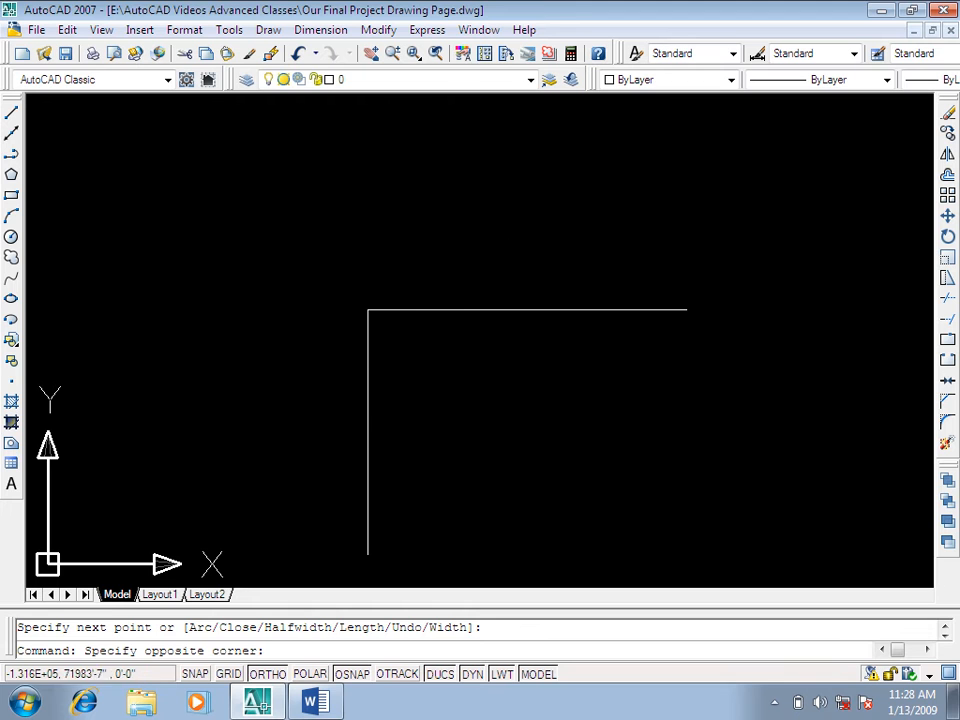
click(319, 450)
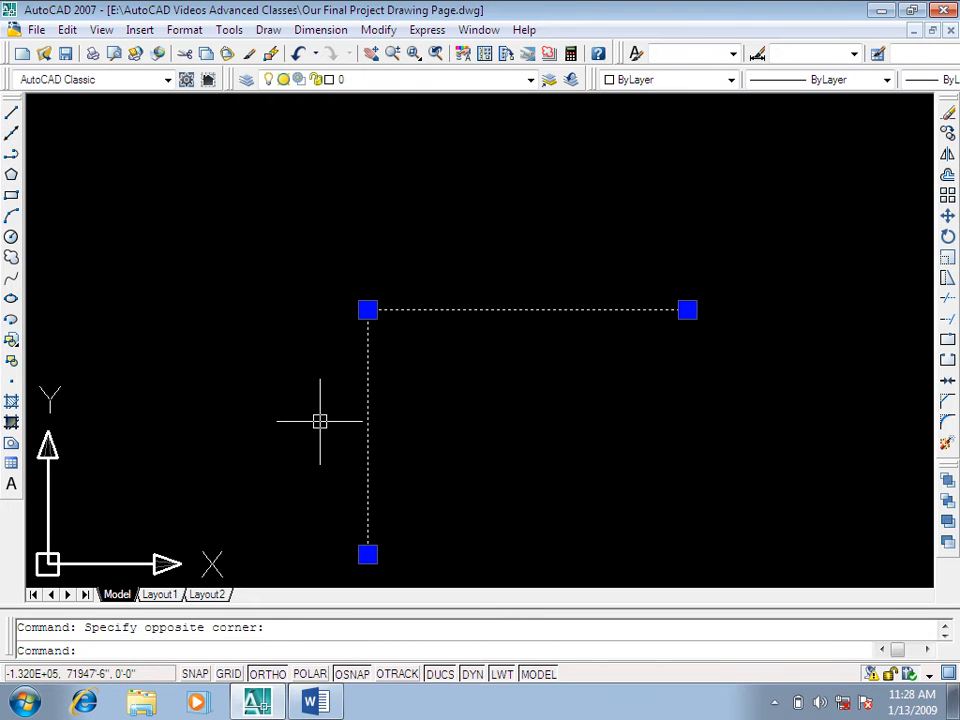
key(Delete)
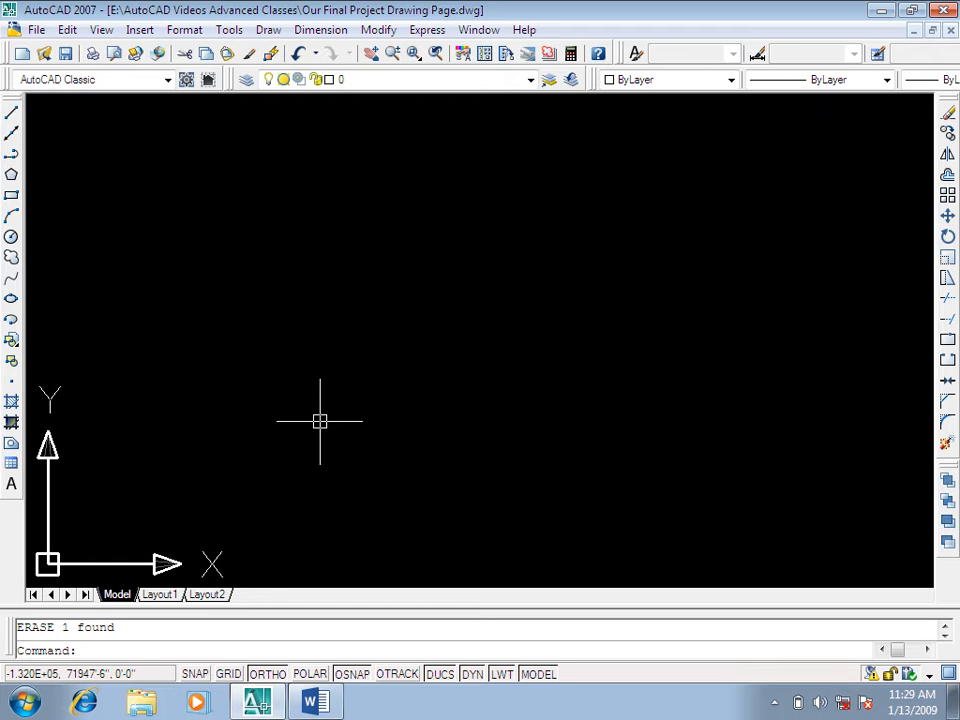
key(Escape)
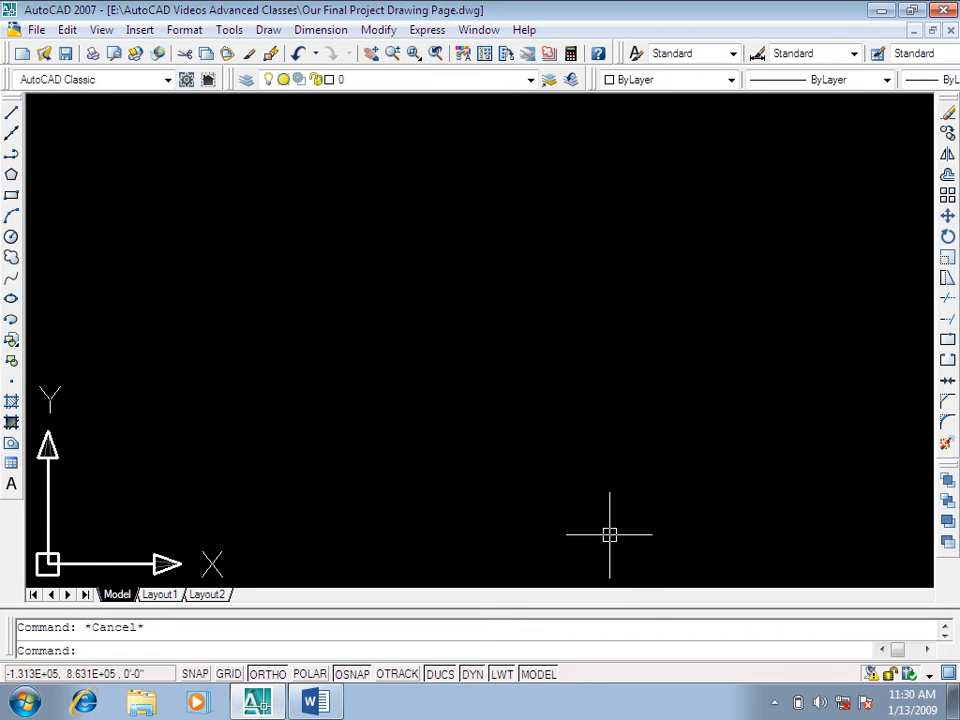
Step: Switch to the Word command list and look up entries 44 to 48, from PO (Point) to OS (Osnap)
click(770, 708)
click(345, 414)
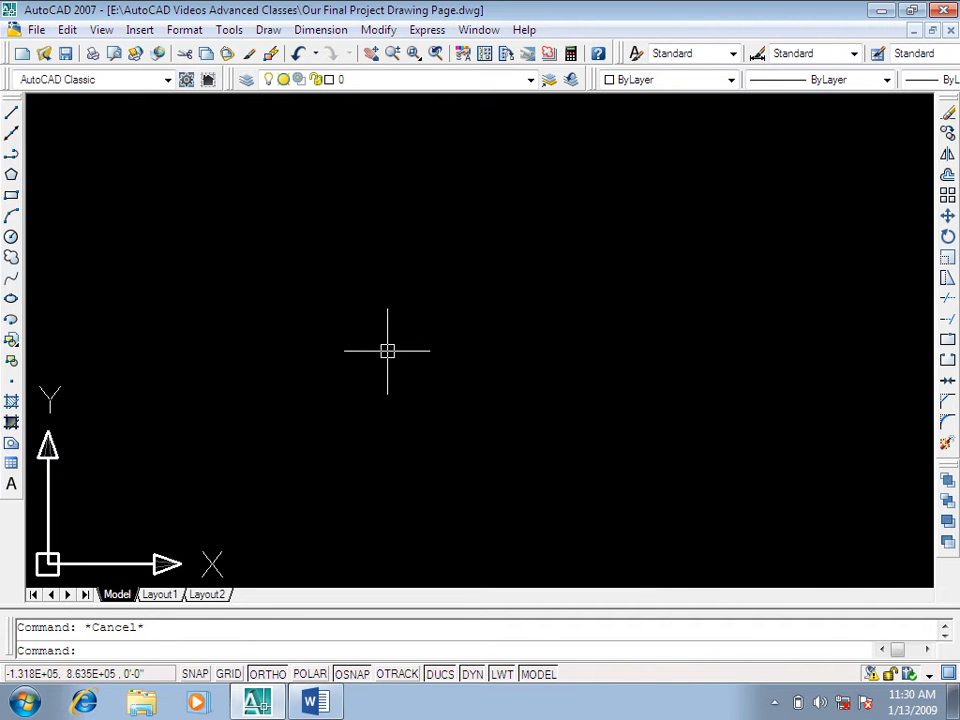
click(312, 702)
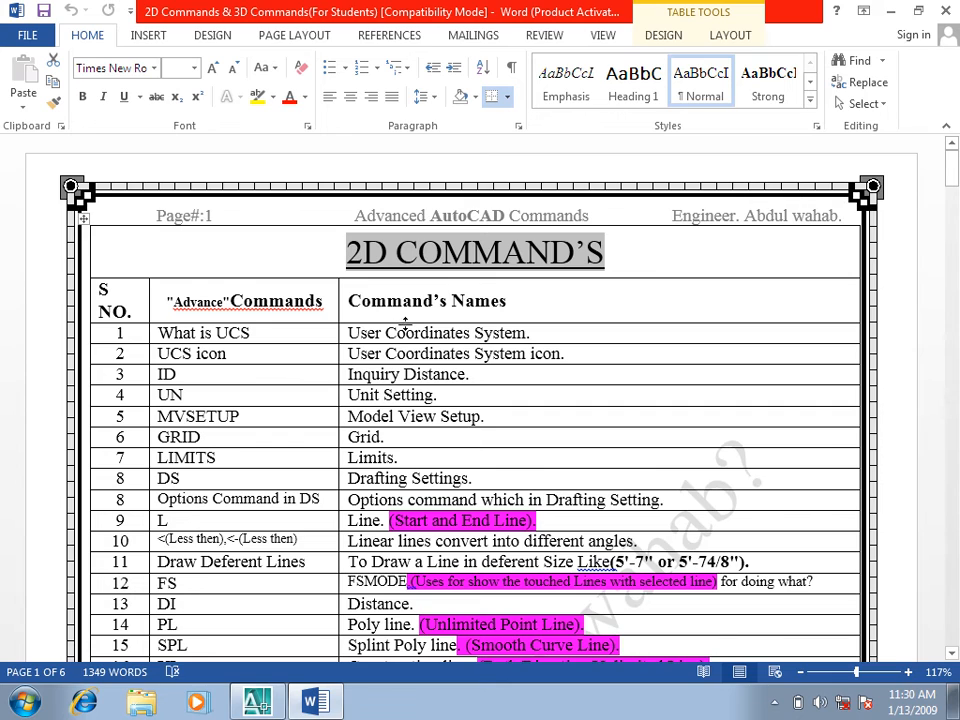
scroll(385, 290, down, 10)
scroll(377, 254, down, 10)
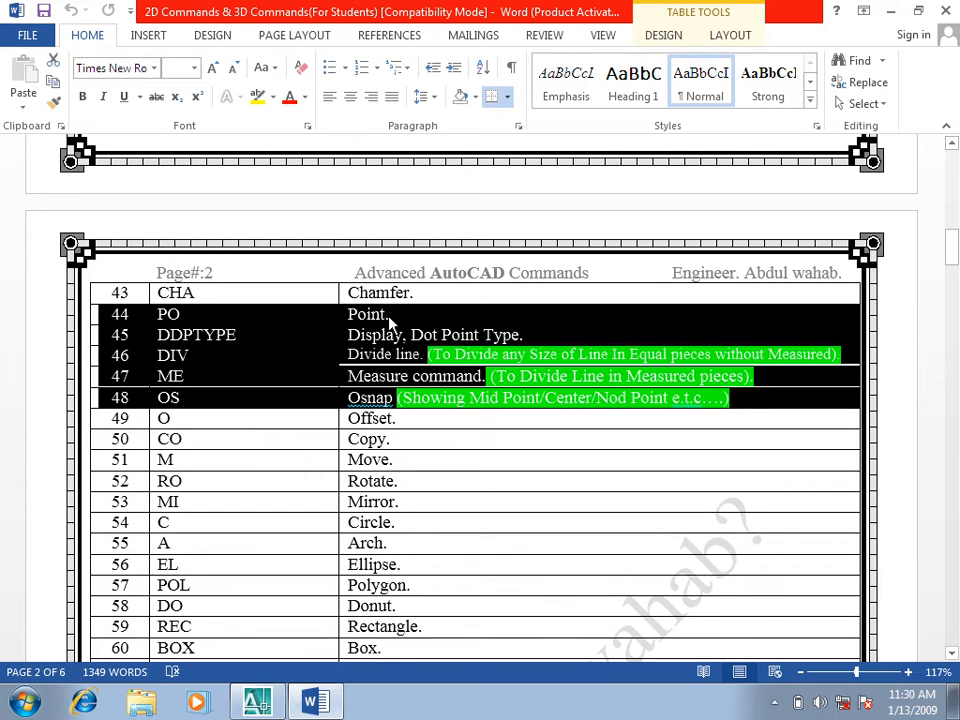
Step: Switch back to AutoCAD and place two single points with the PO command, one below the other
click(257, 702)
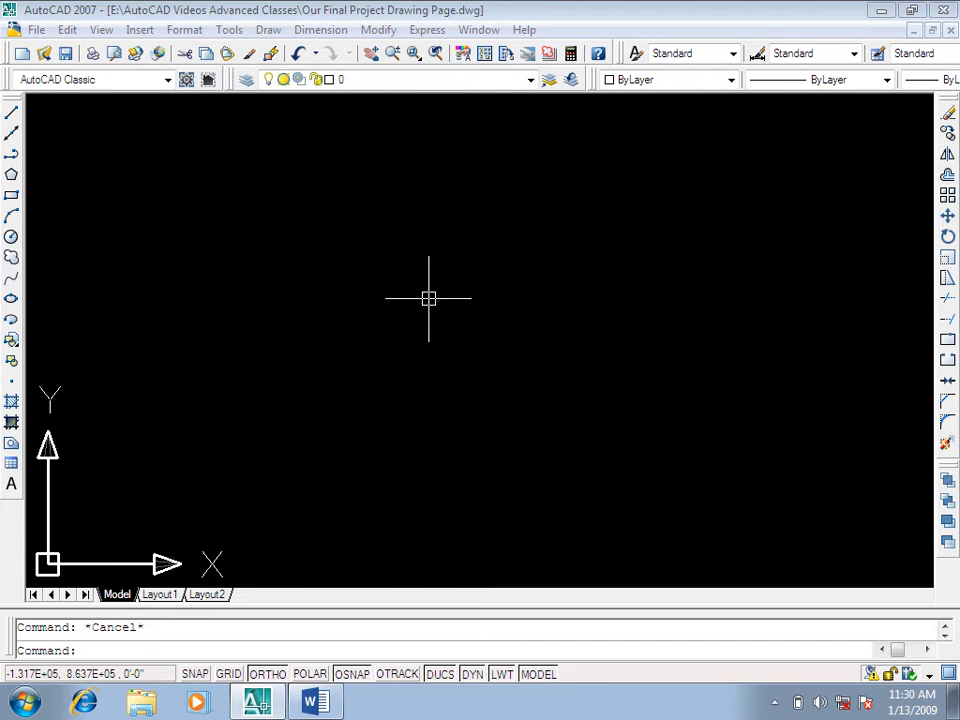
text(po)
key(Return)
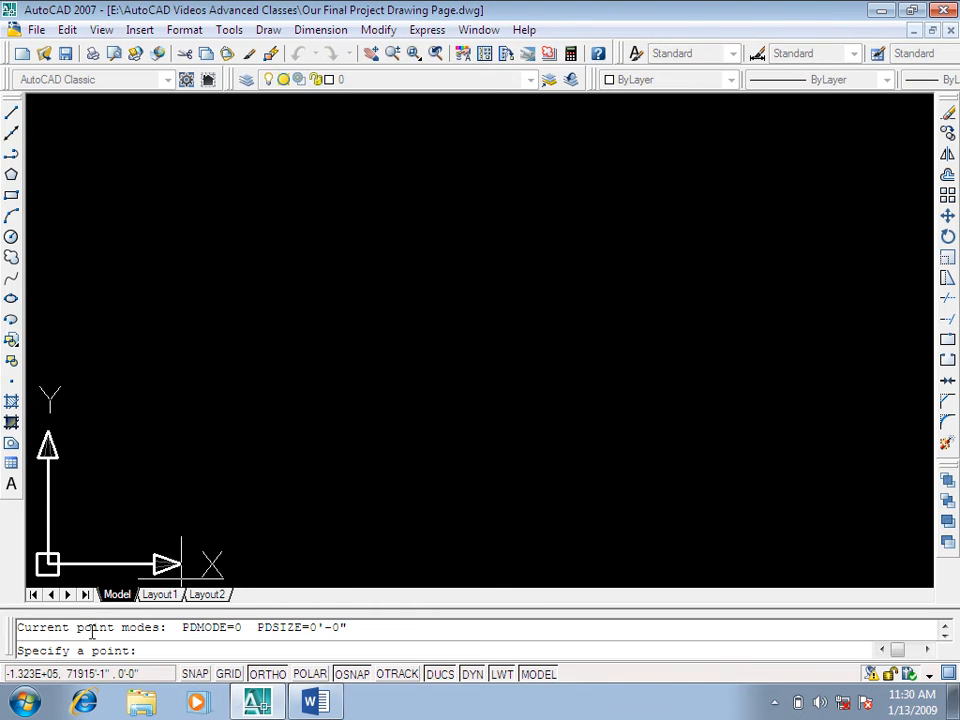
click(320, 263)
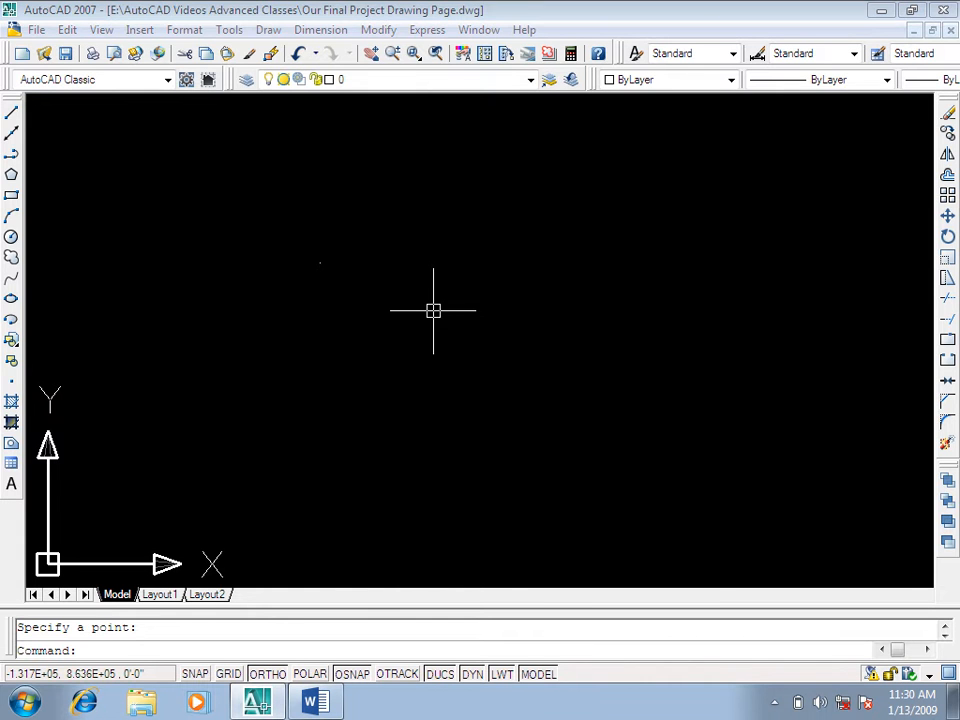
key(Return)
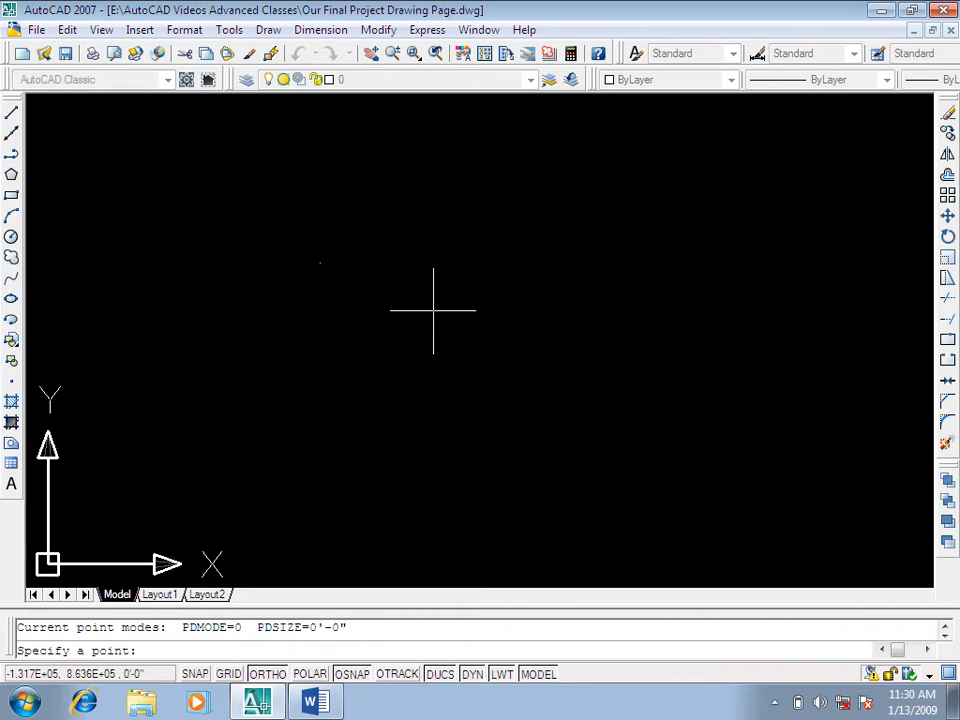
click(326, 402)
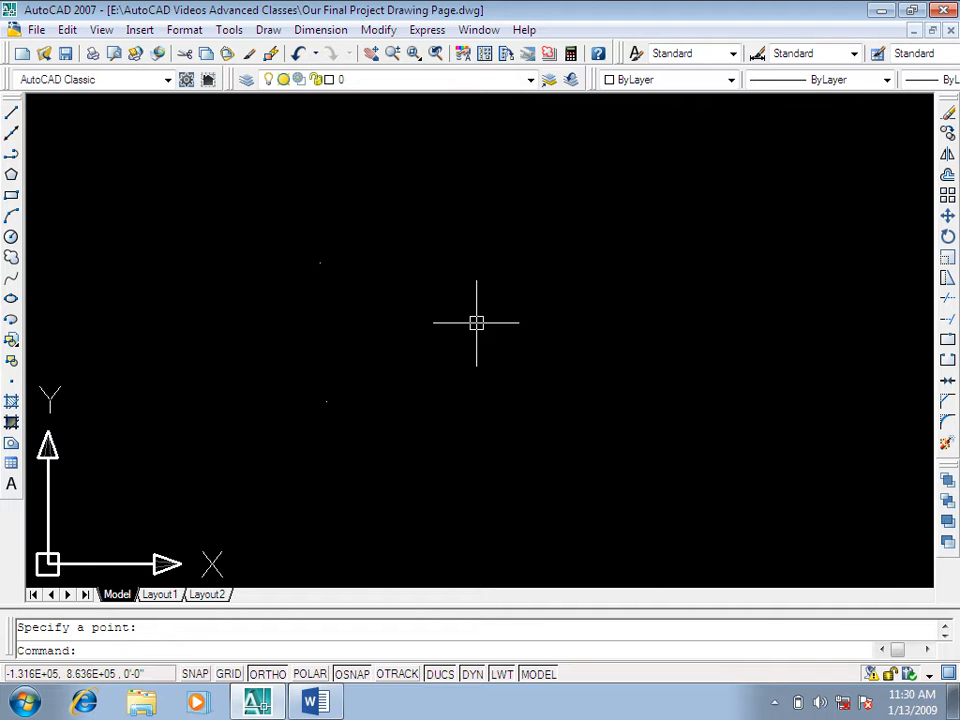
Step: Place thirteen scattered points around the middle of the drawing area in one run of the multiple-point command
click(12, 388)
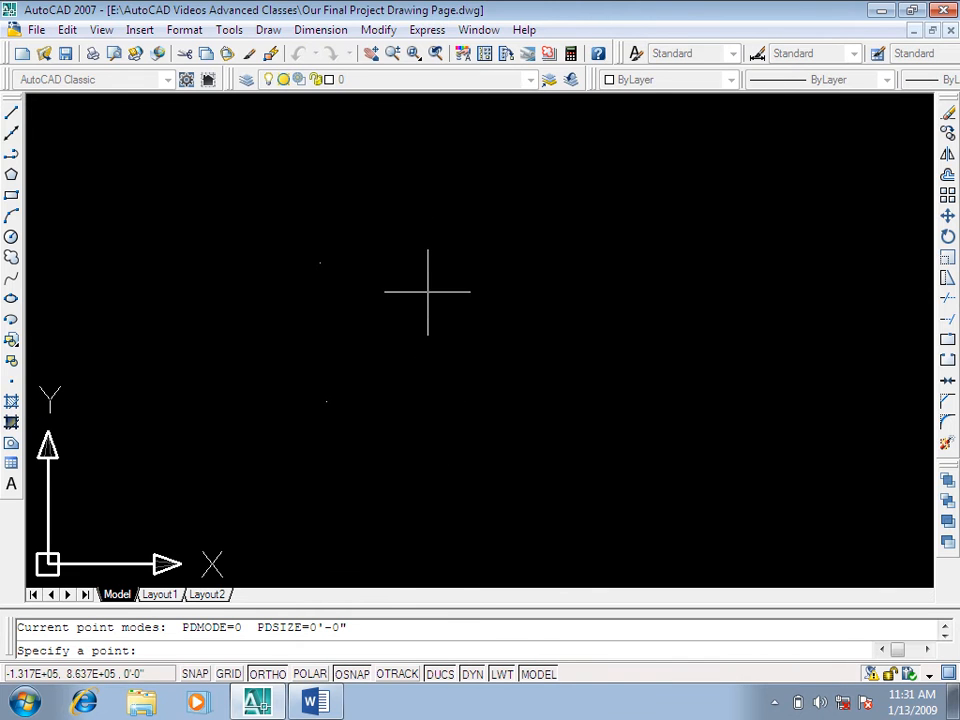
click(393, 329)
click(460, 233)
click(407, 388)
click(501, 337)
click(468, 440)
click(551, 411)
click(453, 322)
click(407, 247)
click(329, 338)
click(381, 446)
click(430, 506)
click(562, 324)
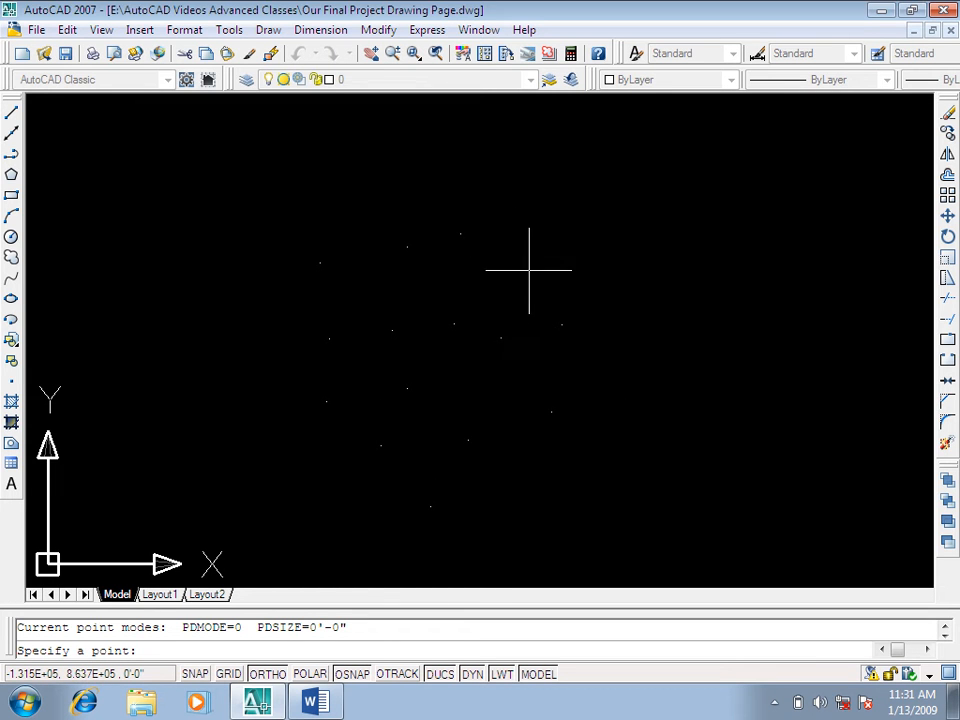
click(507, 229)
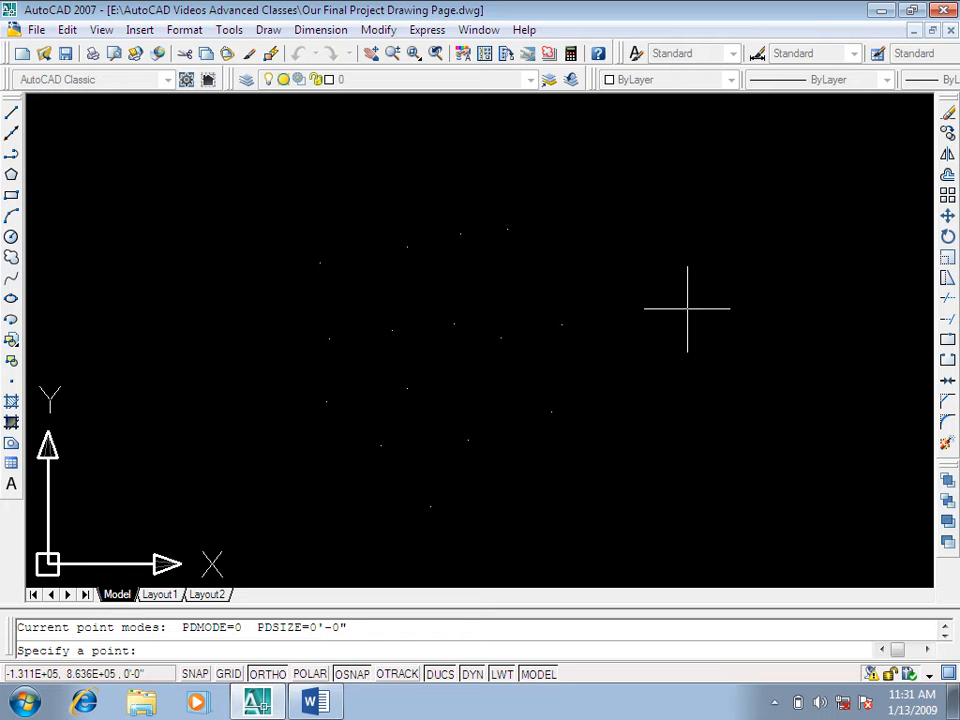
key(Escape)
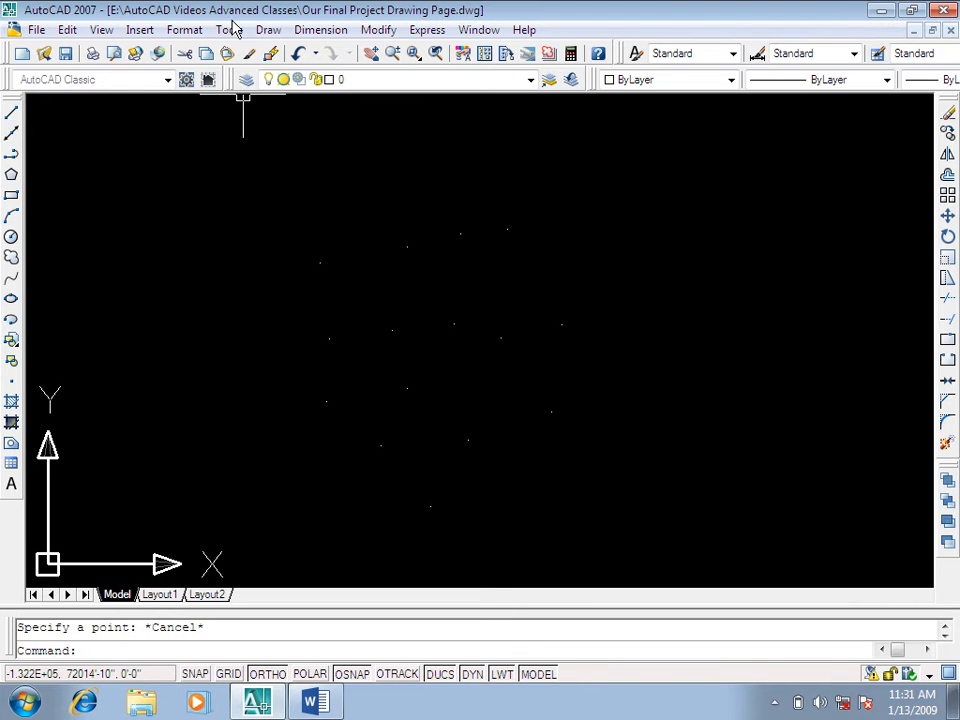
Step: Place one more point with the Single Point command, at the upper right of the scattered points
click(276, 31)
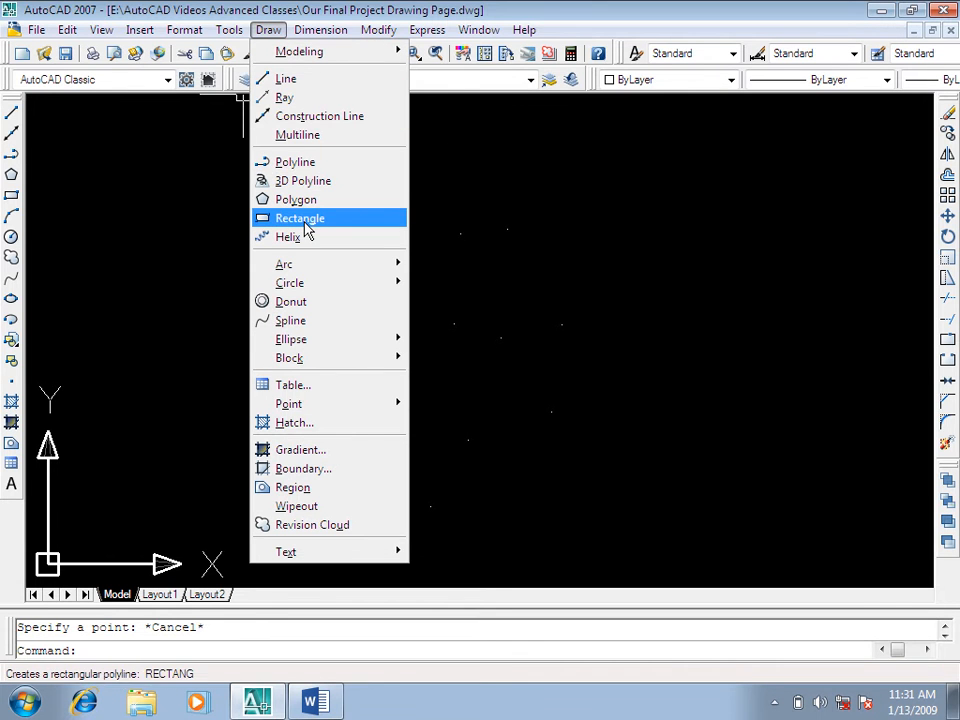
mouse_move(310, 283)
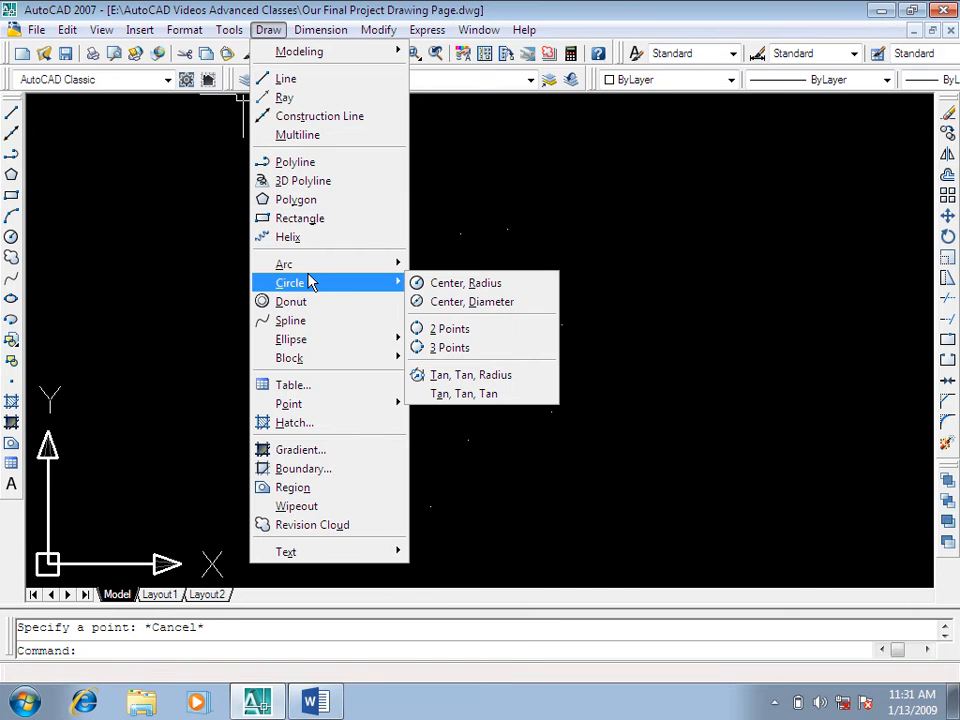
mouse_move(313, 404)
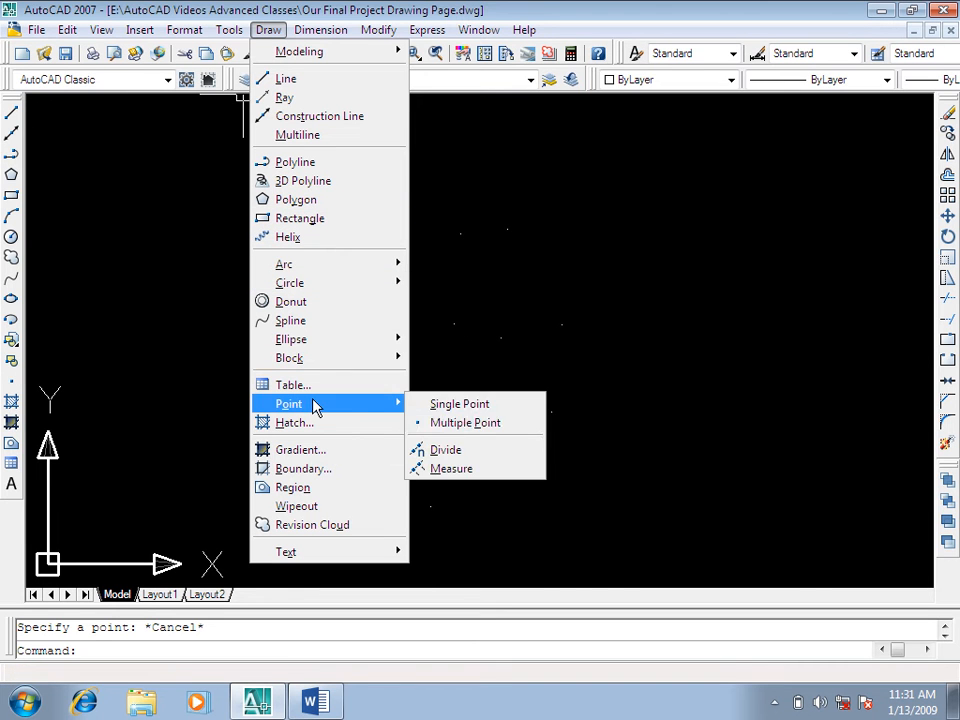
click(488, 405)
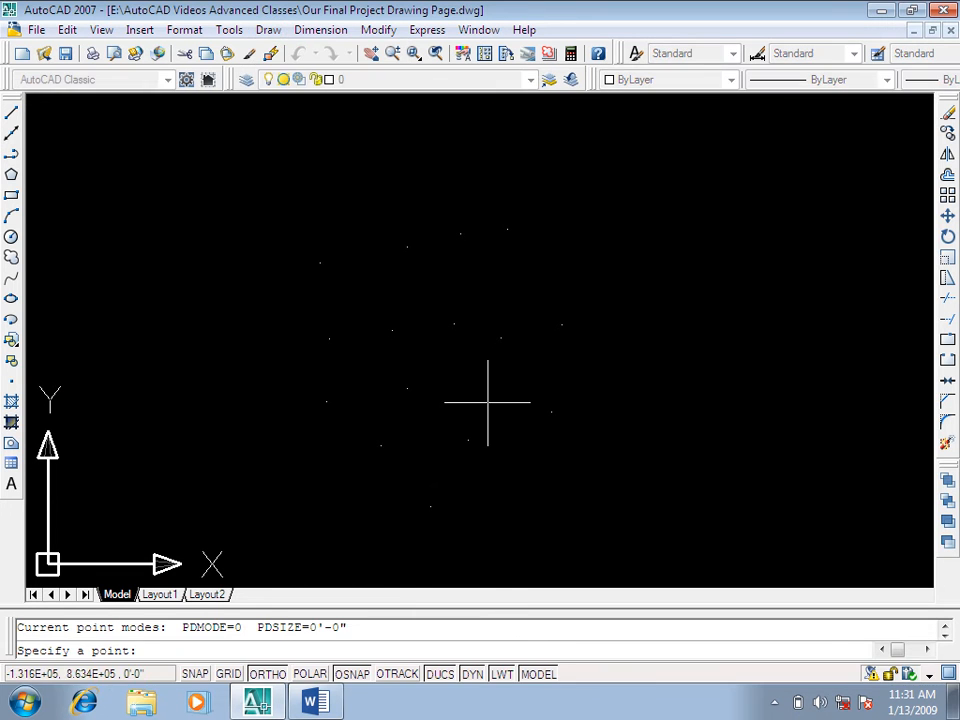
click(572, 237)
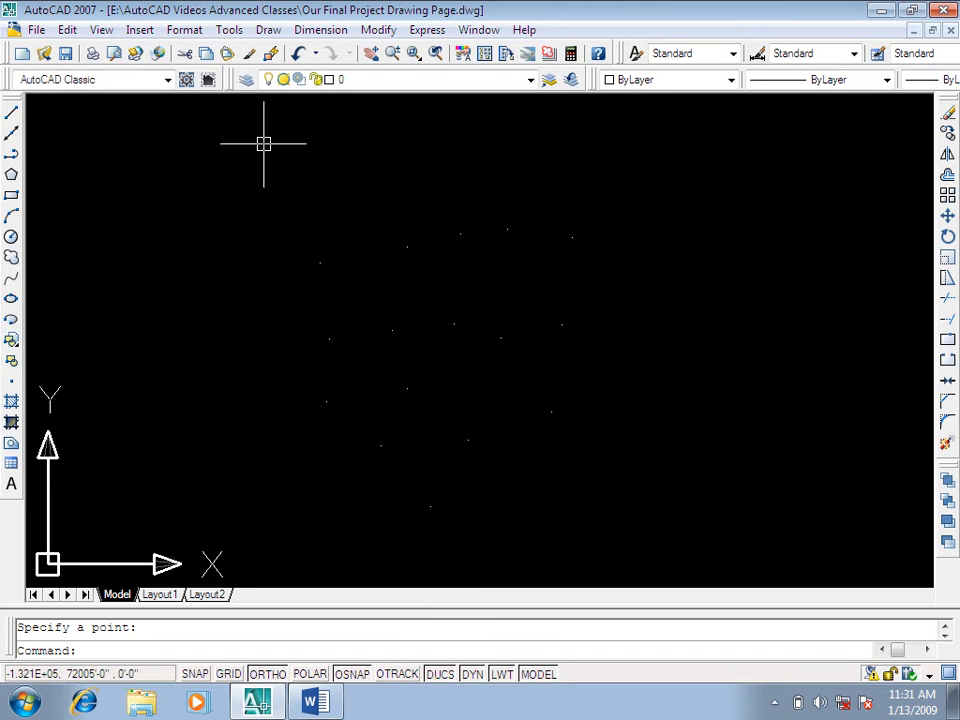
Step: Add four more points in one run of the Multiple Point command, one below and three above the scattered points
click(268, 29)
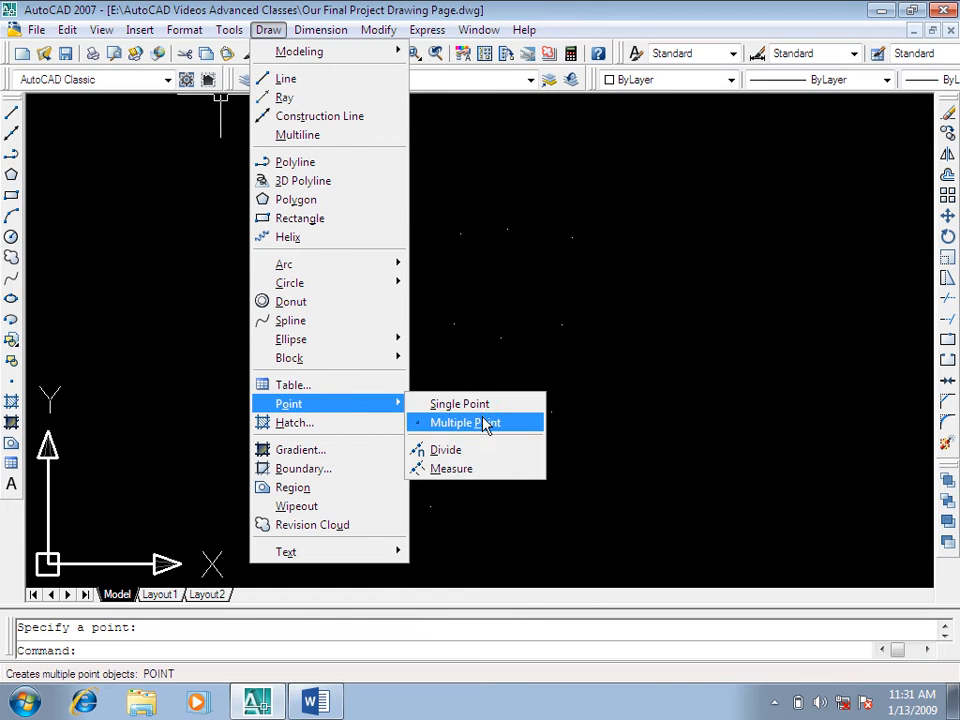
click(482, 422)
click(501, 493)
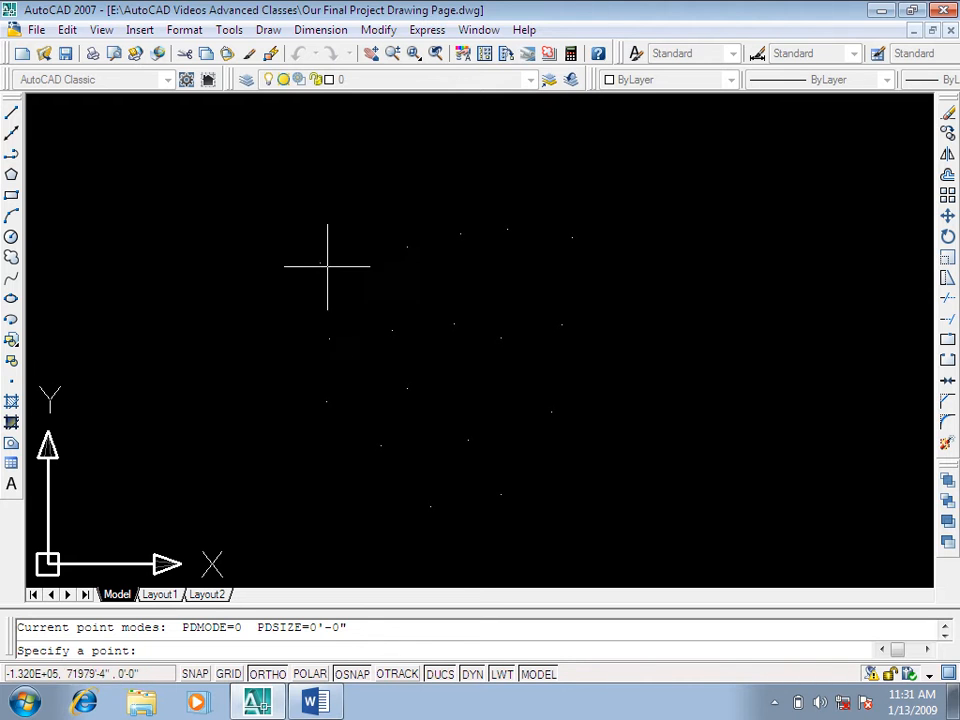
click(385, 204)
click(454, 175)
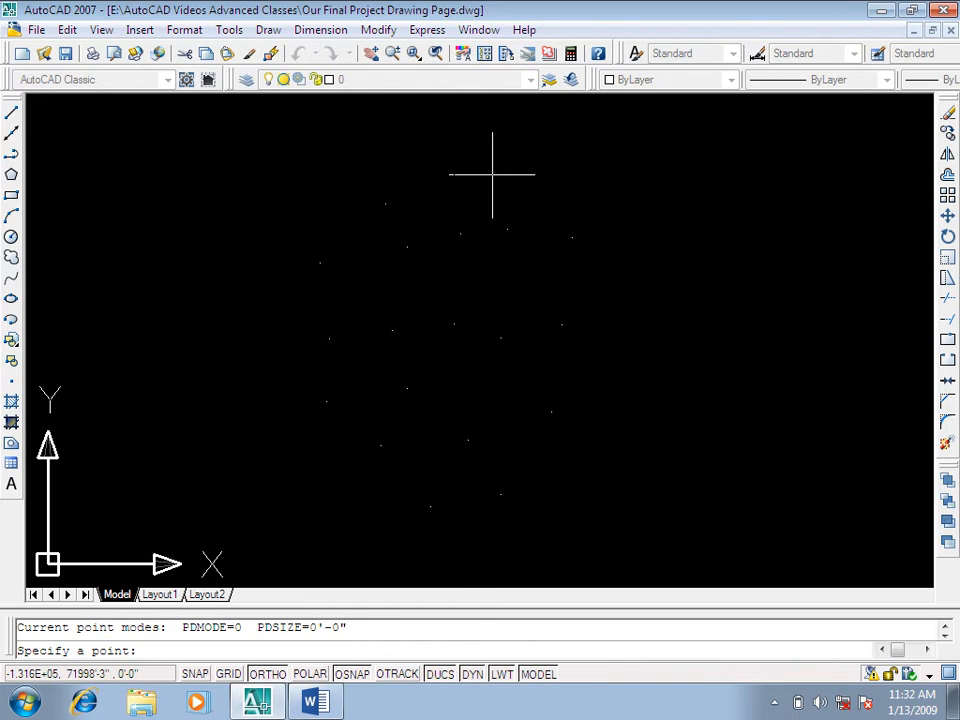
click(541, 180)
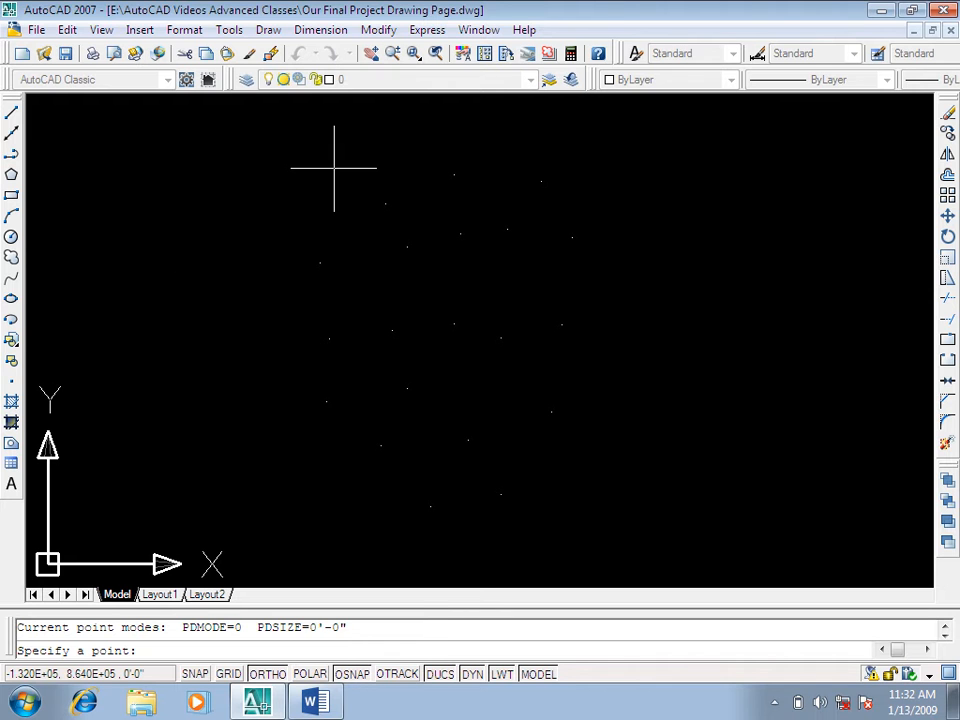
key(Escape)
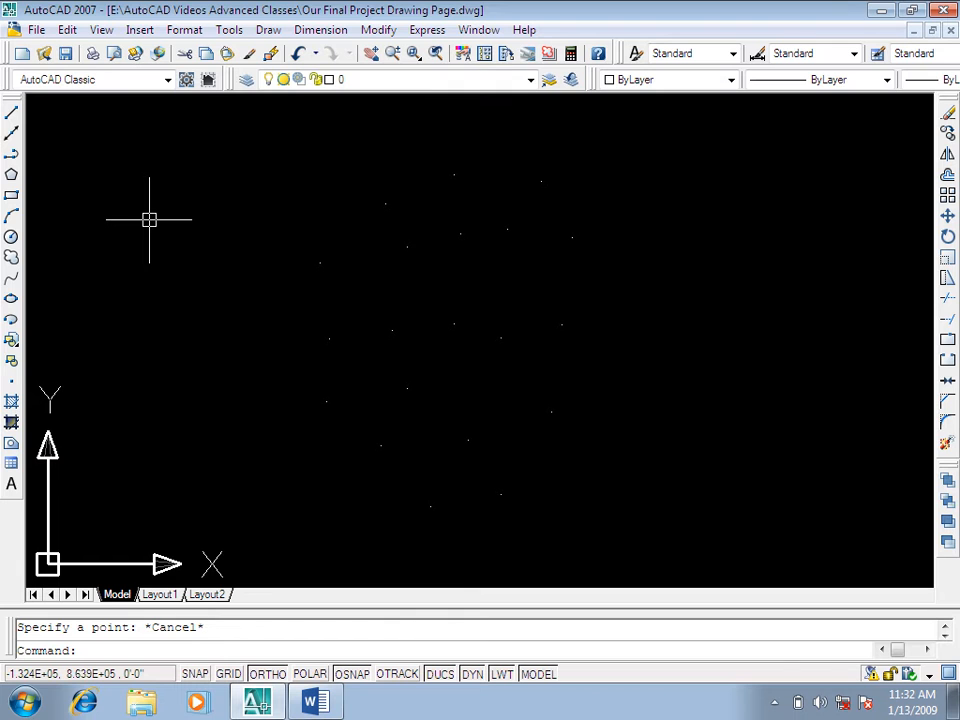
key(Escape)
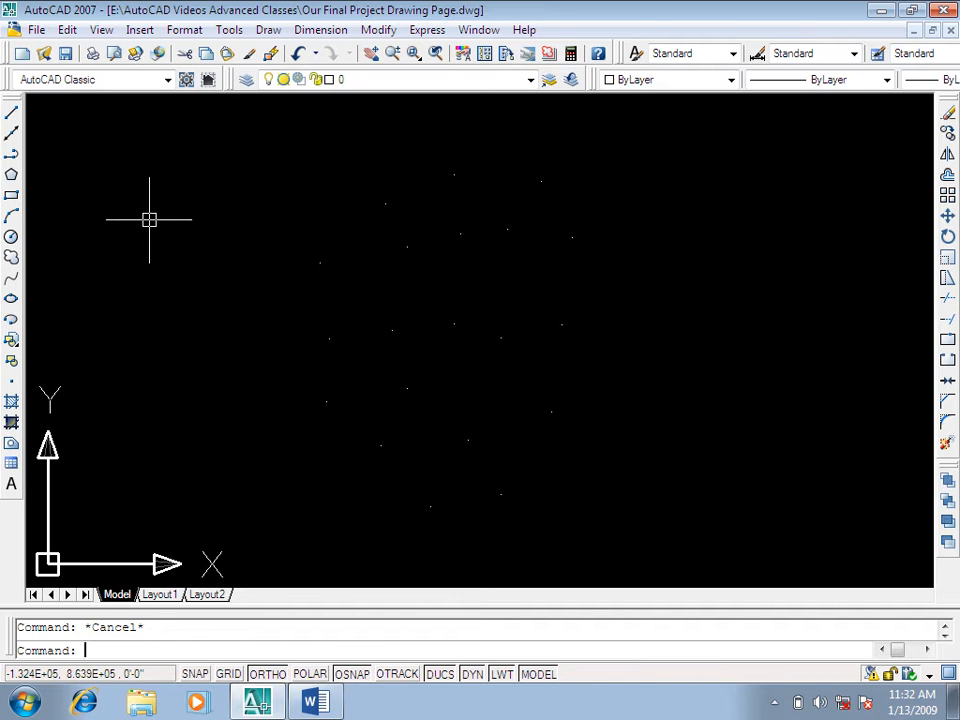
Step: Erase all the scattered points and undo the erasure
middle_drag(634, 189, 624, 185)
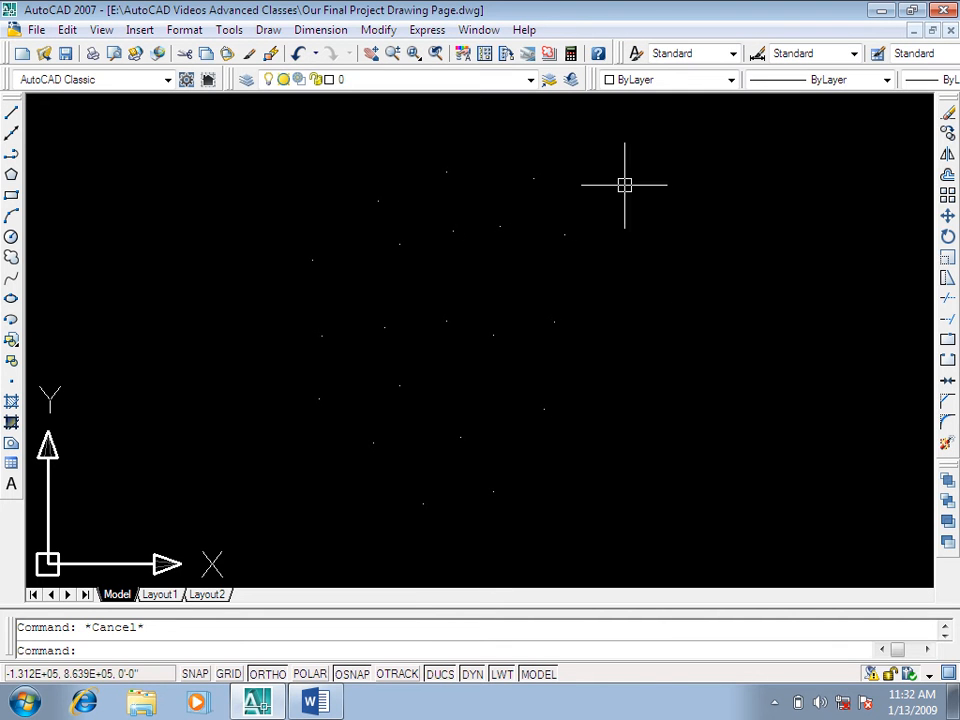
click(653, 133)
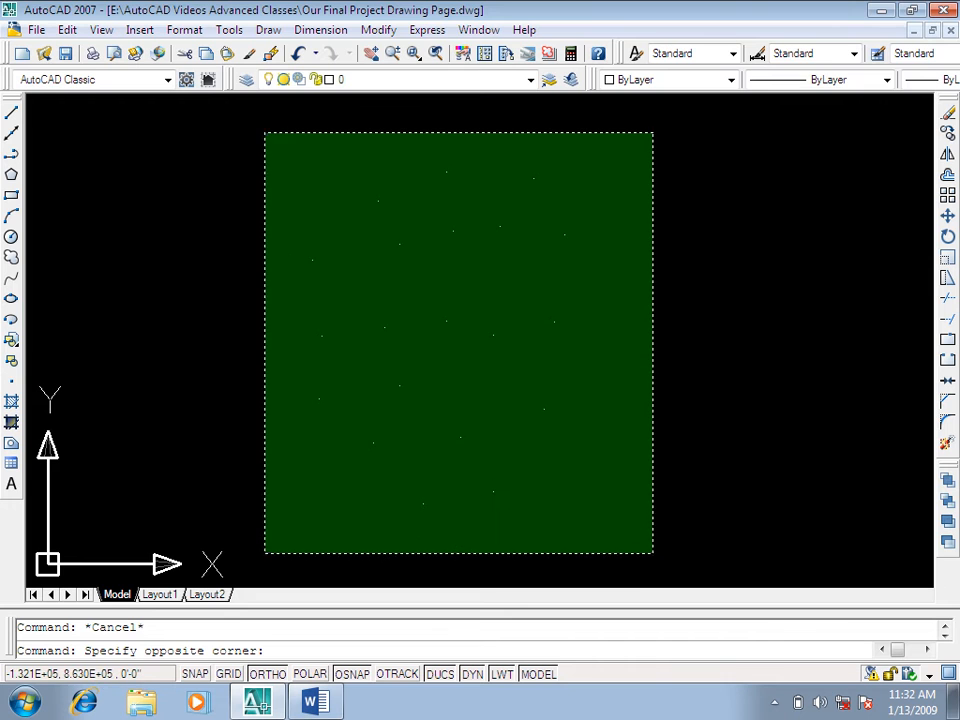
click(265, 552)
key(Delete)
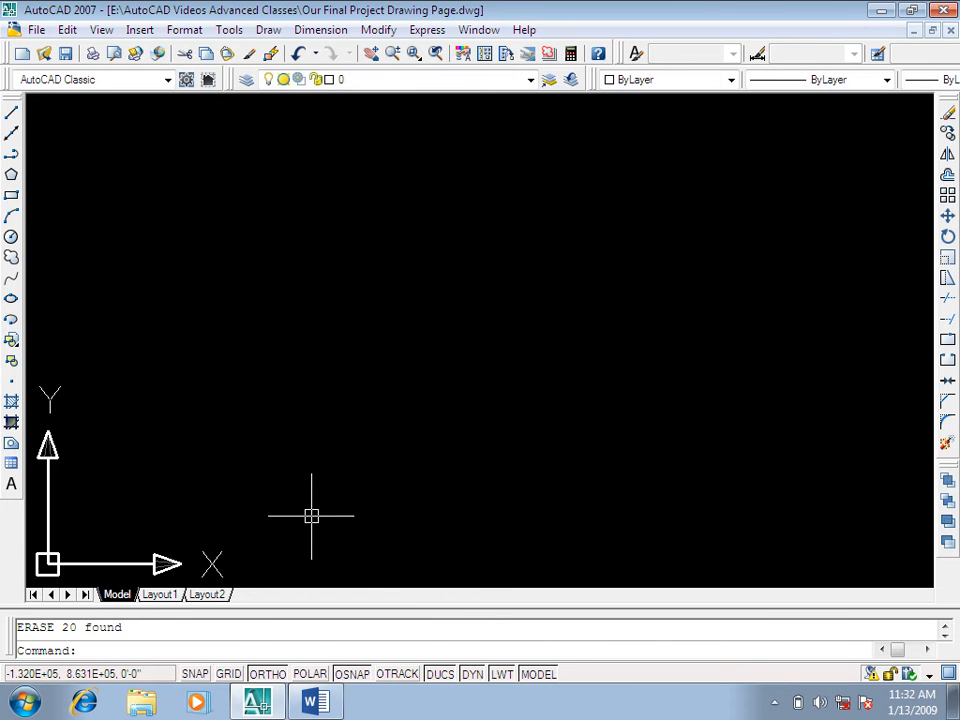
key(ctrl+z)
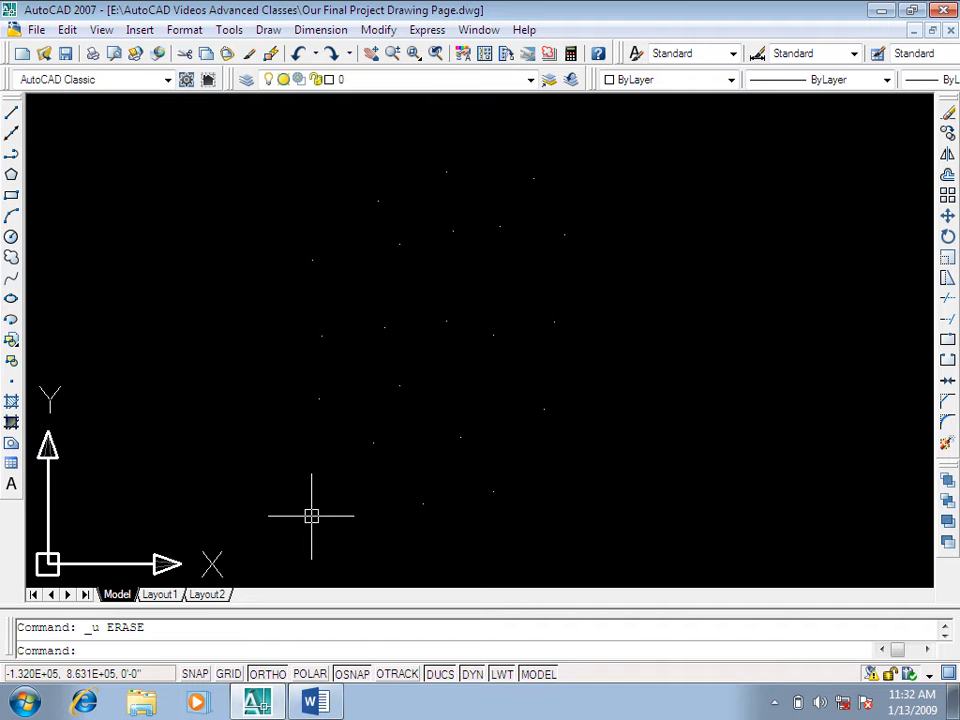
Step: Look up DDPTYPE in the Word command list, and back in AutoCAD set the point style to the circle with an X
click(313, 700)
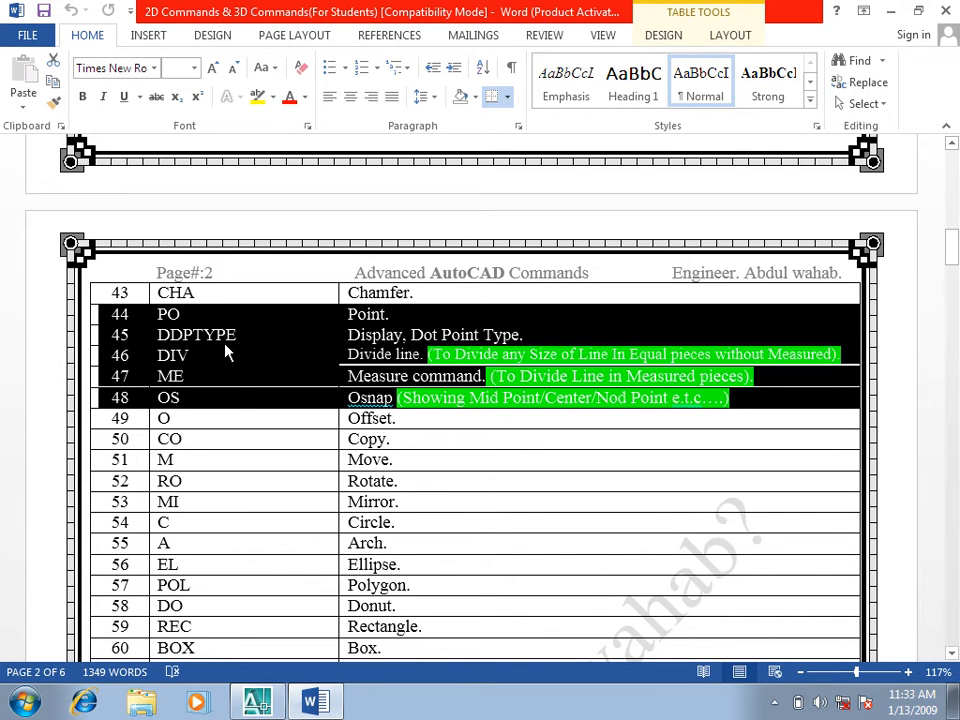
click(256, 703)
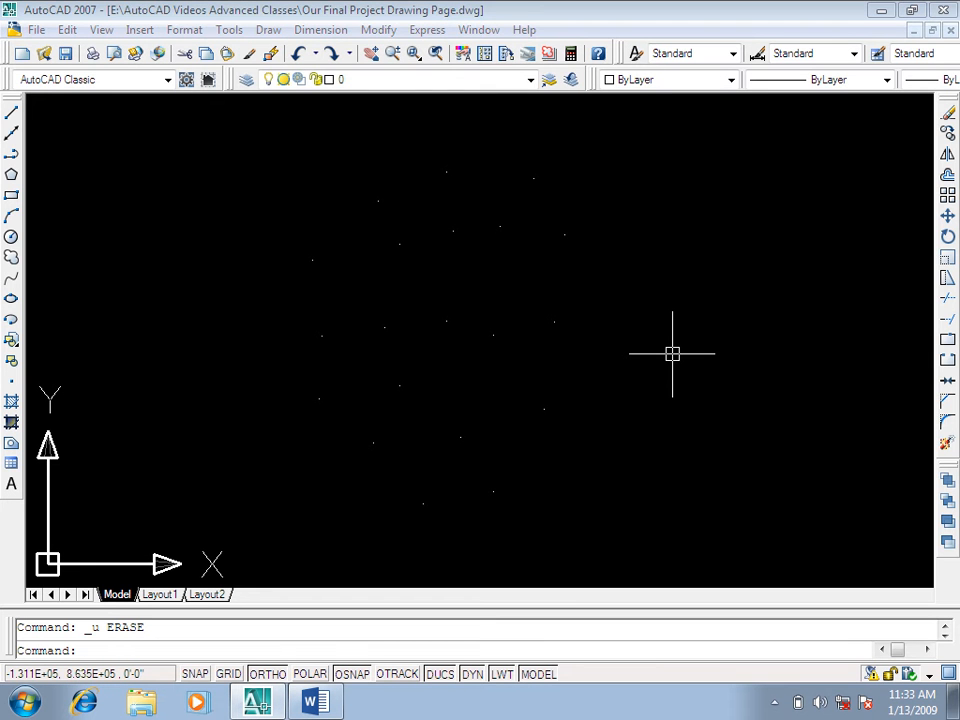
text(DDPTYPE)
key(Return)
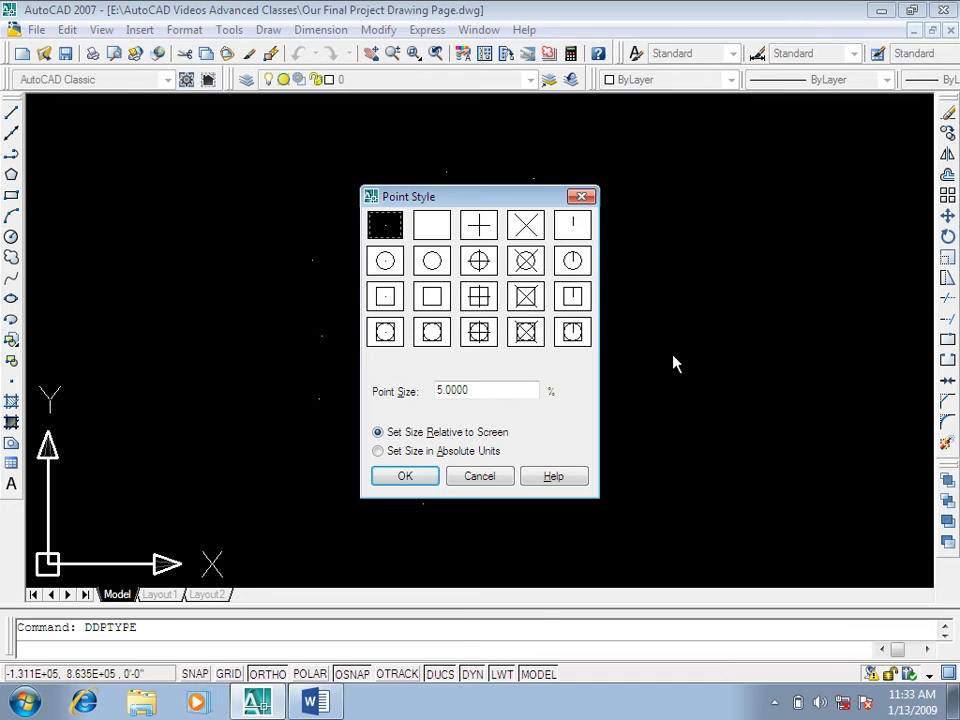
drag(510, 197, 787, 130)
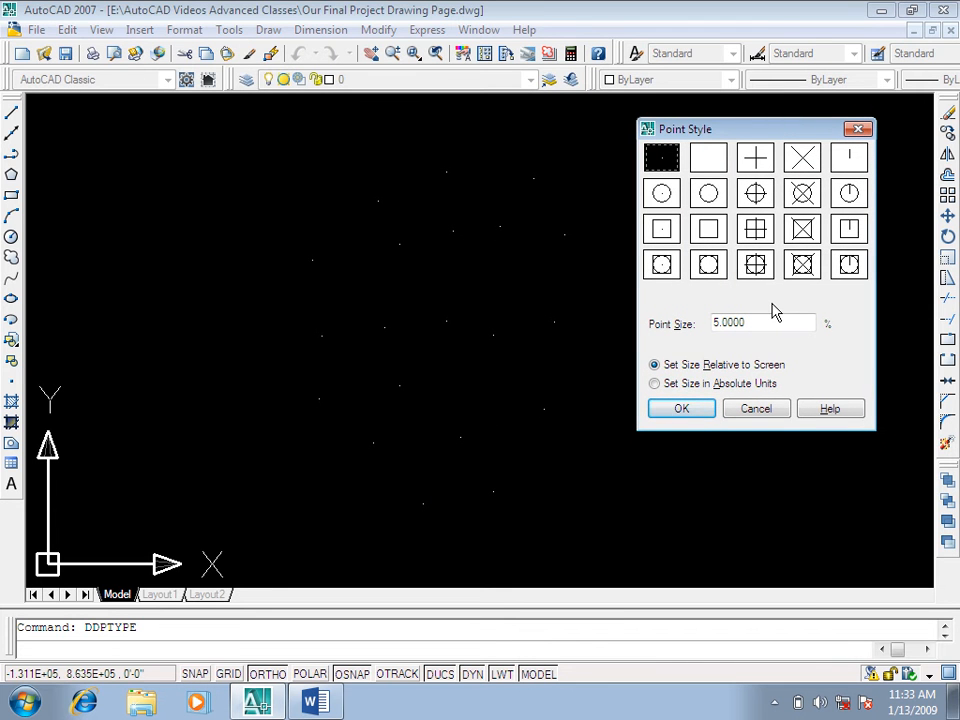
click(803, 196)
click(682, 408)
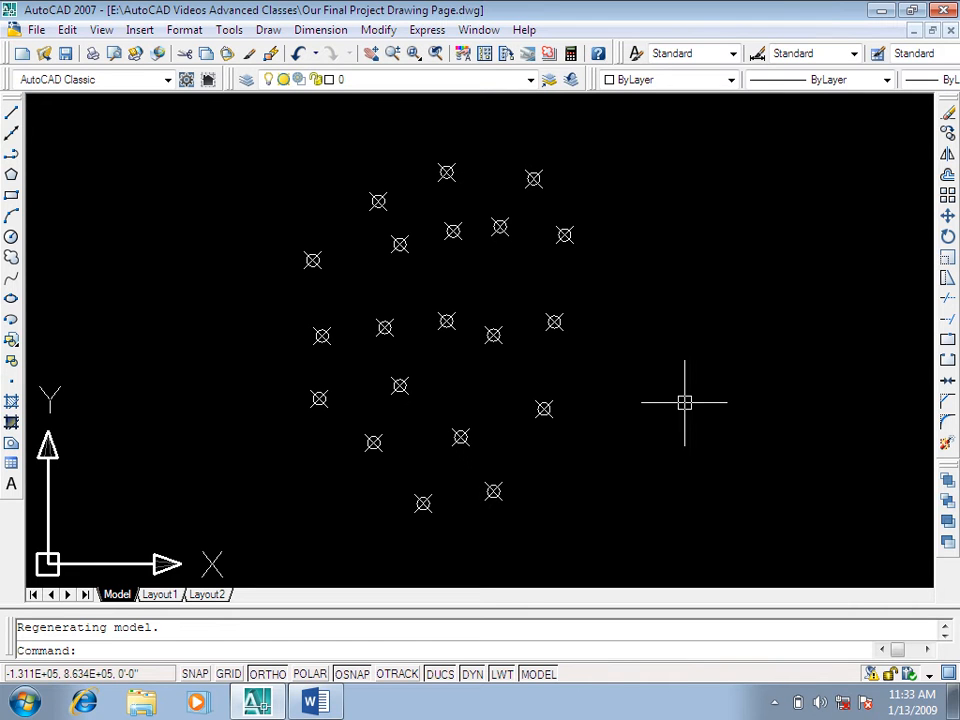
Step: Review the Point Style settings unchanged and examine how large the screen-relative point markers appear at different zoom levels
key(Return)
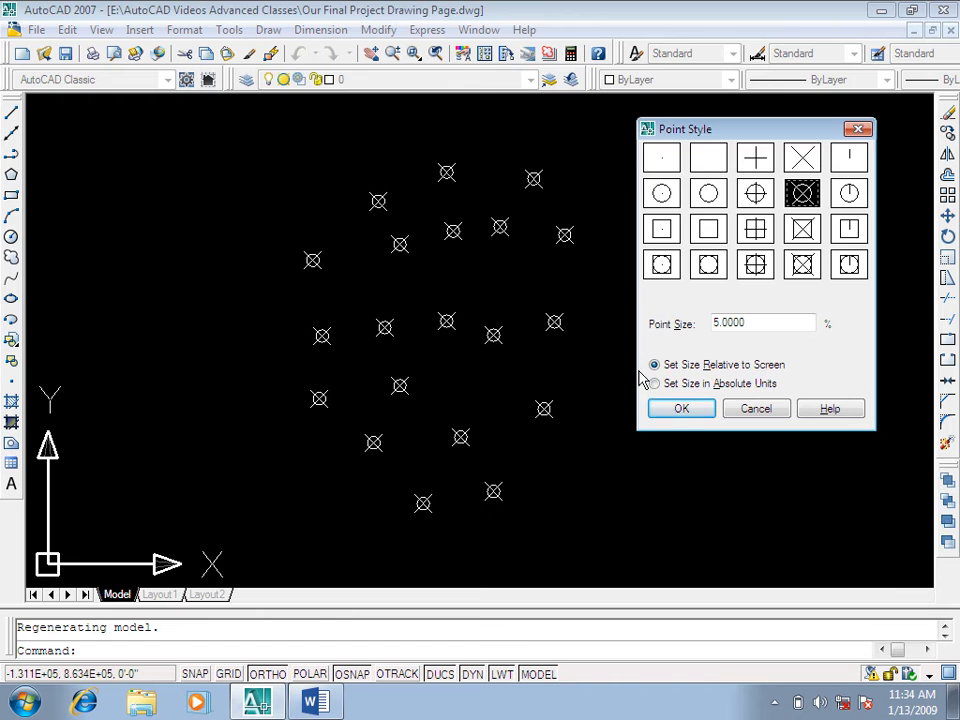
click(680, 409)
scroll(487, 324, up, 7)
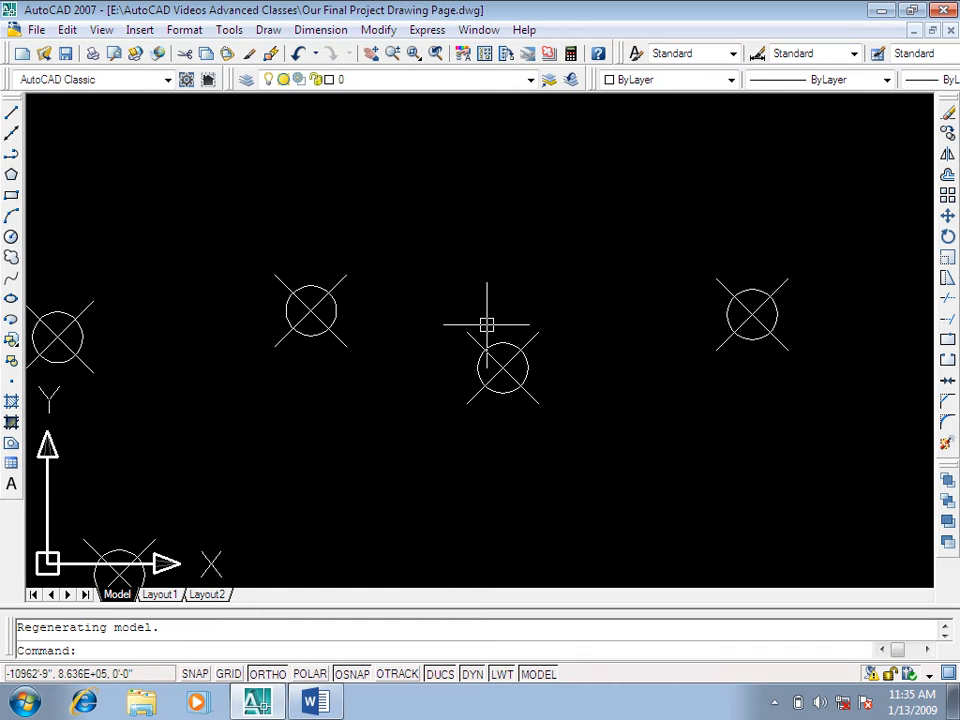
scroll(506, 370, up, 5)
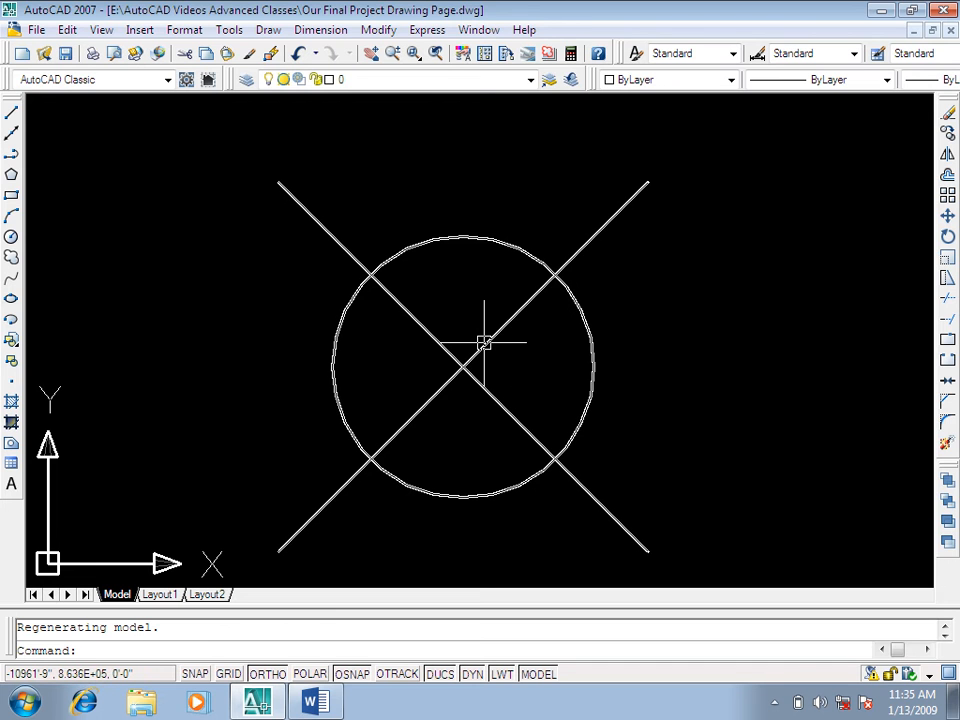
scroll(484, 342, down, 6)
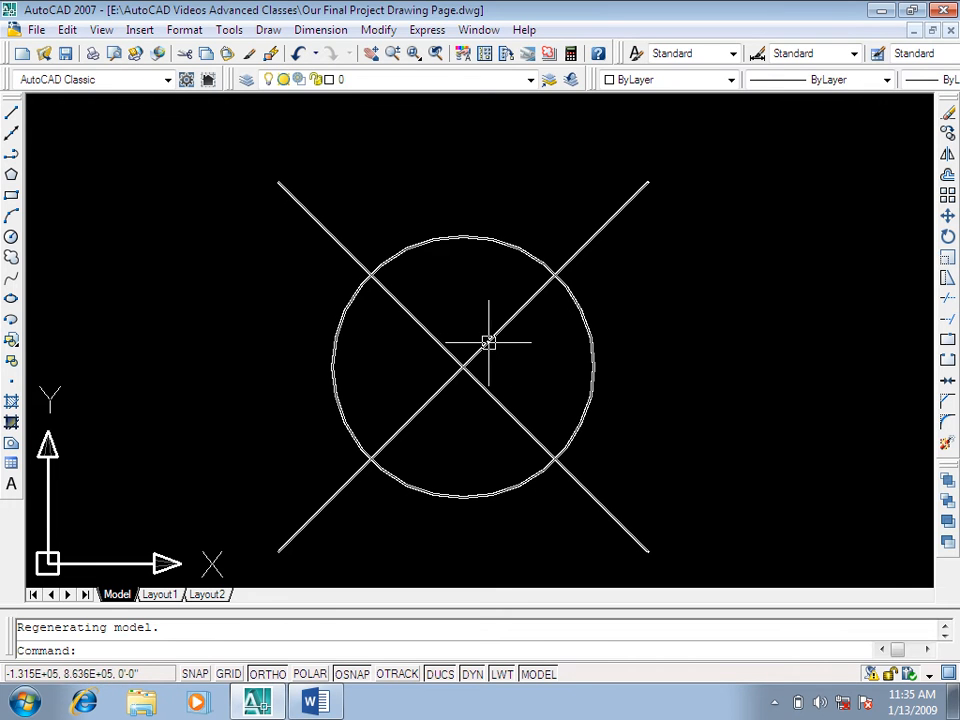
scroll(489, 332, down, 4)
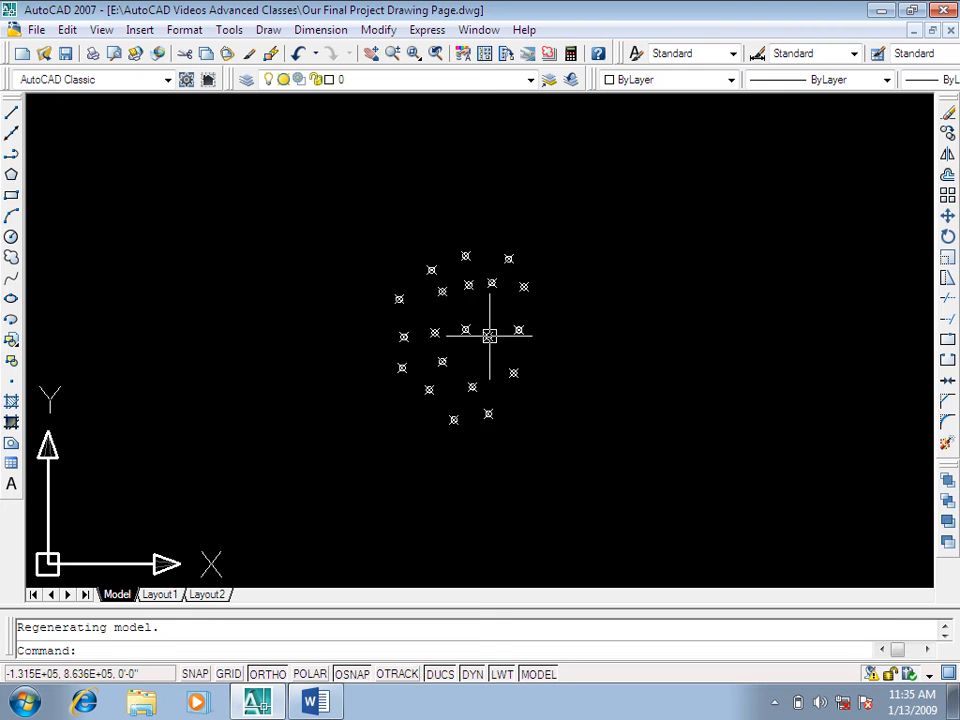
scroll(471, 332, up, 3)
scroll(403, 385, down, 5)
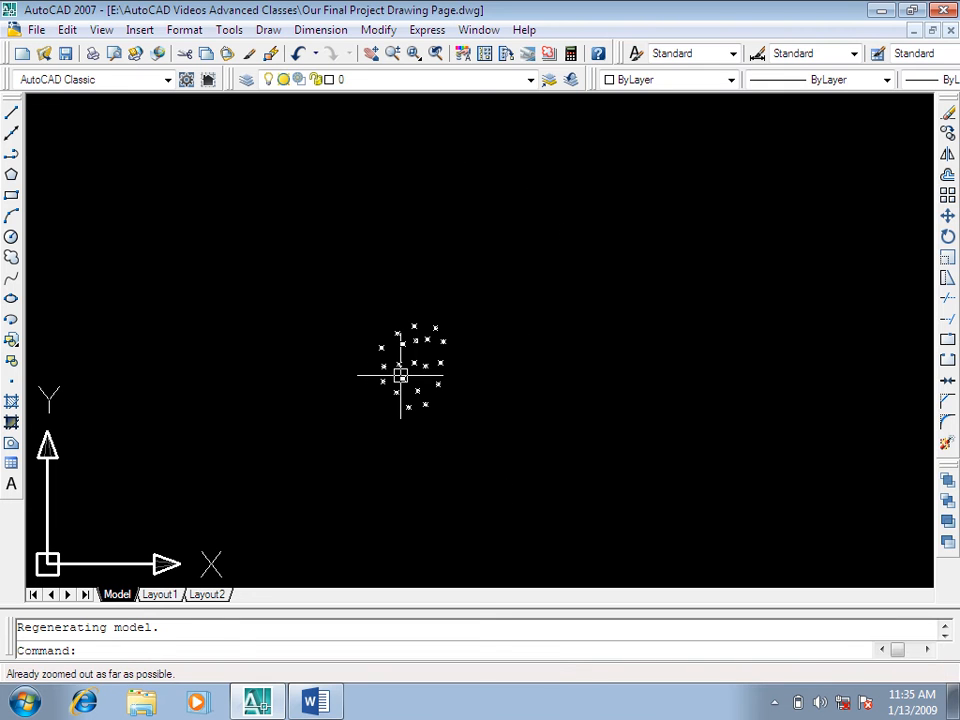
scroll(376, 364, up, 2)
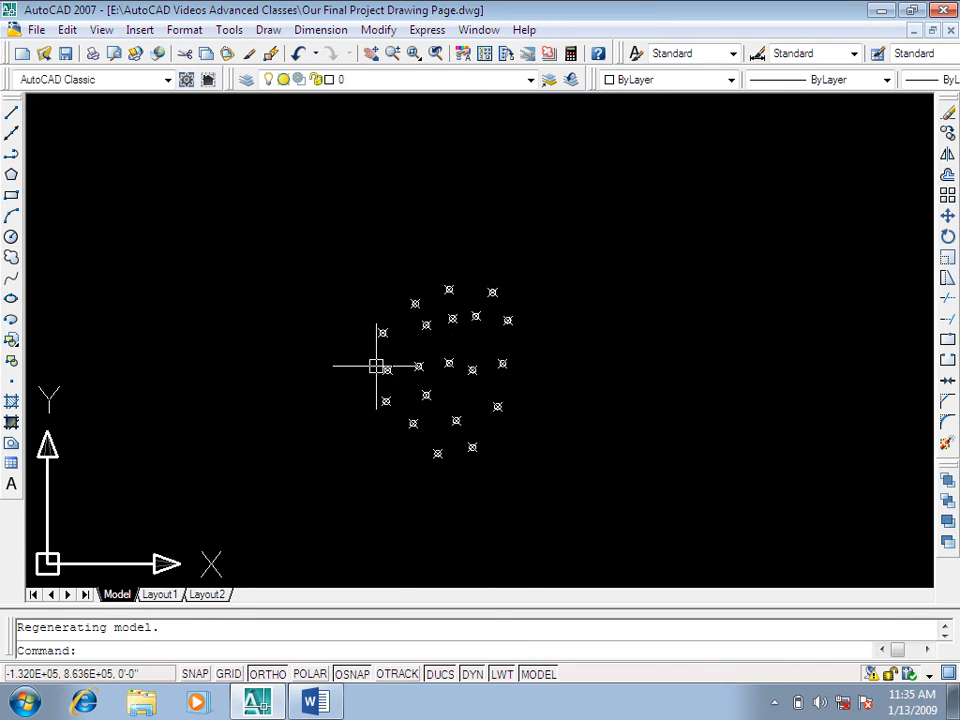
scroll(410, 366, up, 3)
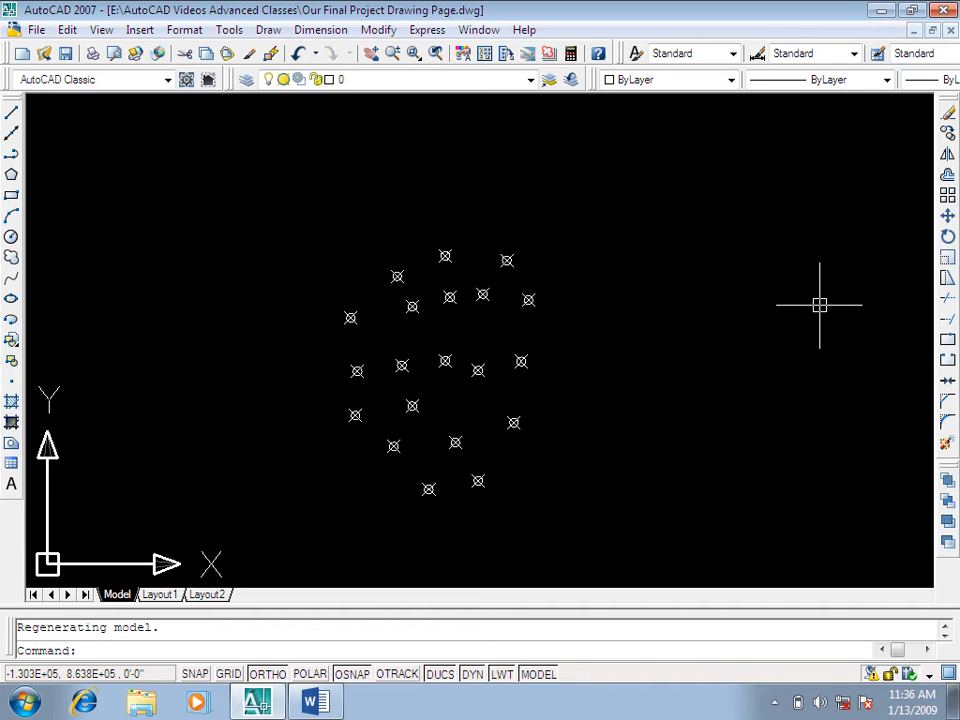
Step: Set the point size to absolute units with DDPTYPE, keeping the circle-with-X style
key(Escape)
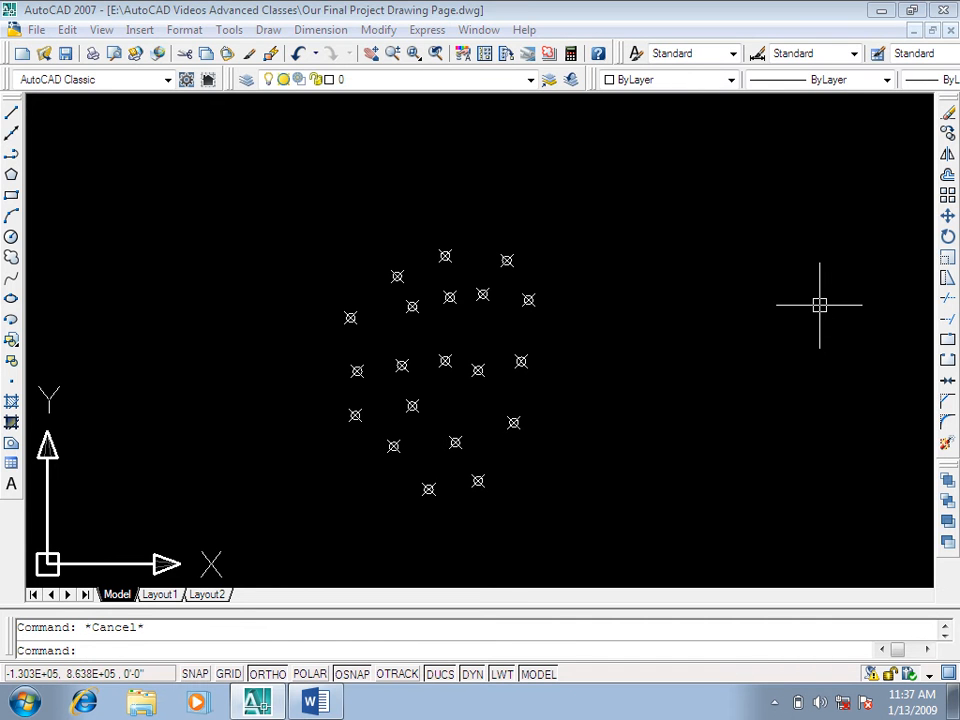
text(DDPTYPE)
key(Return)
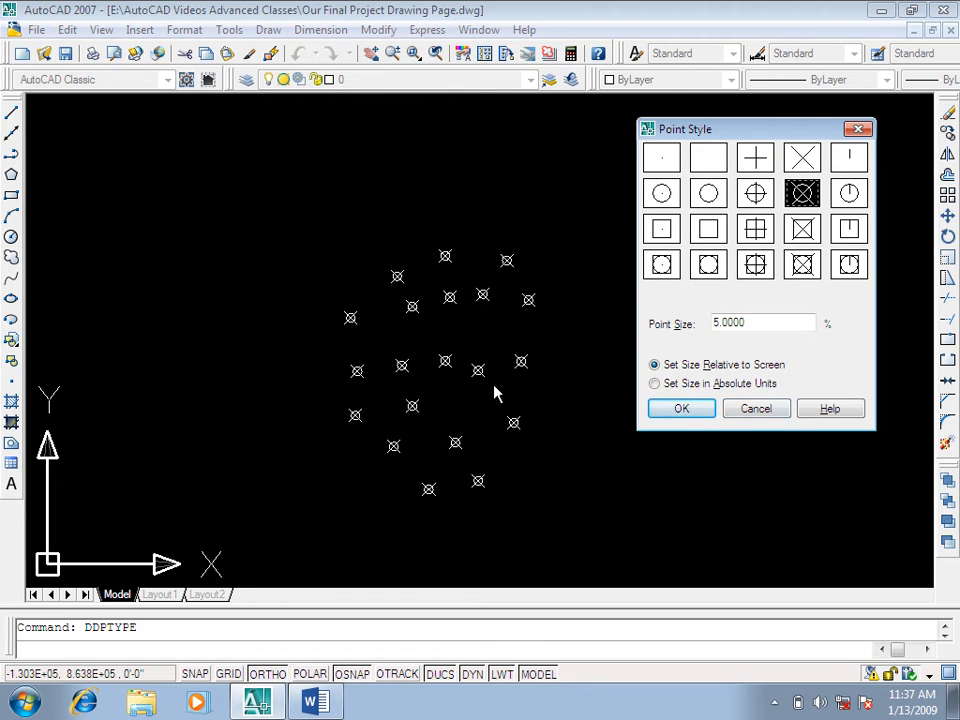
click(672, 384)
click(682, 410)
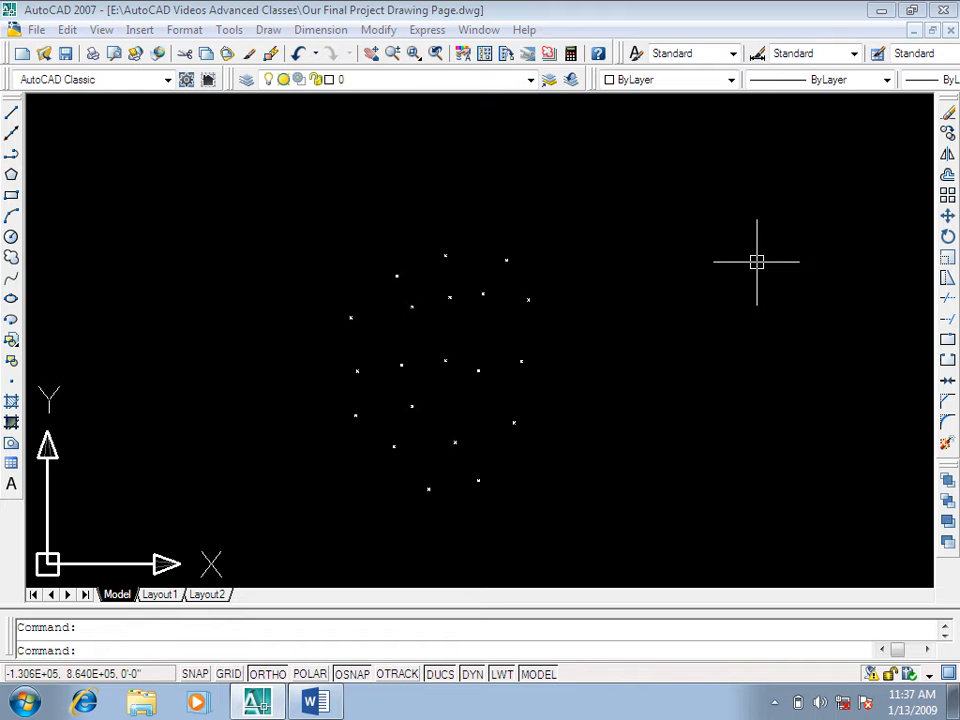
Step: Set the point size back to relative to screen with DDPTYPE and check the markers at several zoom levels
key(Escape)
text(DDPTYPE)
key(Return)
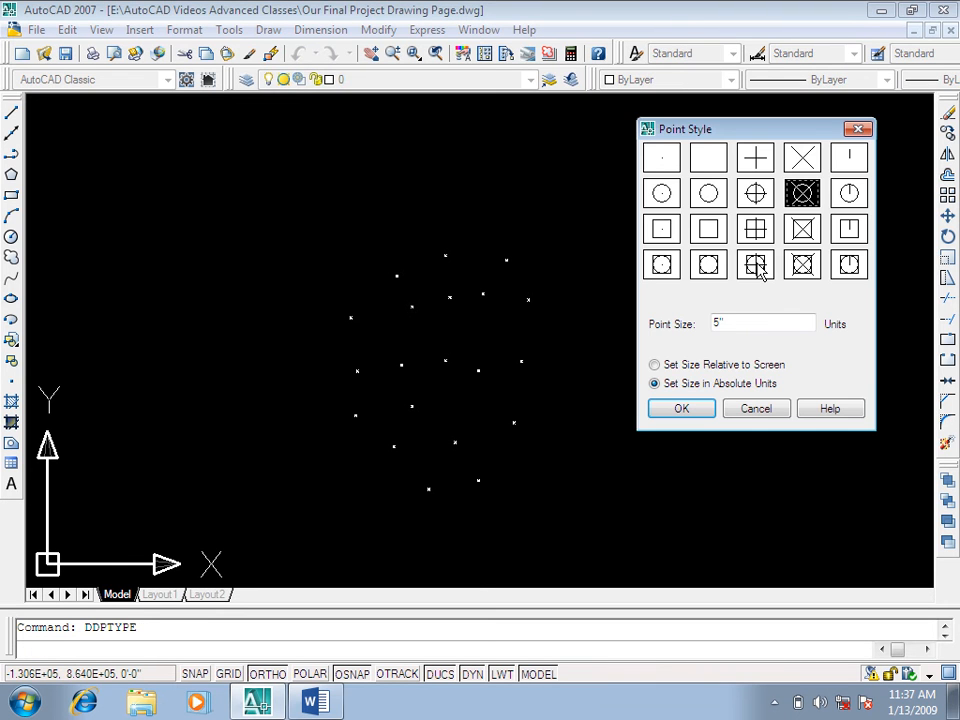
click(700, 366)
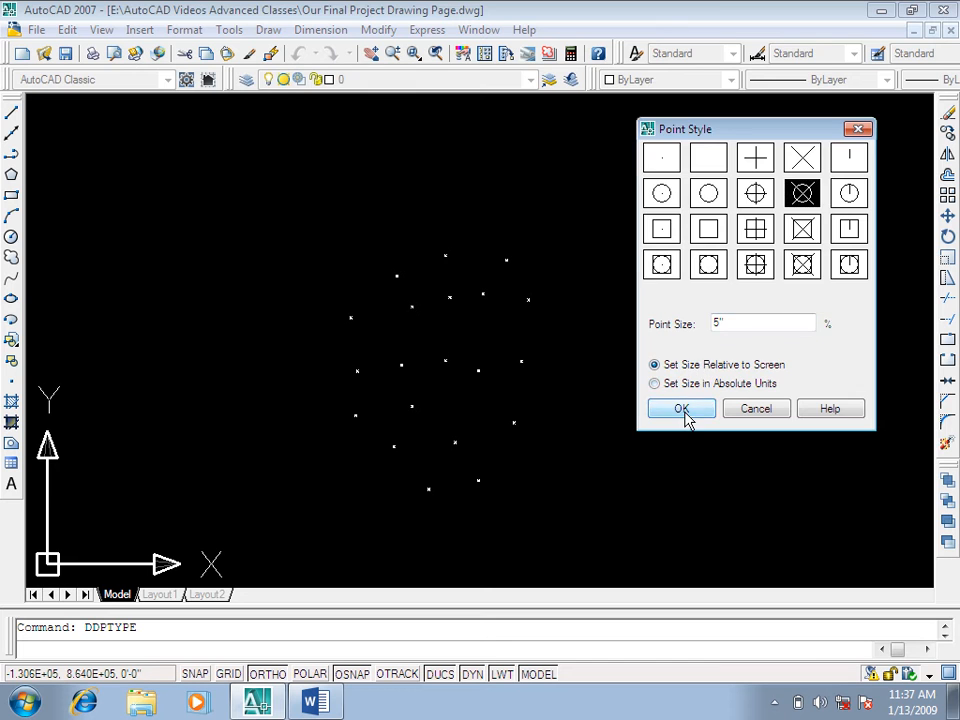
click(682, 410)
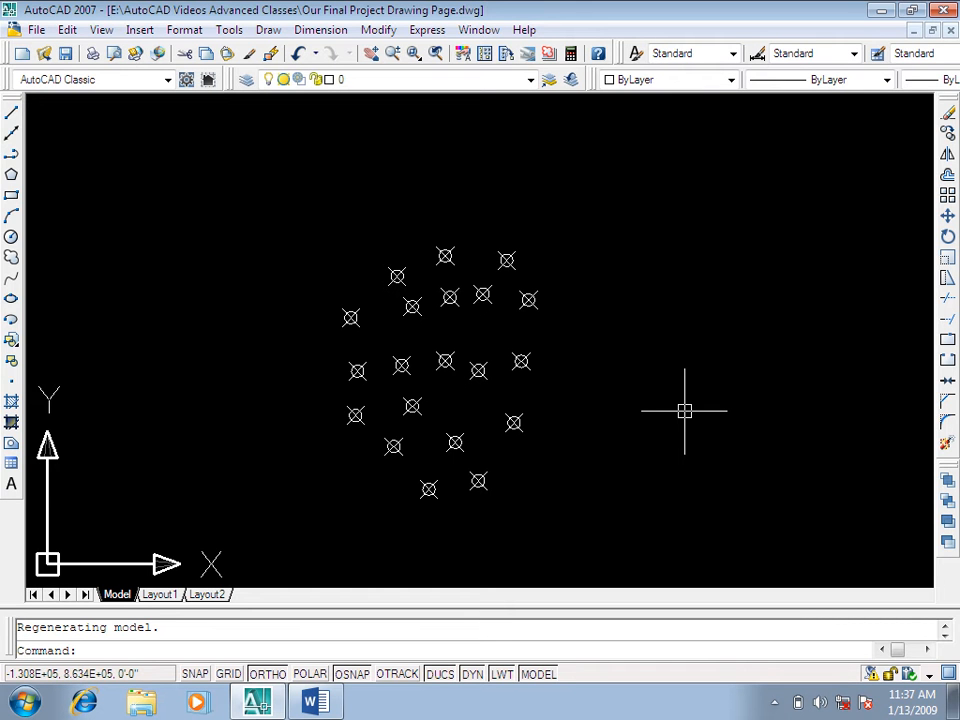
scroll(643, 394, down, 4)
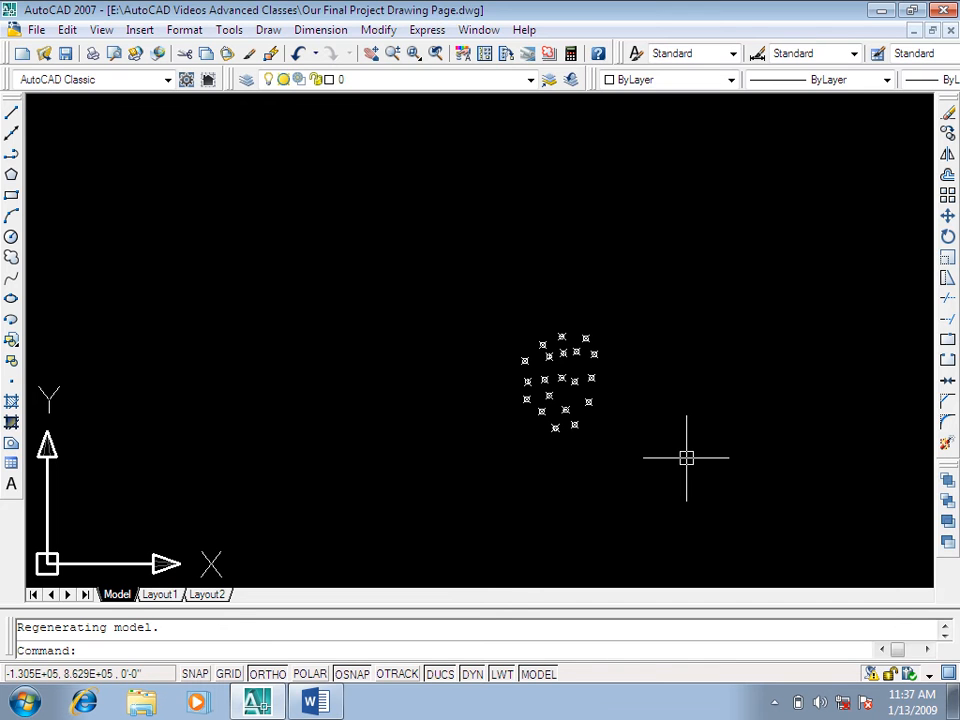
scroll(695, 415, up, 2)
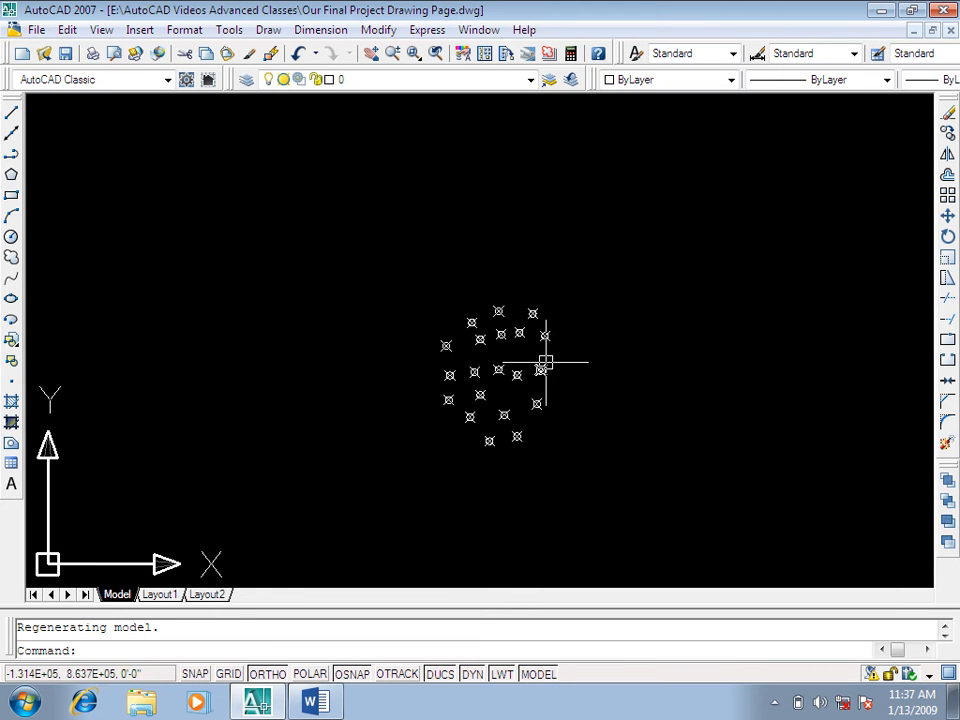
scroll(545, 372, up, 1)
scroll(545, 377, up, 1)
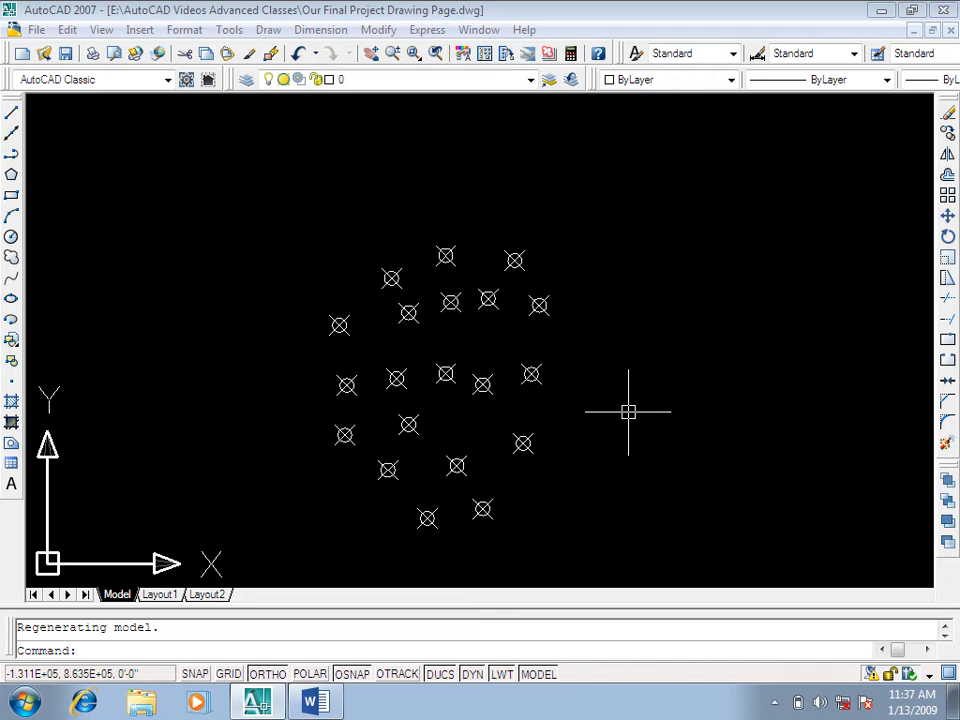
Step: Switch the point size to absolute units again with DDPTYPE and examine a single point marker up close
text(DDPTYPE)
key(Return)
click(700, 385)
click(673, 411)
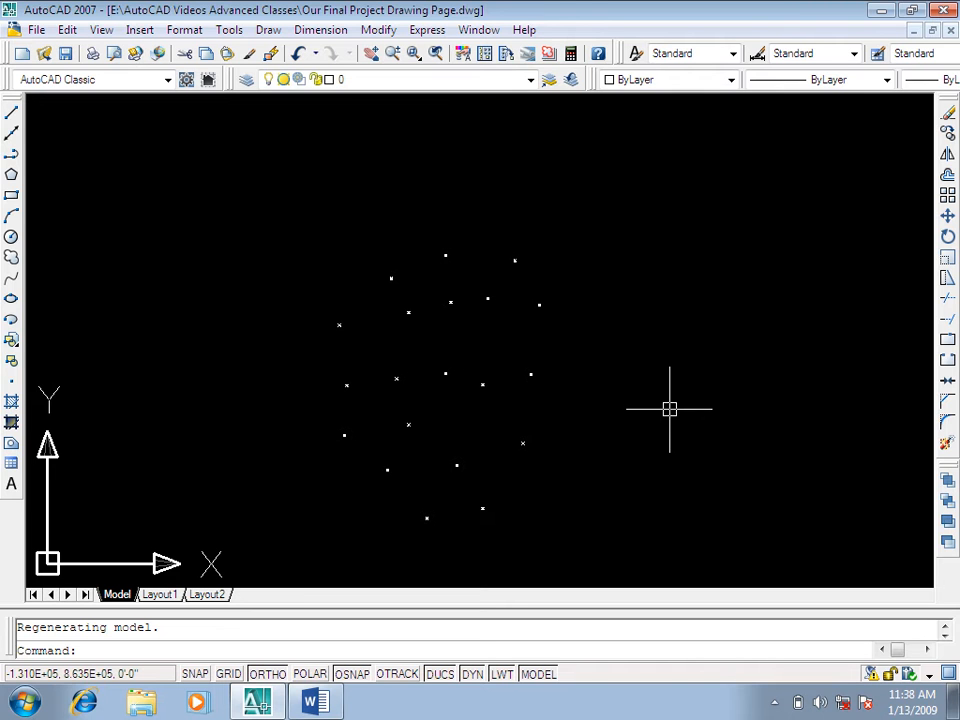
scroll(455, 328, up, 5)
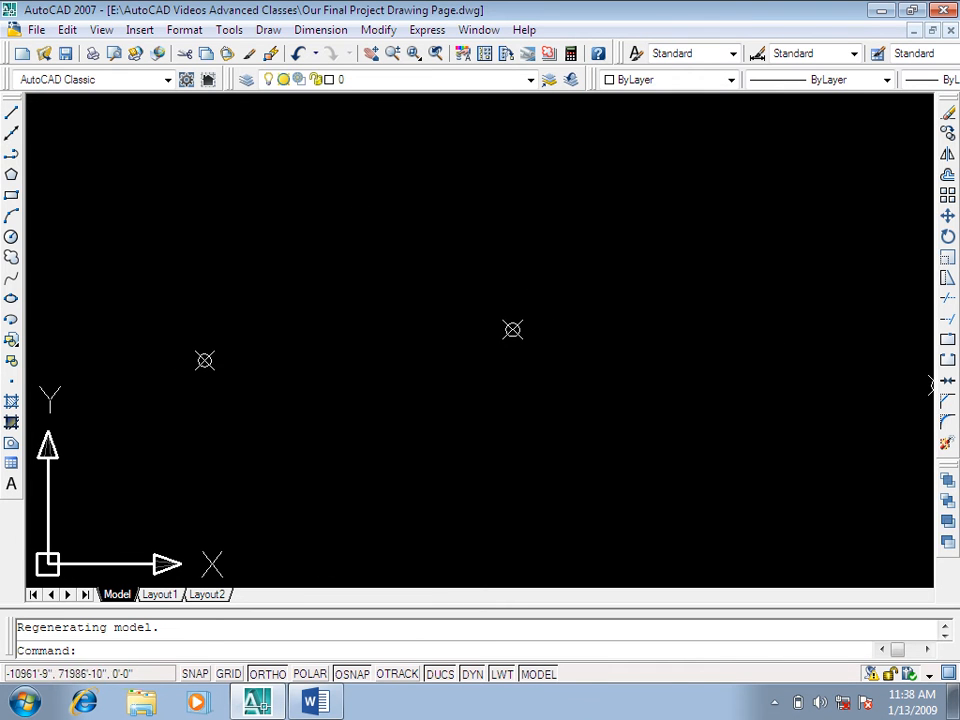
scroll(505, 328, up, 5)
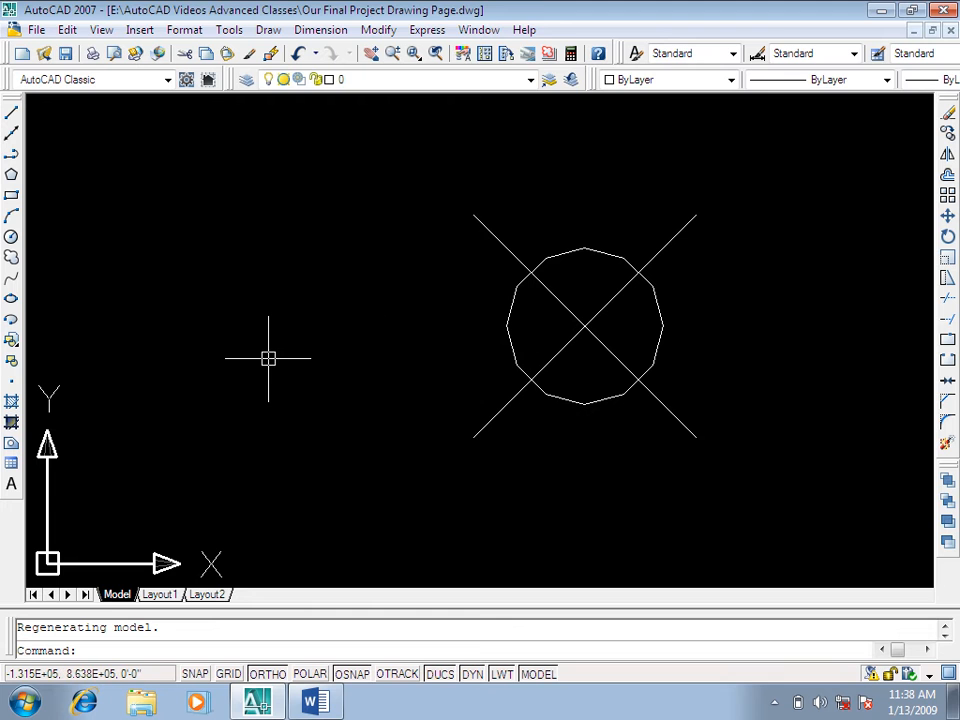
Step: Regenerate the drawing and examine the absolute-size point markers with the whole group of points in view
text(re)
key(Return)
scroll(512, 343, down, 5)
scroll(514, 366, up, 4)
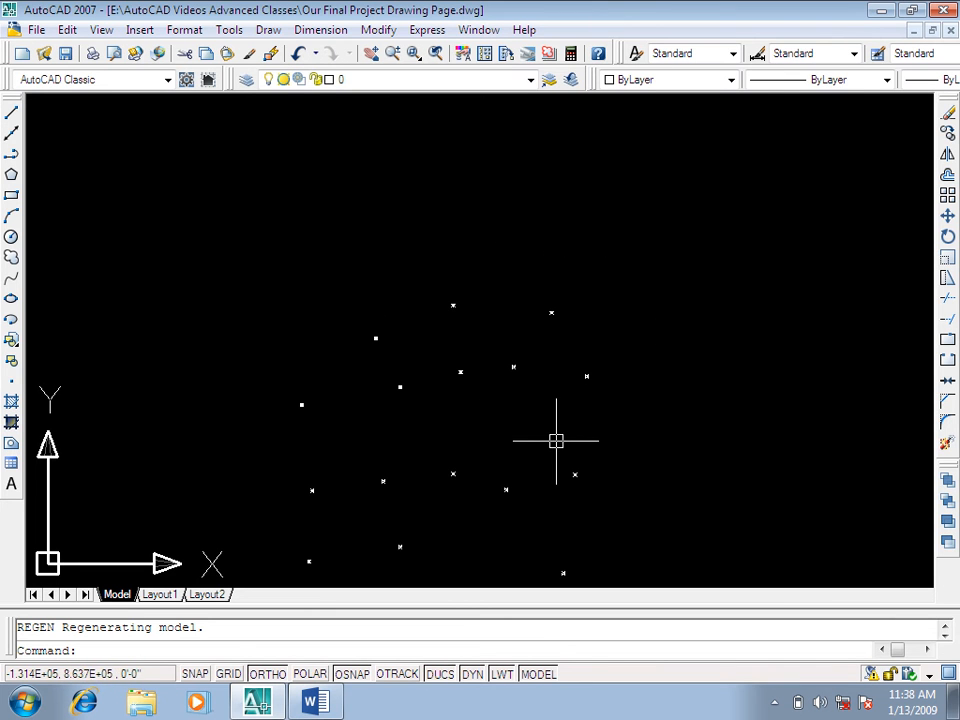
mouse_move(533, 411)
middle_down()
mouse_move(647, 257)
mouse_move(624, 267)
middle_up()
scroll(620, 268, down, 2)
scroll(714, 268, up, 2)
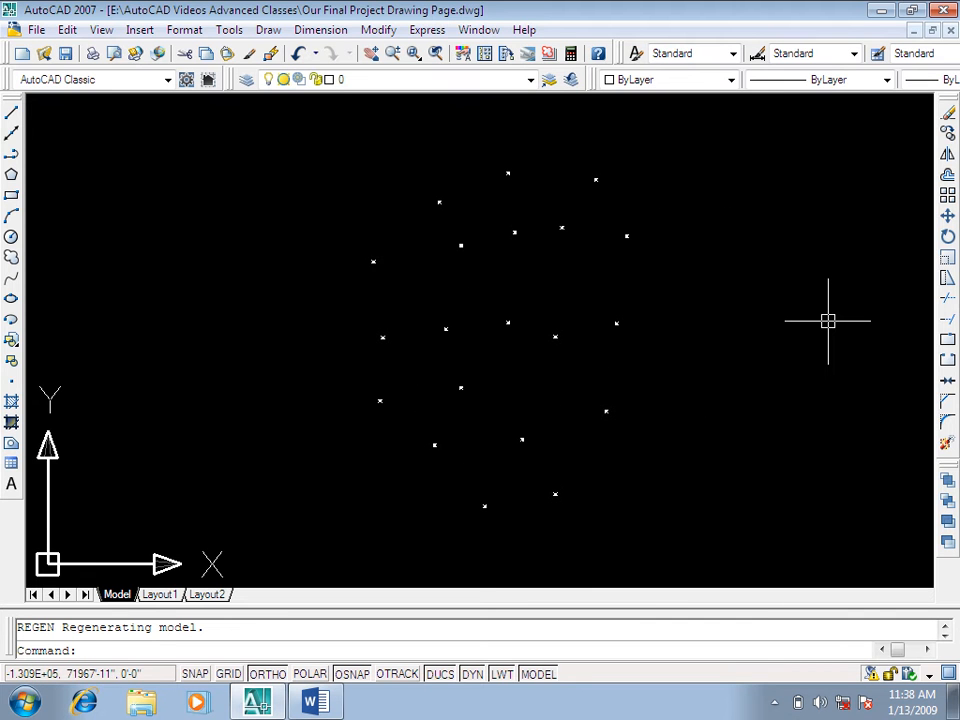
Step: Set the point size relative to the screen with DDPTYPE, keeping the circle-with-X style
key(Escape)
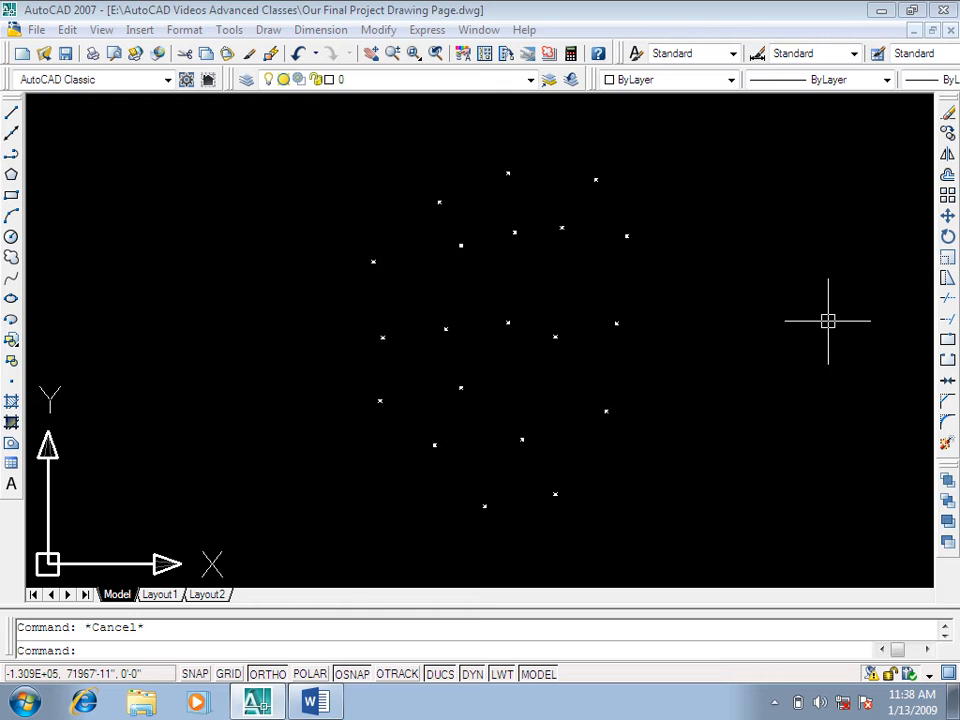
text(ddtype)
key(Return)
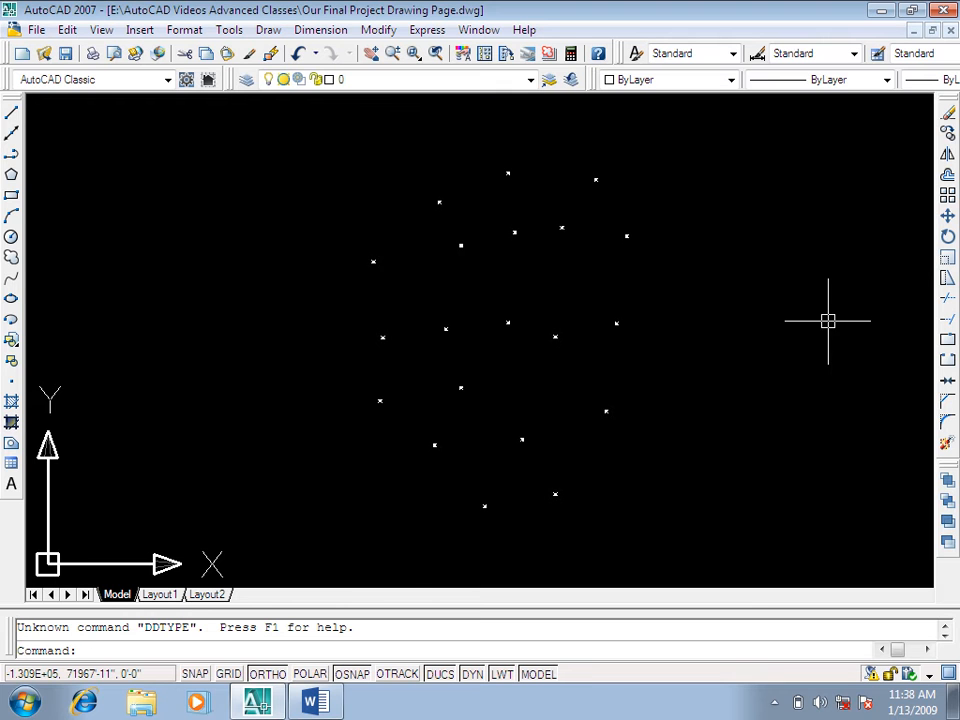
key(Escape)
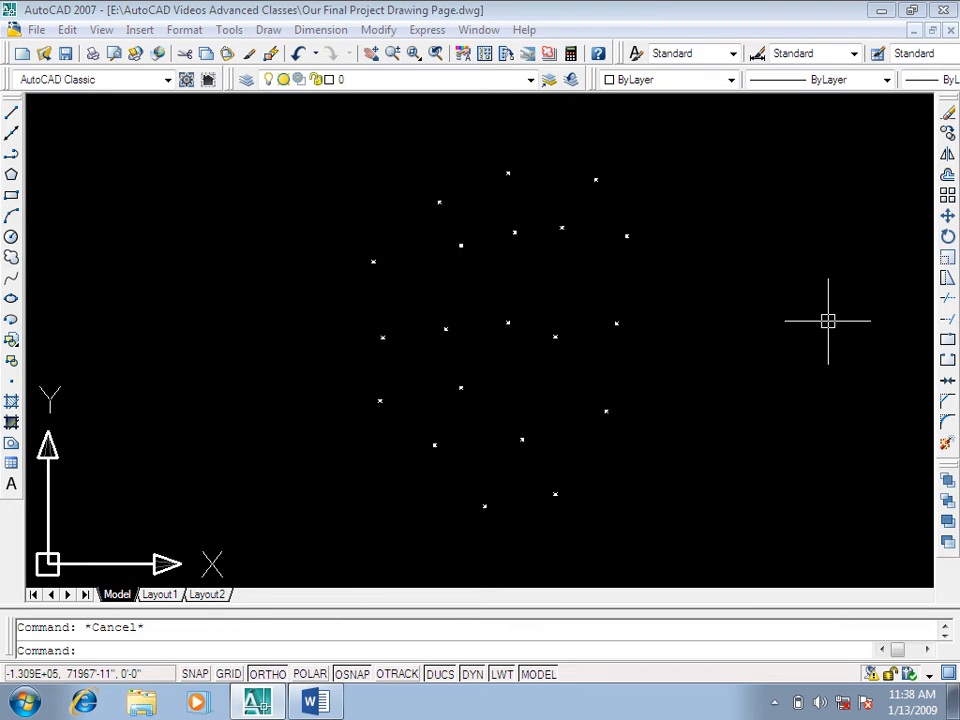
text(ddptype)
key(Return)
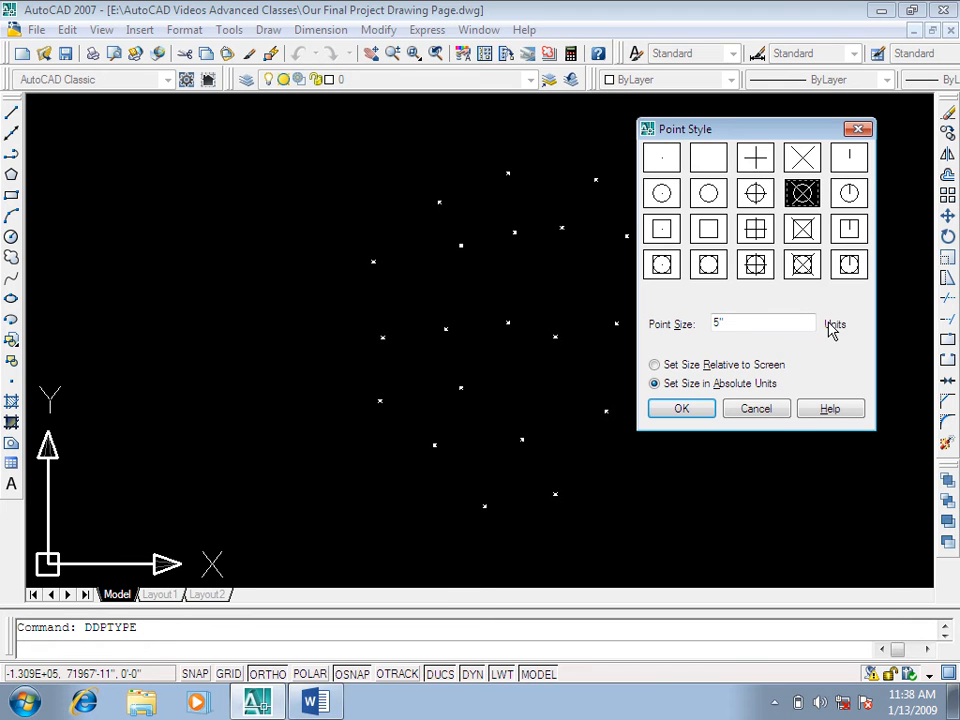
click(655, 366)
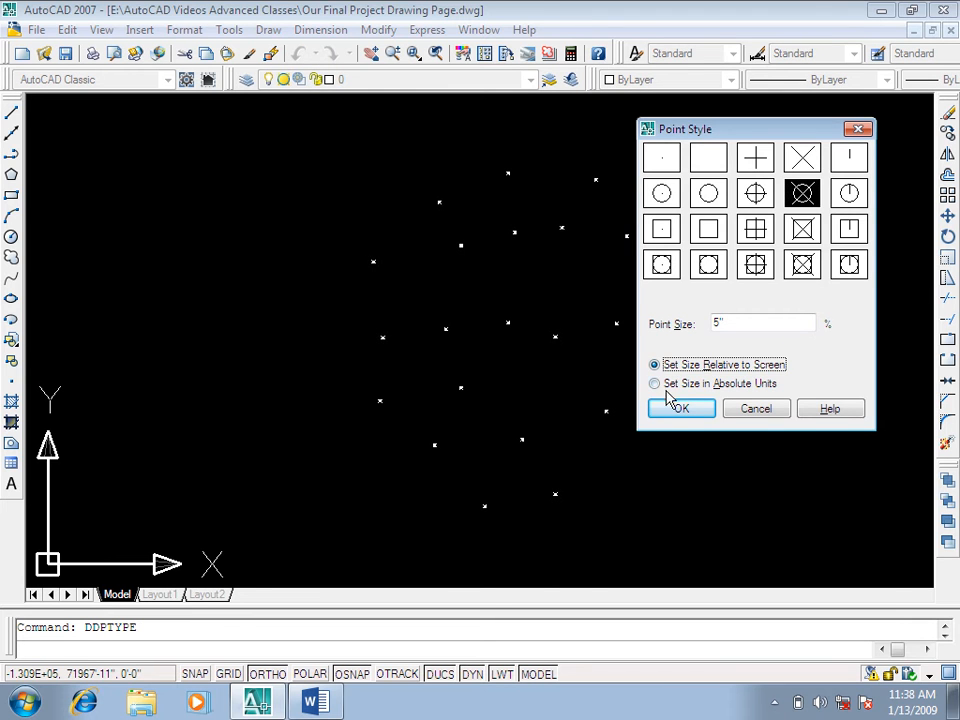
click(678, 410)
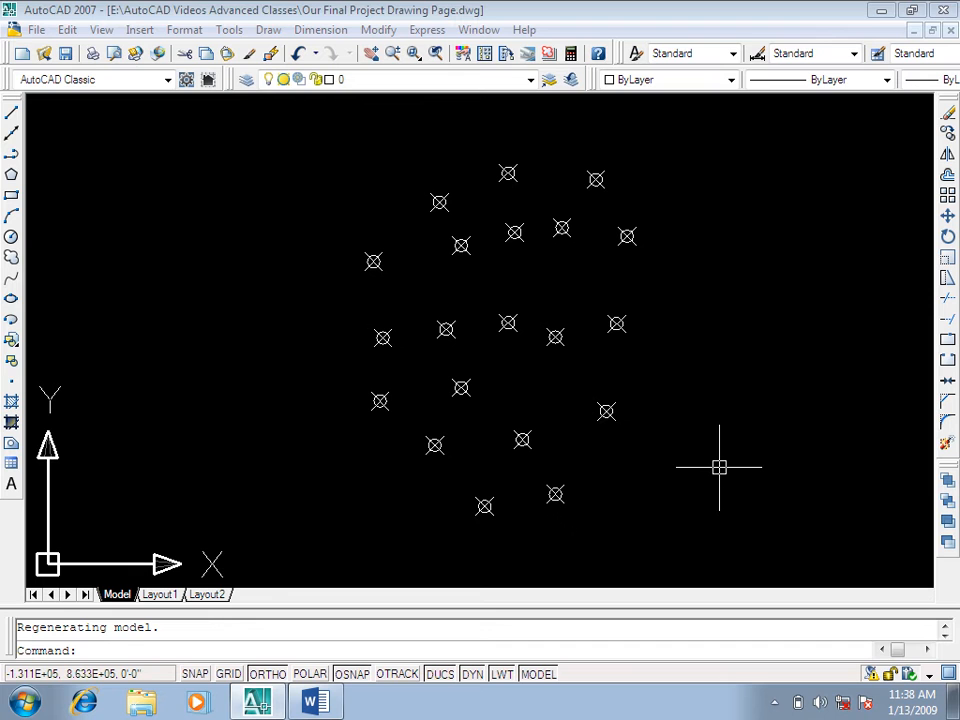
Step: Set the screen-relative point size to 12% with DDPTYPE
text(ddptyp)
key(Return)
key(Escape)
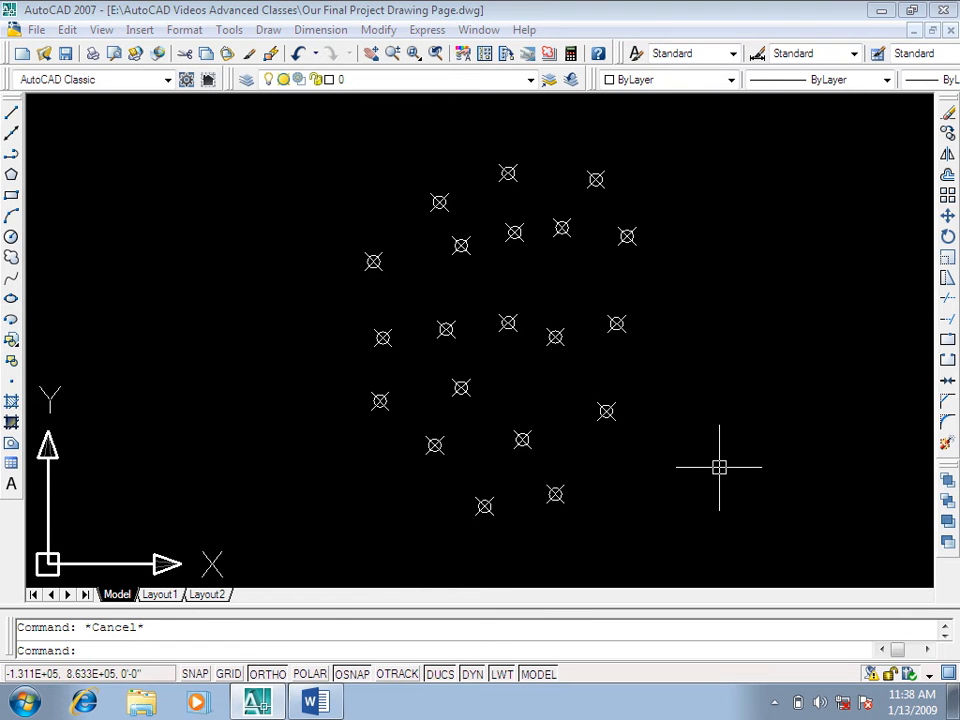
text(ddptype)
key(Return)
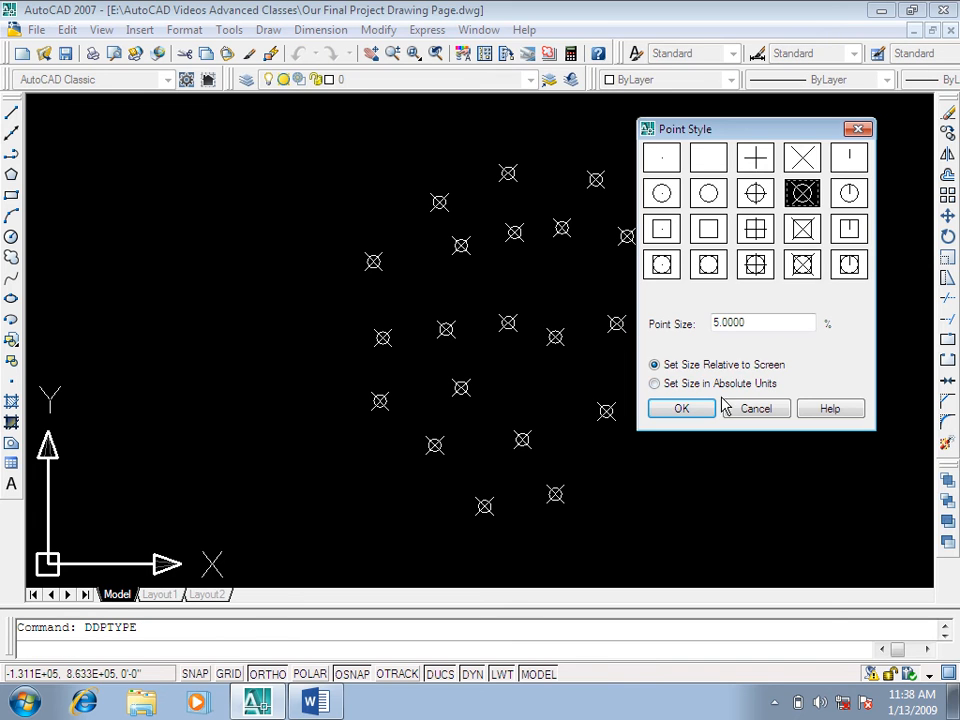
key(Tab)
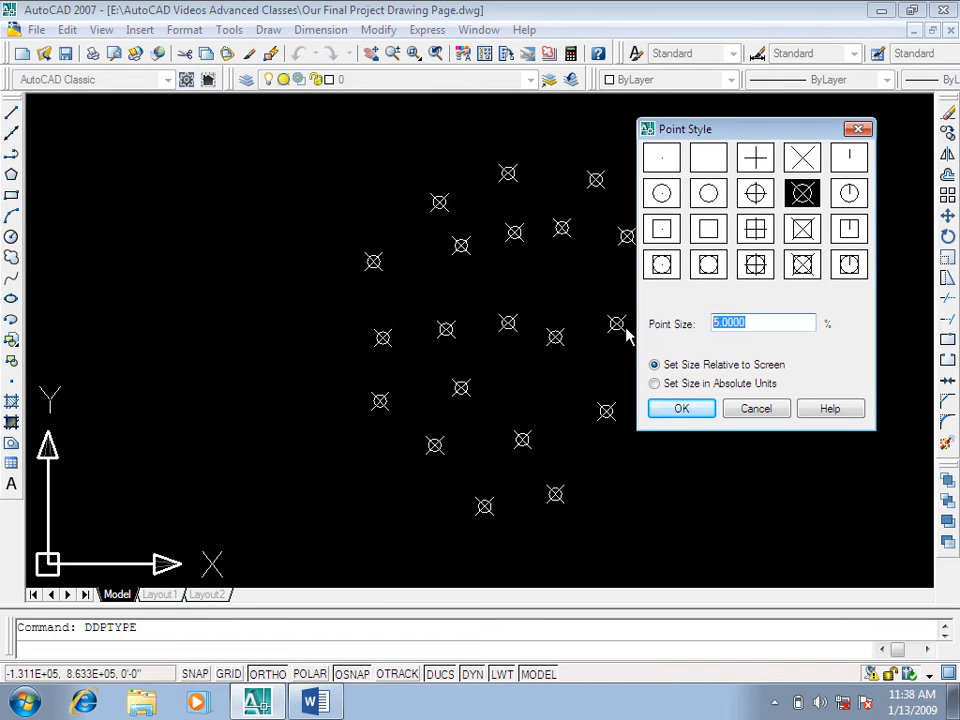
text(12)
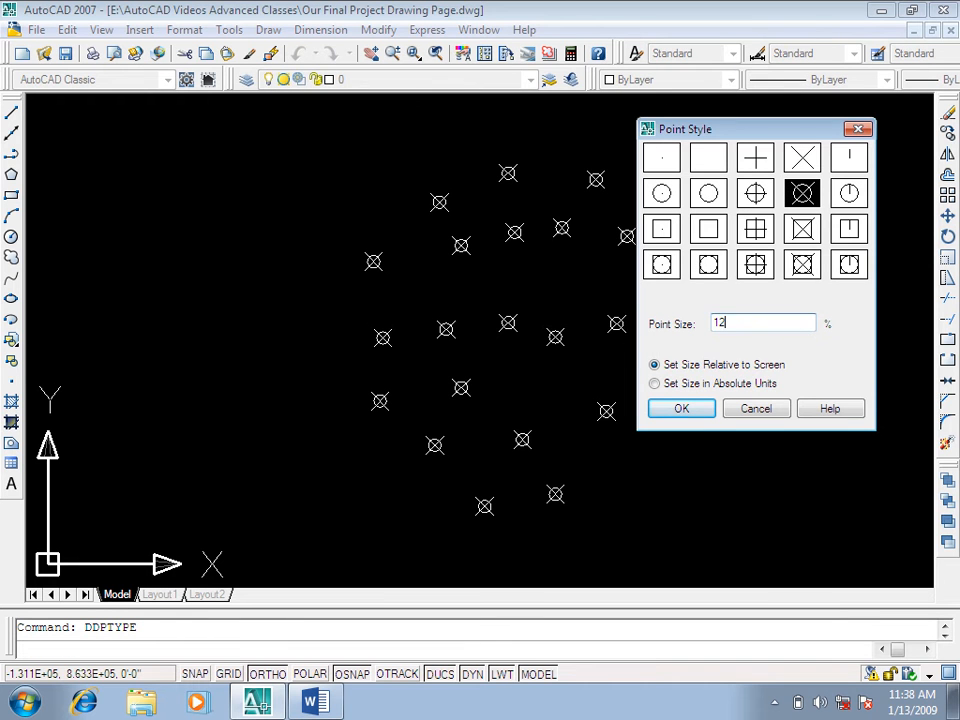
click(684, 410)
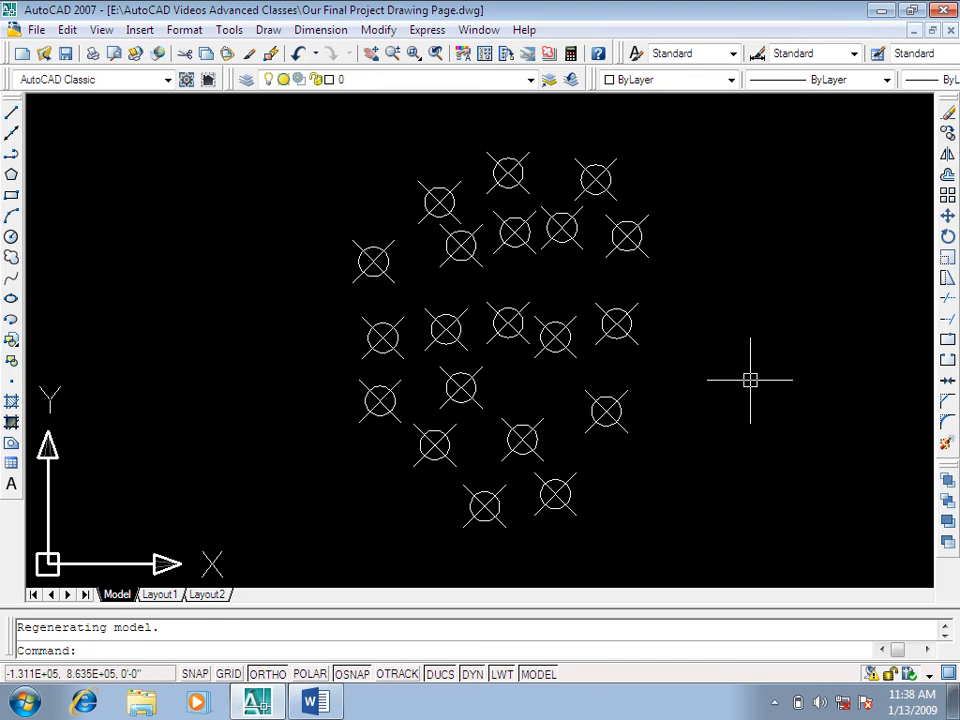
Step: Reduce the screen-relative point size to 3%
key(Return)
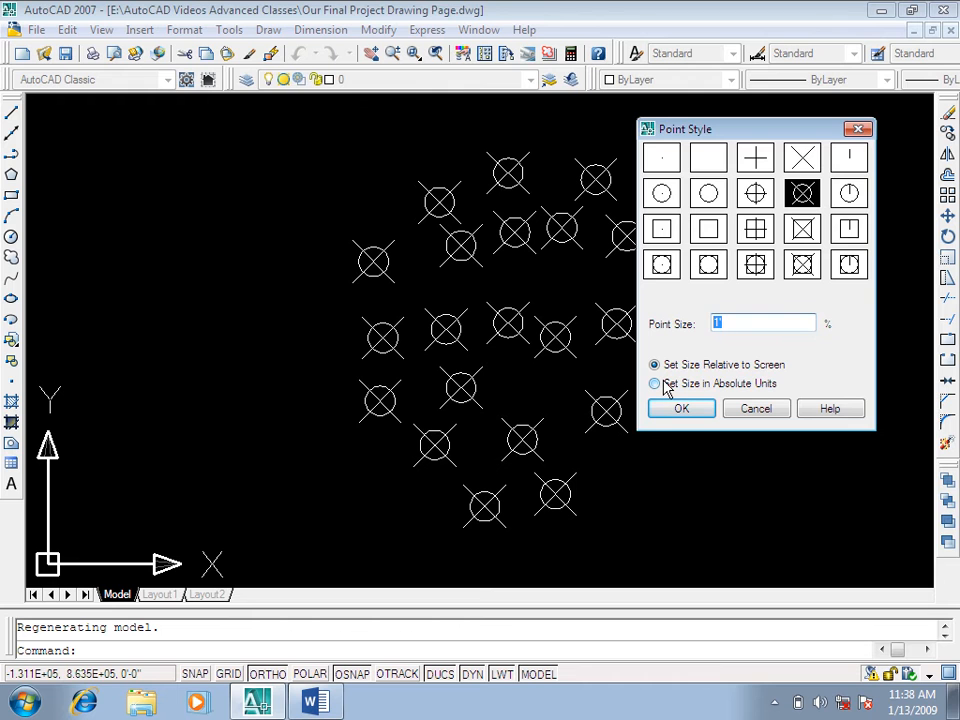
text(3)
click(679, 410)
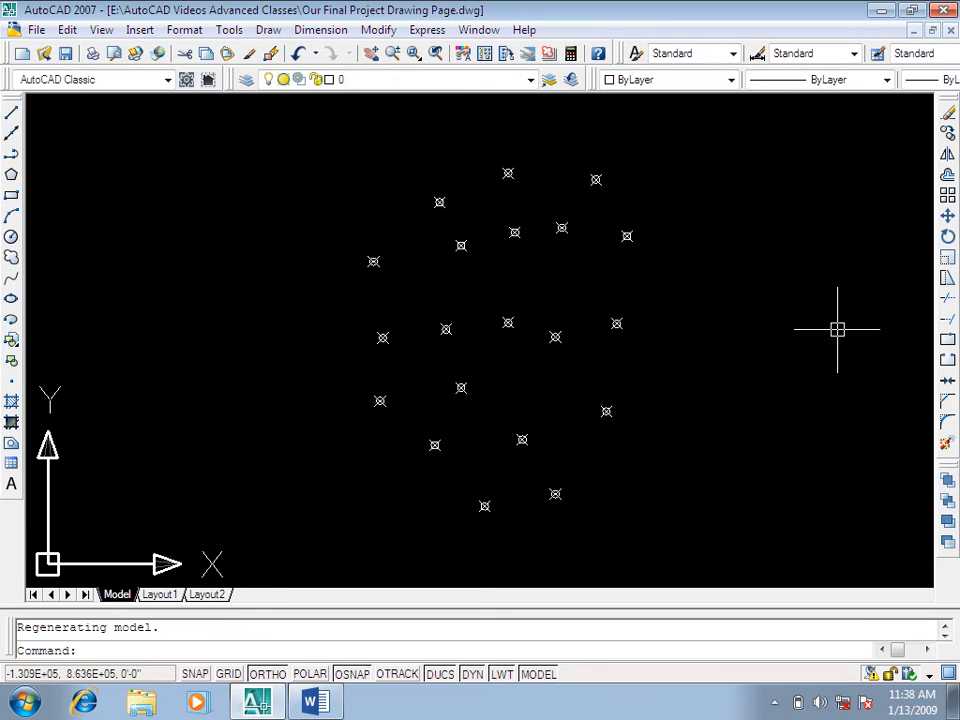
Step: Set the screen-relative point size to 5%
key(Return)
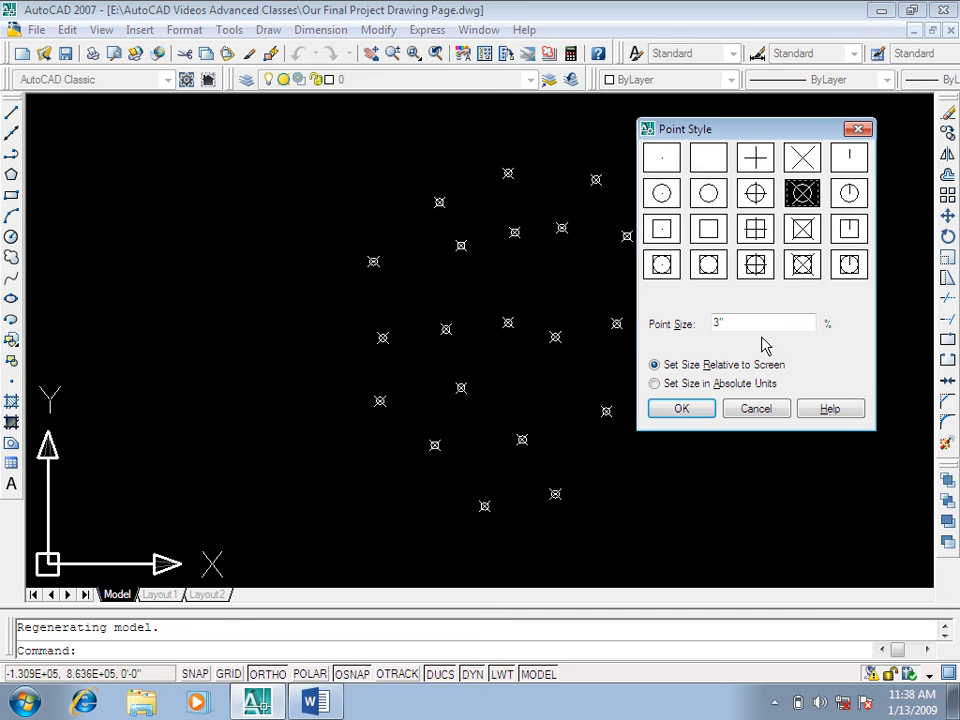
text(5)
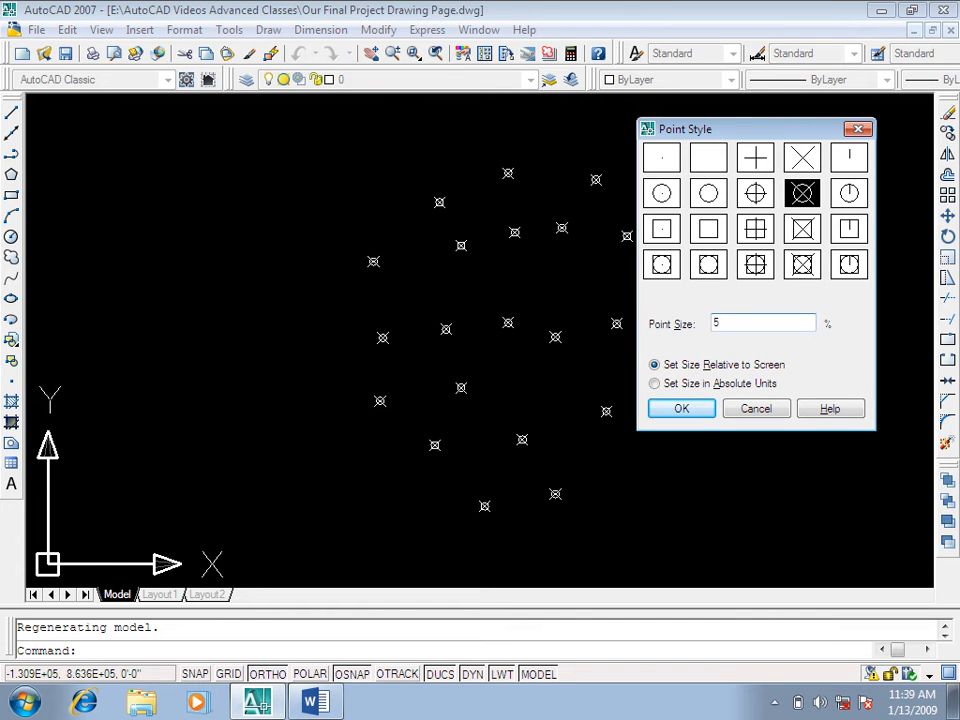
click(681, 409)
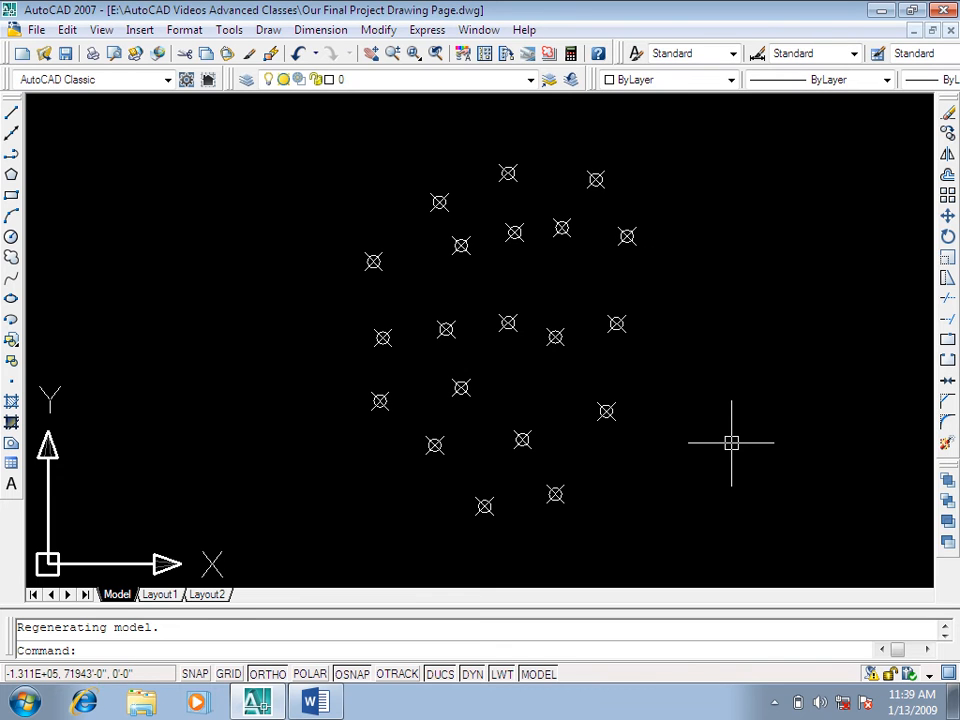
key(Escape)
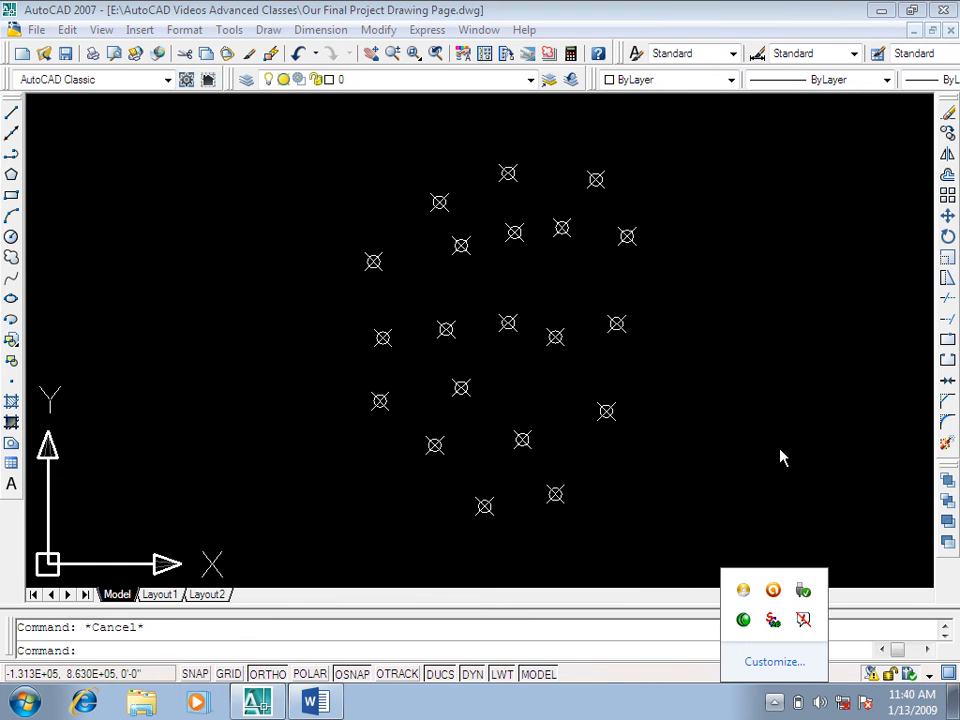
click(780, 449)
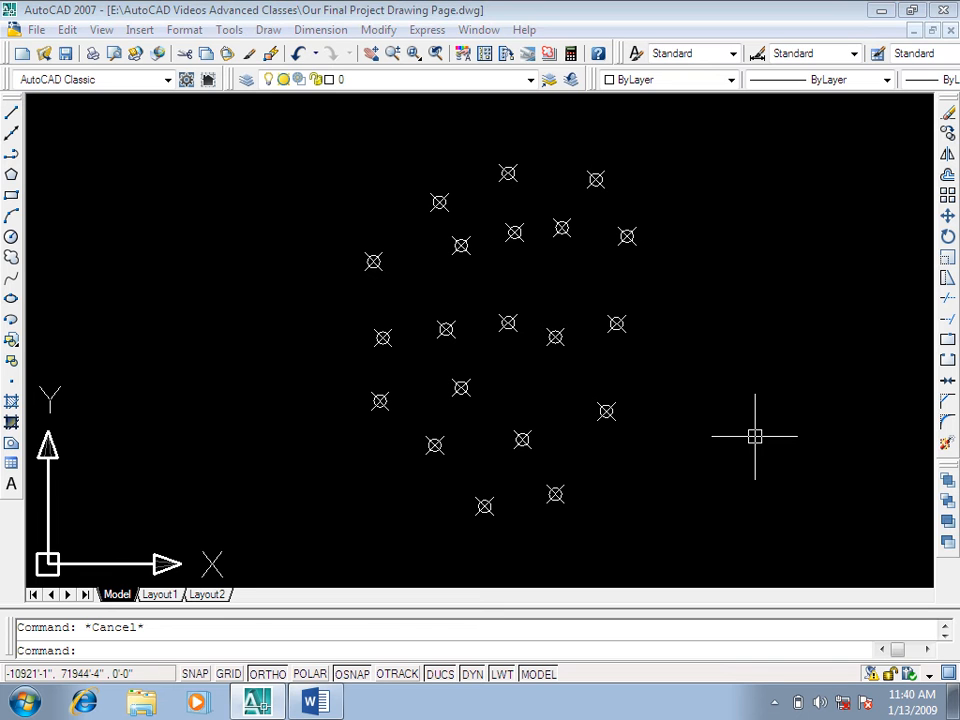
Step: Change the point style to the plain dot with DDPTYPE, keeping the size relative to the screen
text(ddptype)
key(Return)
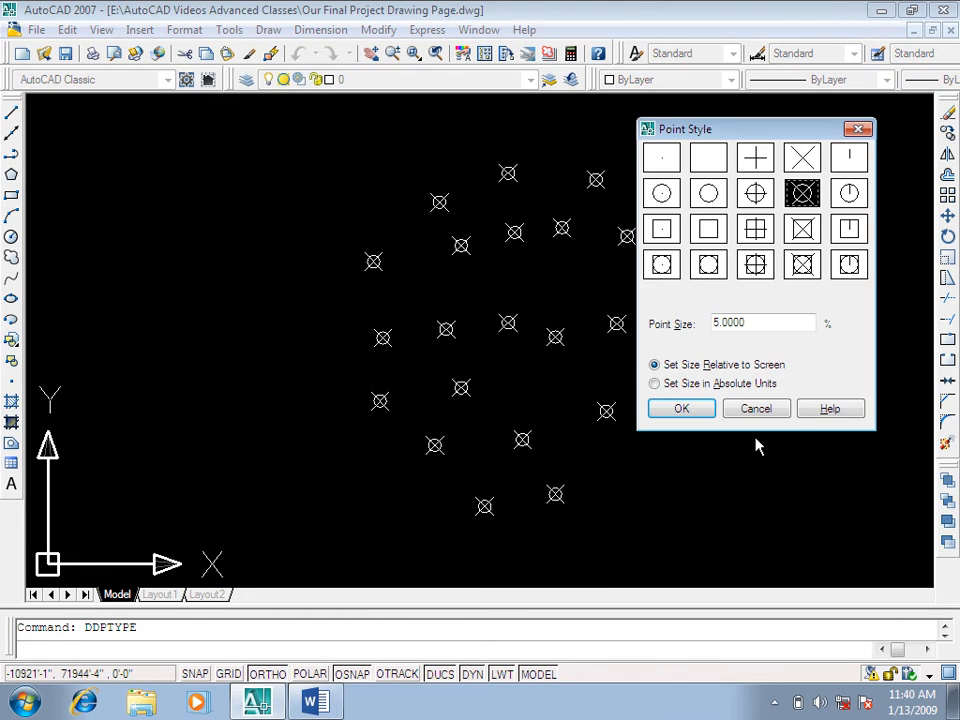
click(708, 157)
click(659, 160)
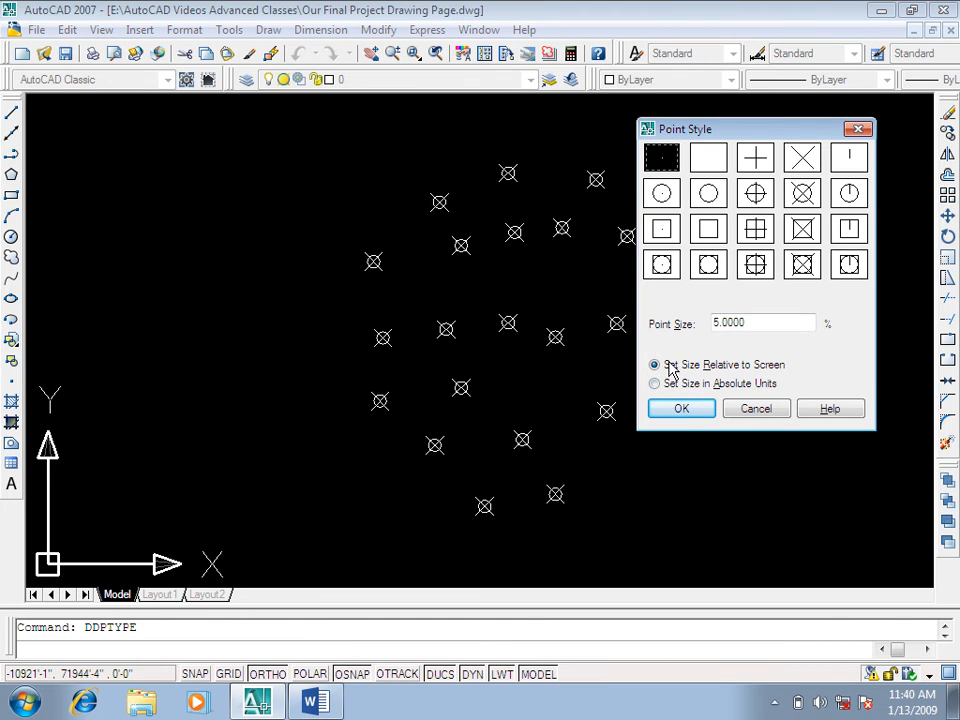
click(680, 410)
Step: Change the point style to the blank one that displays no marker
key(Return)
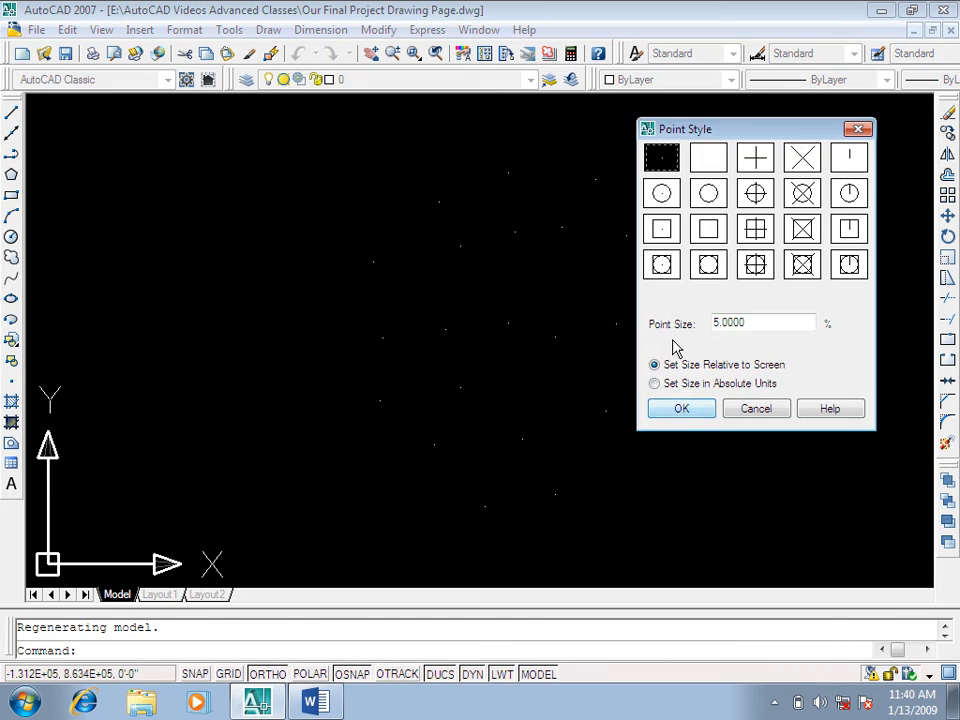
click(712, 157)
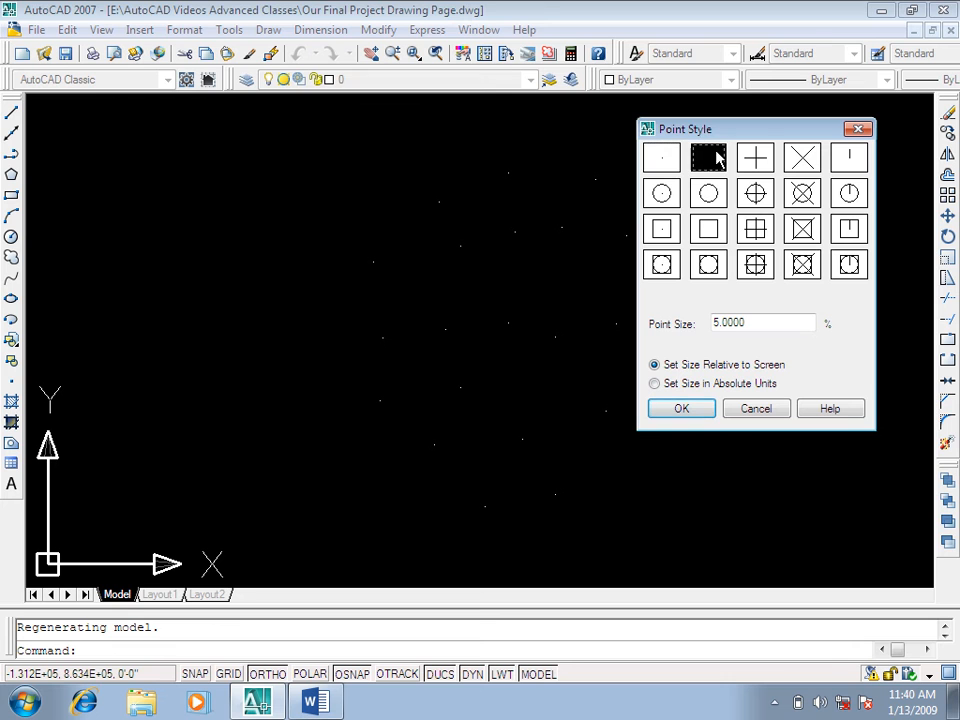
click(682, 412)
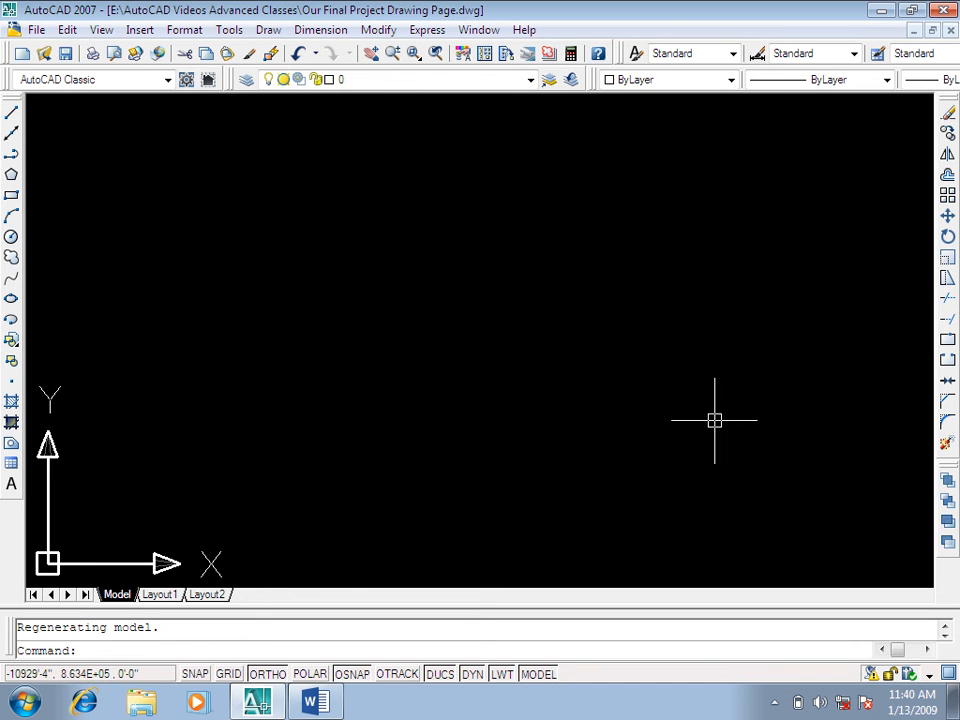
Step: Set the point style back to the plain dot
key(Return)
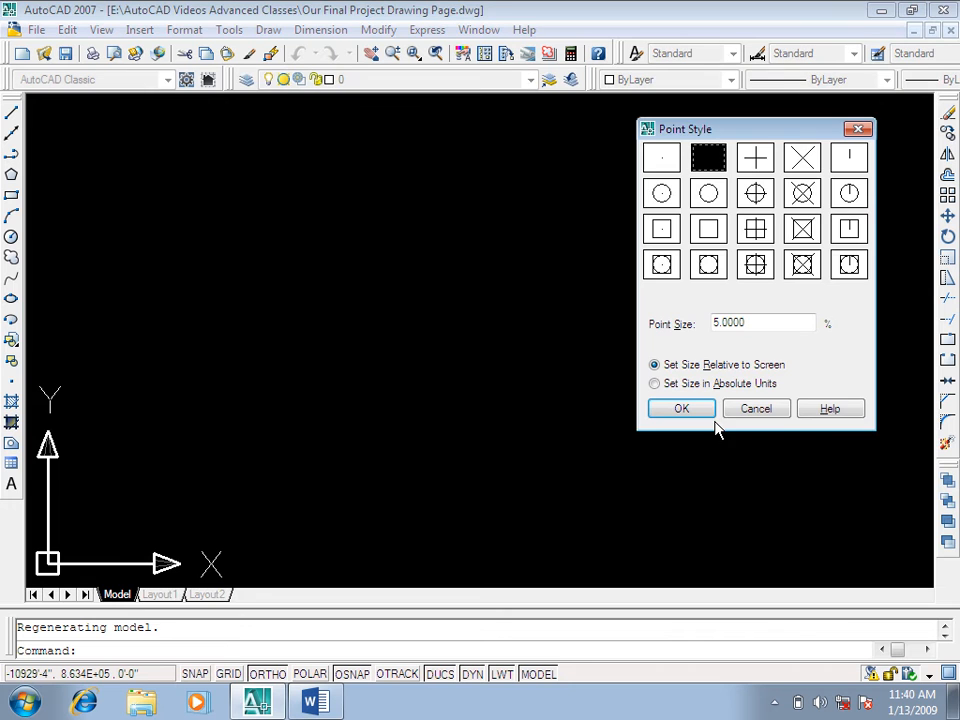
click(660, 156)
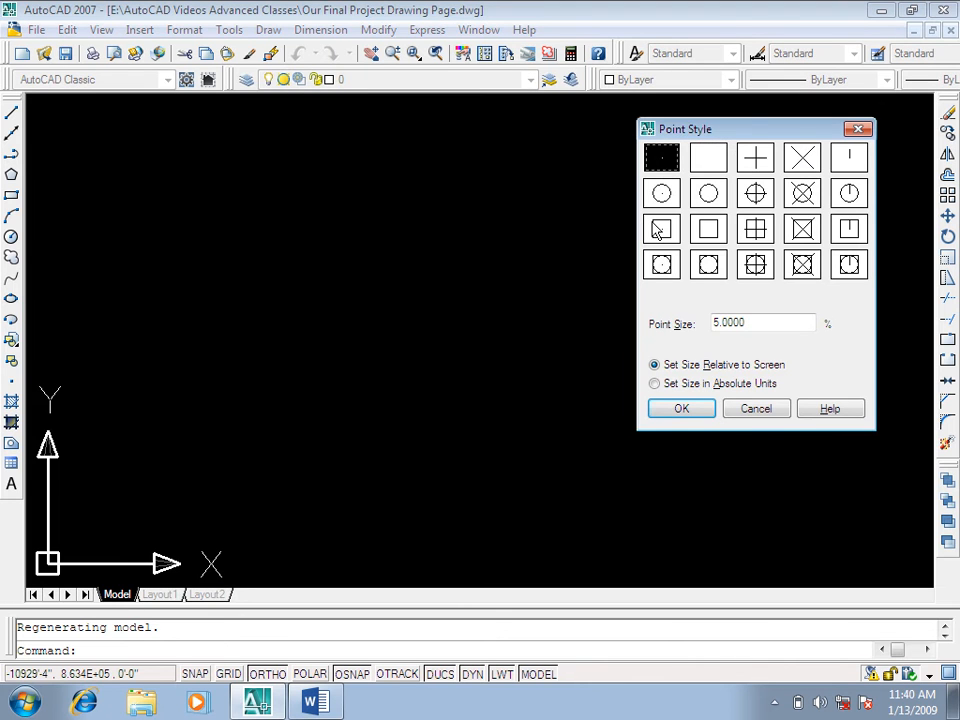
click(679, 410)
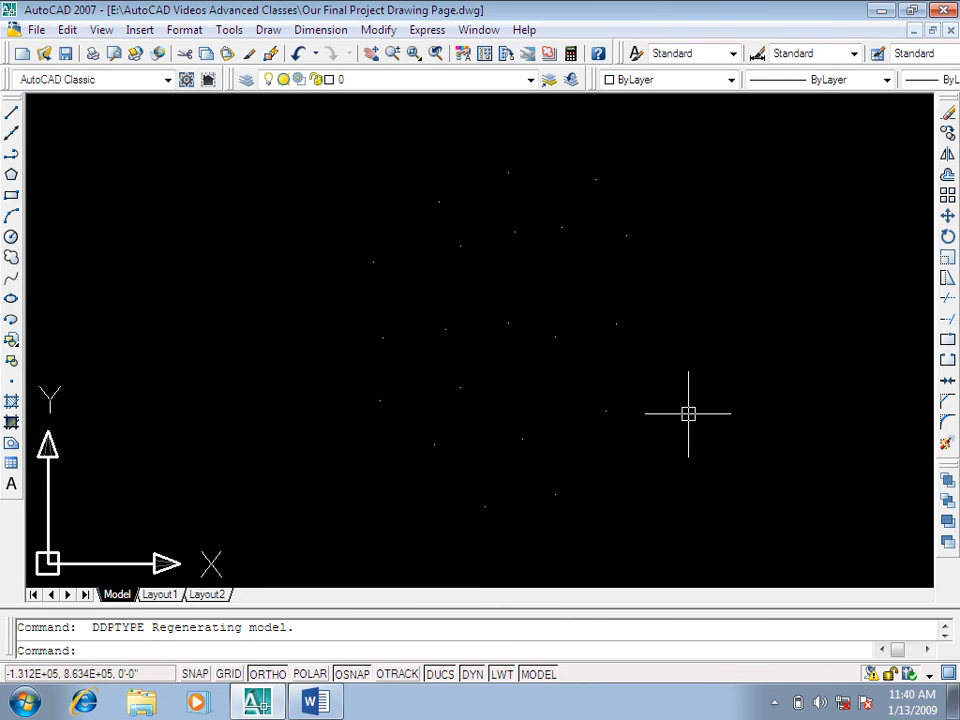
Step: Select all the points in the drawing with a crossing window and delete them
click(703, 144)
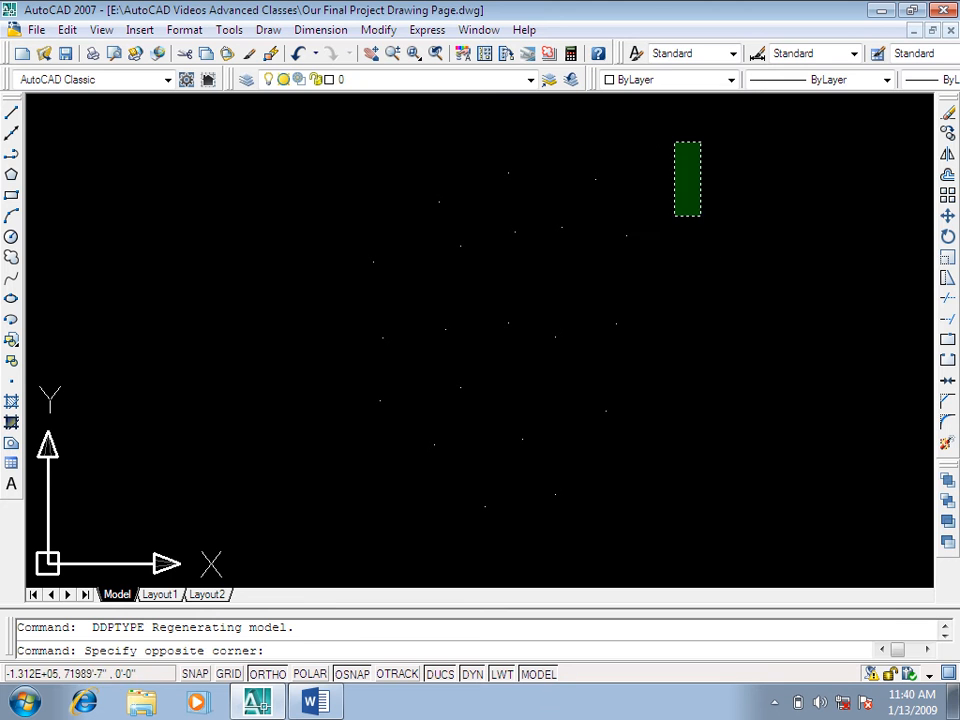
click(352, 537)
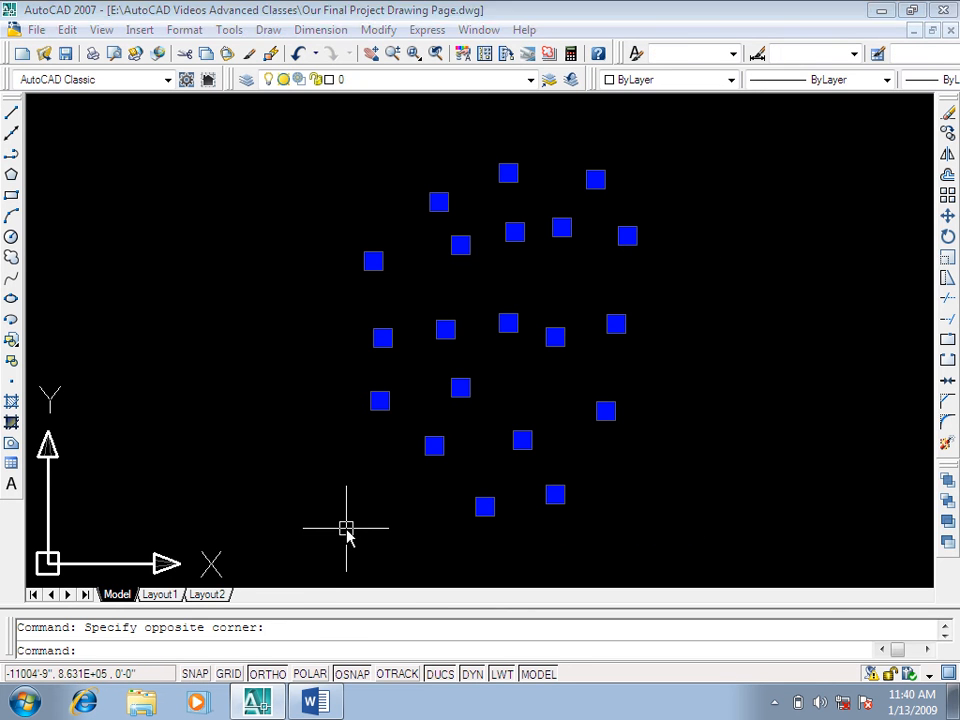
key(Delete)
Step: Switch to the Word command list, review the DIV, ME and OS entries, and return to AutoCAD
click(313, 702)
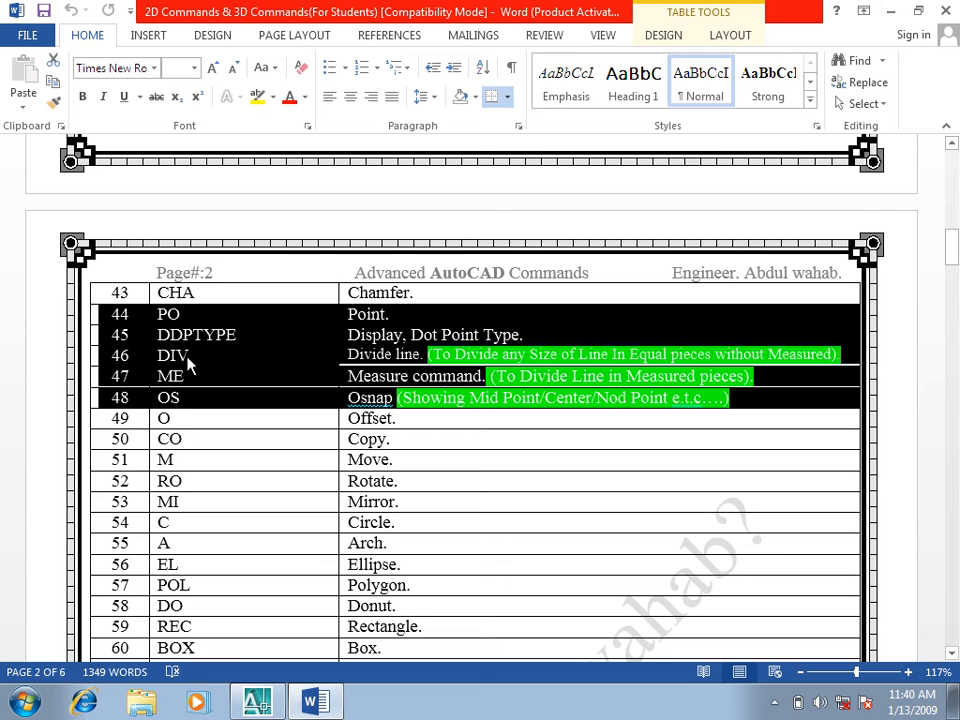
click(453, 425)
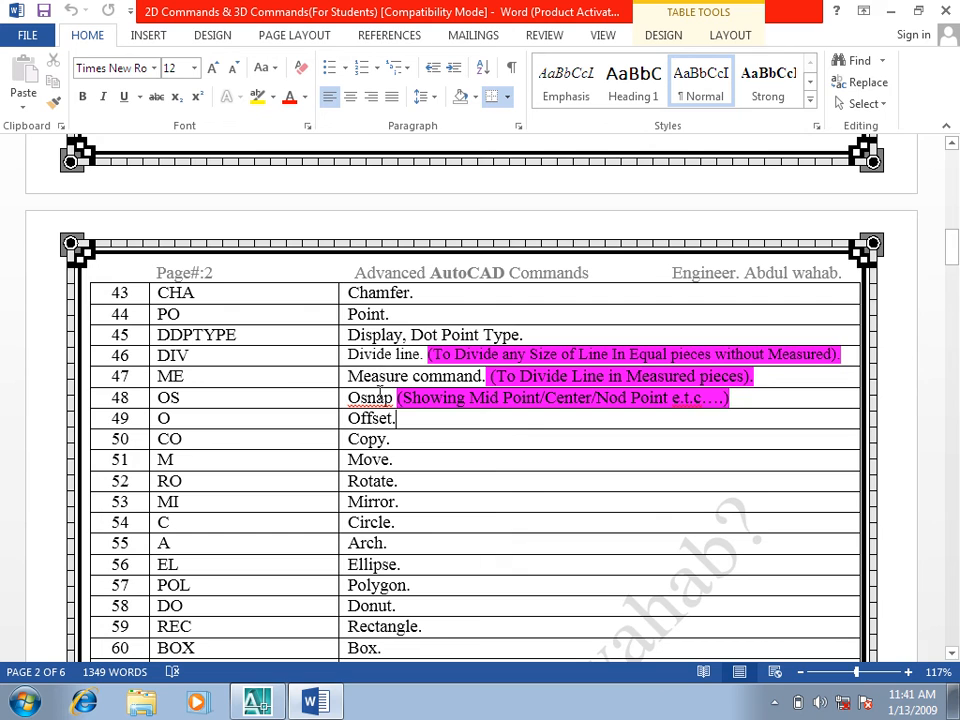
click(258, 703)
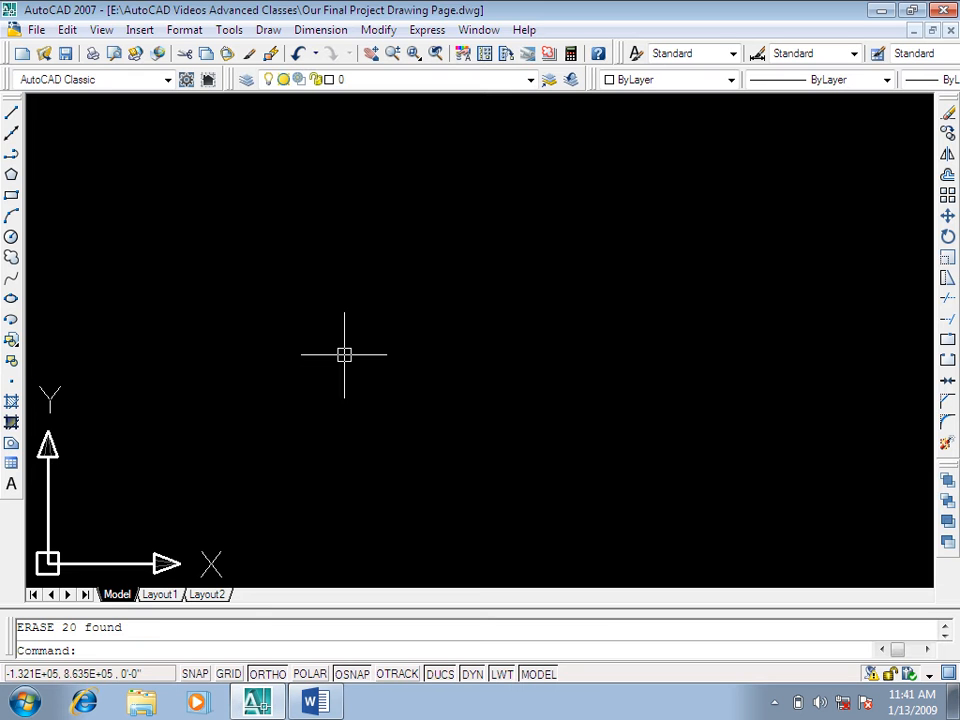
Step: Draw a long horizontal line across the upper part of the empty drawing area
key(Escape)
text(l)
key(Return)
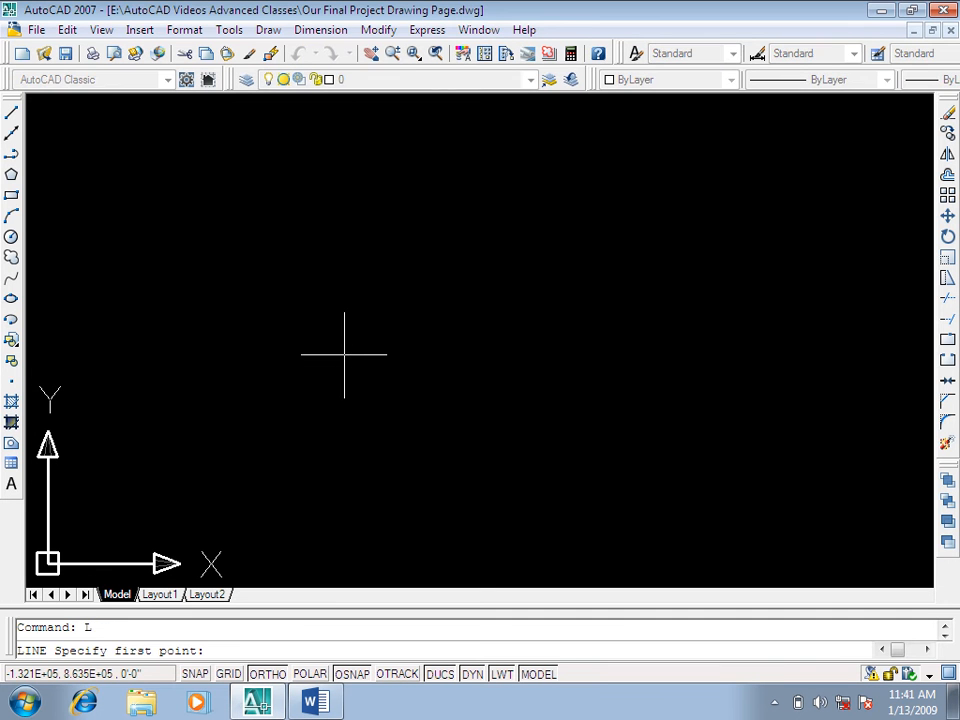
click(174, 248)
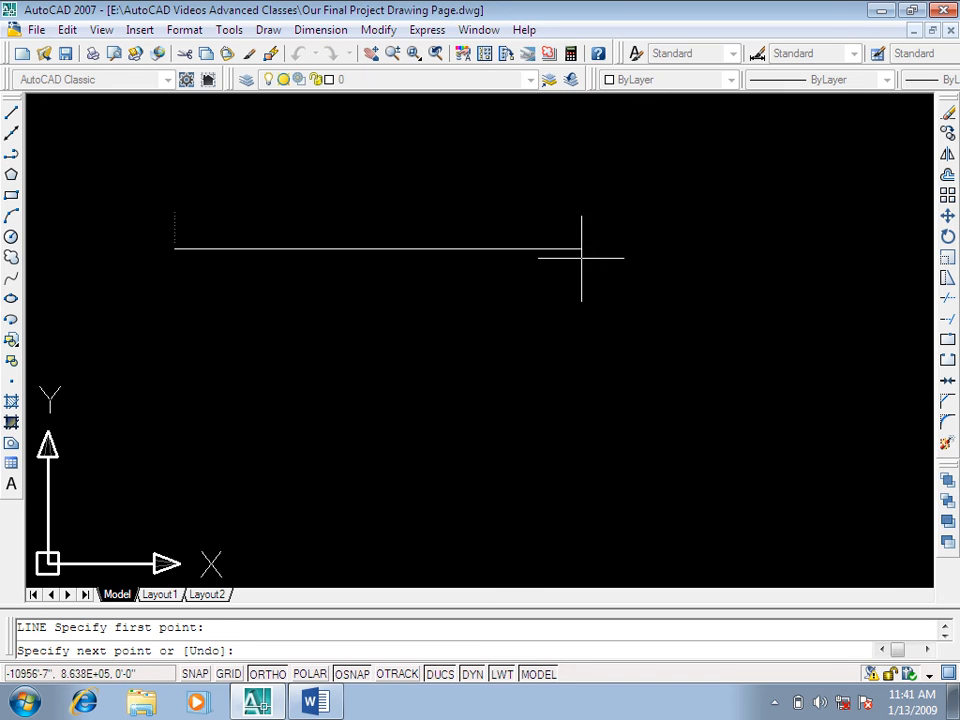
click(788, 248)
key(Return)
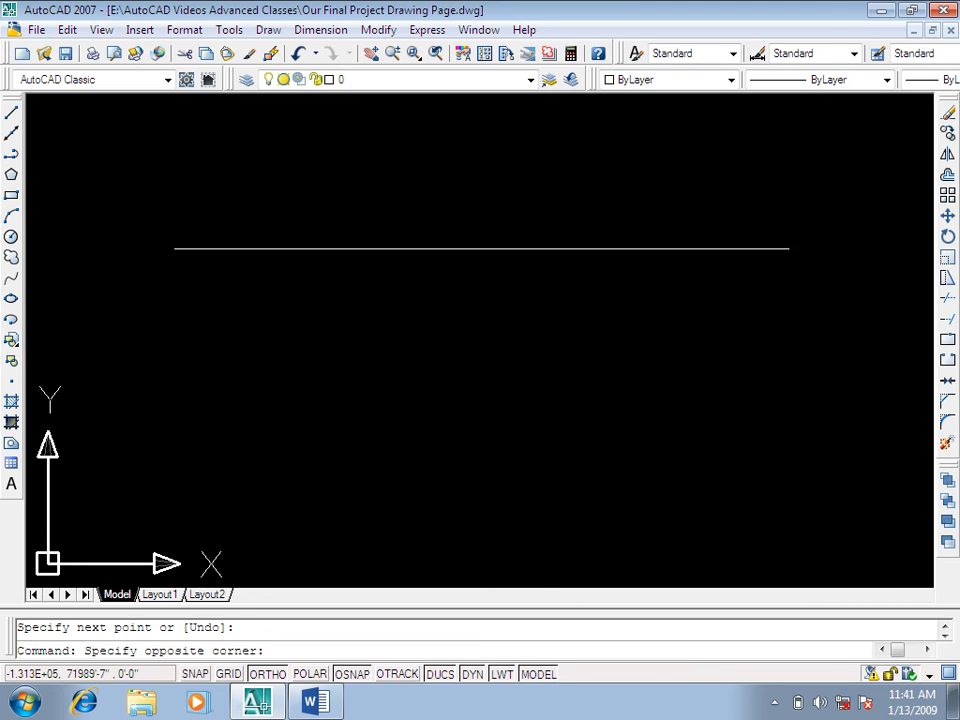
click(669, 214)
click(634, 289)
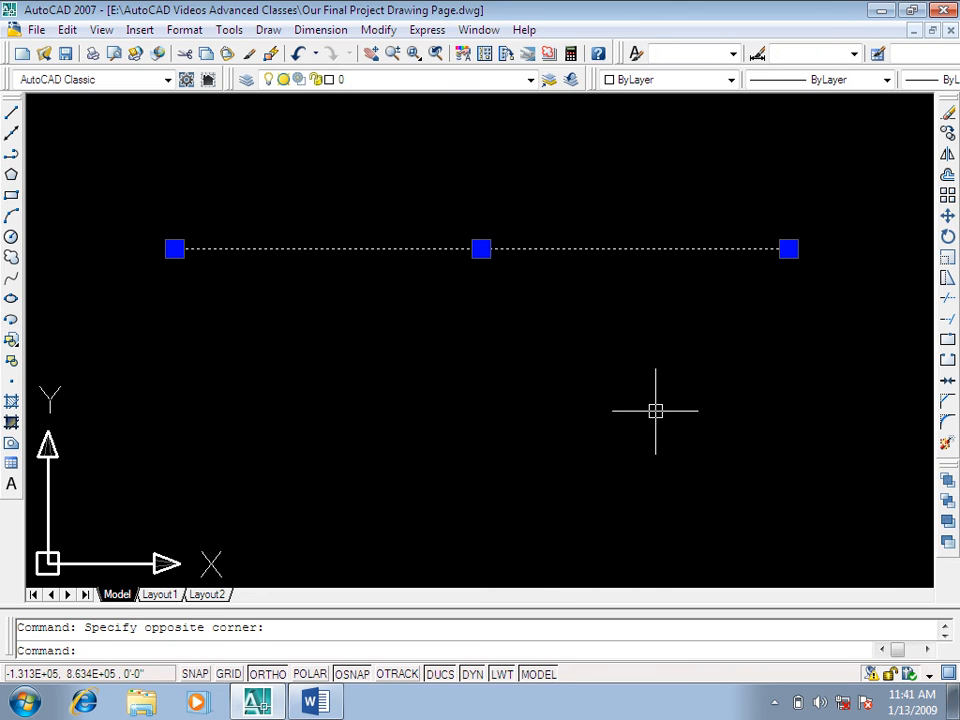
key(Escape)
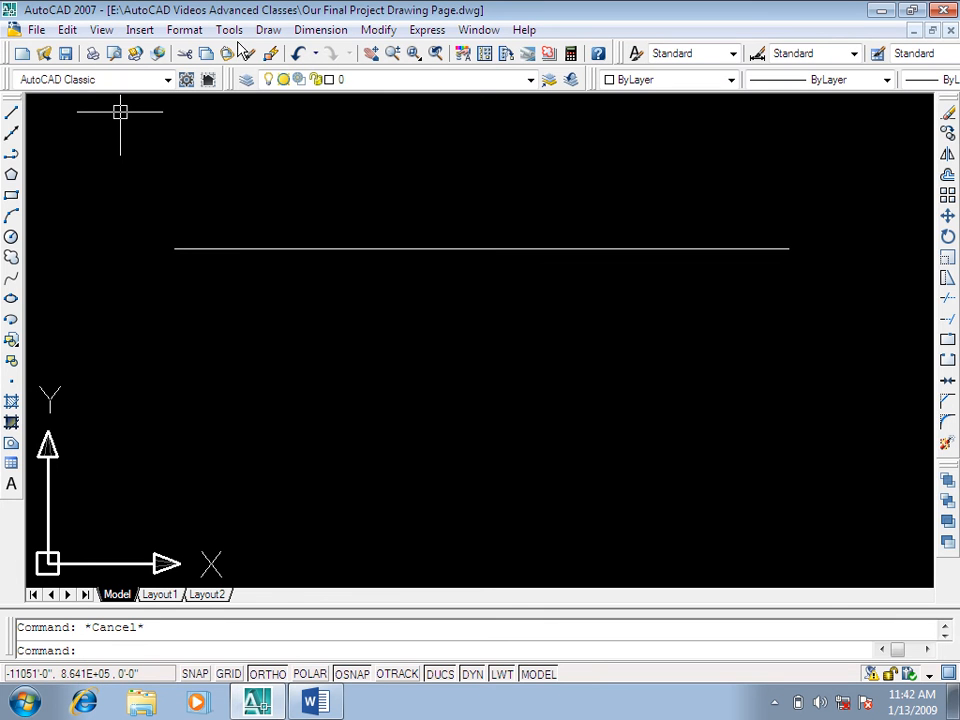
Step: Divide the horizontal line into 5 equal segments with the Divide command
click(269, 31)
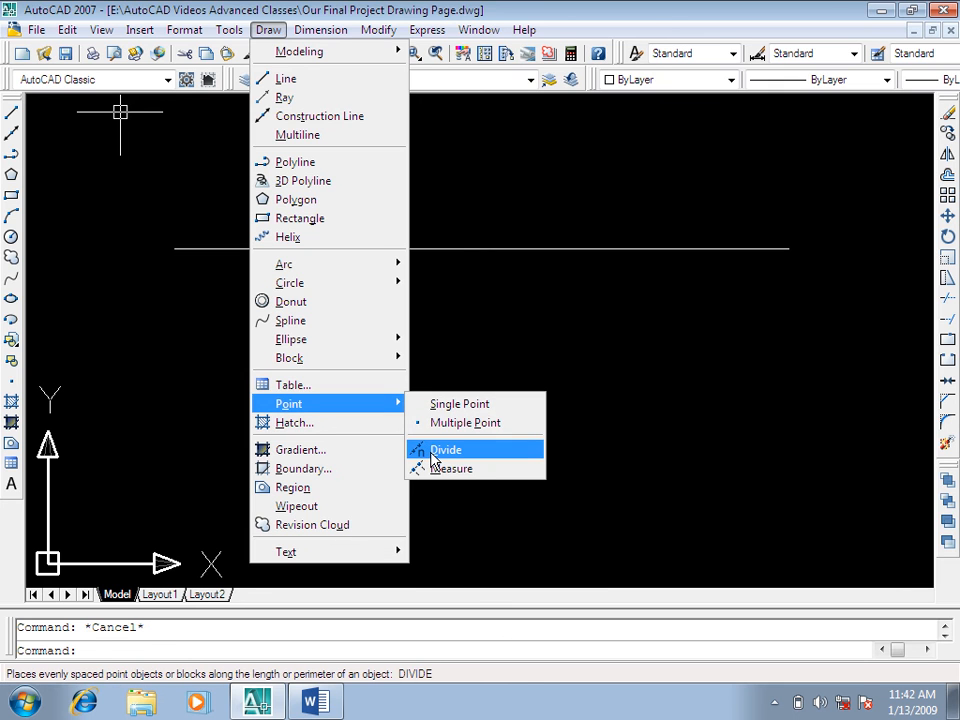
click(435, 458)
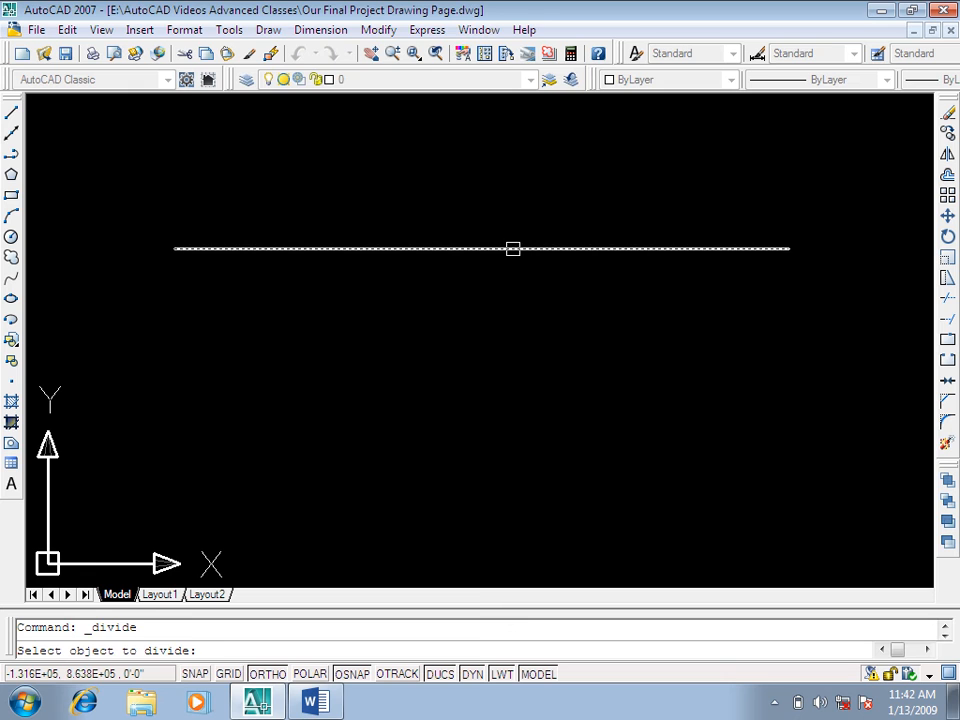
click(512, 248)
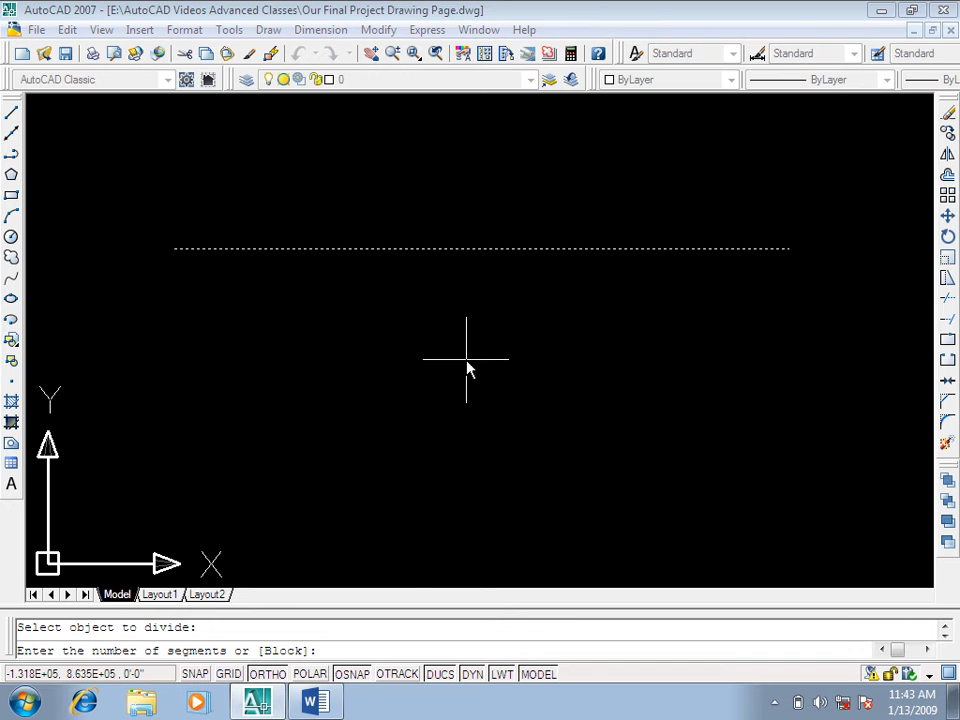
text(5)
key(Return)
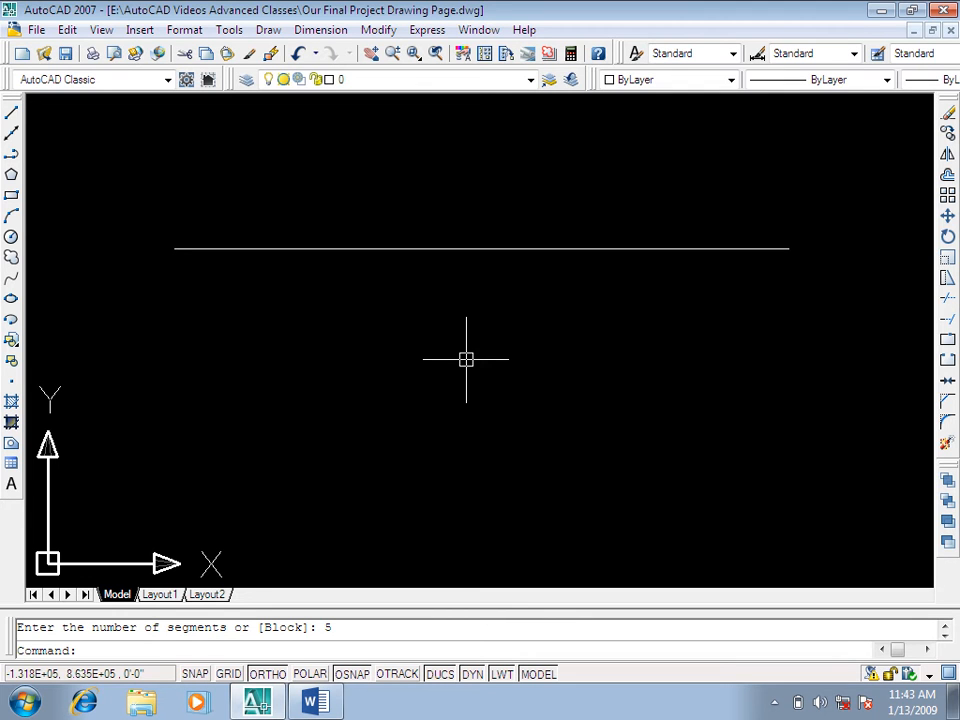
key(Escape)
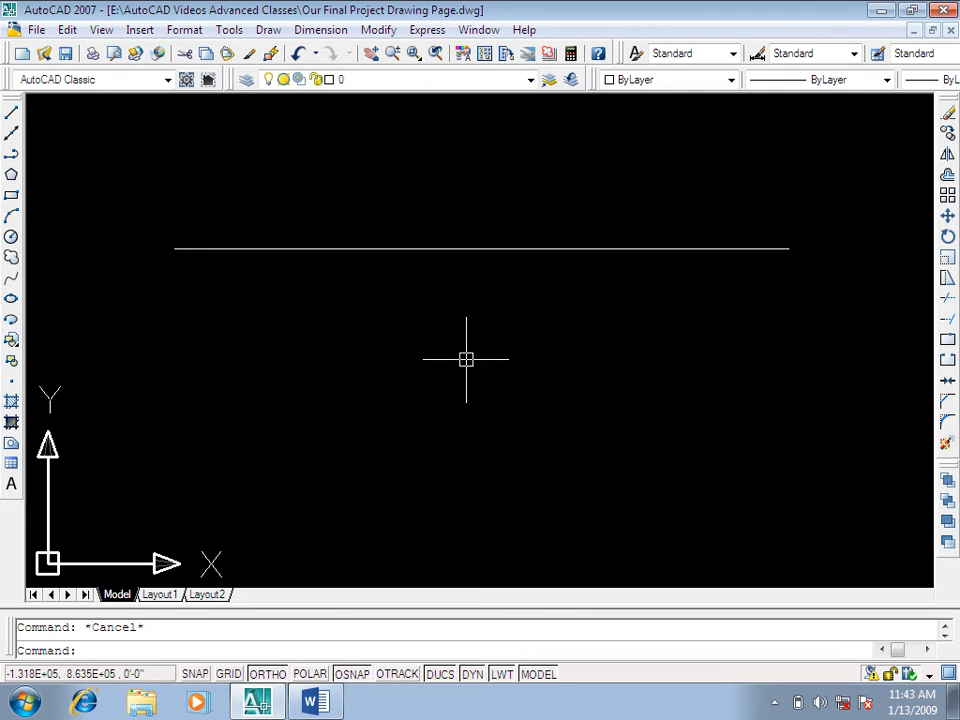
Step: Draw vertical lines downward from the first and second division points, counting from the left, snapping to the points on the horizontal line
text(L)
key(Return)
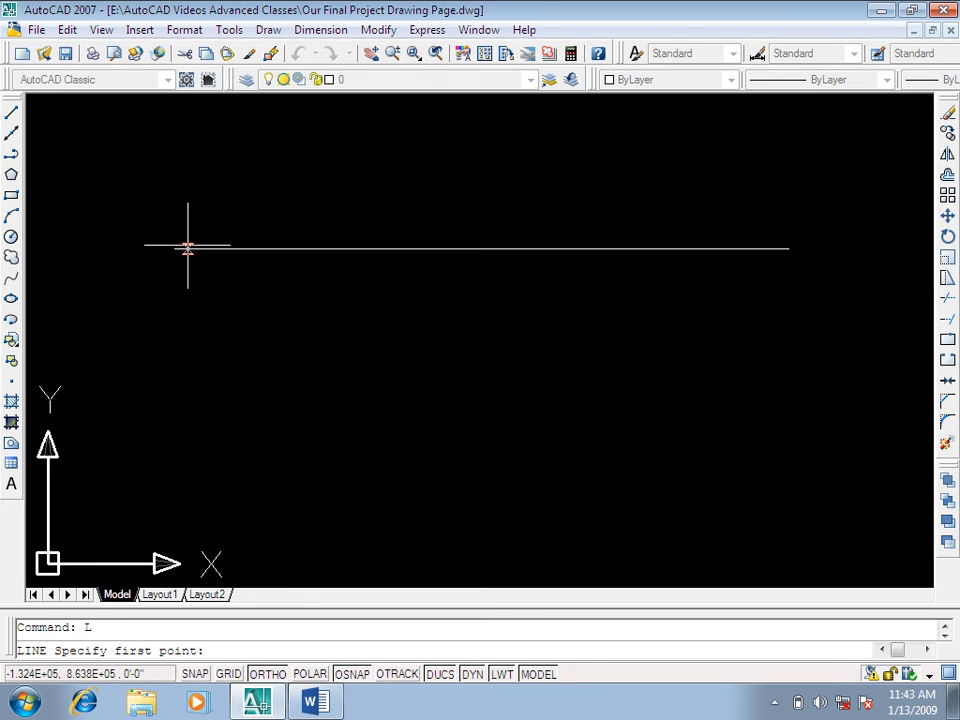
click(297, 248)
click(297, 417)
key(Return)
key(Return)
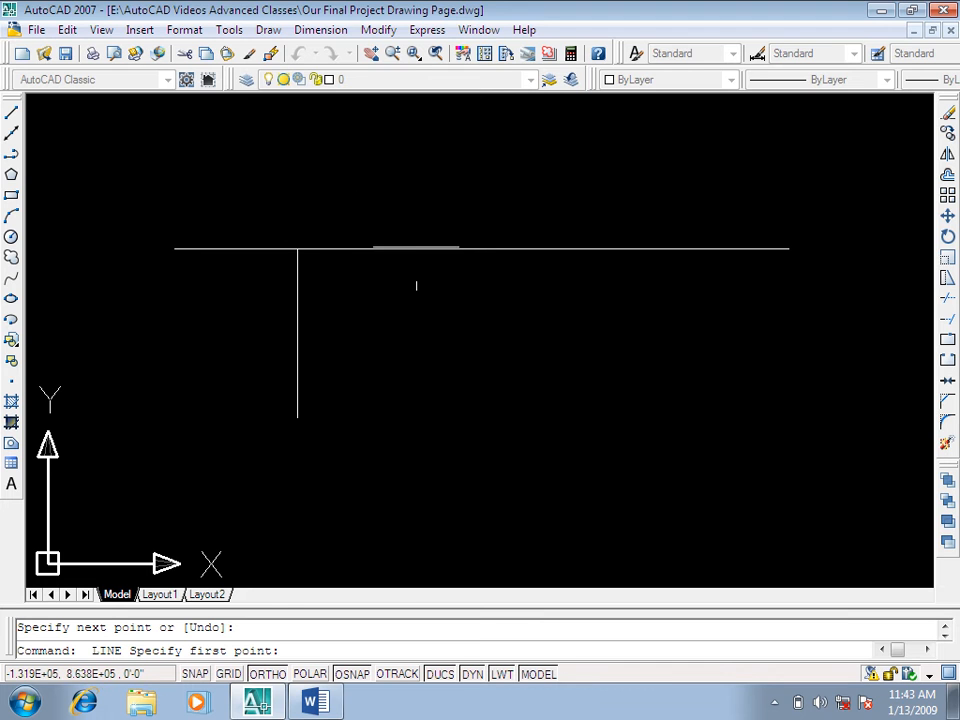
click(420, 249)
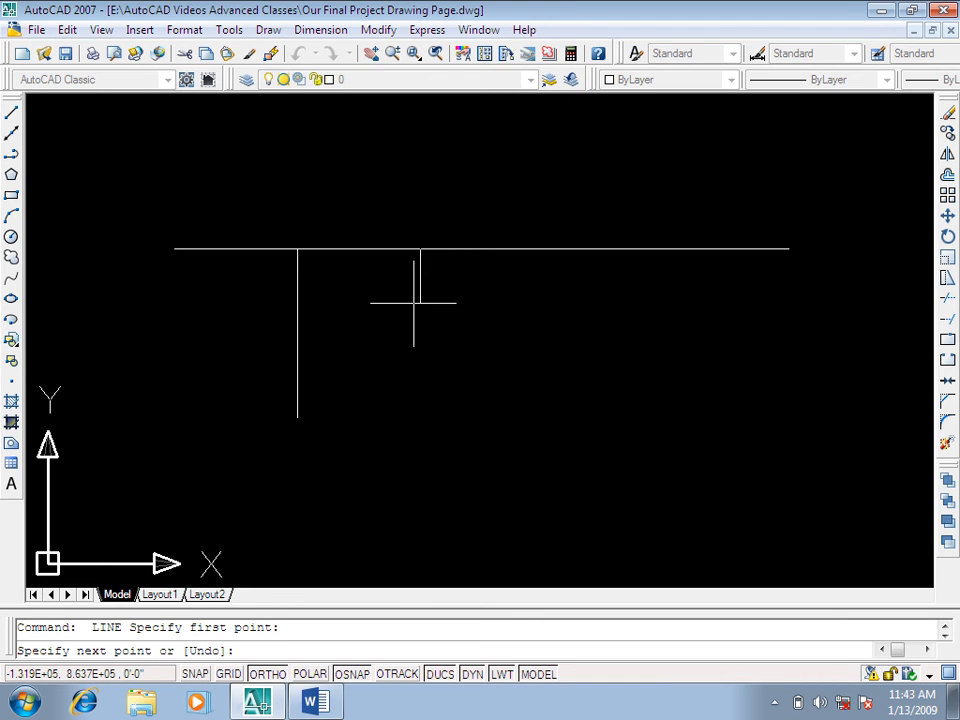
click(420, 414)
key(Return)
Step: Draw vertical lines downward from the third and fourth division points of the horizontal line
key(Return)
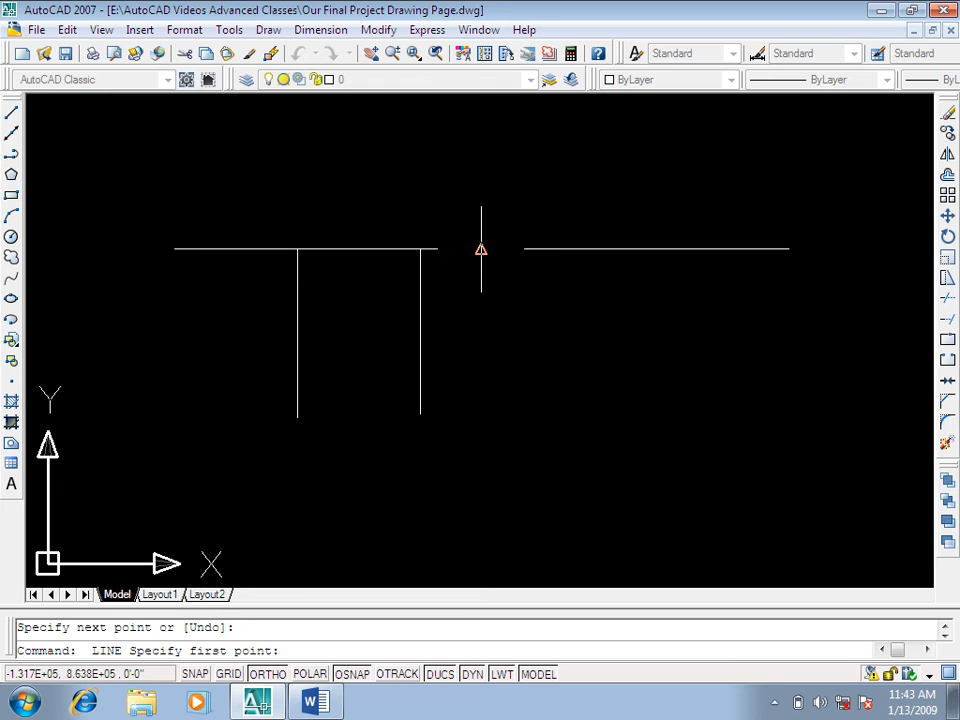
click(543, 249)
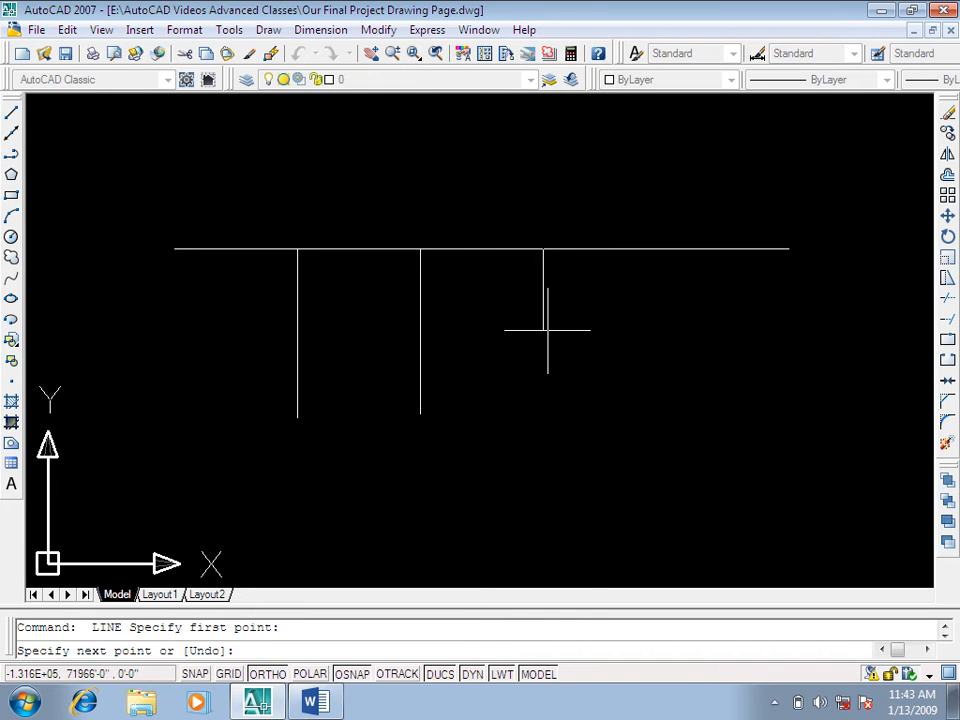
click(543, 410)
key(Return)
key(Return)
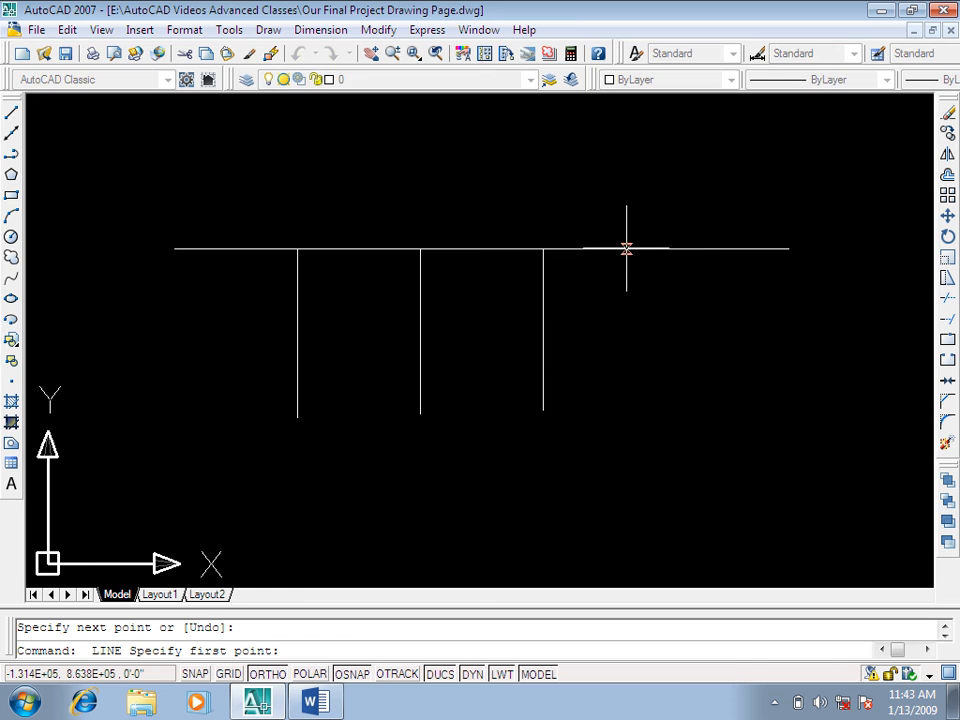
click(665, 249)
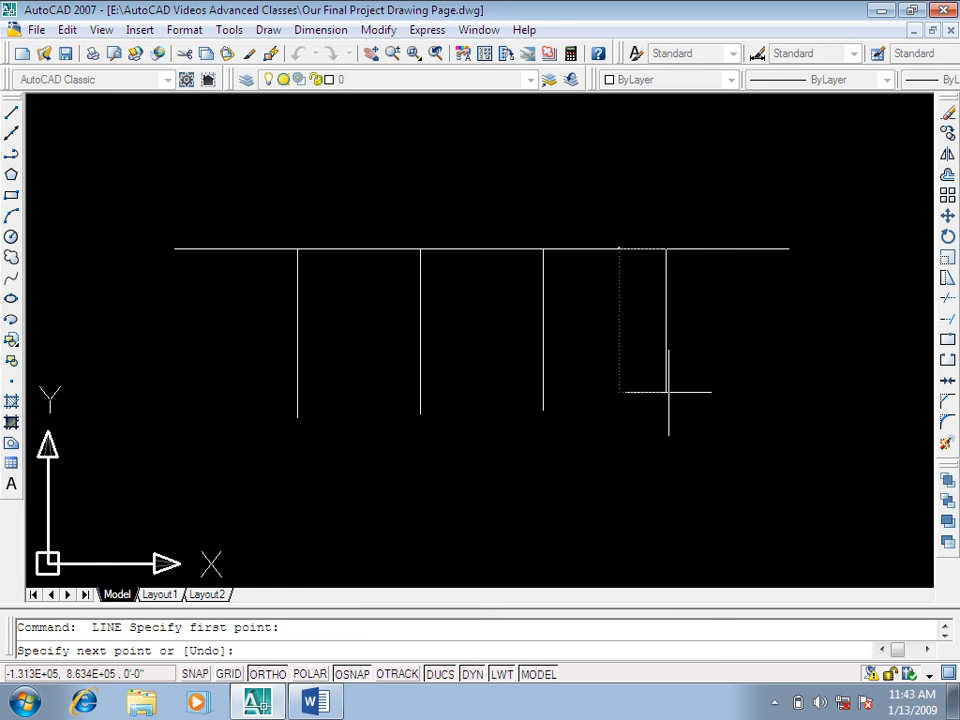
click(665, 392)
key(Return)
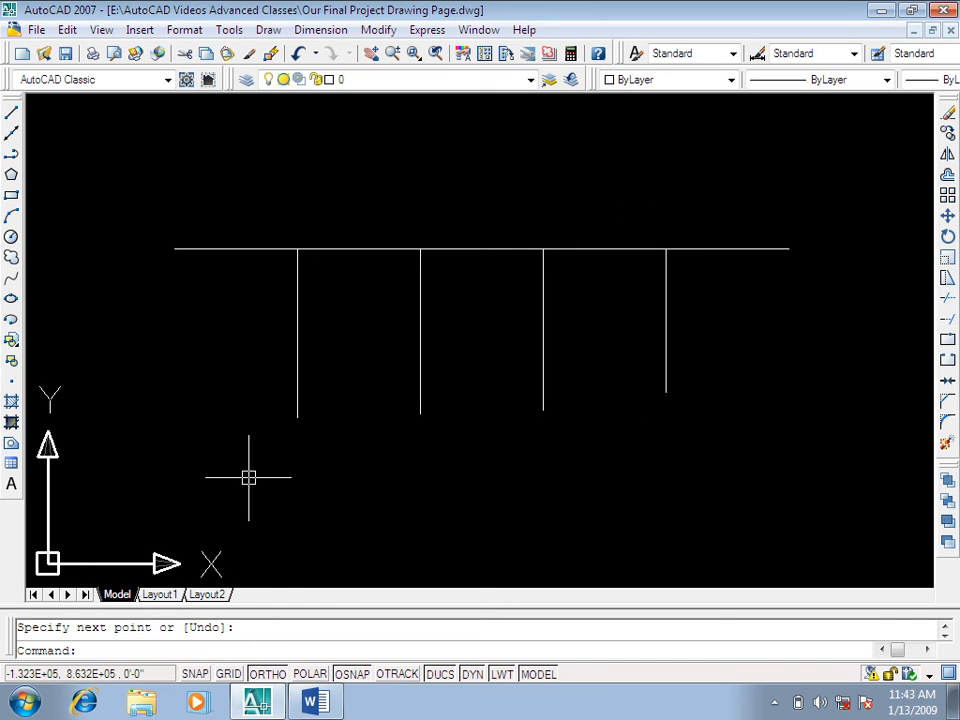
key(Escape)
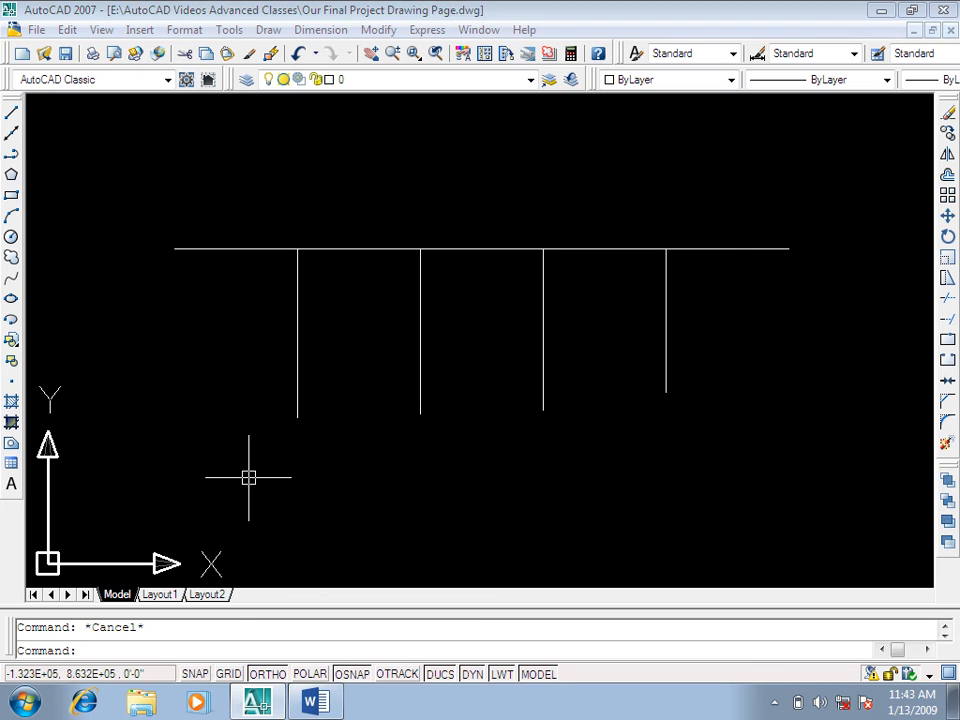
Step: Measure the lengths of the first, third and fifth segments along the divided line with the DIST command
text(DI)
key(Return)
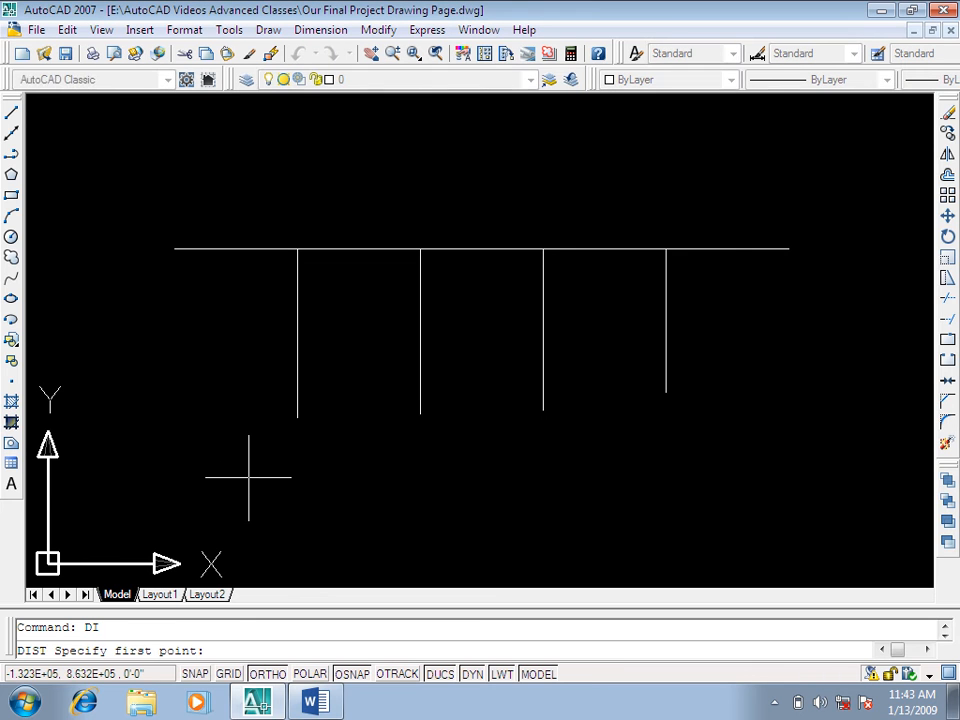
click(174, 248)
click(296, 248)
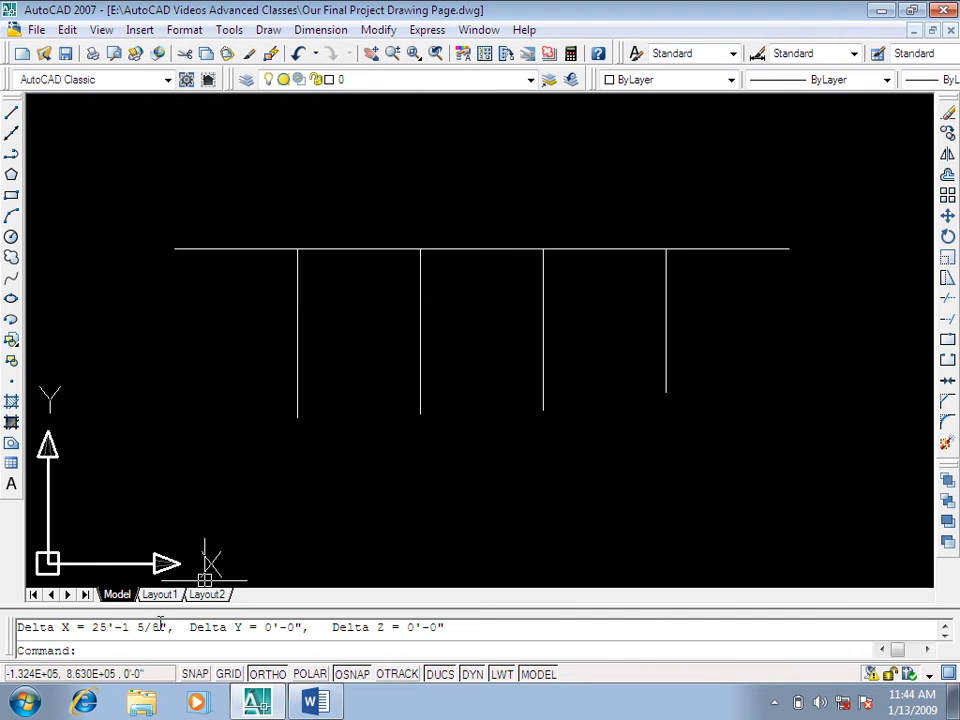
text(di)
key(Return)
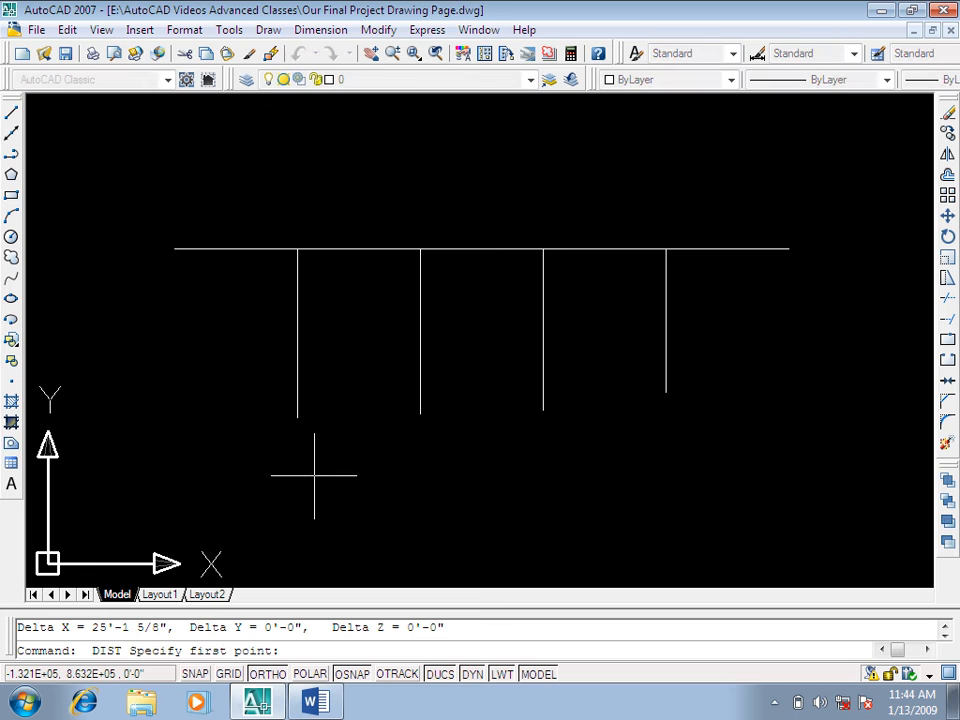
click(420, 248)
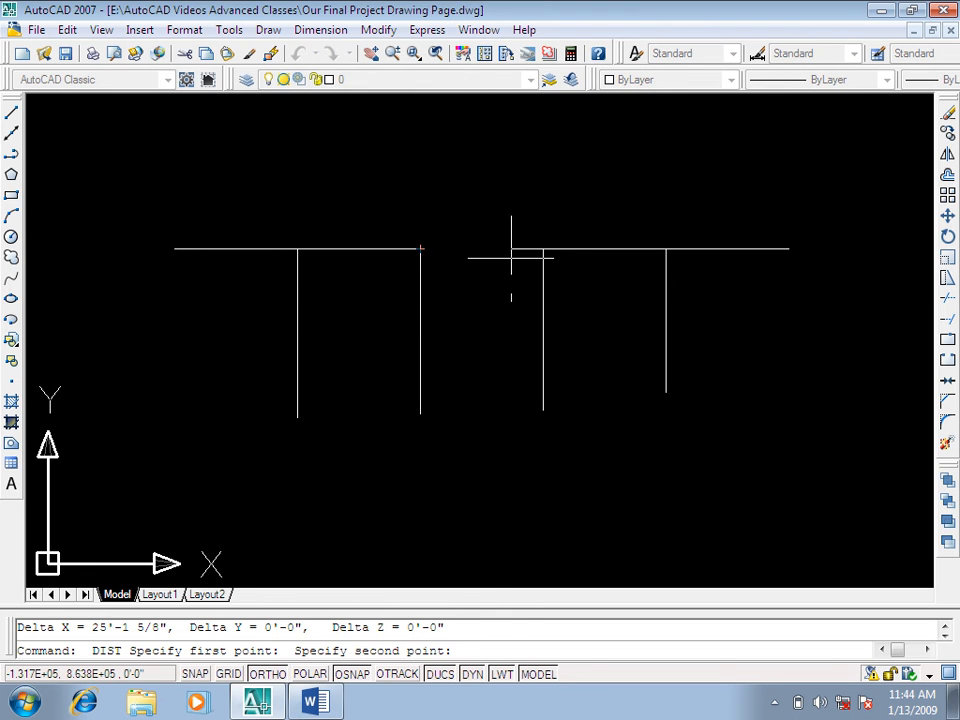
click(543, 248)
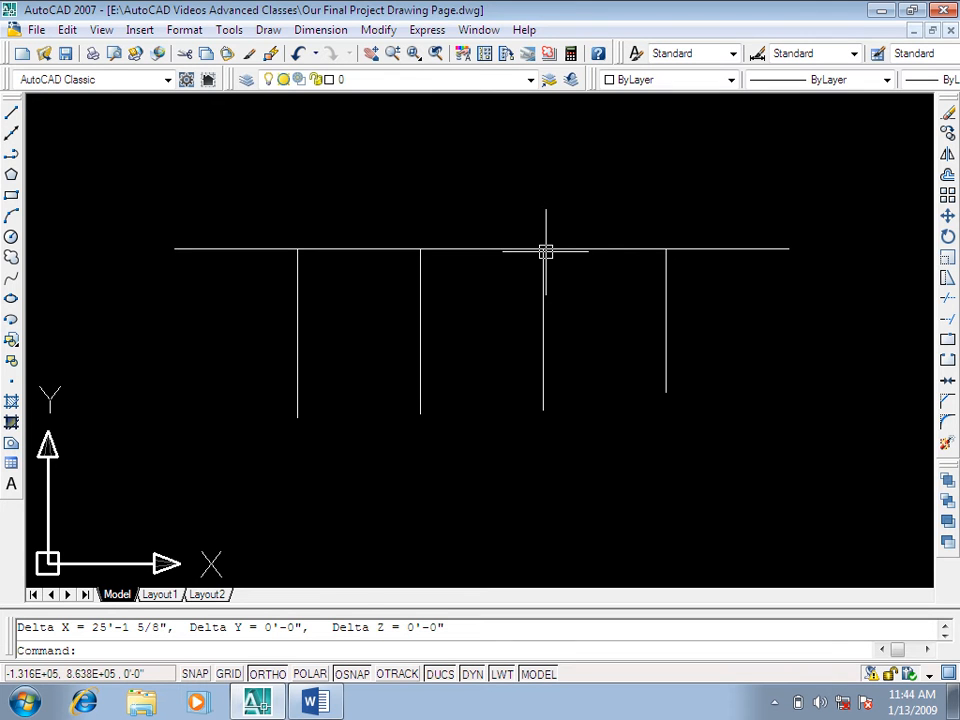
key(Return)
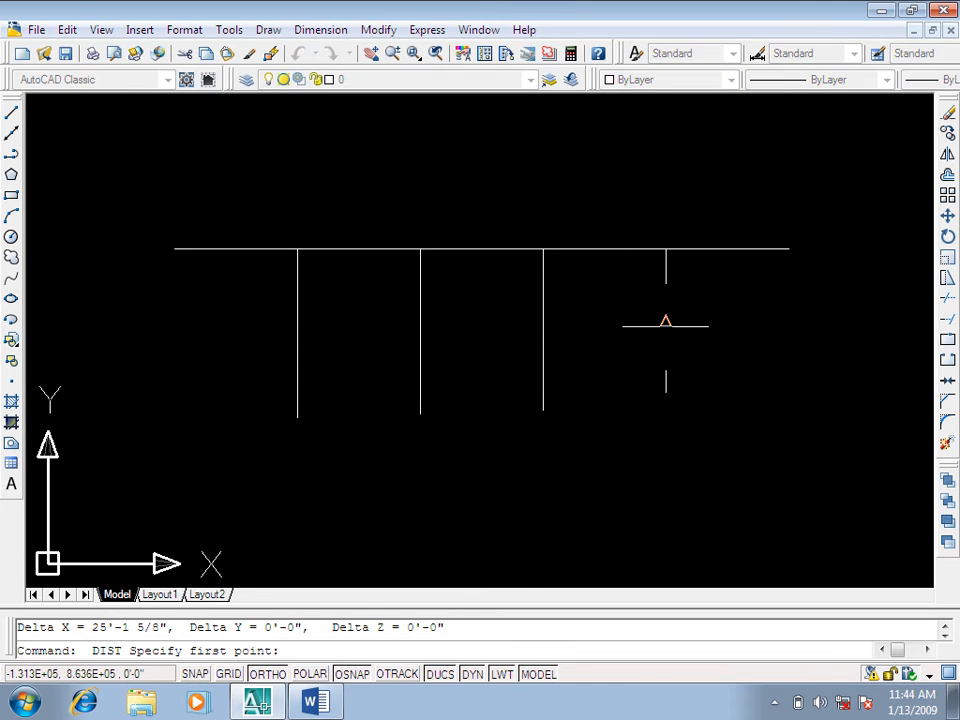
click(666, 249)
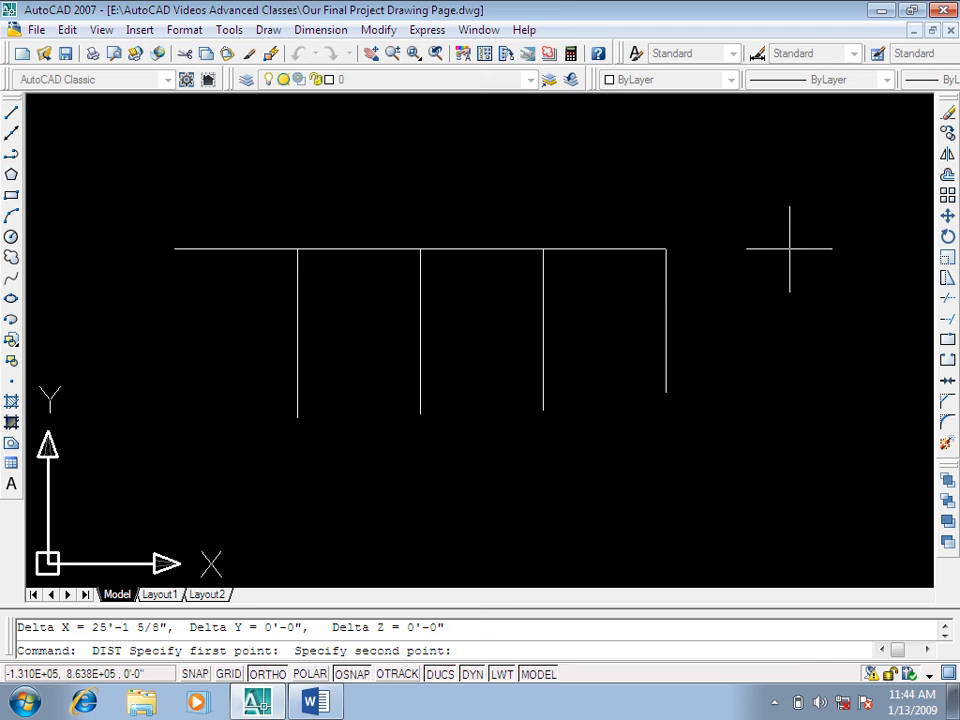
click(790, 249)
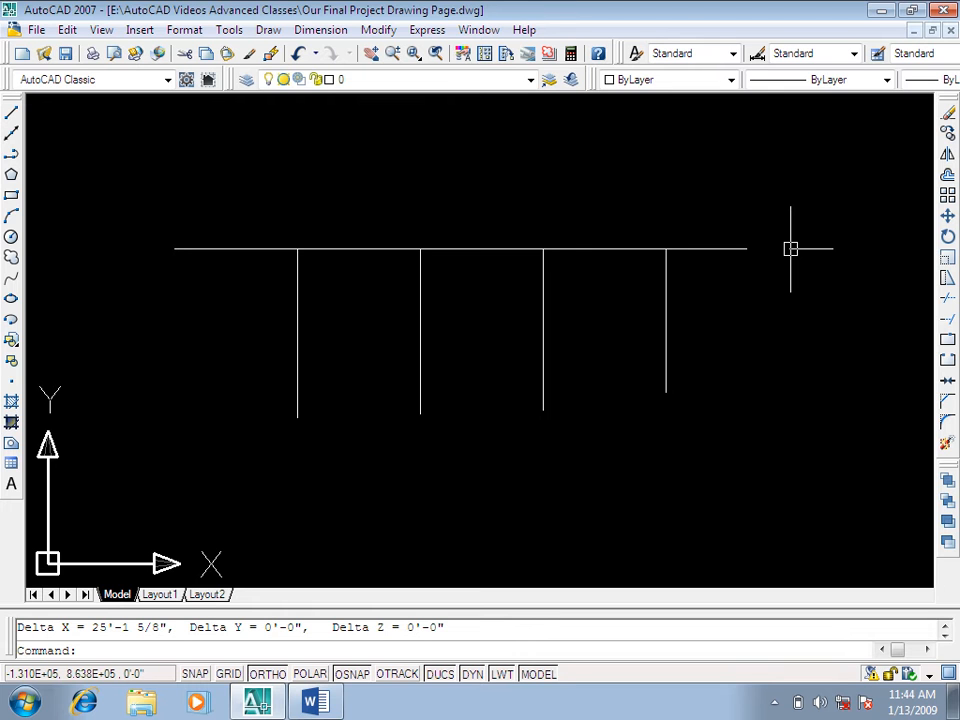
Step: Select the four vertical lines with a crossing window and delete them, leaving out the horizontal line
click(704, 335)
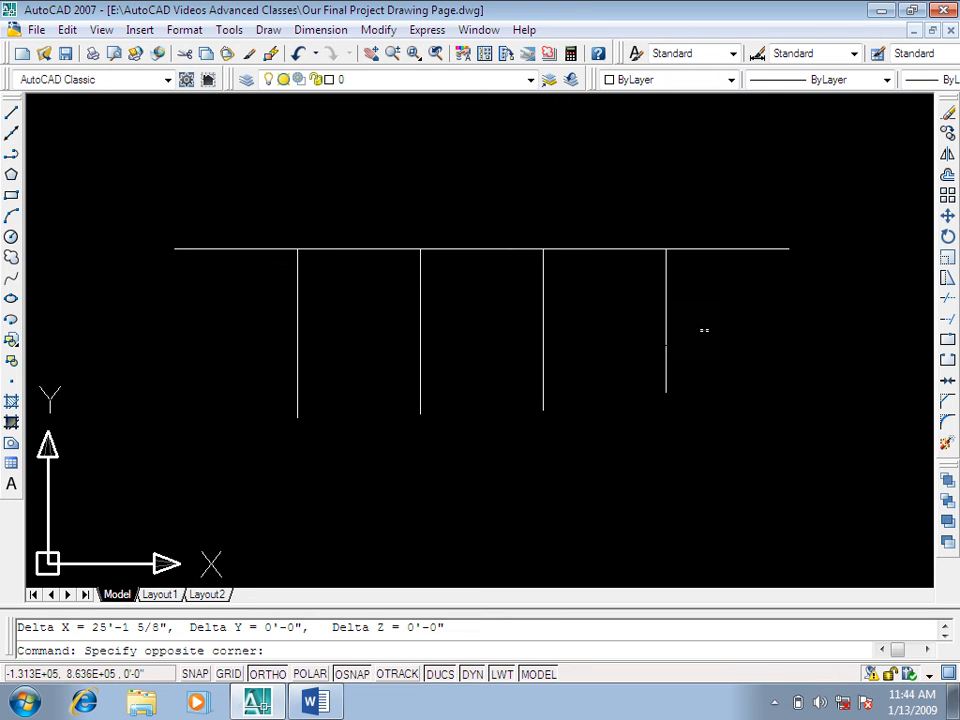
click(266, 457)
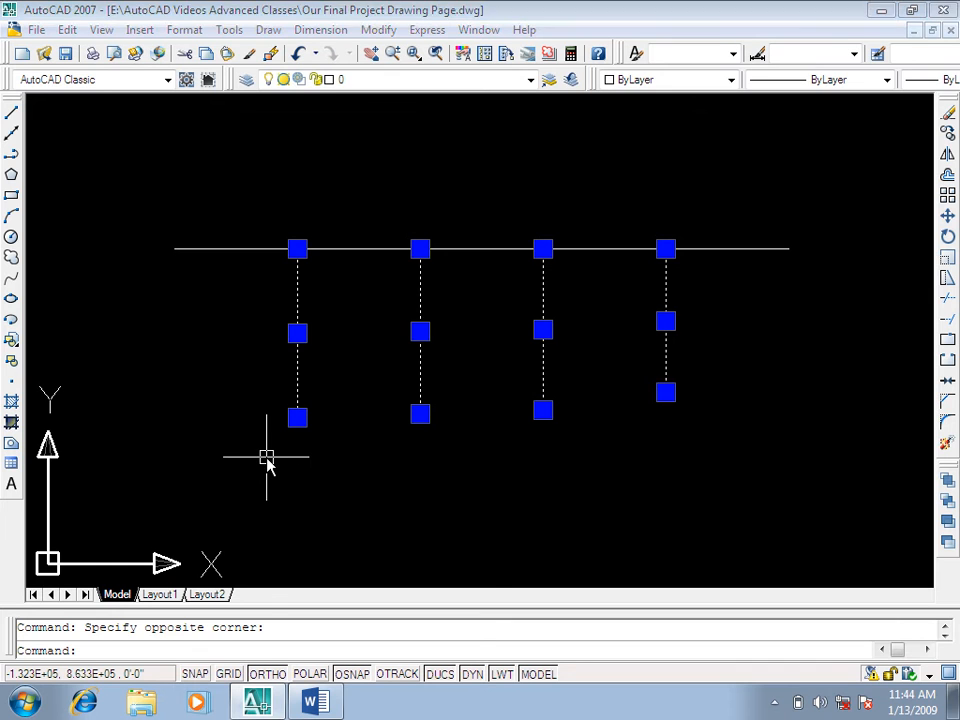
key(Delete)
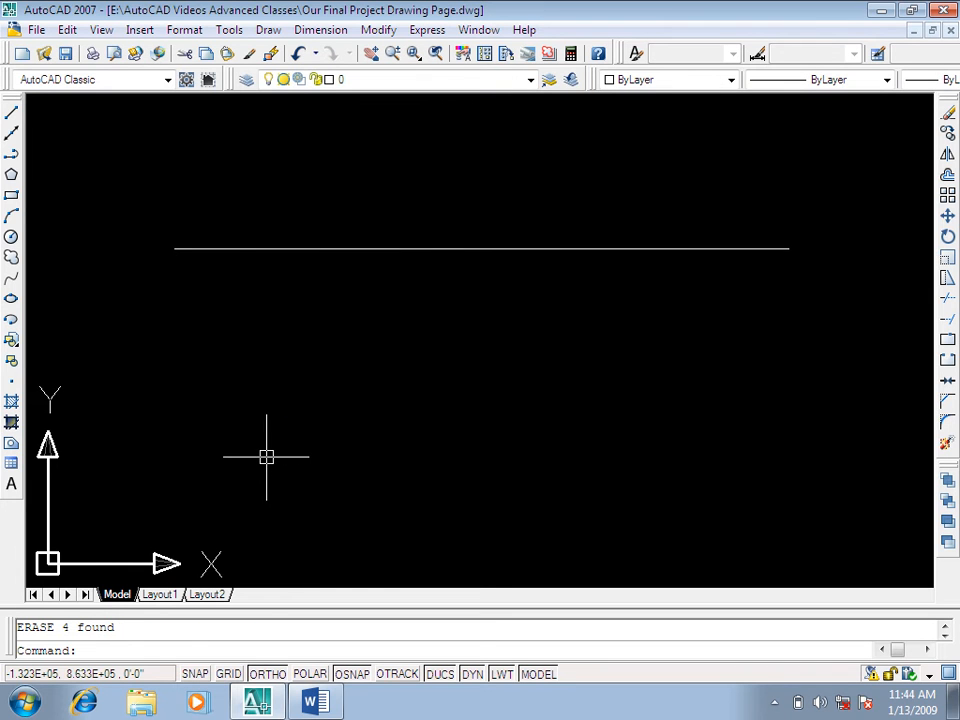
key(Escape)
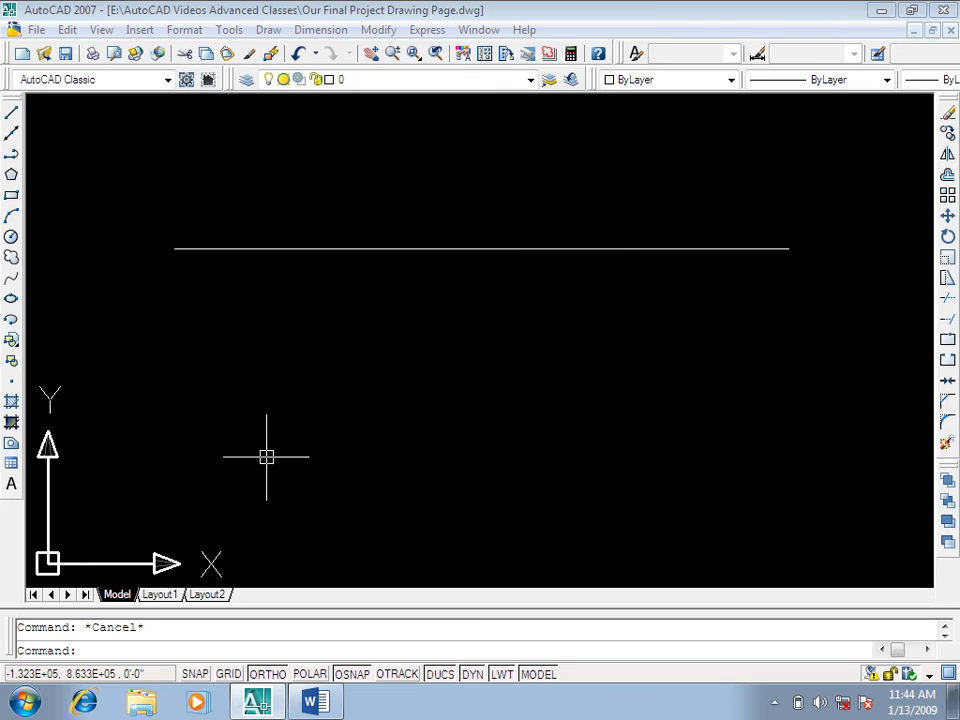
Step: Change the point style to the circle with an X through it using DDPTYPE
text(DDPTYPE)
key(Return)
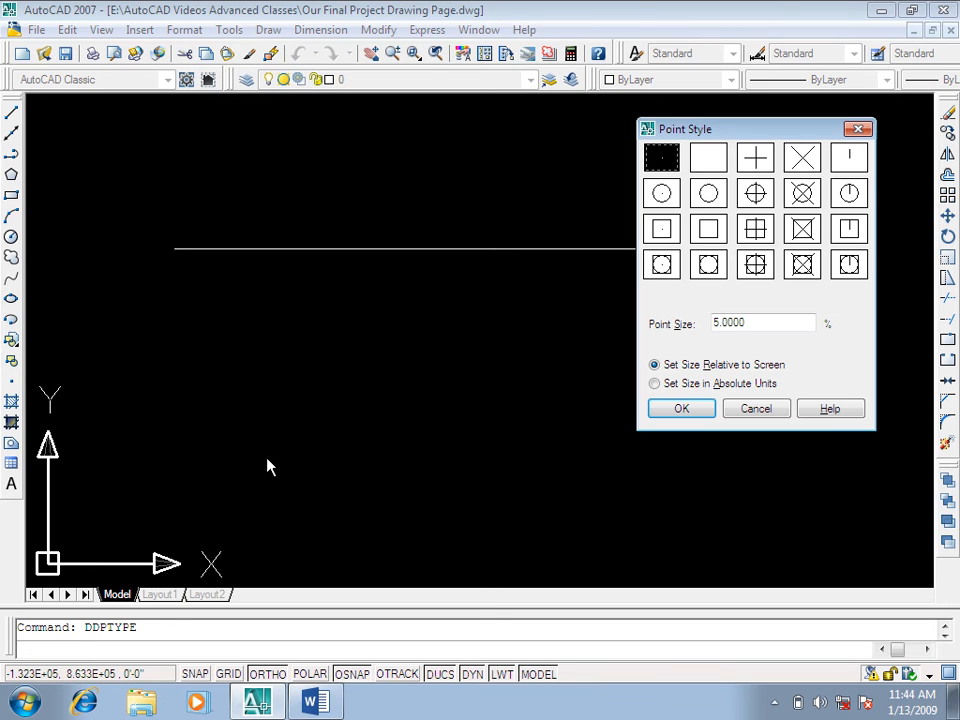
click(803, 195)
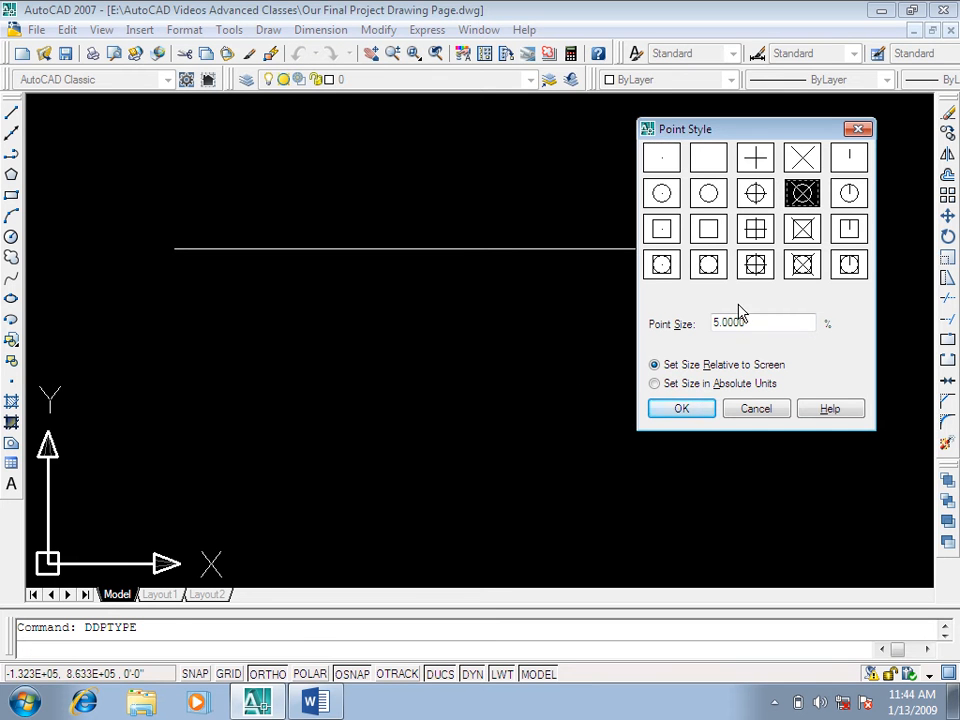
click(680, 409)
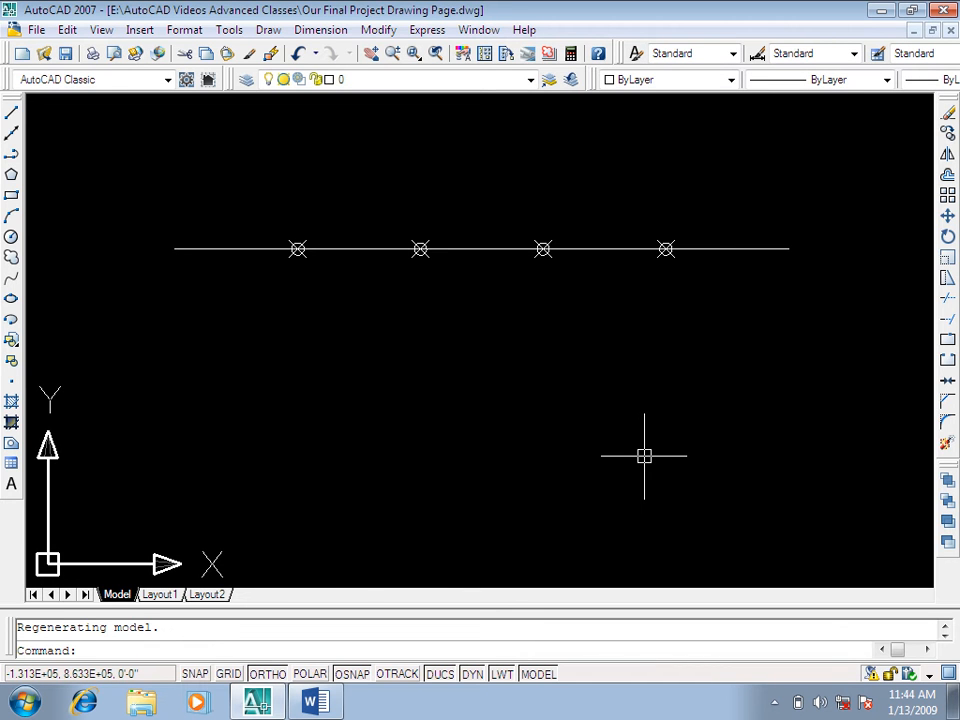
key(Escape)
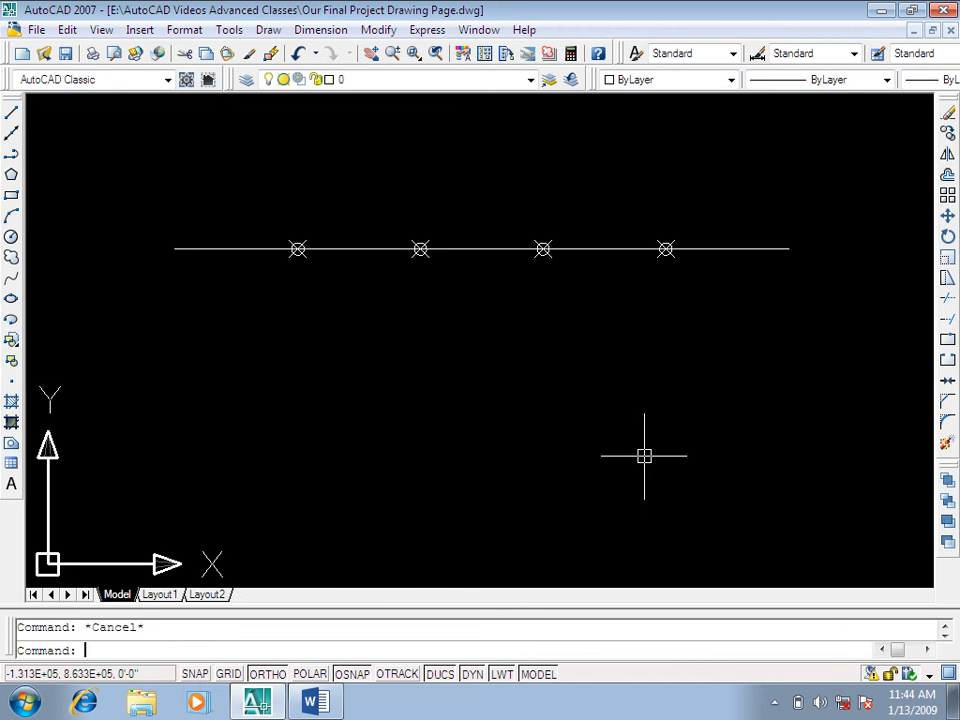
Step: Measure the length of the fourth segment, between the third and fourth division points, with the DIST command
text(DI)
key(Return)
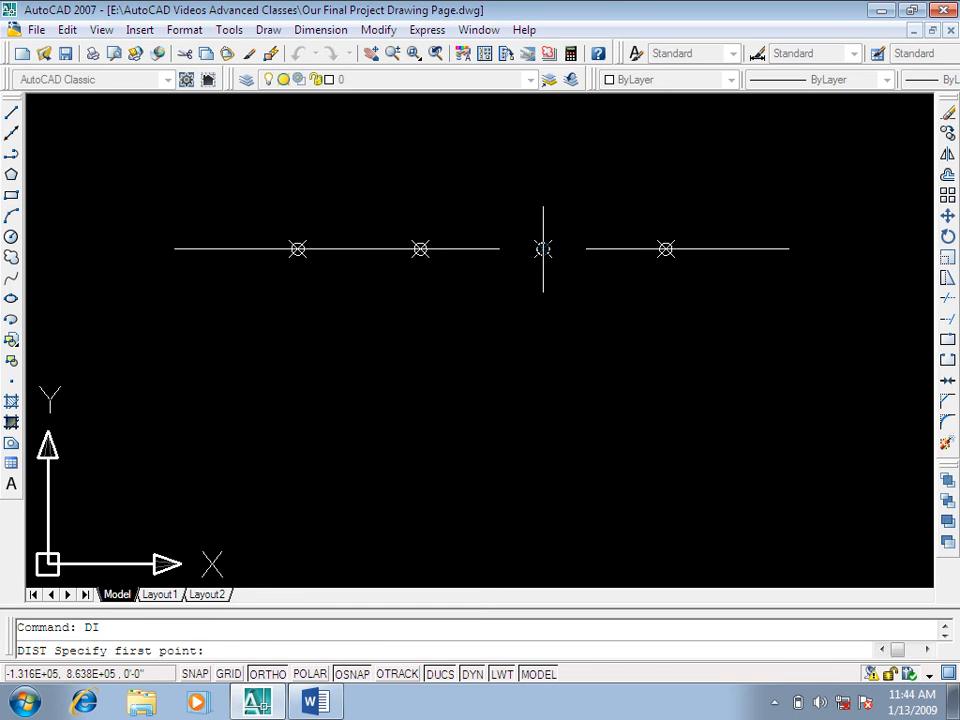
click(542, 248)
click(665, 248)
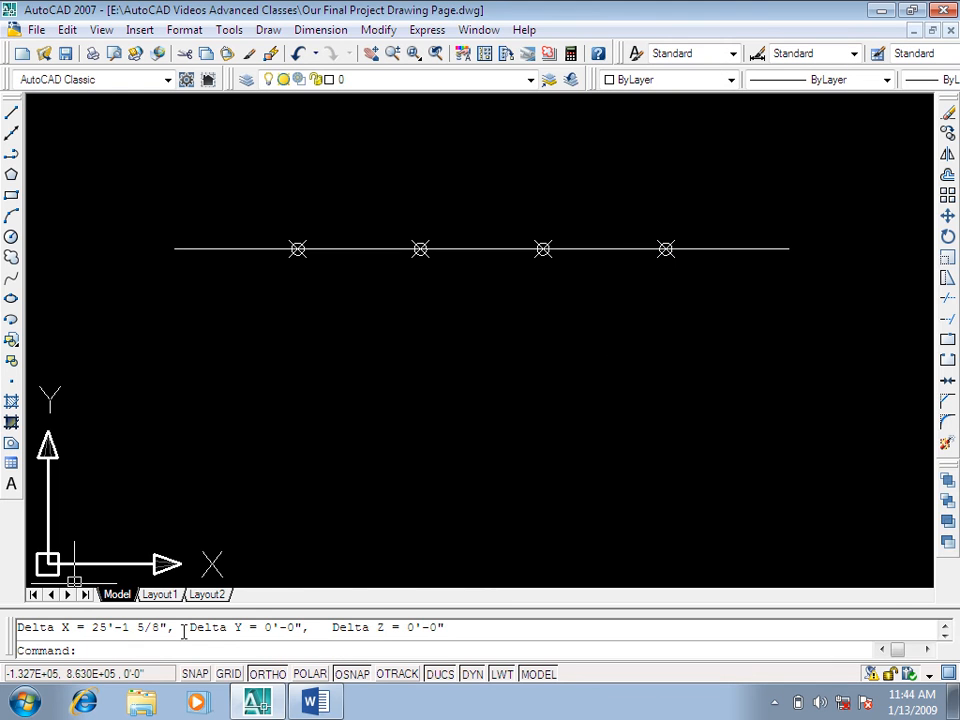
drag(176, 627, 92, 627)
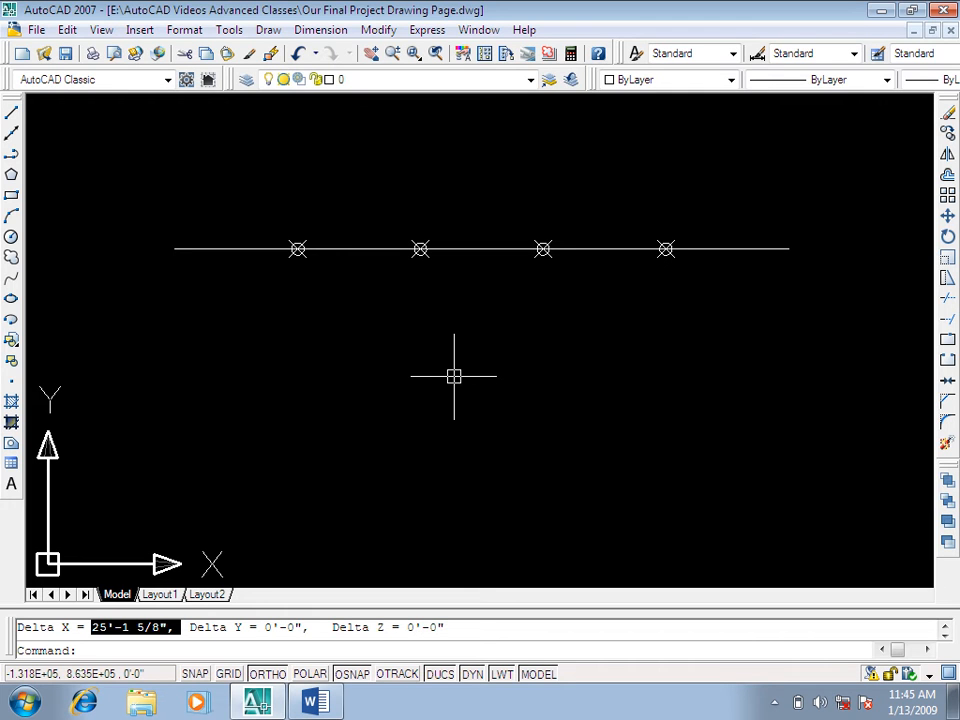
key(Escape)
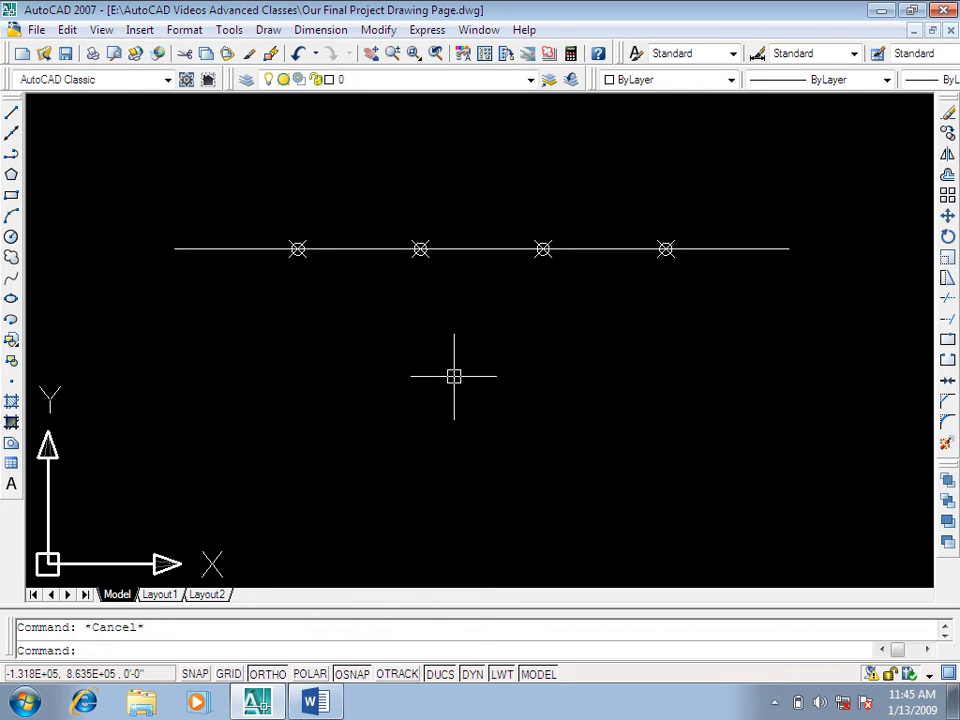
Step: Set the Standard dimension style's arrow size to 0'-0 13/16" and apply the change
text(d)
key(Return)
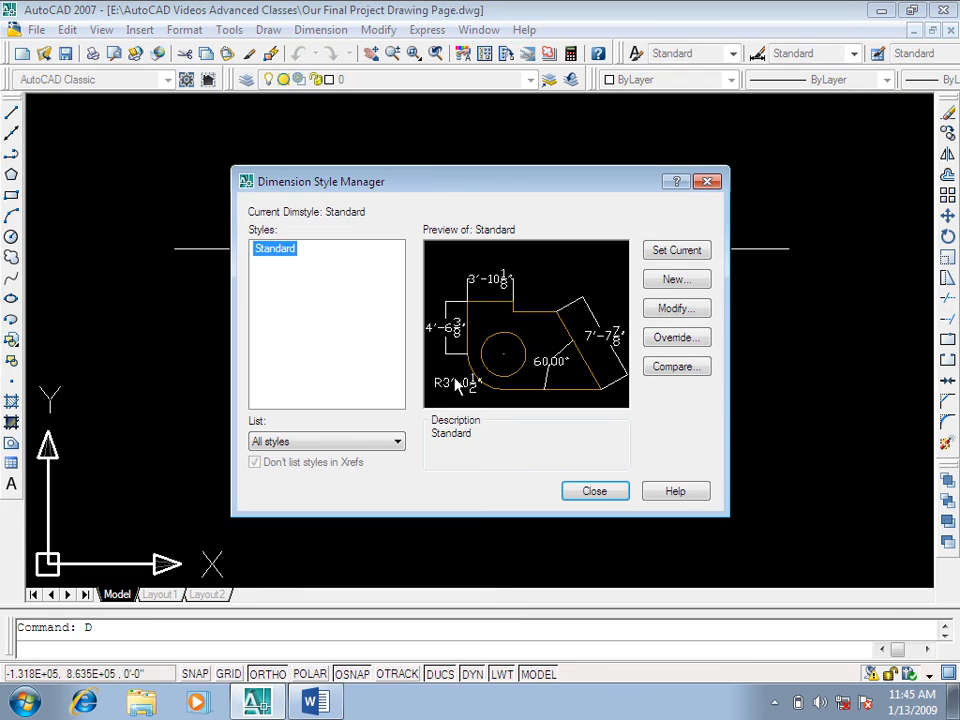
click(675, 310)
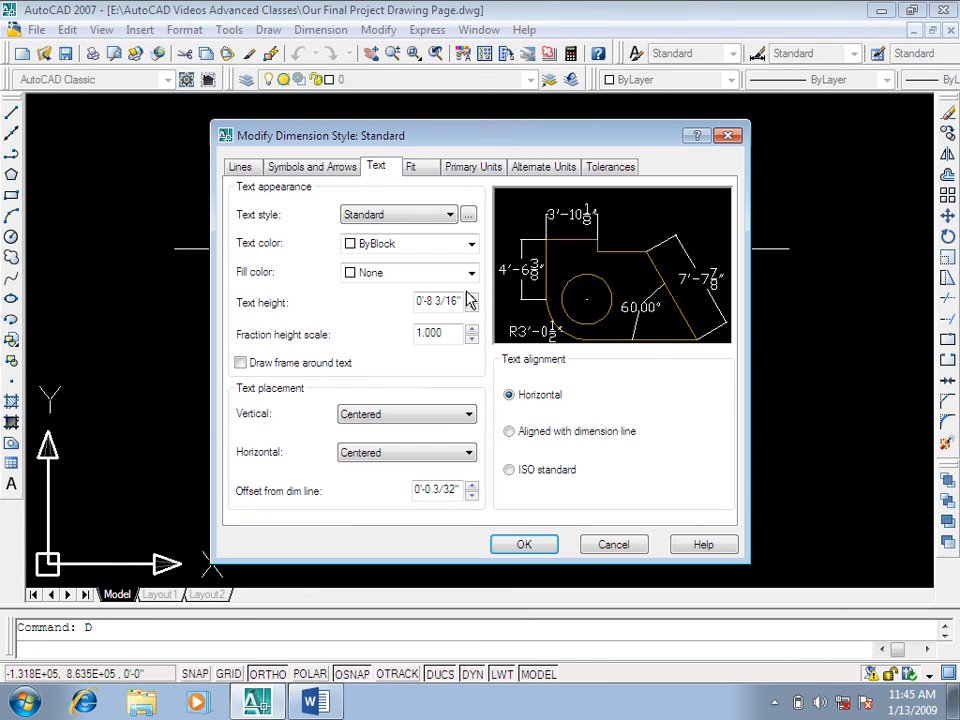
click(245, 168)
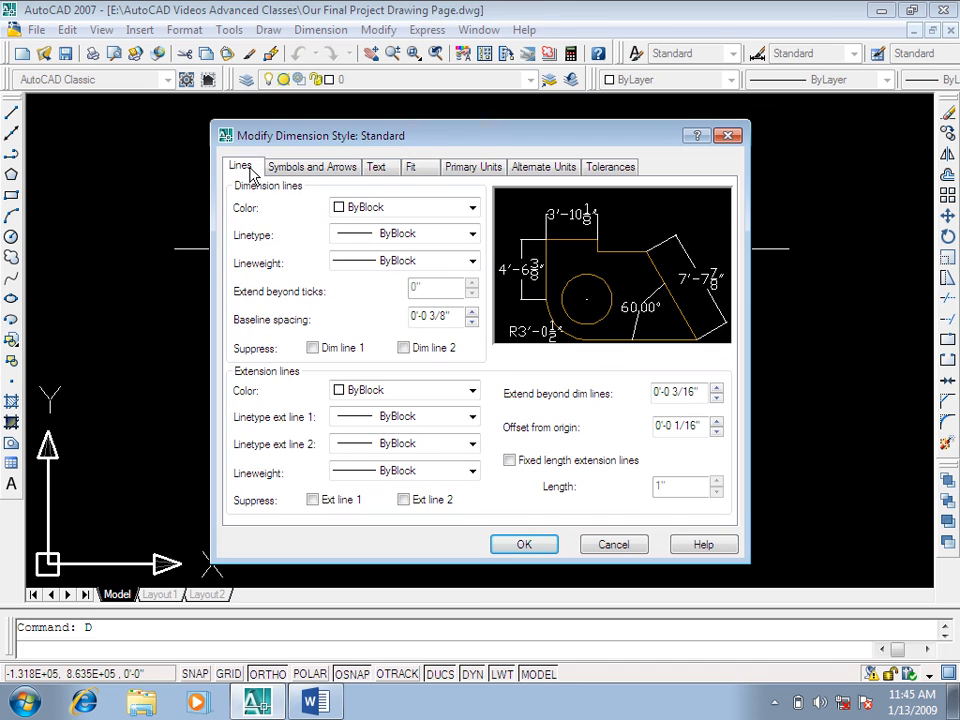
click(465, 168)
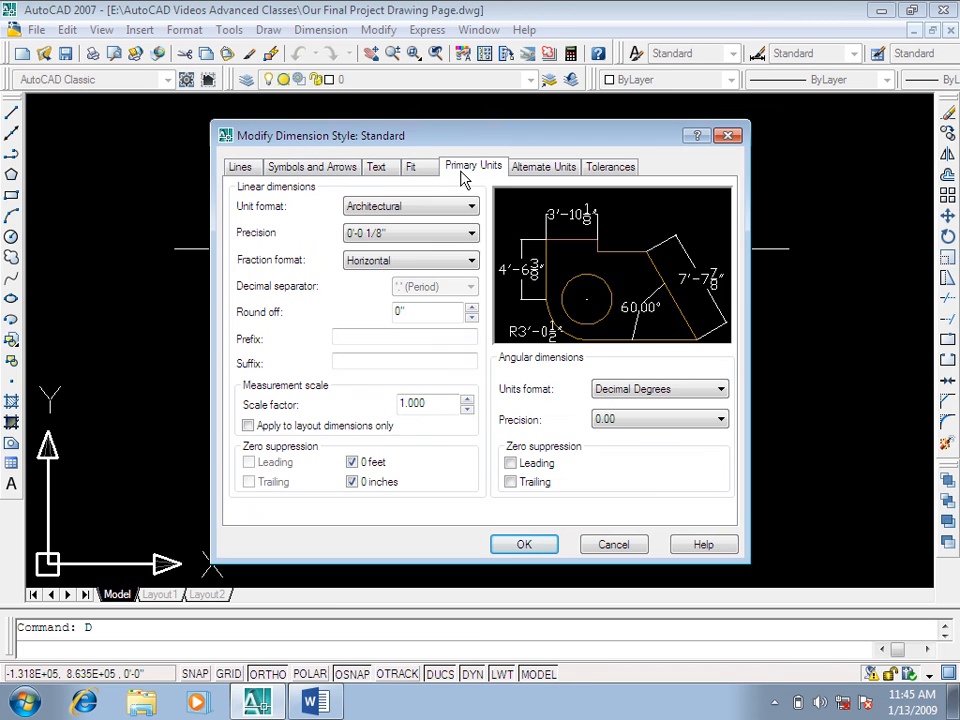
click(312, 167)
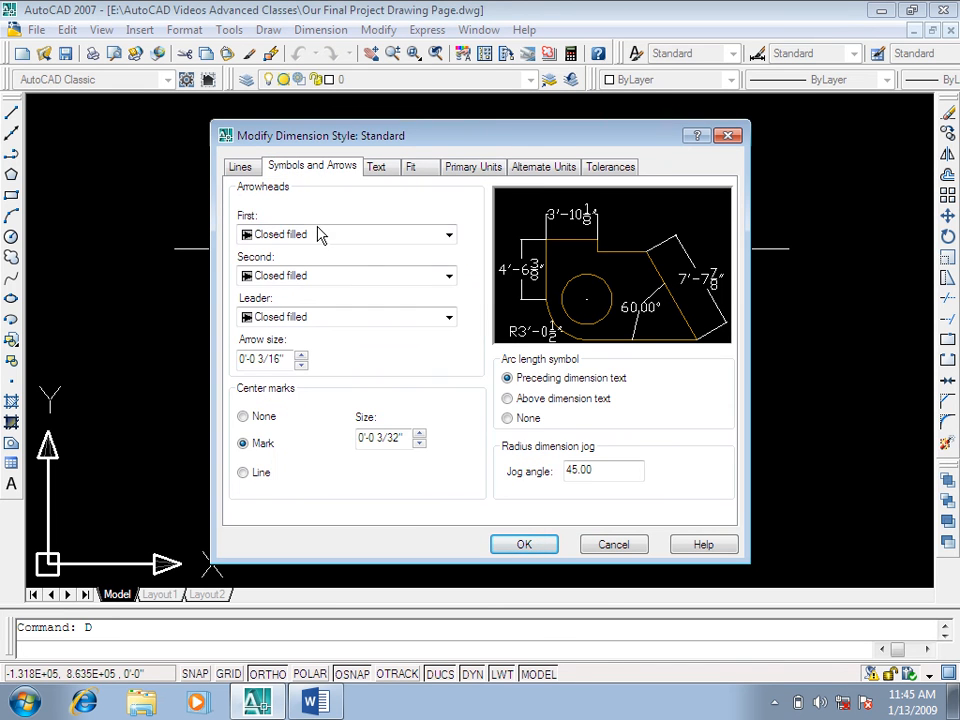
click(301, 357)
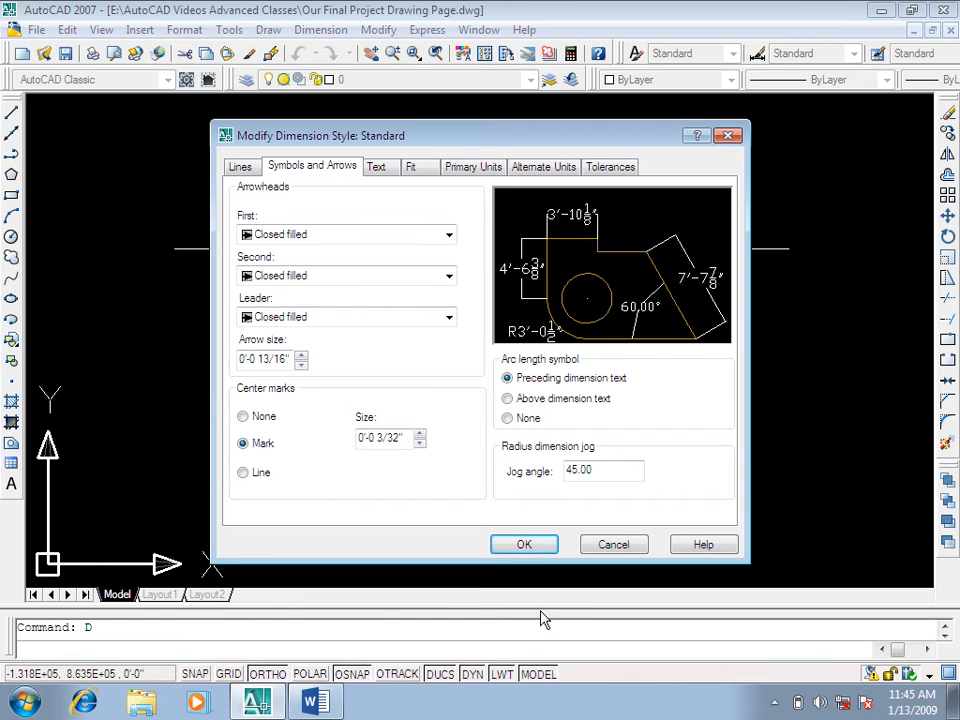
click(524, 544)
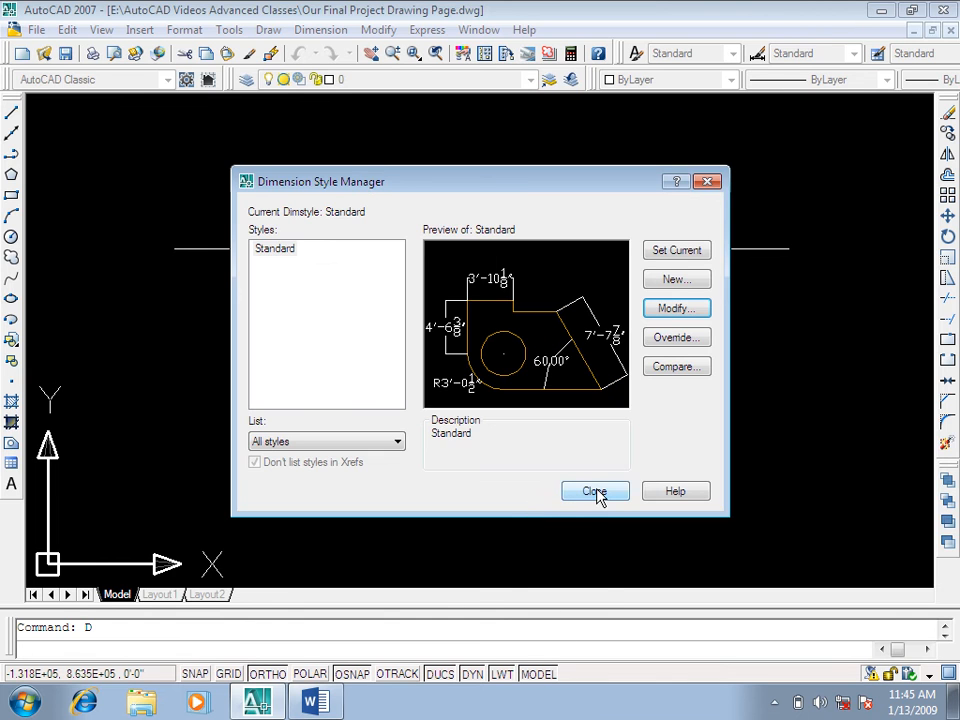
click(595, 491)
key(Escape)
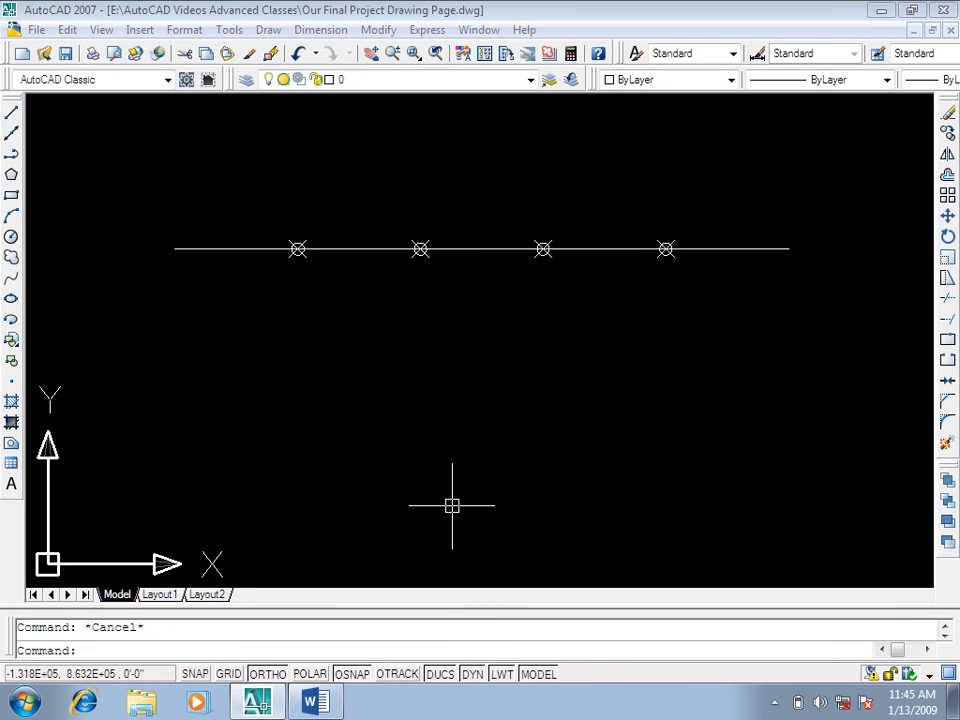
Step: Change the point style to the single dot using DDPTYPE
text(DDPTYPE)
key(Return)
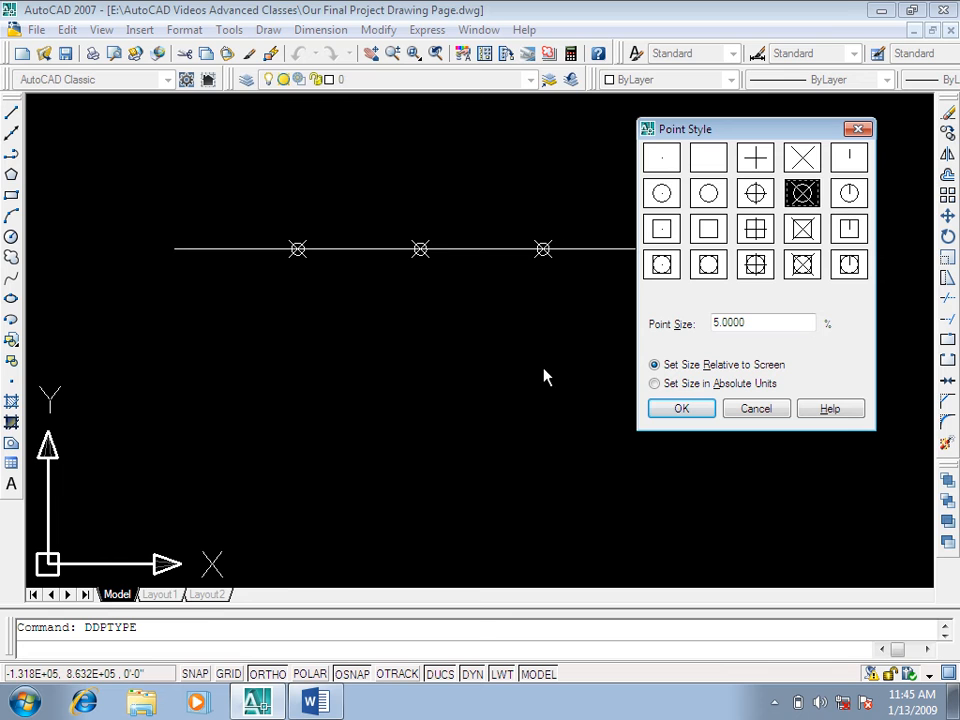
click(661, 157)
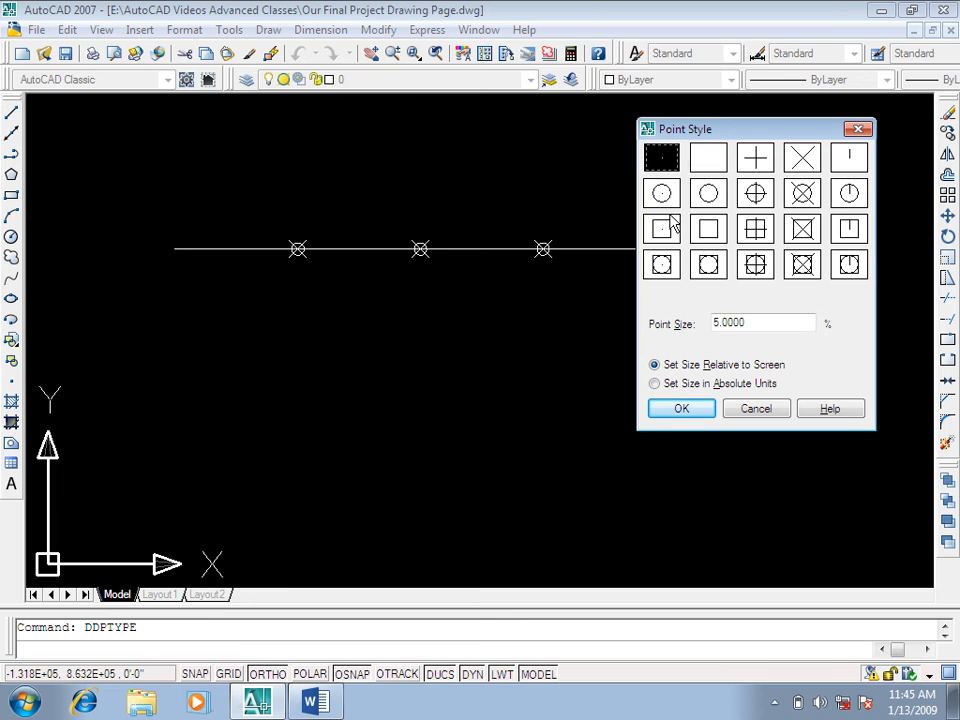
click(677, 410)
key(Escape)
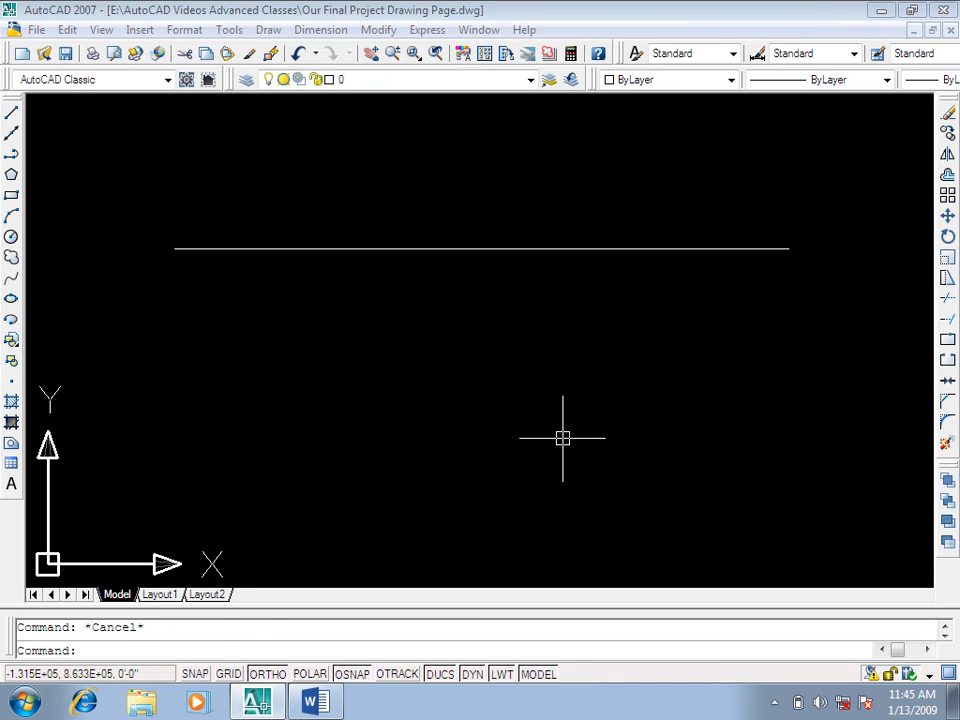
Step: Add continuous quick dimensions (QDIM) to the horizontal line and its division points, placing them below the line
text(qdim)
key(Return)
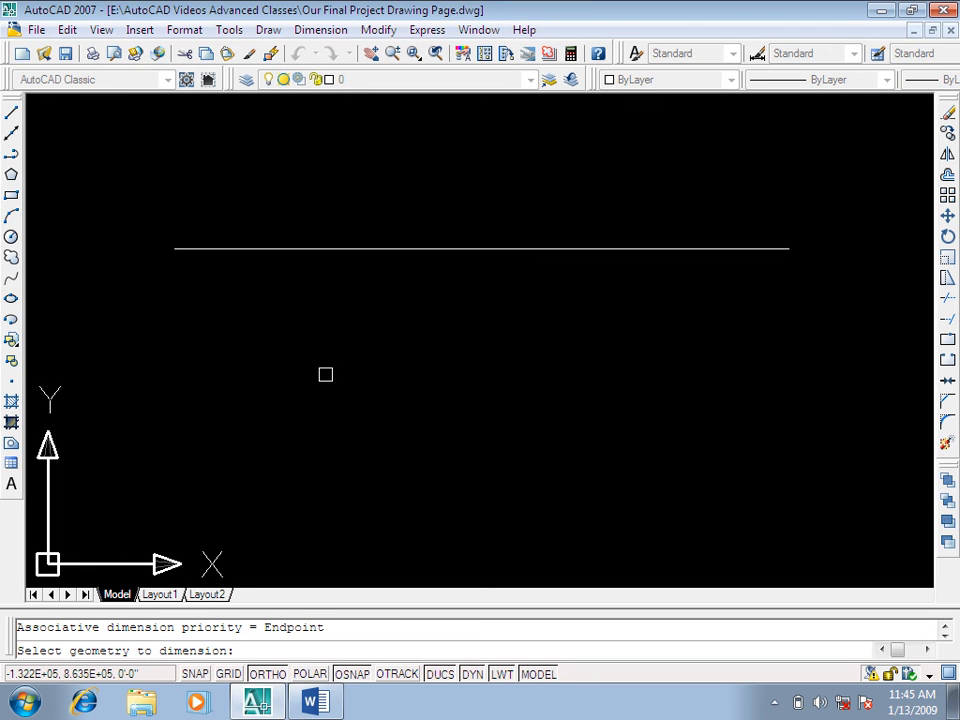
click(124, 187)
drag(360, 335, 821, 386)
click(821, 386)
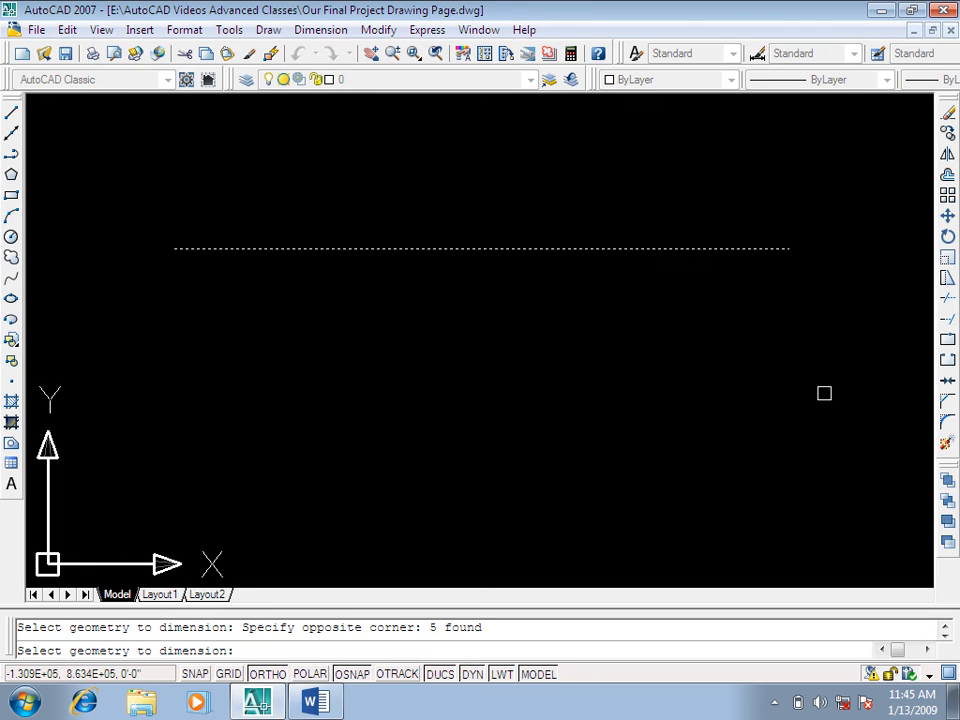
key(Return)
click(802, 424)
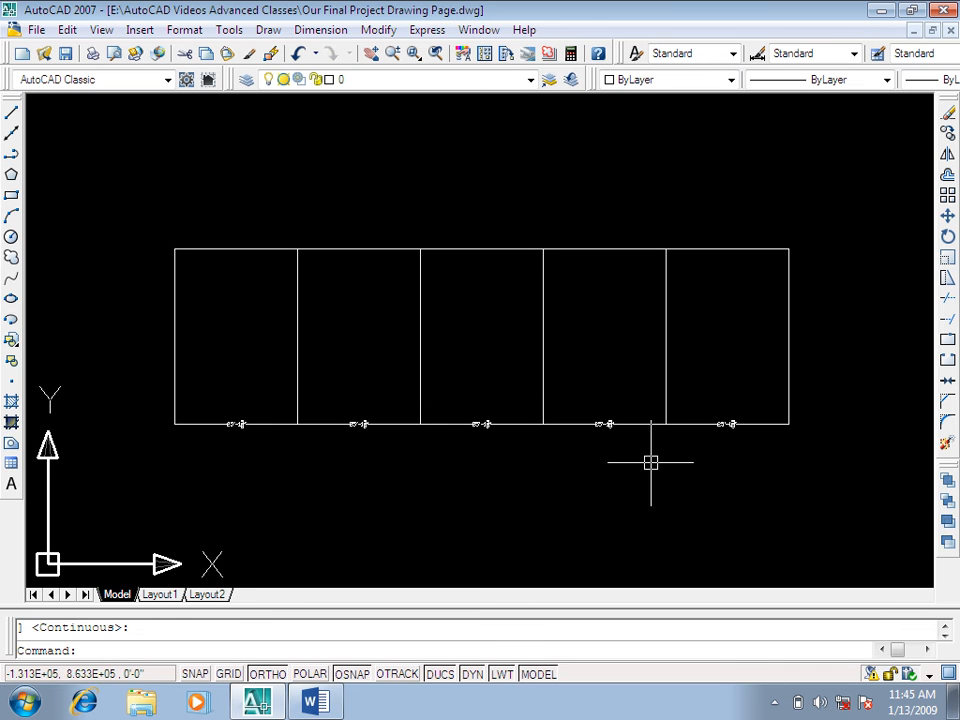
Step: Set the Standard dimension style's text height to 1'-3 1/16" and apply the change
scroll(574, 420, up, 5)
middle_drag(660, 454, 463, 450)
scroll(634, 315, down, 6)
scroll(553, 381, up, 2)
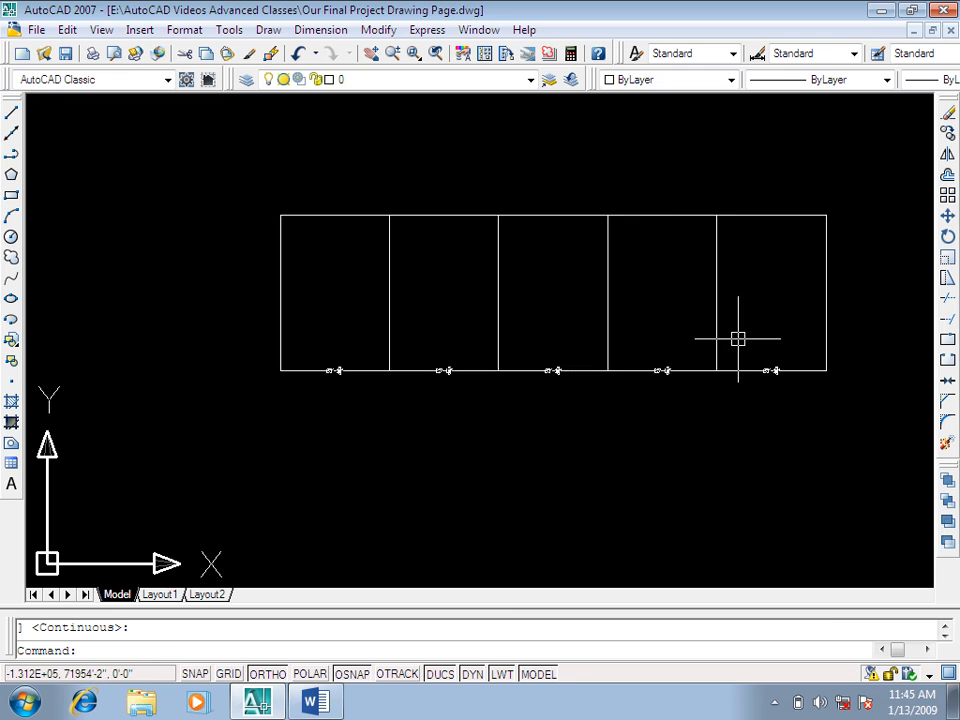
scroll(730, 345, up, 2)
key(Escape)
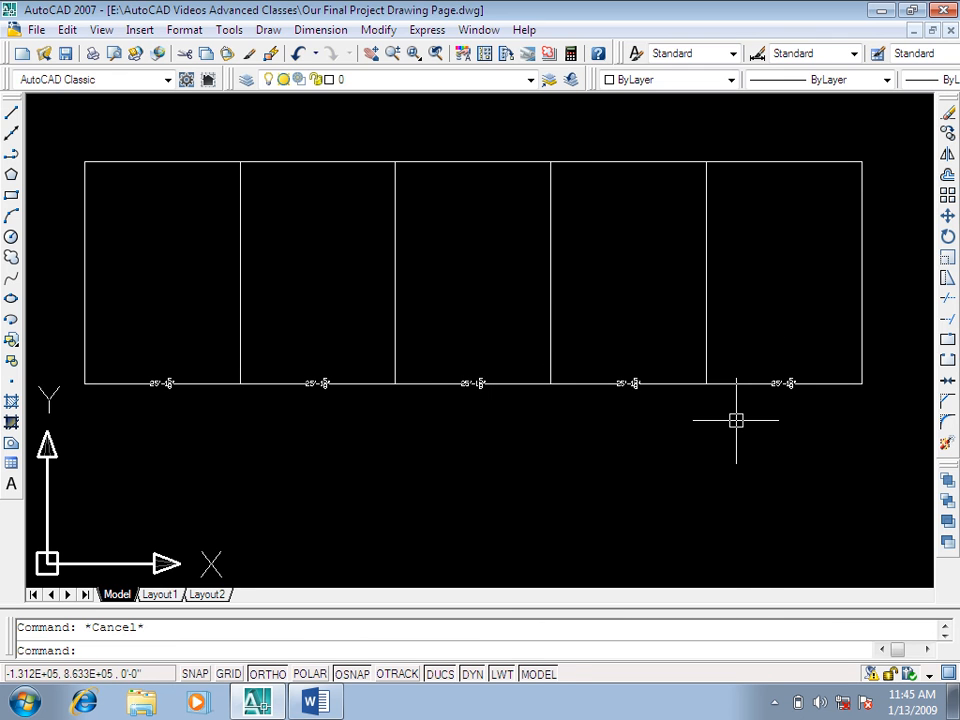
text(D)
key(Return)
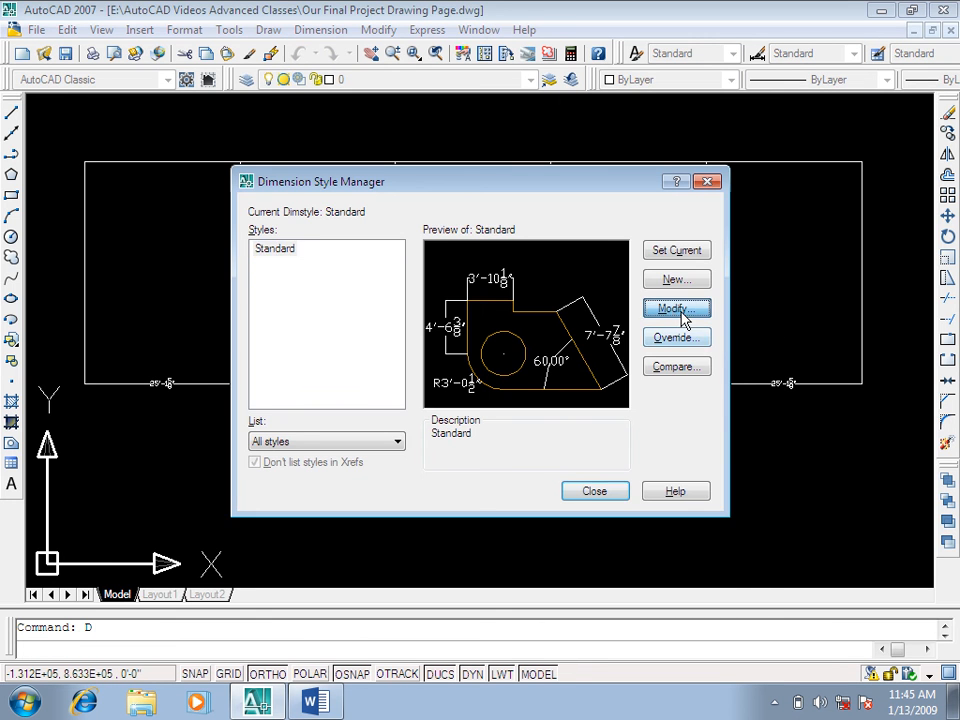
click(680, 313)
click(372, 170)
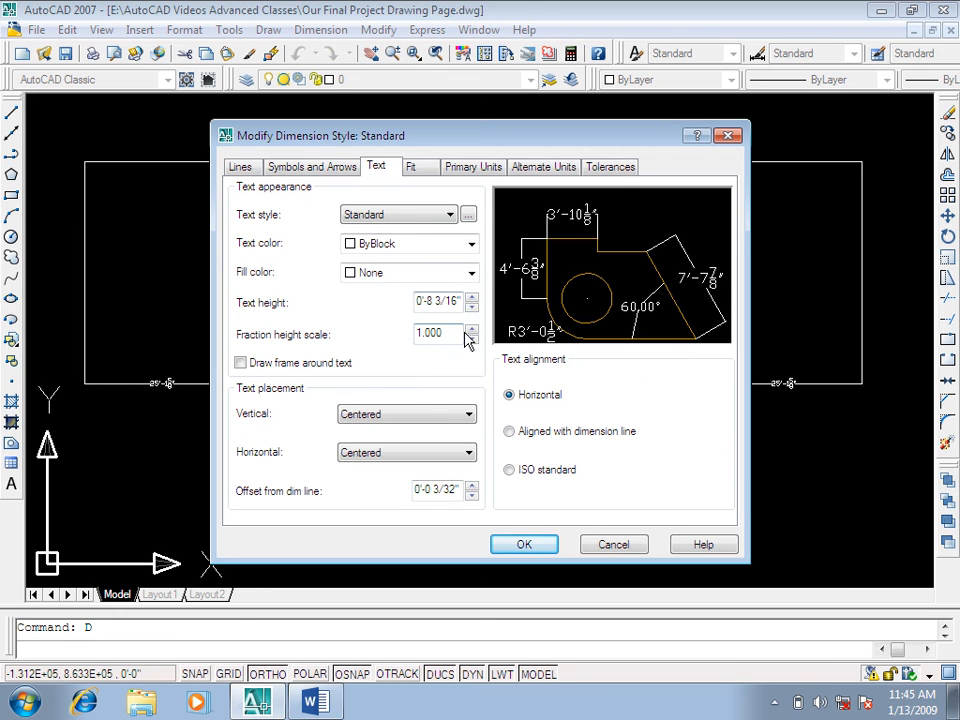
click(471, 298)
drag(471, 300, 471, 300)
click(518, 543)
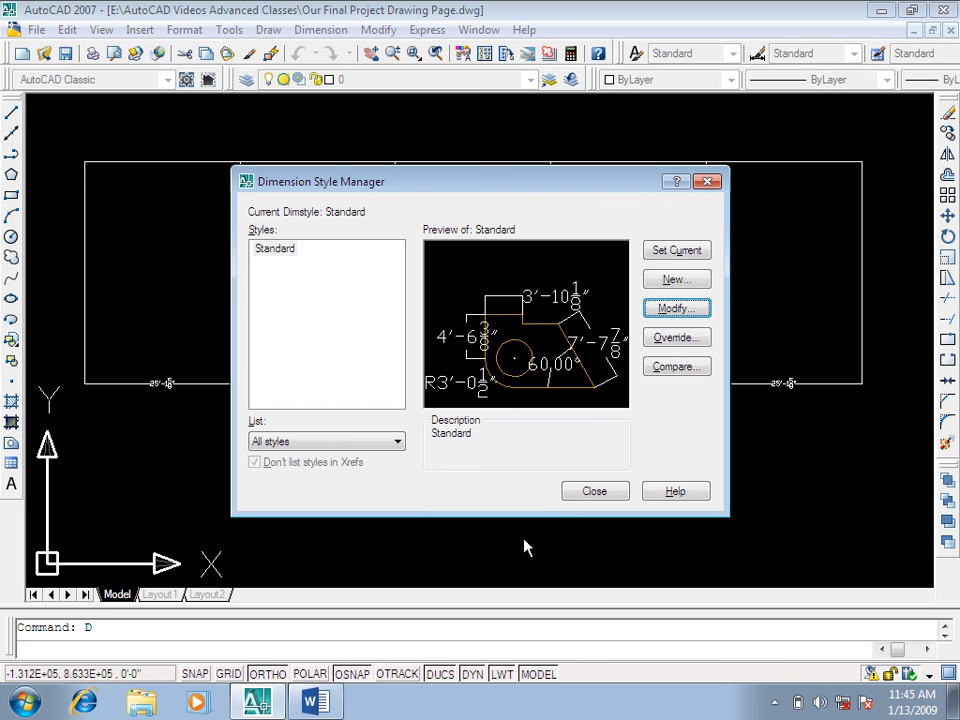
click(591, 493)
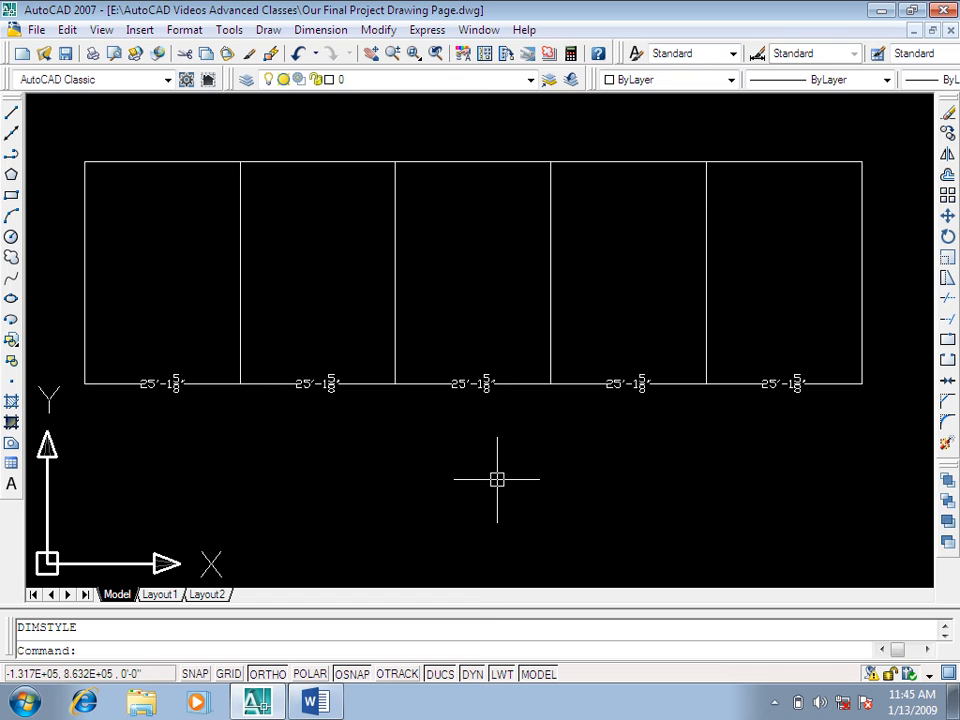
key(Escape)
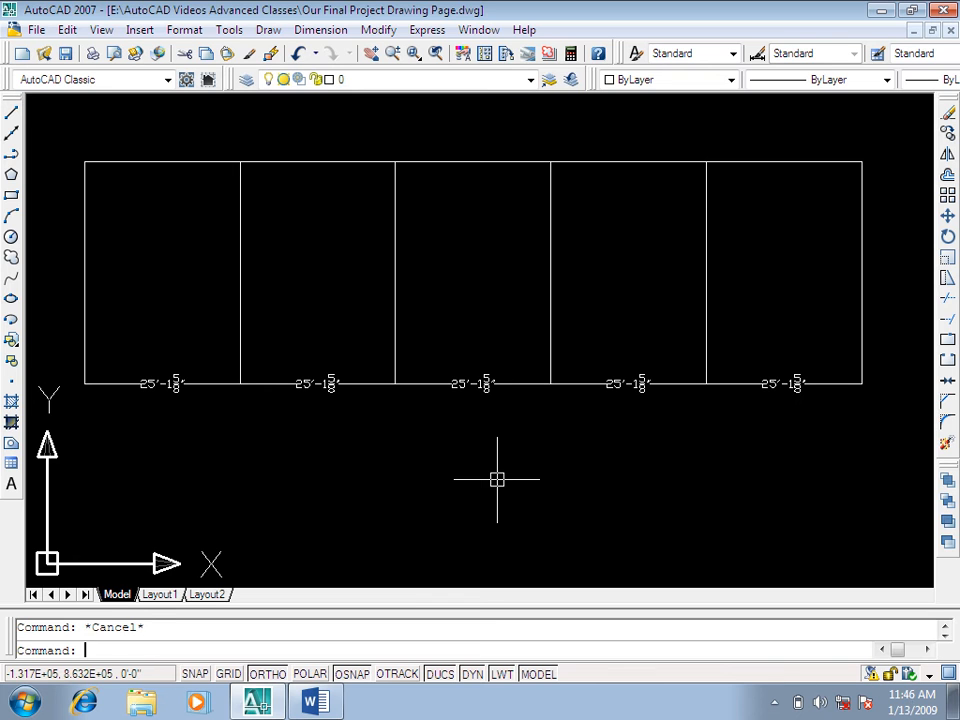
text(e)
key(Return)
key(Escape)
key(Escape)
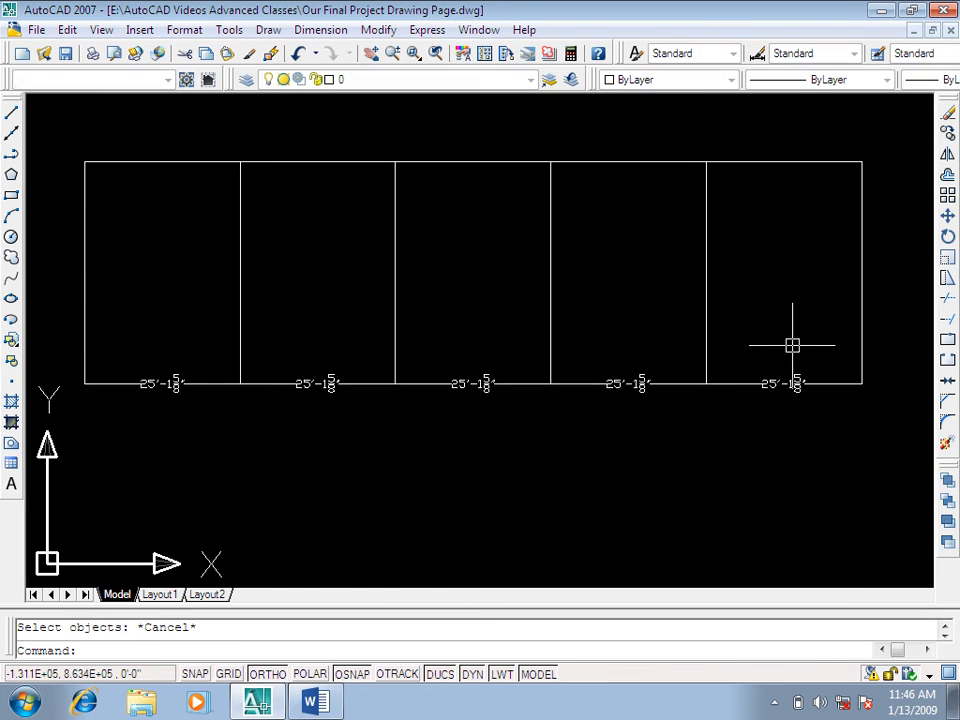
click(891, 277)
key(Escape)
key(Escape)
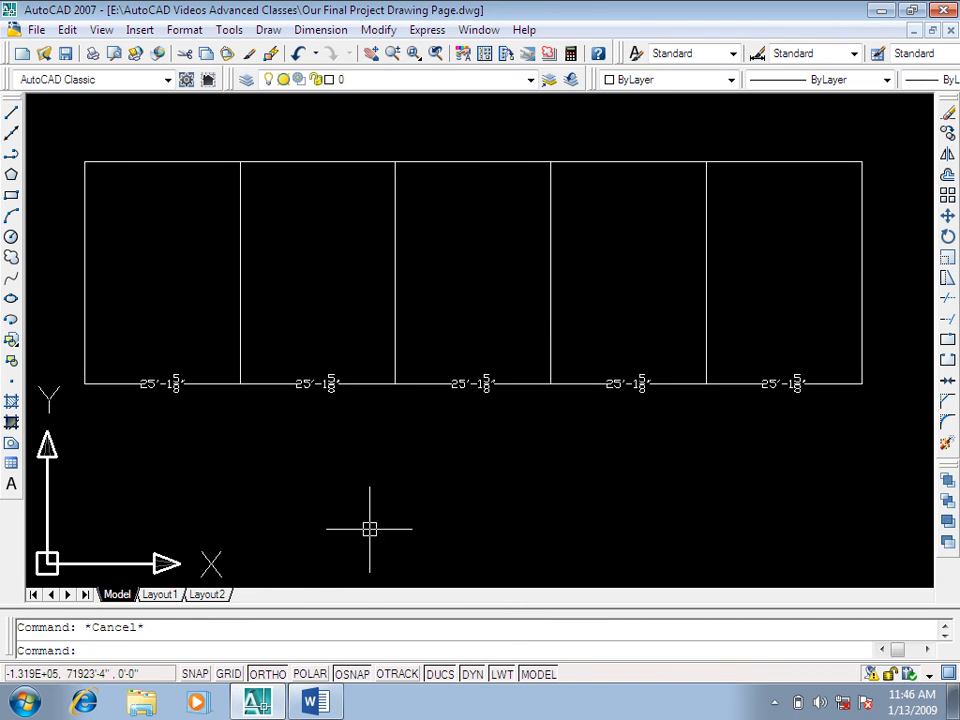
Step: Set the Standard dimension style's extension lines to extend 0'-8 3/16" beyond dimension lines, with a 0'-6 15/16" offset from origin
text(d)
key(Return)
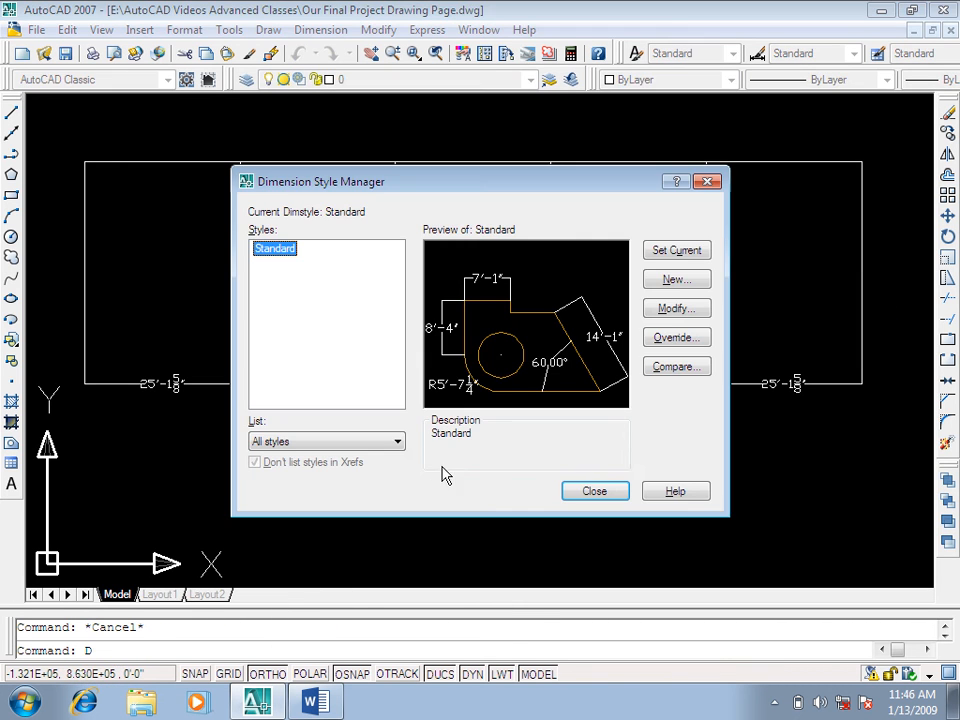
click(677, 309)
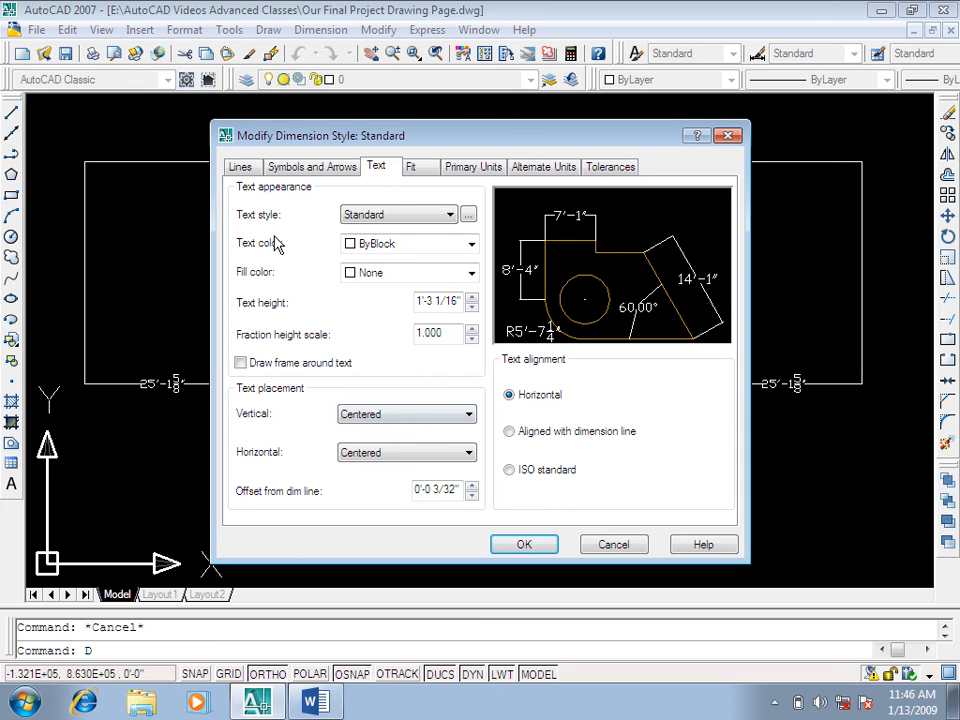
click(240, 166)
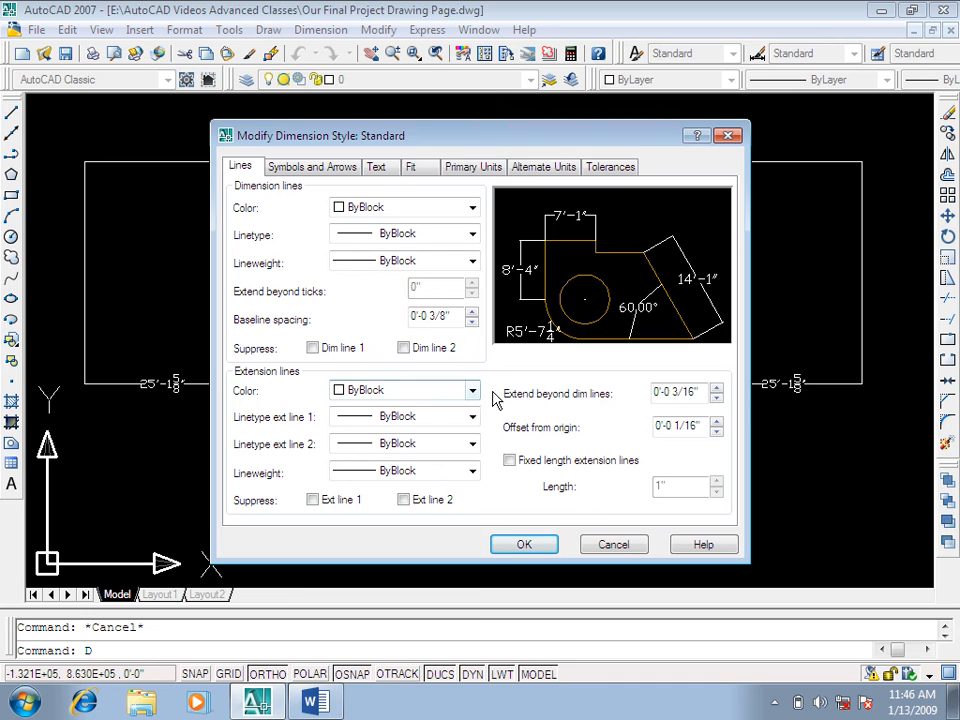
click(716, 389)
click(716, 389)
drag(716, 390, 716, 423)
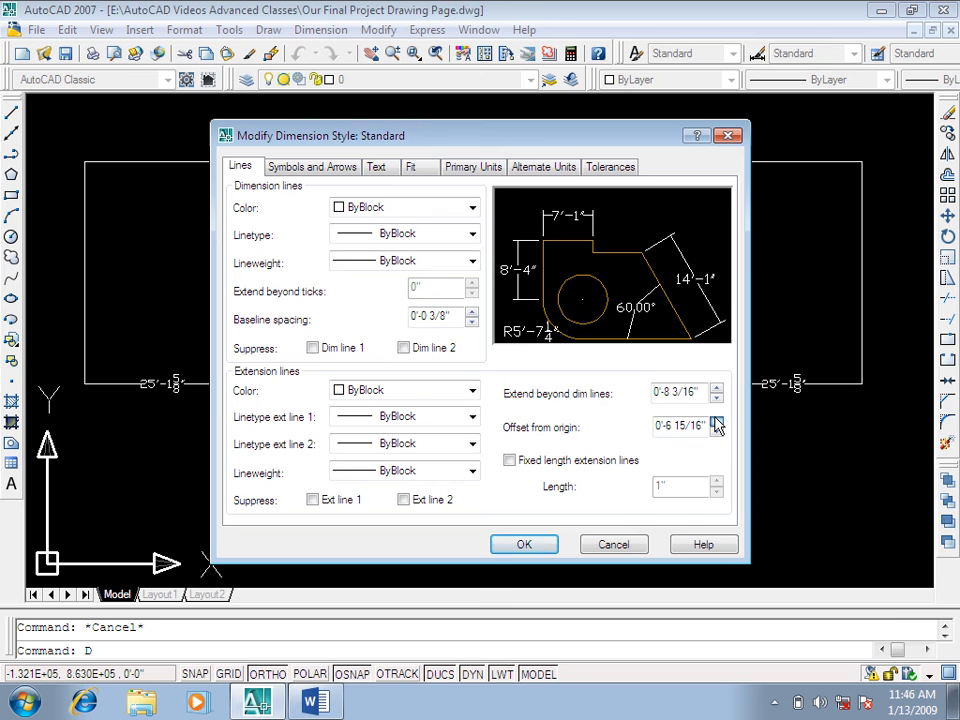
click(525, 543)
click(620, 499)
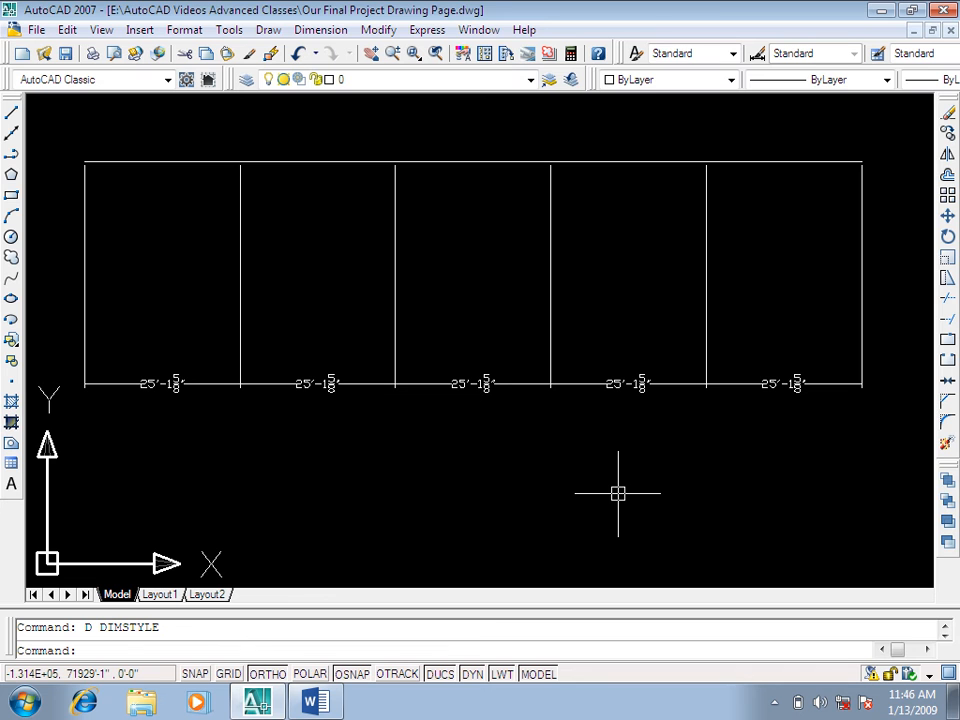
Step: Erase the five dimensions using a crossing window that leaves out the horizontal line
key(Escape)
text(e)
key(Return)
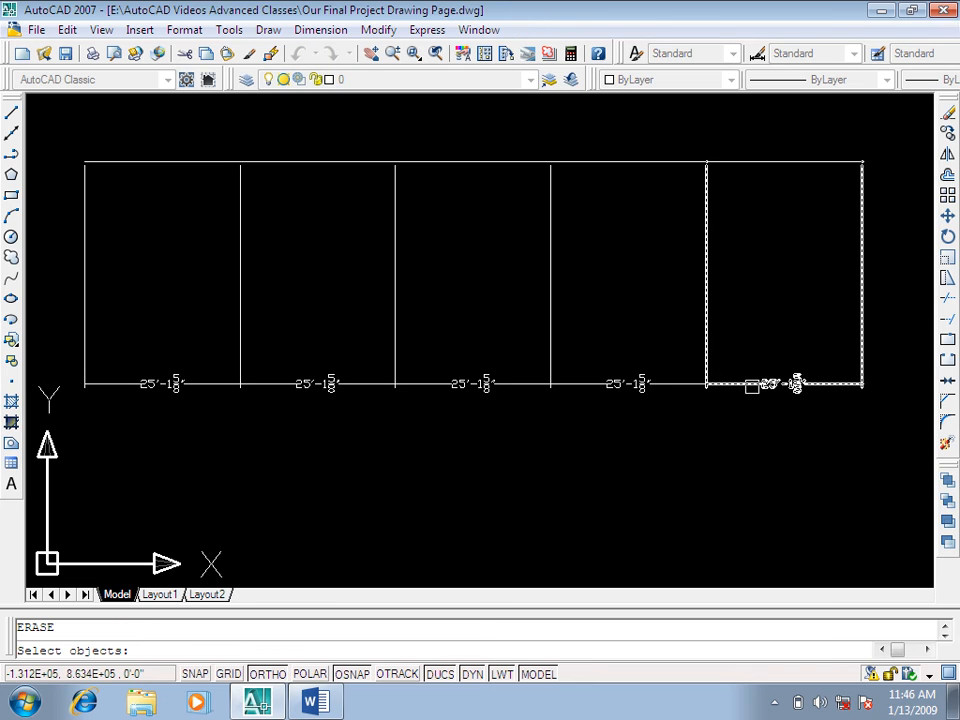
click(906, 240)
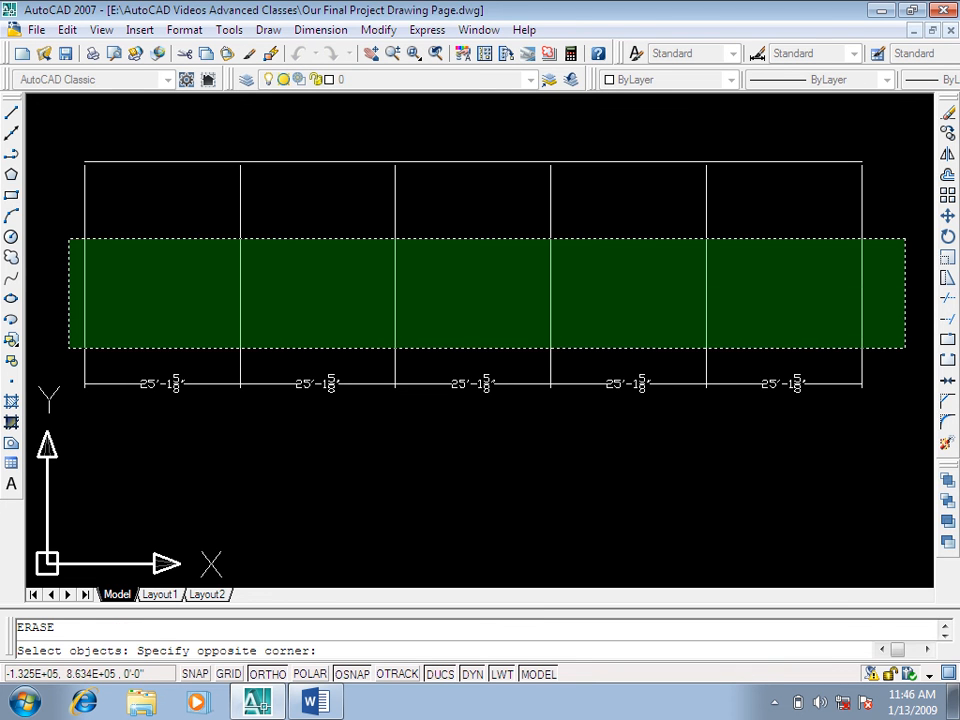
click(69, 339)
key(Return)
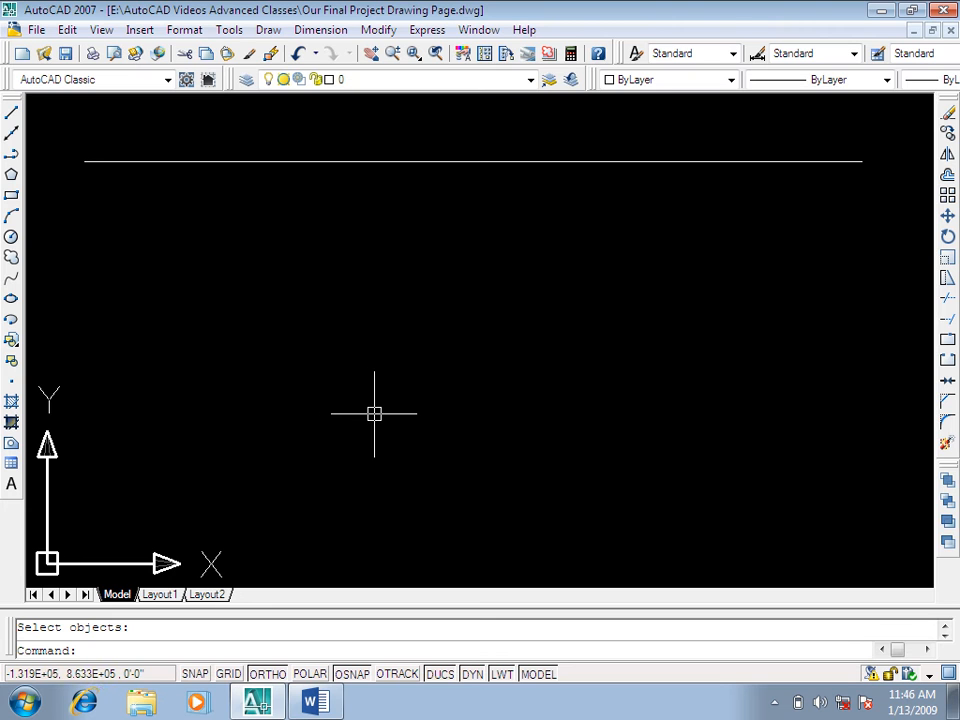
Step: Erase the horizontal line, leaving its division points in the drawing
key(Escape)
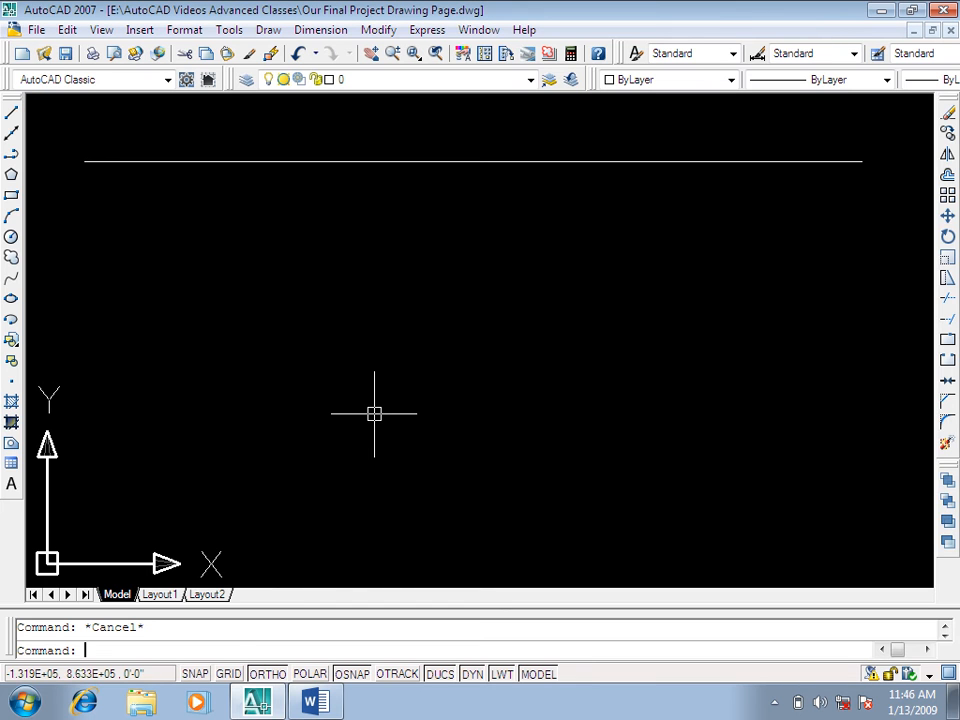
mouse_move(512, 315)
middle_down()
mouse_move(518, 339)
mouse_move(549, 345)
mouse_move(523, 341)
middle_up()
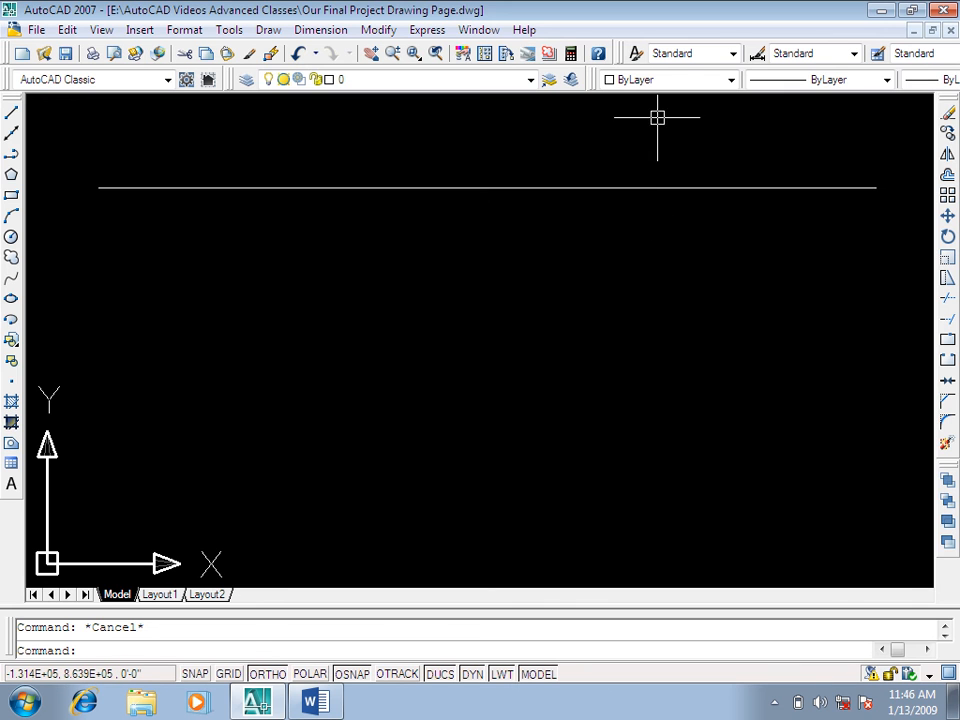
click(634, 178)
click(576, 246)
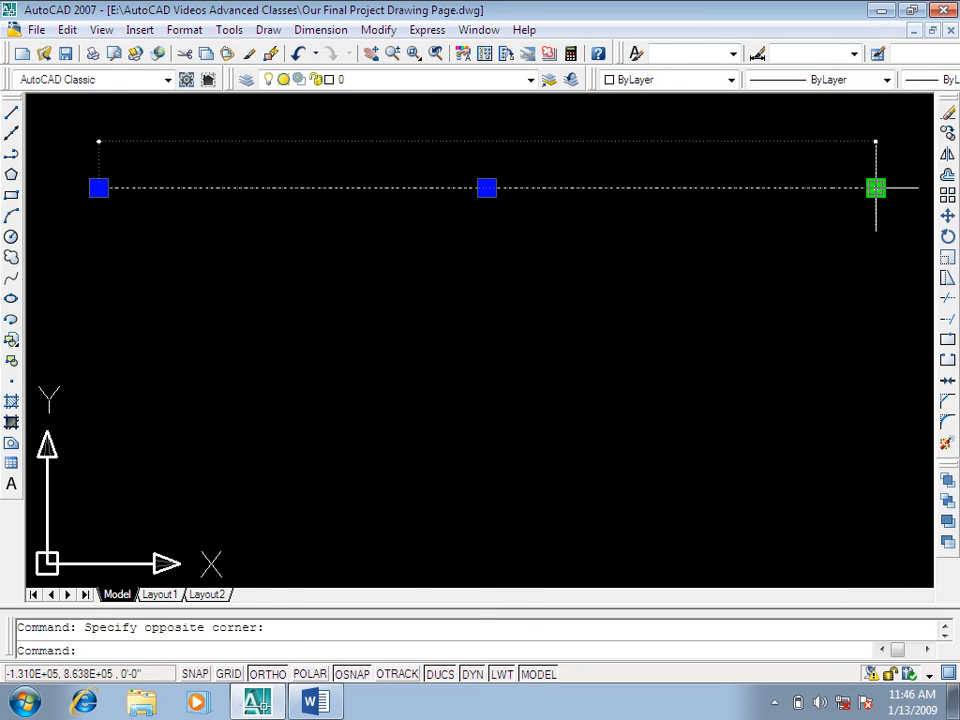
key(Escape)
click(704, 142)
click(587, 248)
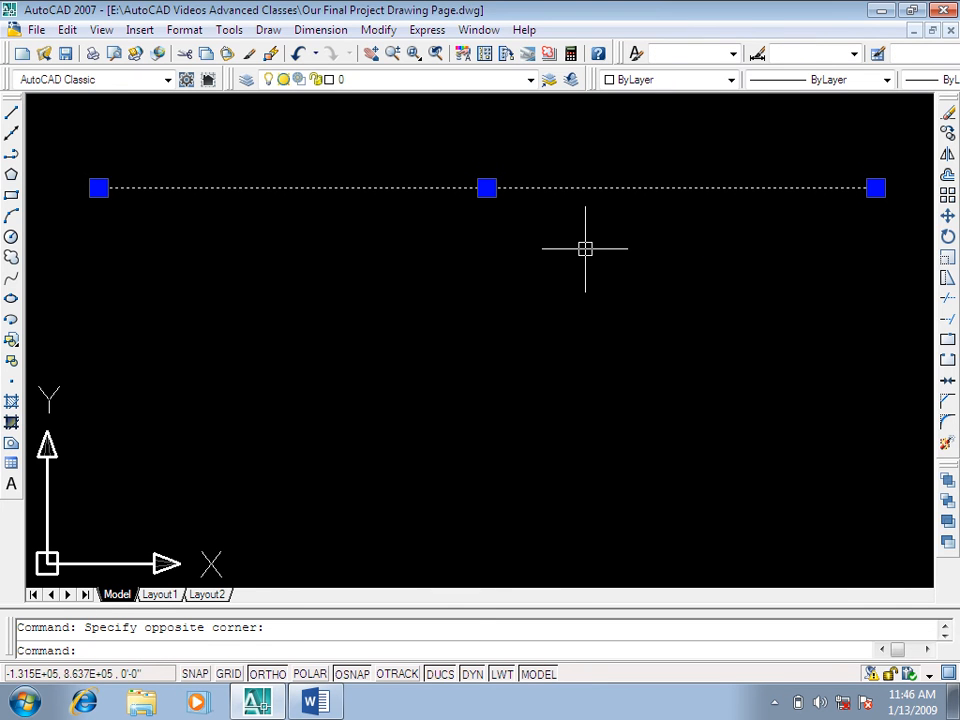
key(Delete)
key(Escape)
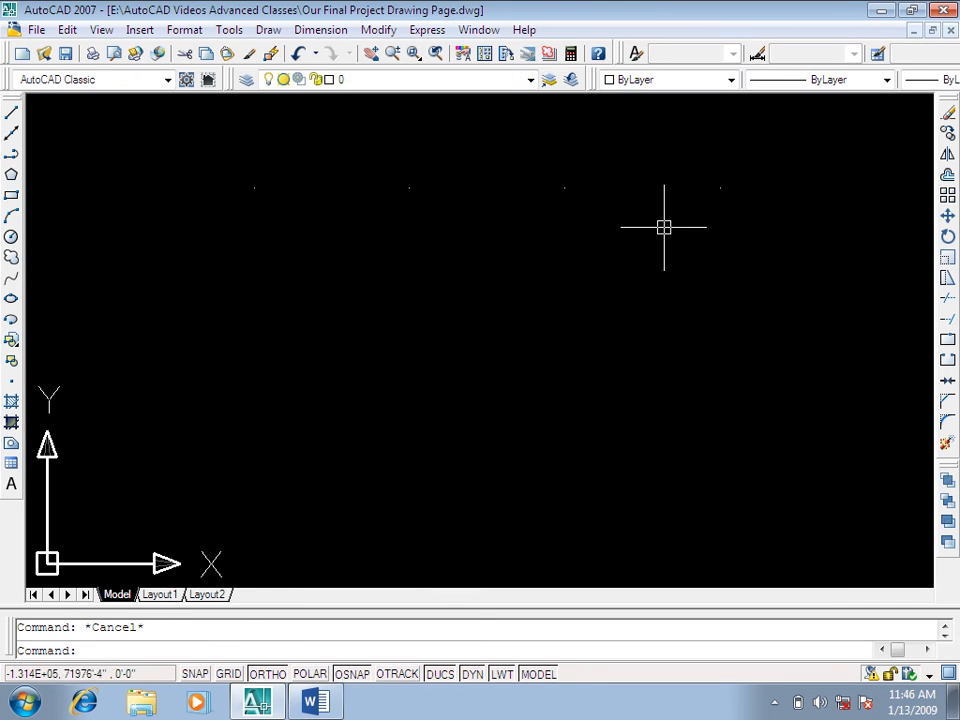
Step: Erase the four leftover division points with a crossing window
click(796, 137)
click(214, 272)
key(Delete)
key(Escape)
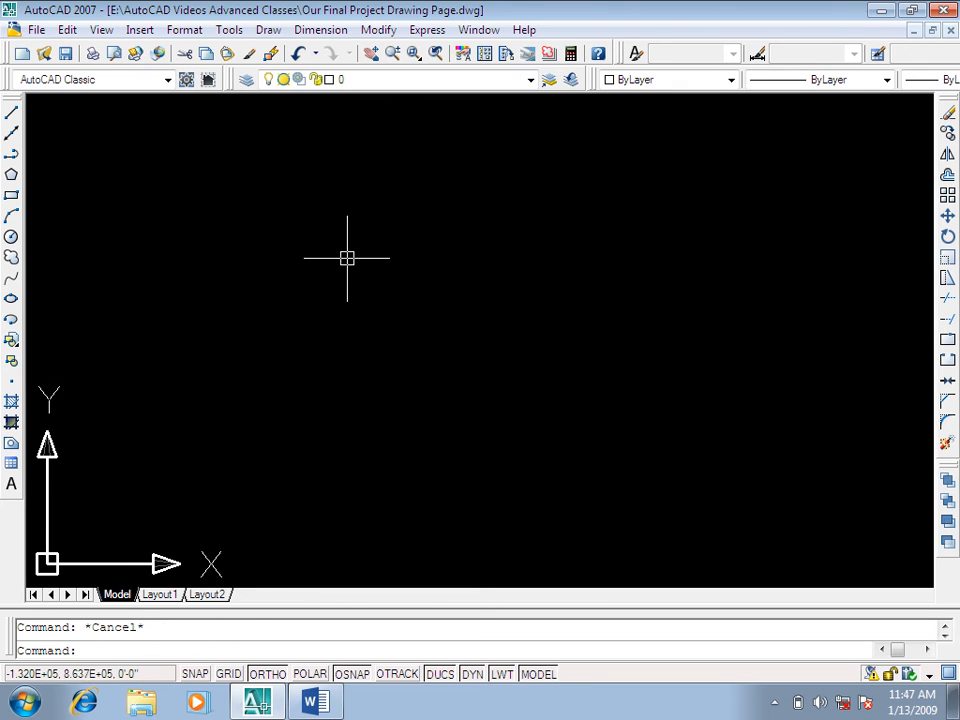
Step: Draw a new 20' horizontal line across the upper part of the drawing area
text(L)
key(Return)
click(178, 226)
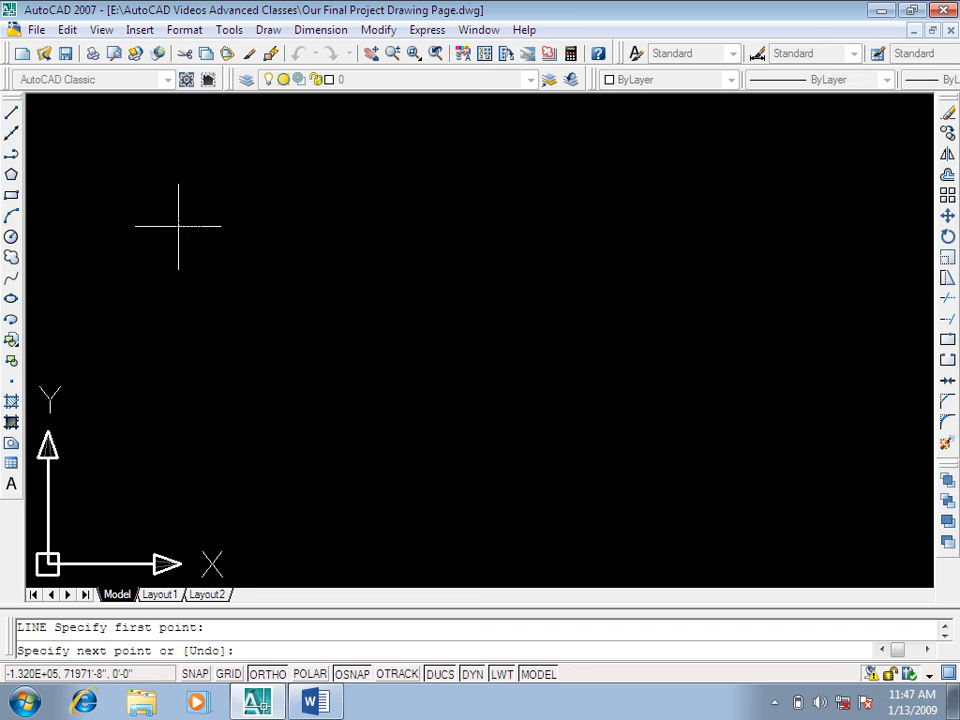
text(1)
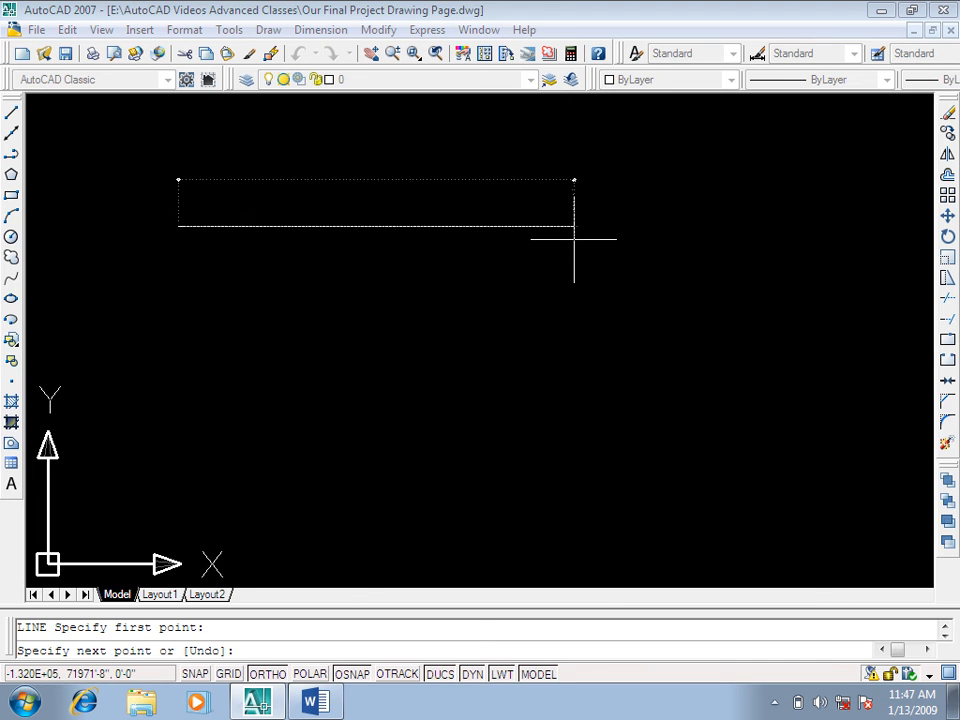
text(0')
key(Return)
key(Return)
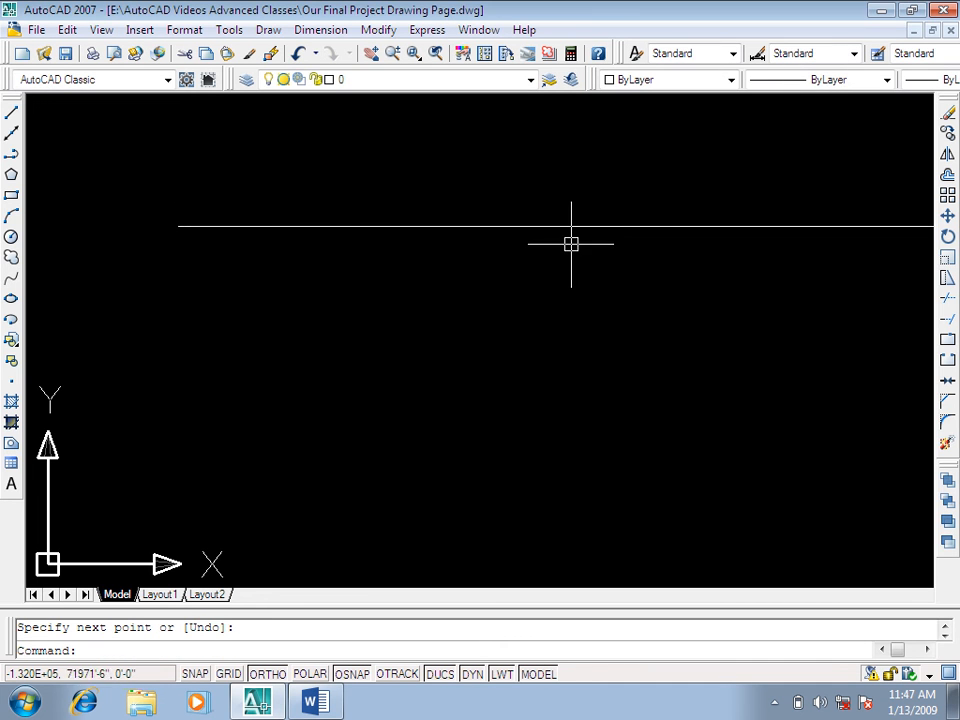
Step: Zoom to the drawing extents and zoom in with a window so the new line fills the view
text(z)
key(Return)
text(e)
key(Return)
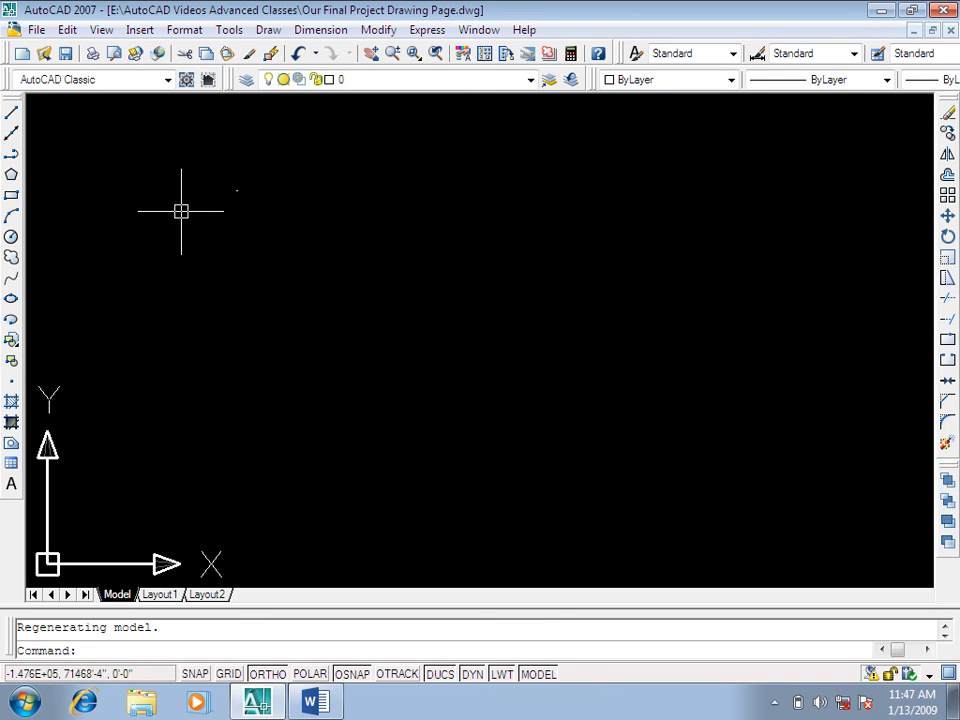
scroll(260, 170, up, 5)
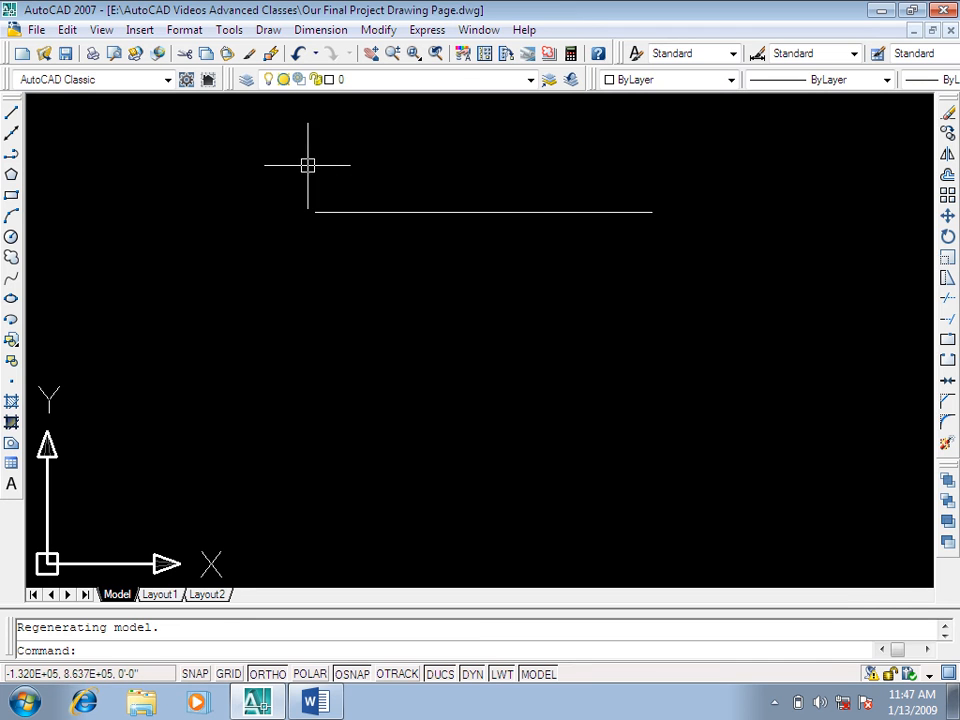
scroll(559, 208, up, 2)
scroll(125, 183, up, 2)
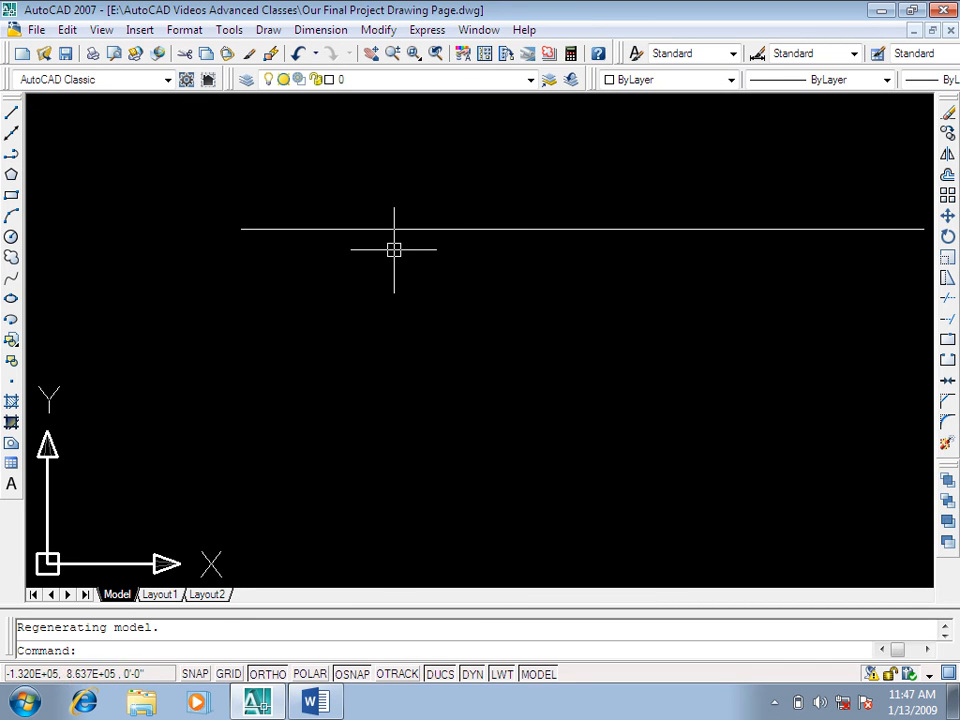
scroll(394, 250, down, 3)
scroll(598, 221, up, 2)
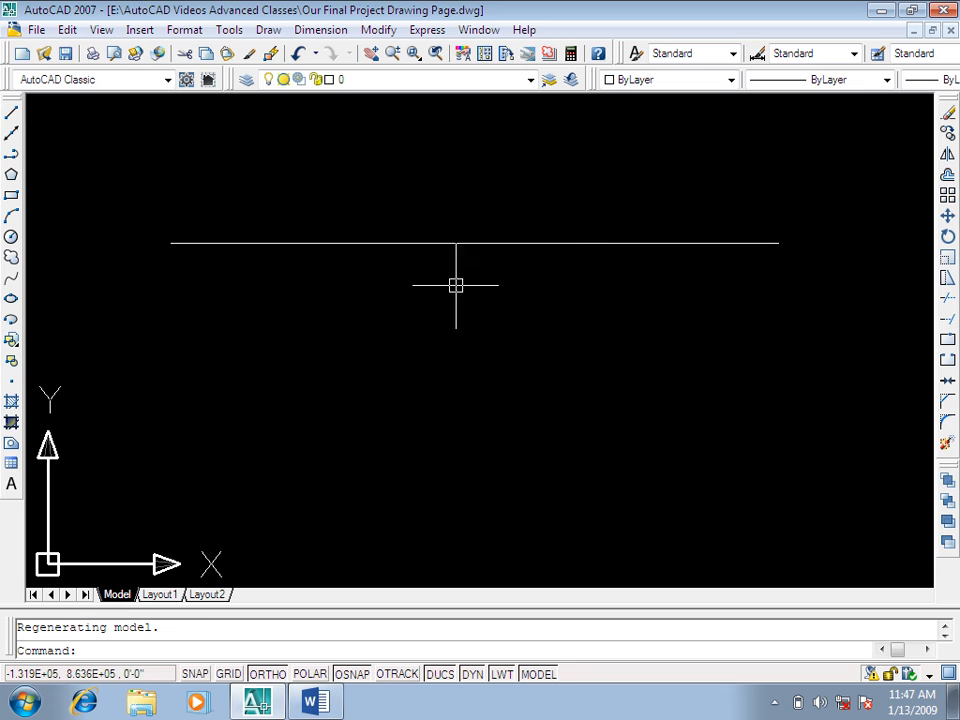
scroll(424, 227, up, 1)
scroll(478, 258, down, 1)
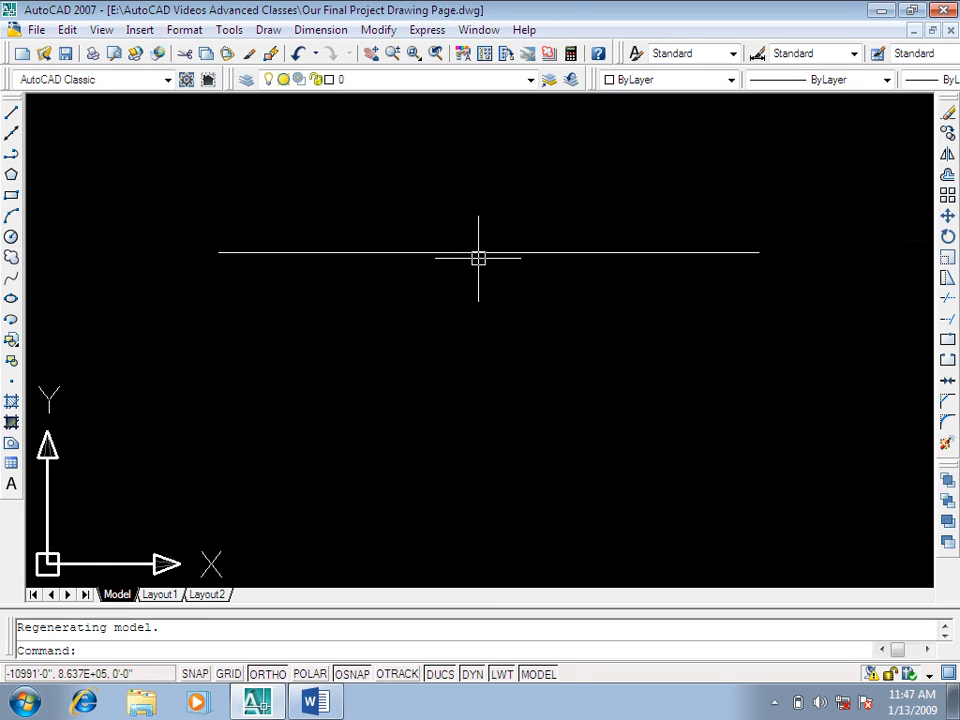
mouse_move(452, 276)
middle_down()
mouse_move(525, 203)
mouse_move(487, 236)
middle_up()
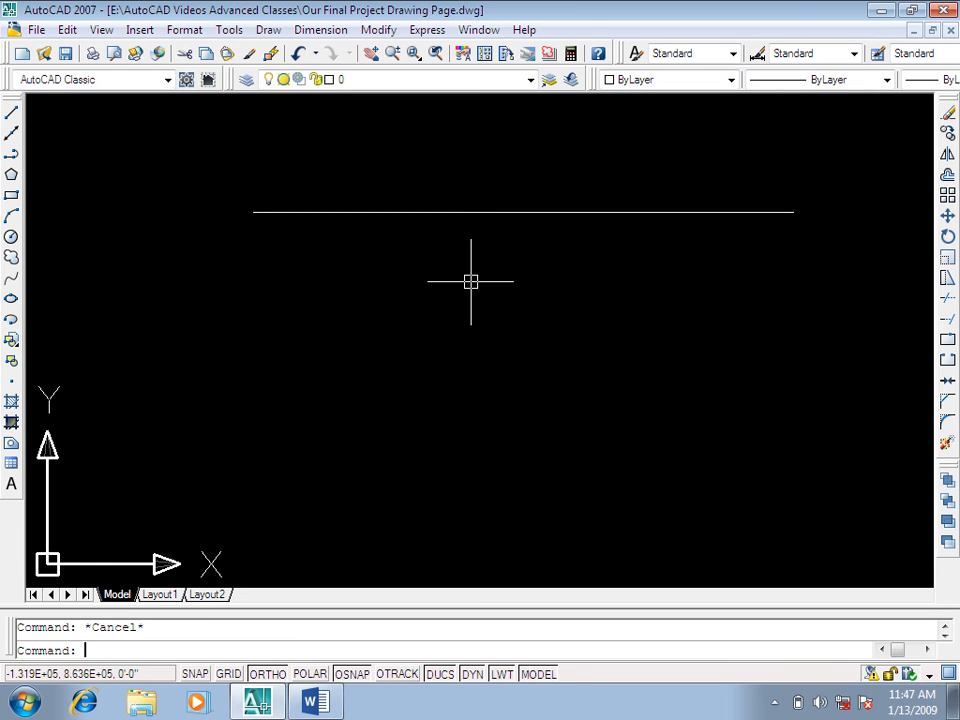
text(z)
key(Return)
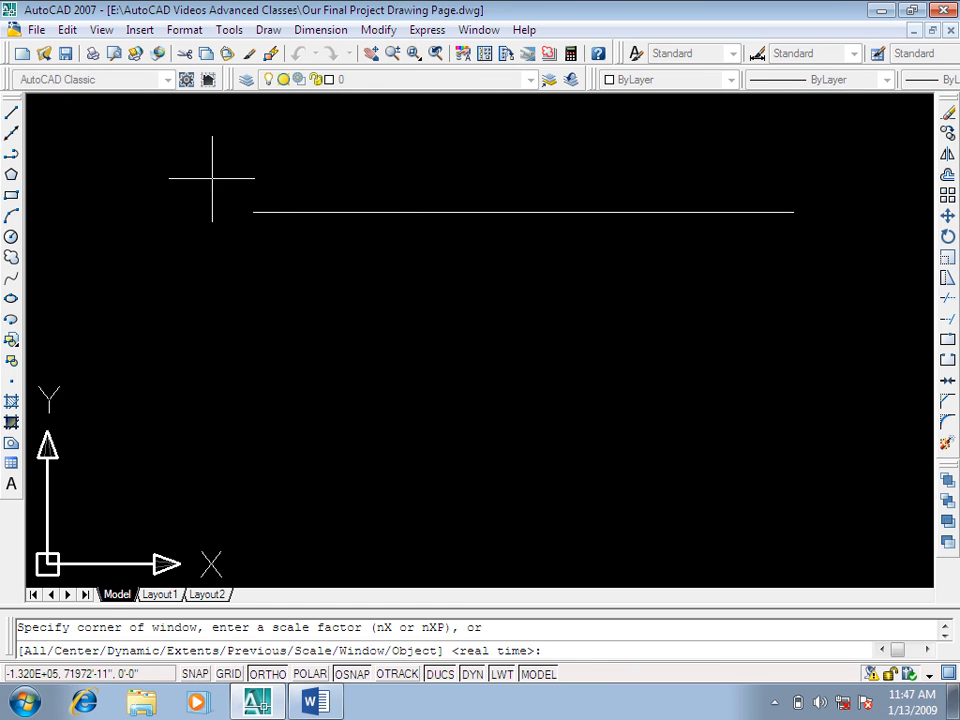
click(217, 145)
click(841, 348)
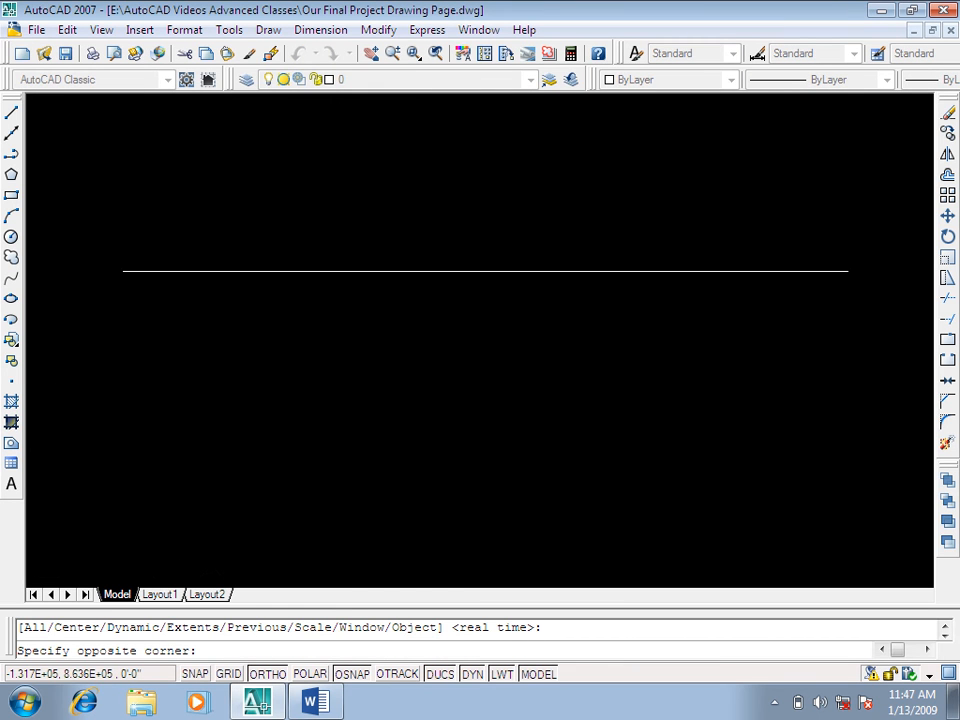
mouse_move(426, 422)
middle_down()
mouse_move(426, 388)
mouse_move(454, 306)
middle_up()
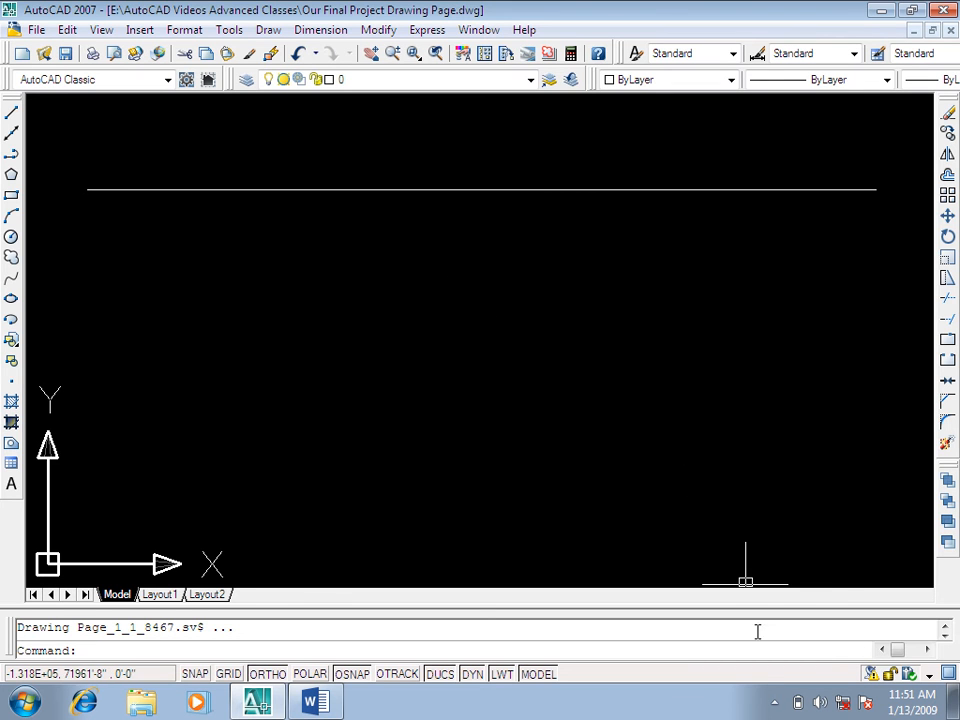
Step: Divide the horizontal line into 5 equal segments with the DIVIDE command
click(775, 705)
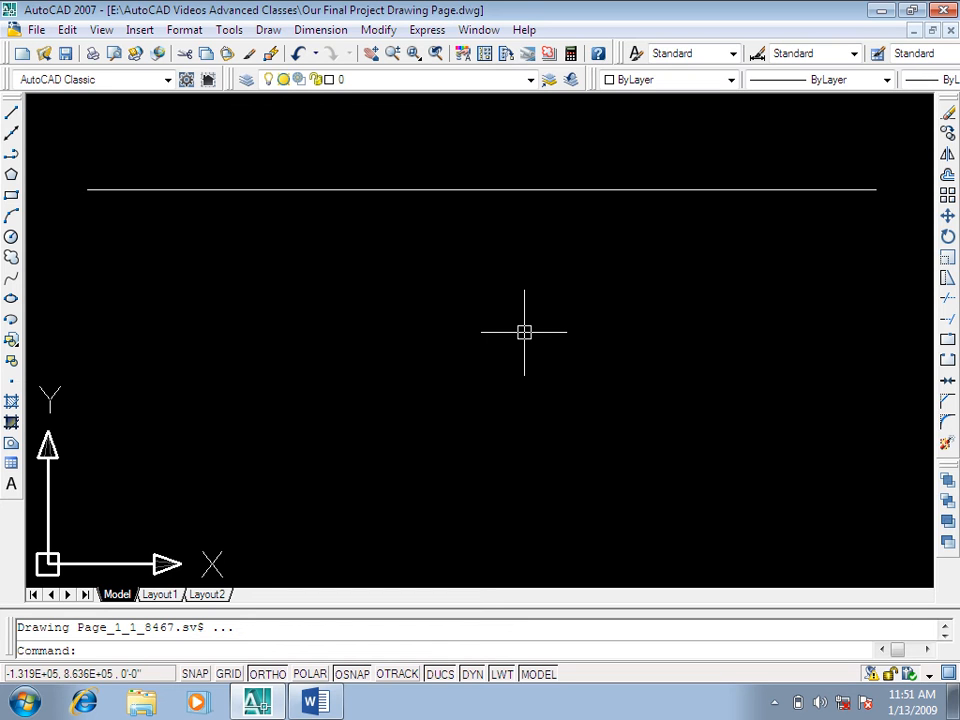
key(Escape)
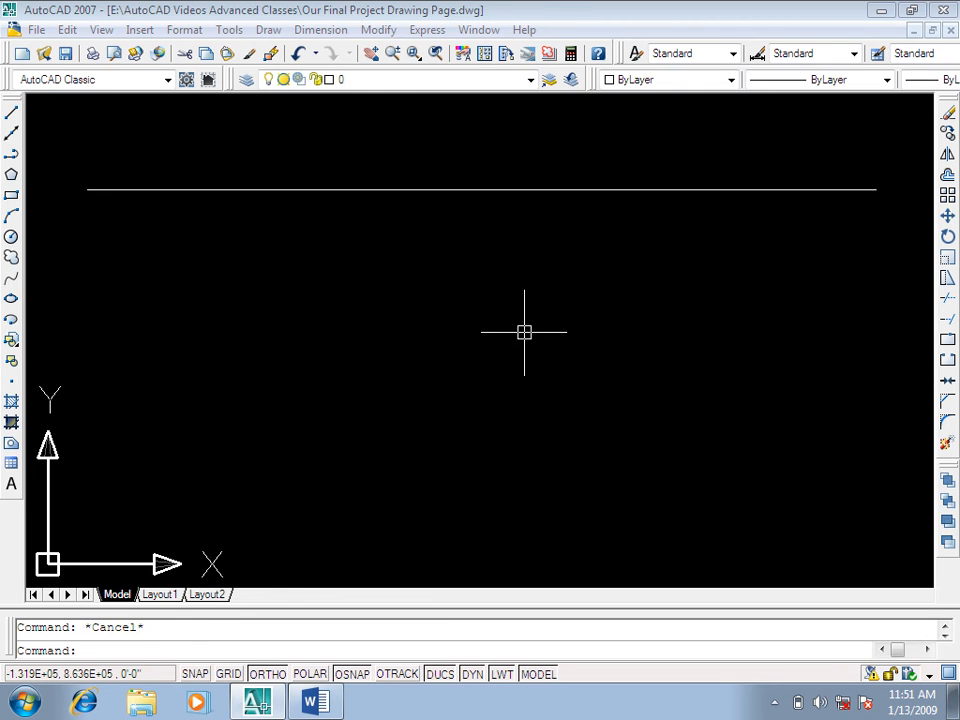
key(Return)
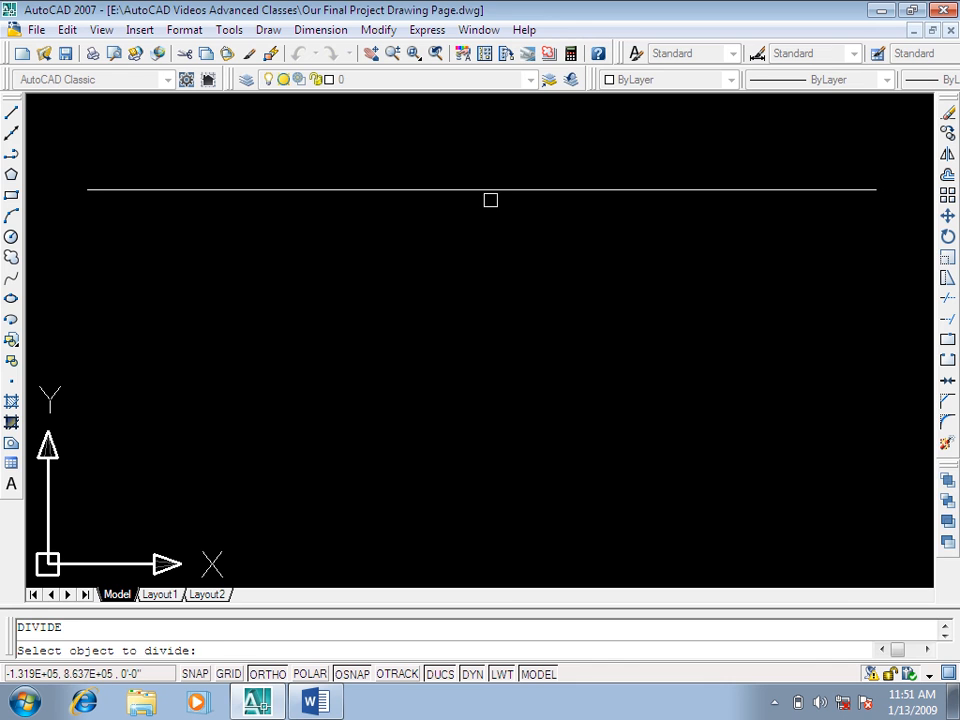
click(499, 187)
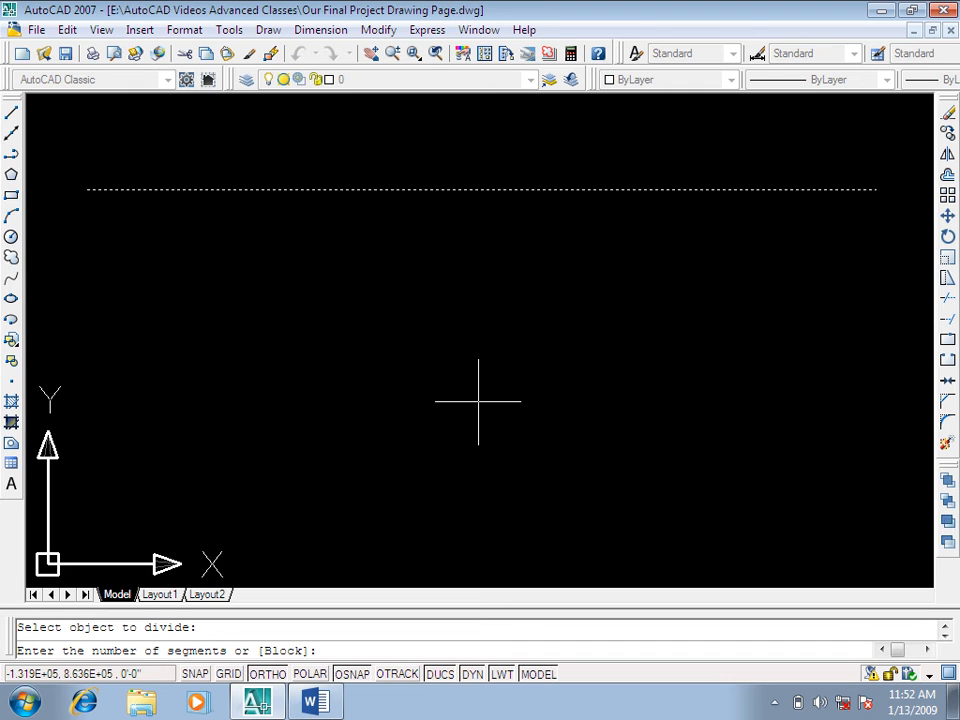
text(5)
key(Return)
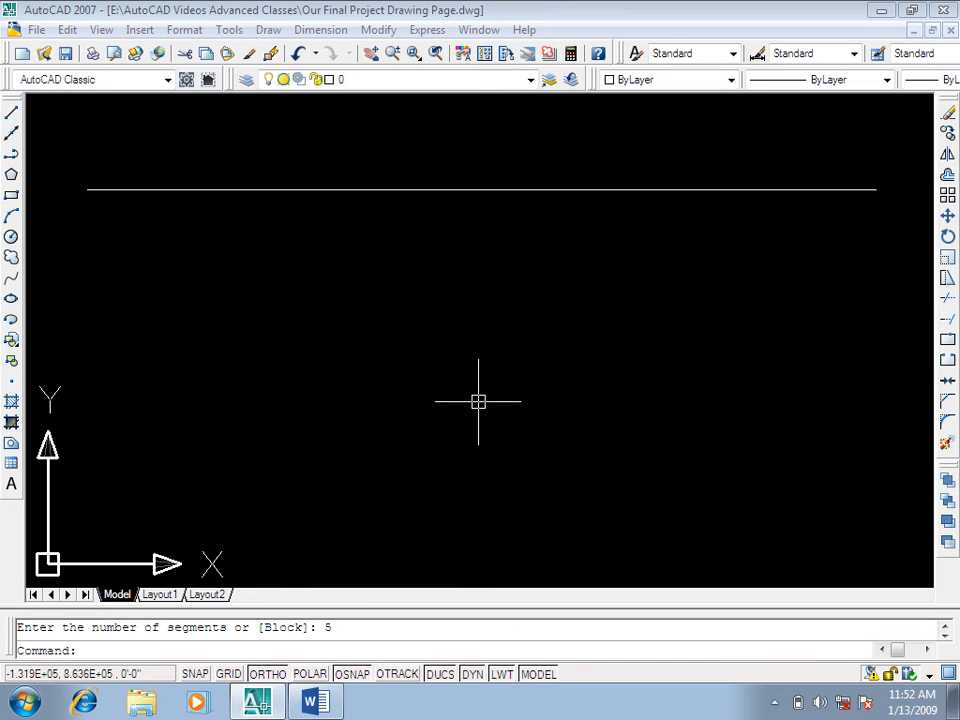
key(Escape)
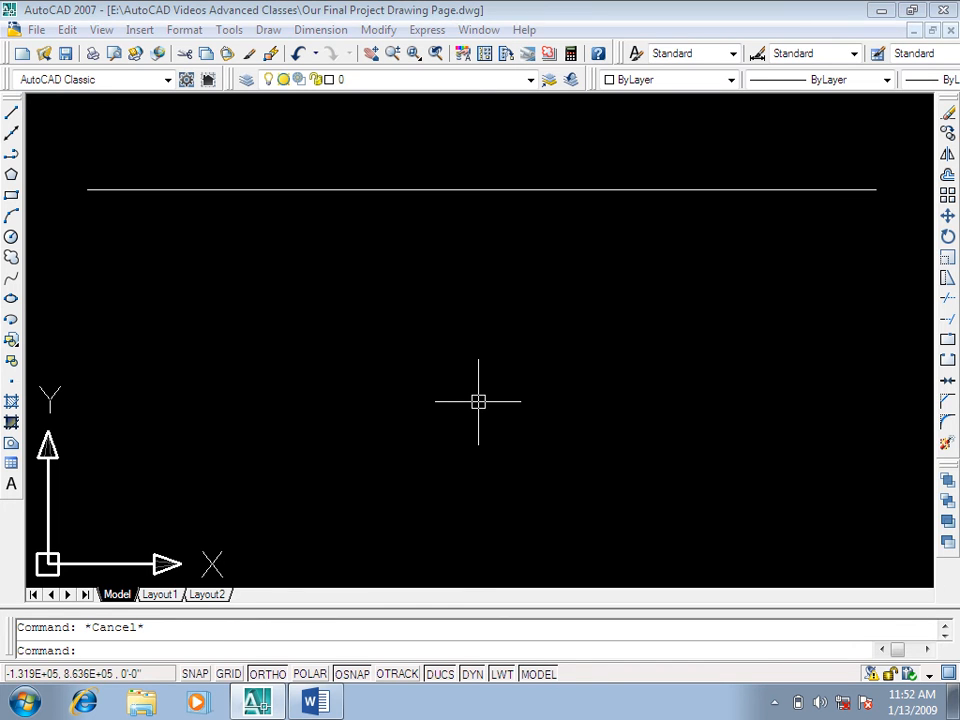
Step: Add continuous quick dimensions to the newly divided line and its points, placing them below the line
key(Return)
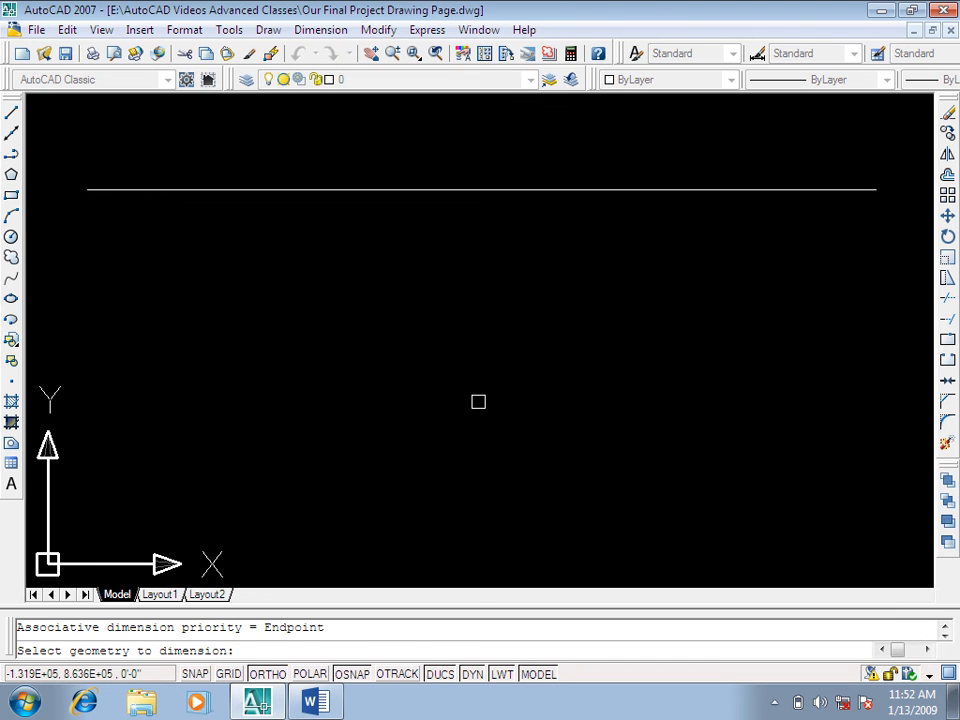
click(56, 133)
click(898, 370)
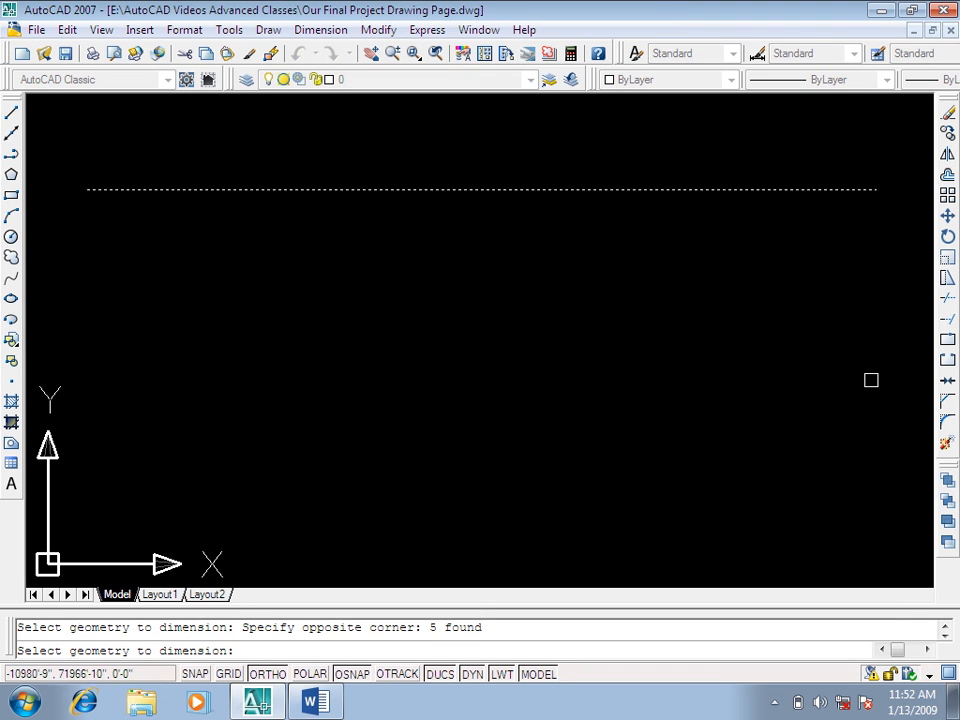
key(Return)
click(708, 425)
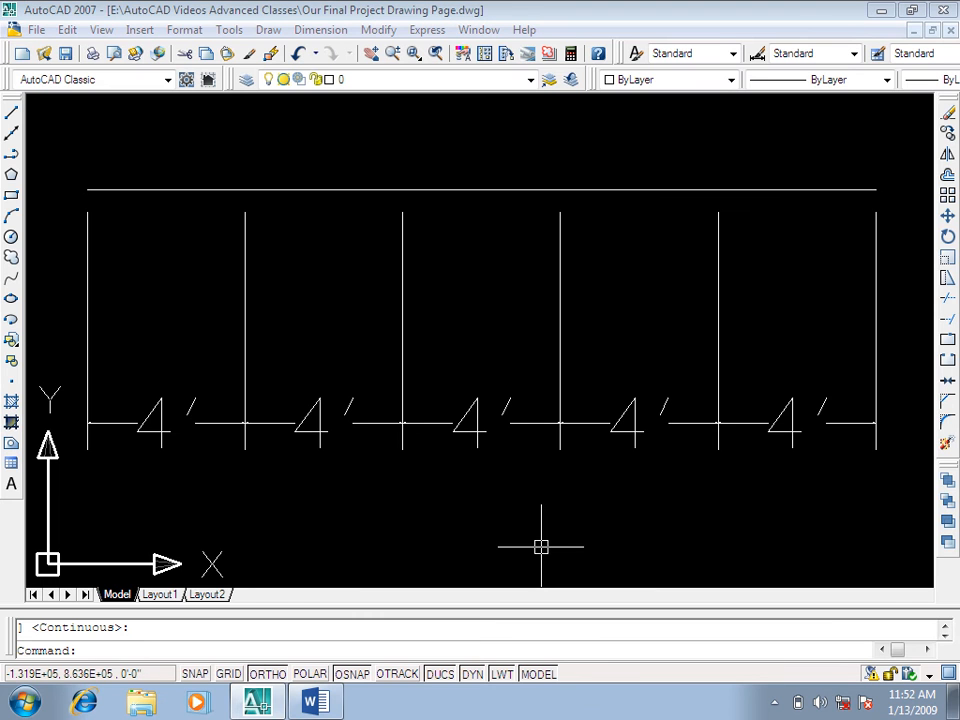
Step: Set the point style to the circle with an X through it, using DDPTYPE
text(DDPTYPE)
key(Return)
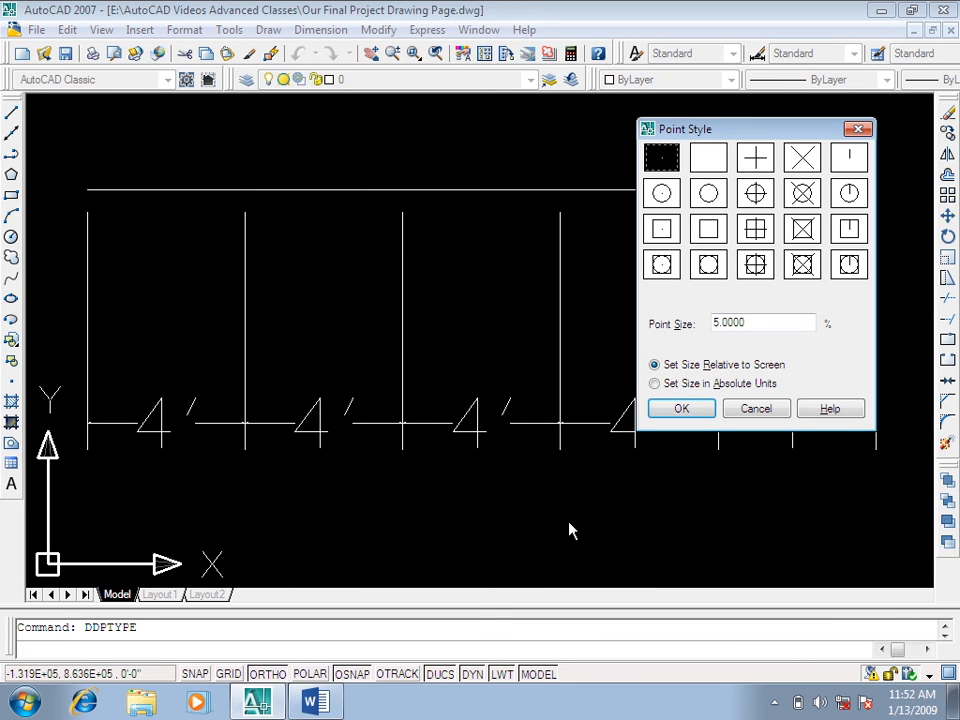
click(802, 193)
click(690, 408)
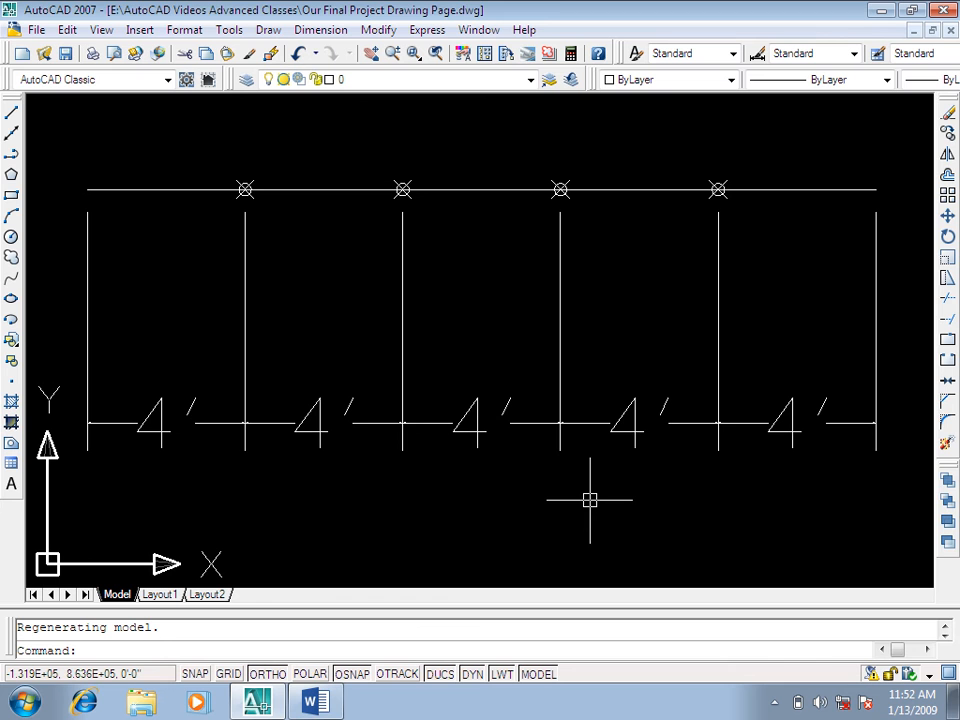
Step: Erase the five 4' dimensions and the four division points, keeping the horizontal line
click(901, 314)
click(80, 398)
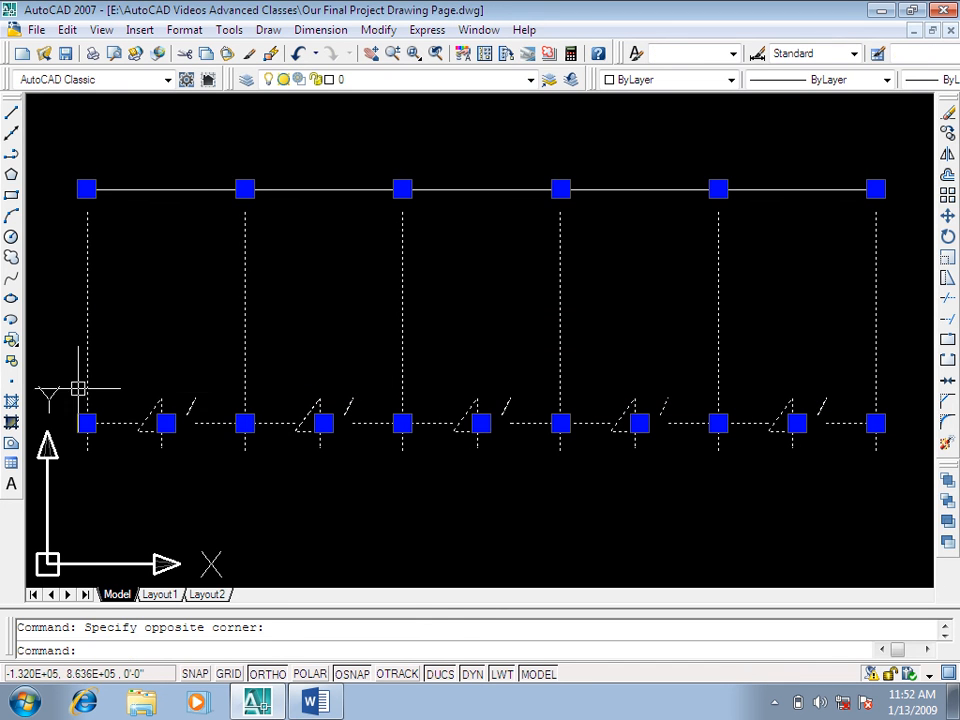
key(Delete)
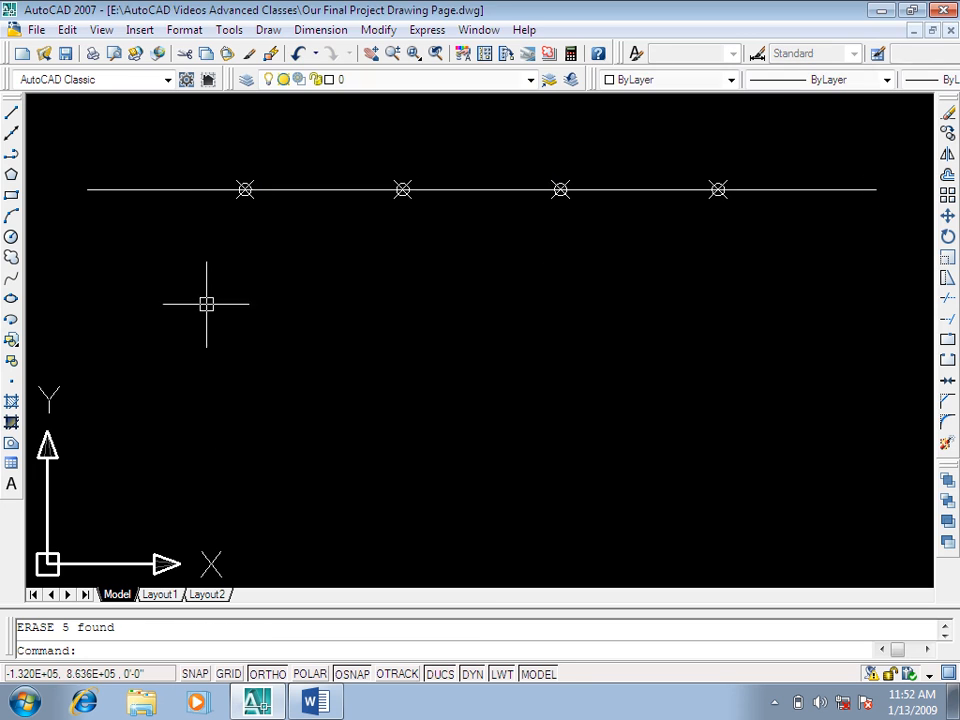
click(199, 141)
click(712, 315)
key(Delete)
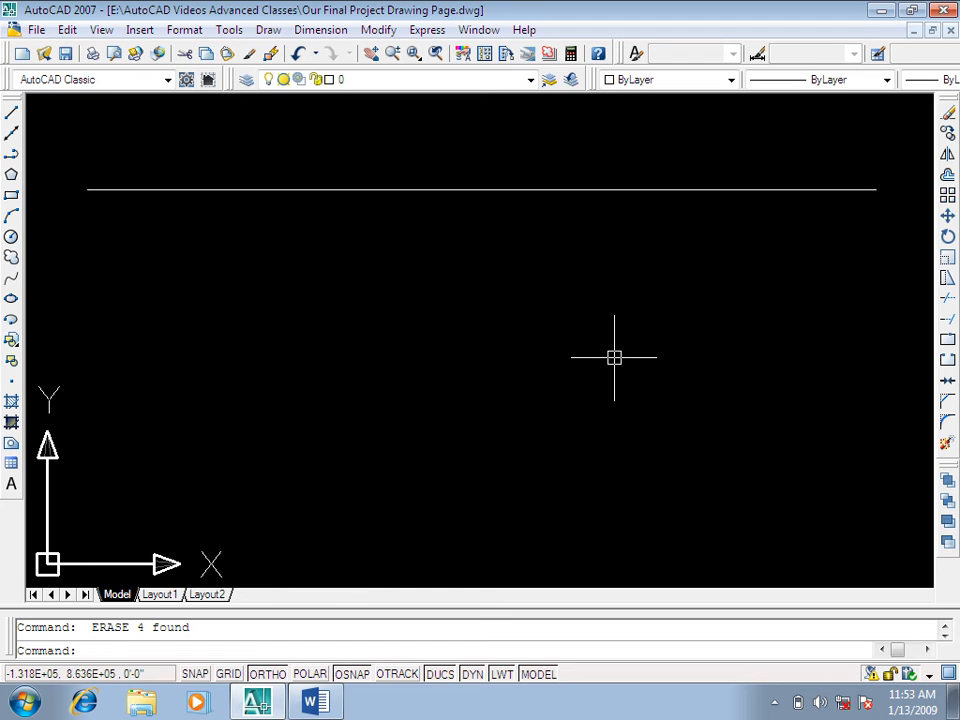
click(472, 108)
click(368, 250)
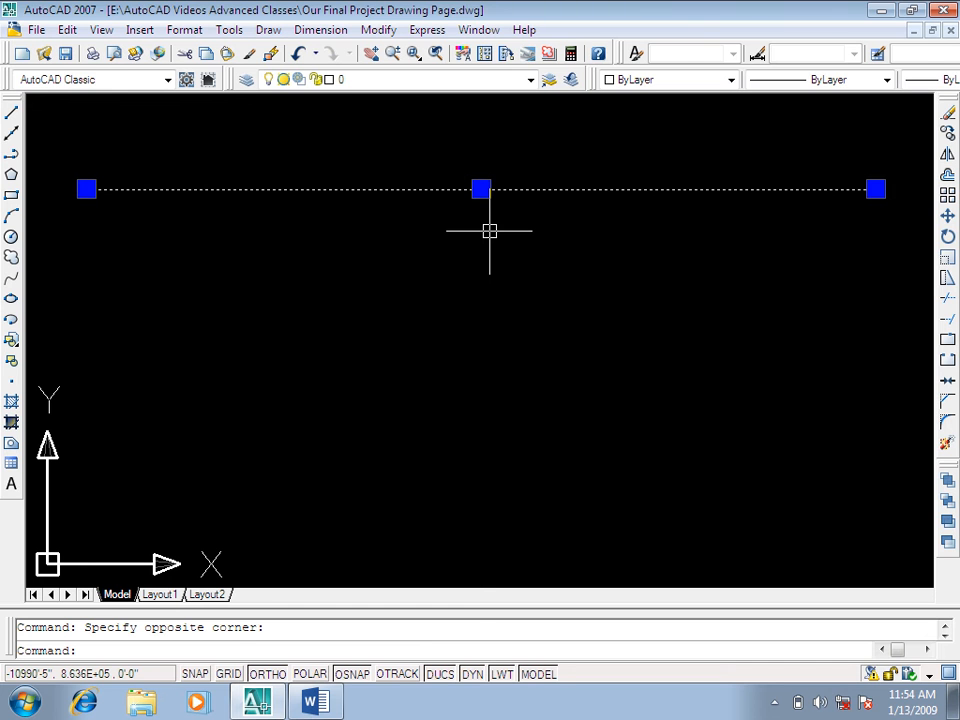
key(Escape)
Step: Switch to the Word command list to review the DIV and ME entries, and return to the AutoCAD drawing
click(314, 702)
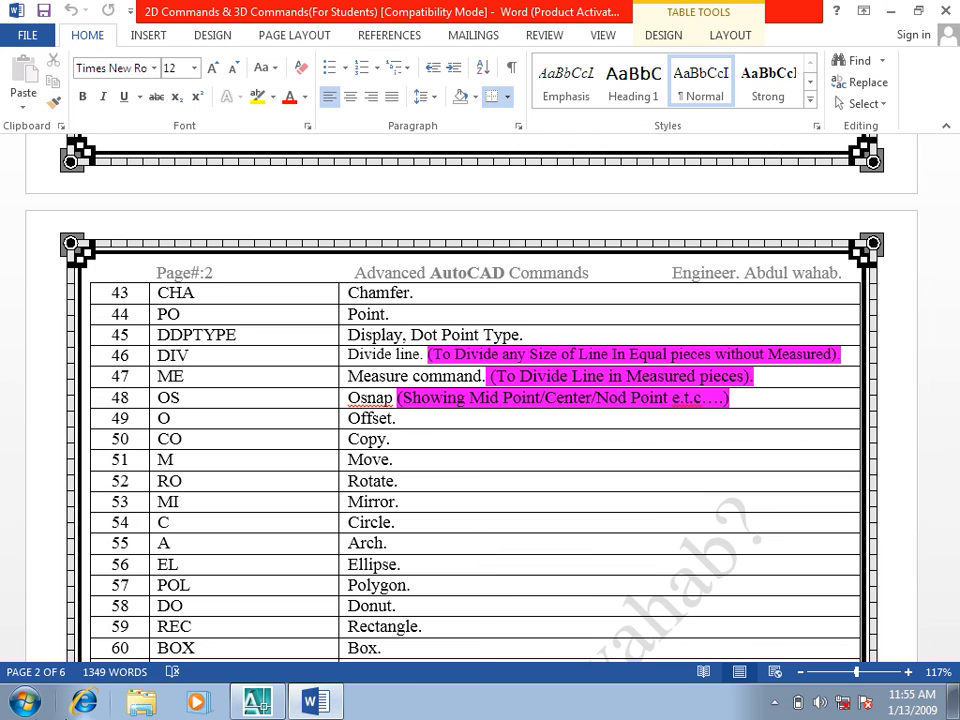
click(257, 709)
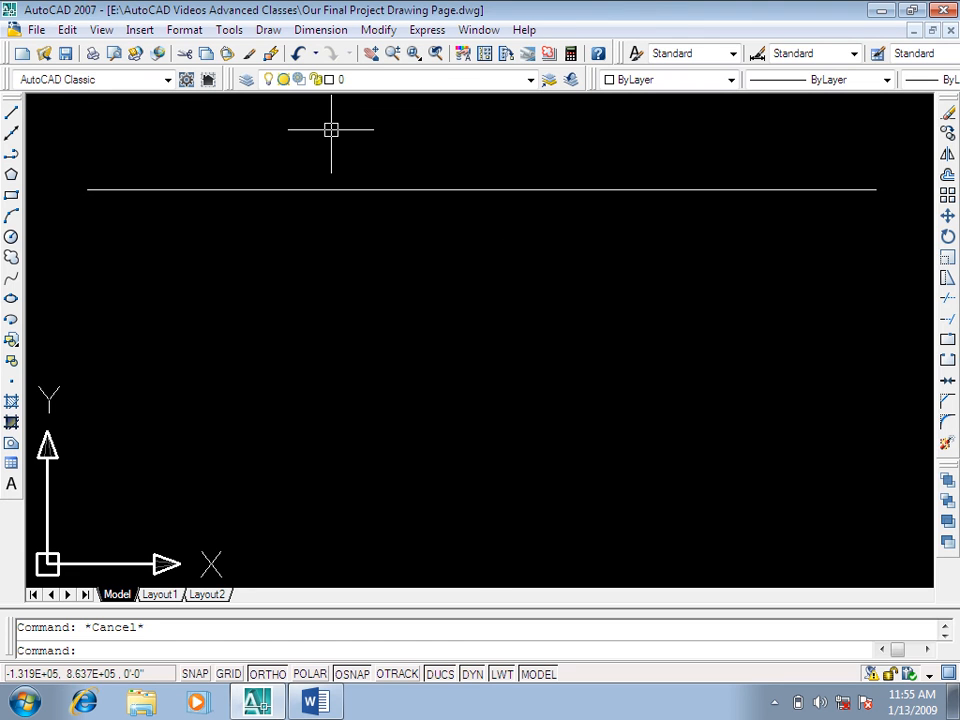
click(268, 29)
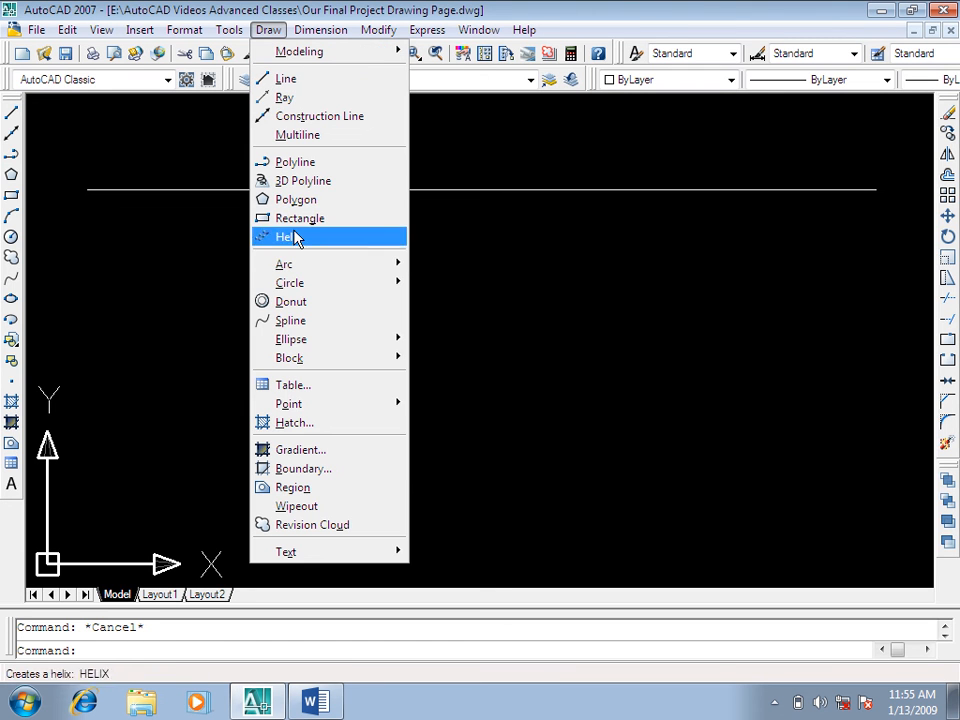
mouse_move(309, 406)
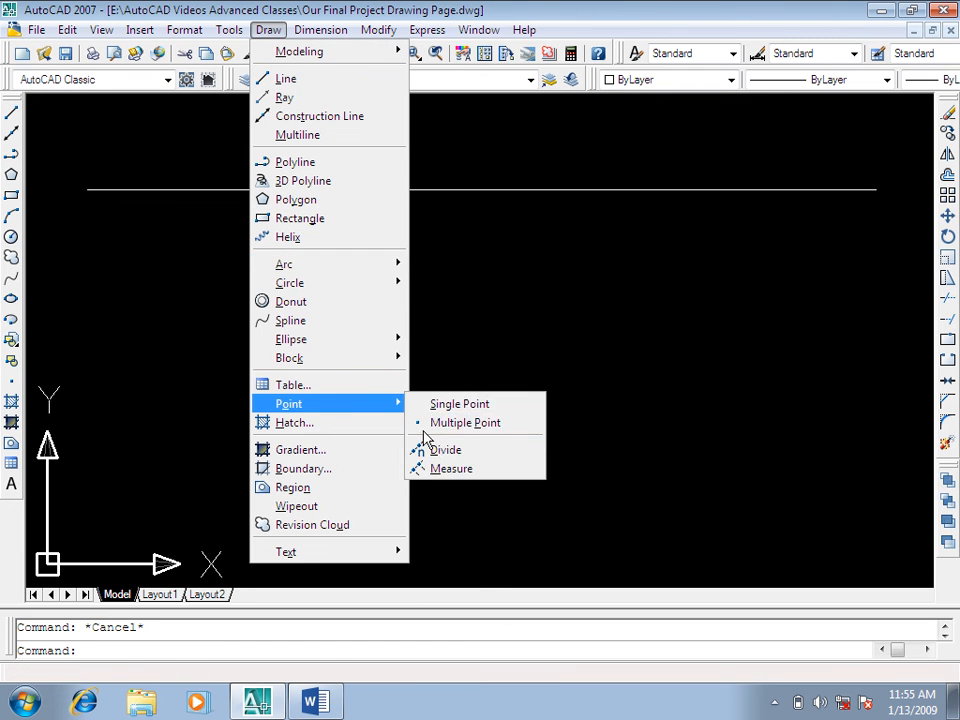
click(469, 481)
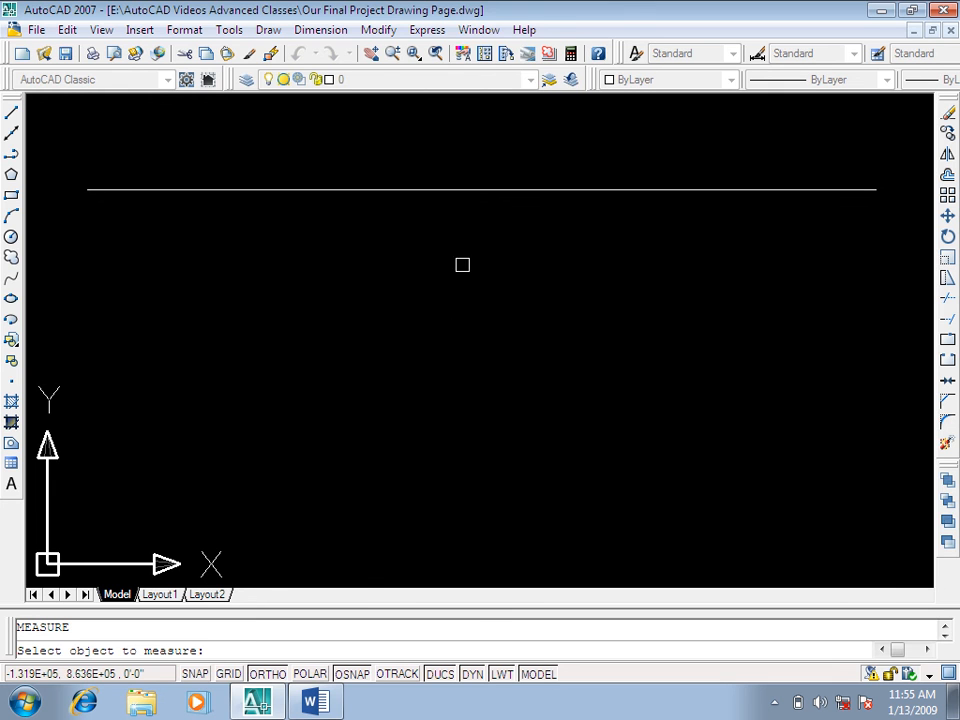
click(487, 189)
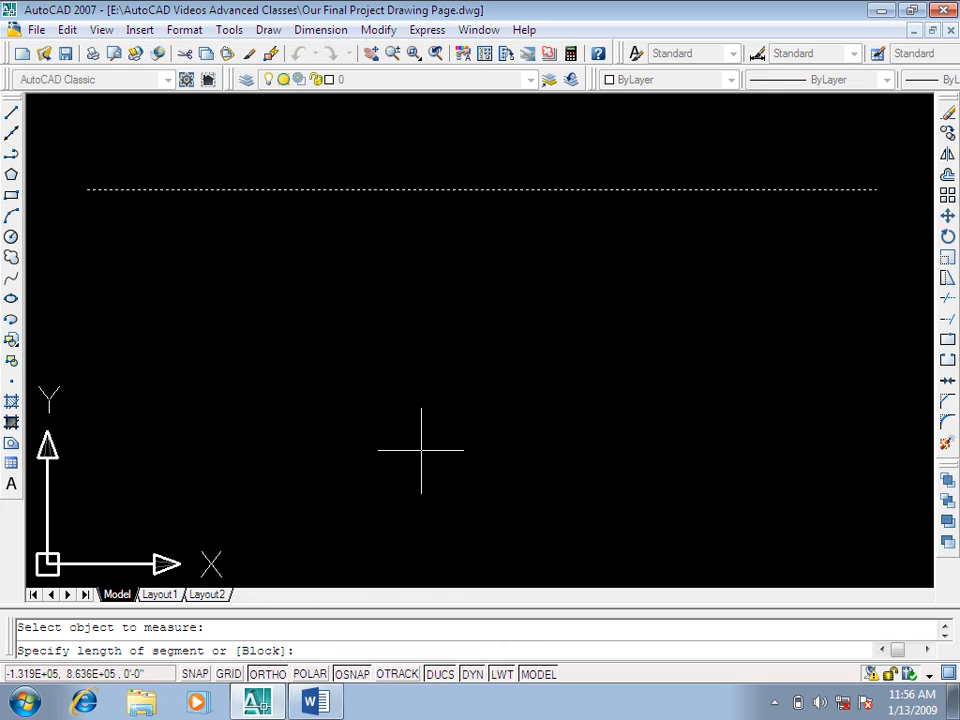
key(Escape)
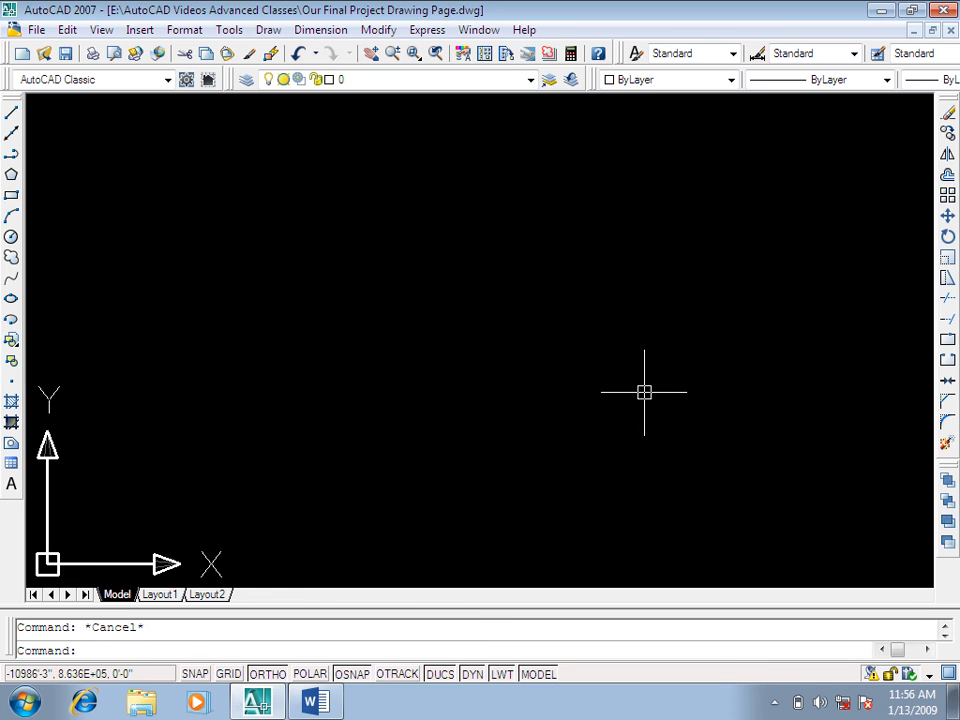
Step: Draw a closed five-pointed star from five connected lines in an empty area, with Ortho turned off
text(L)
key(Return)
key(F8)
click(572, 476)
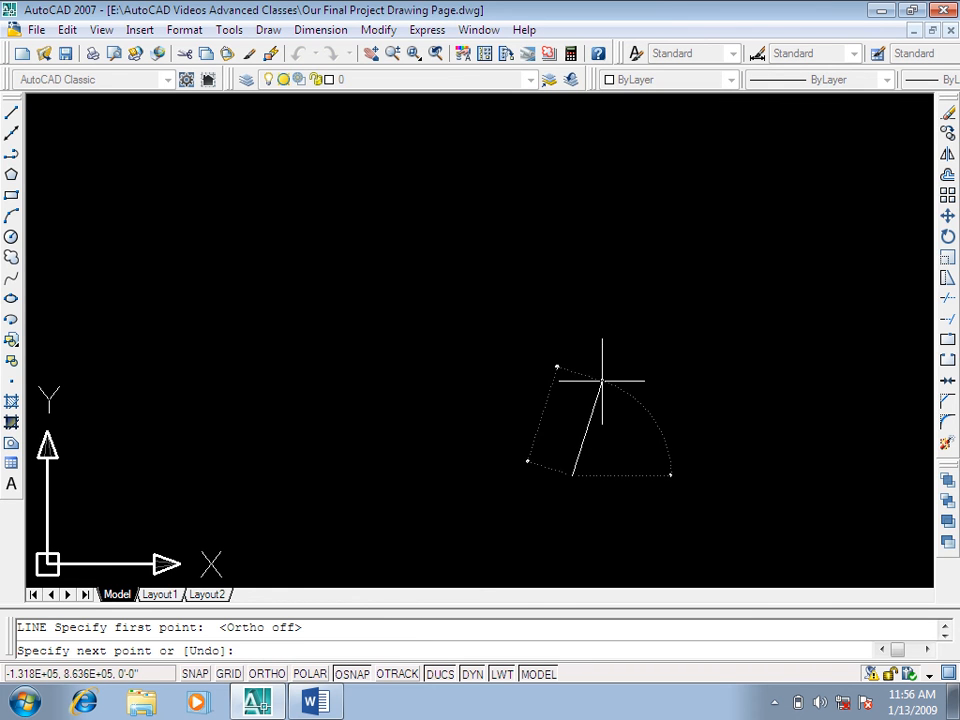
click(592, 387)
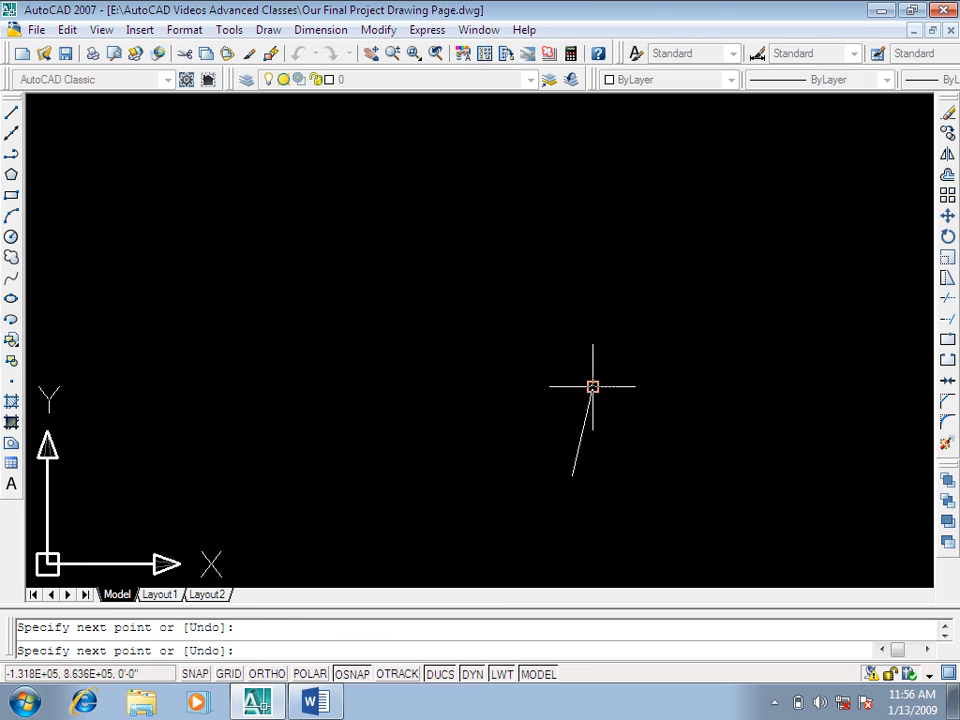
click(610, 477)
click(552, 419)
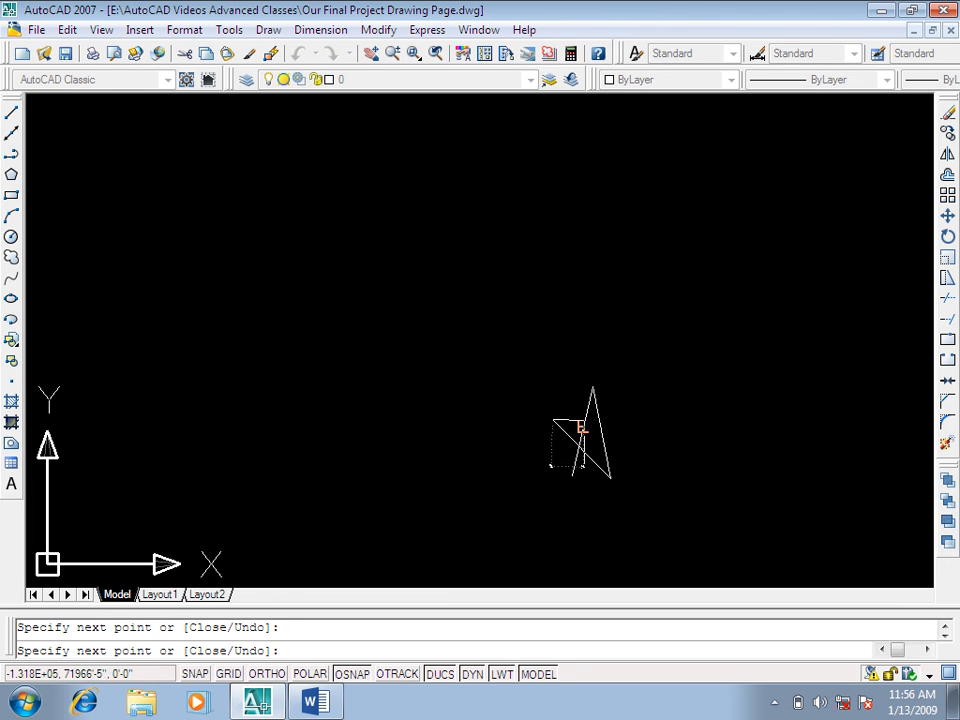
click(635, 427)
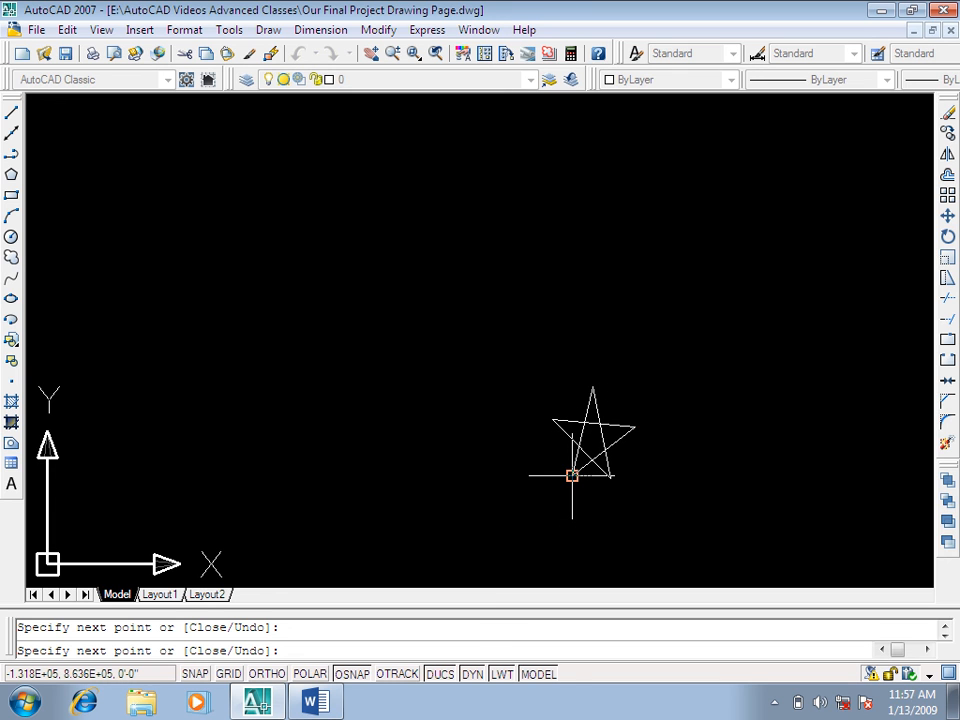
click(572, 476)
key(Return)
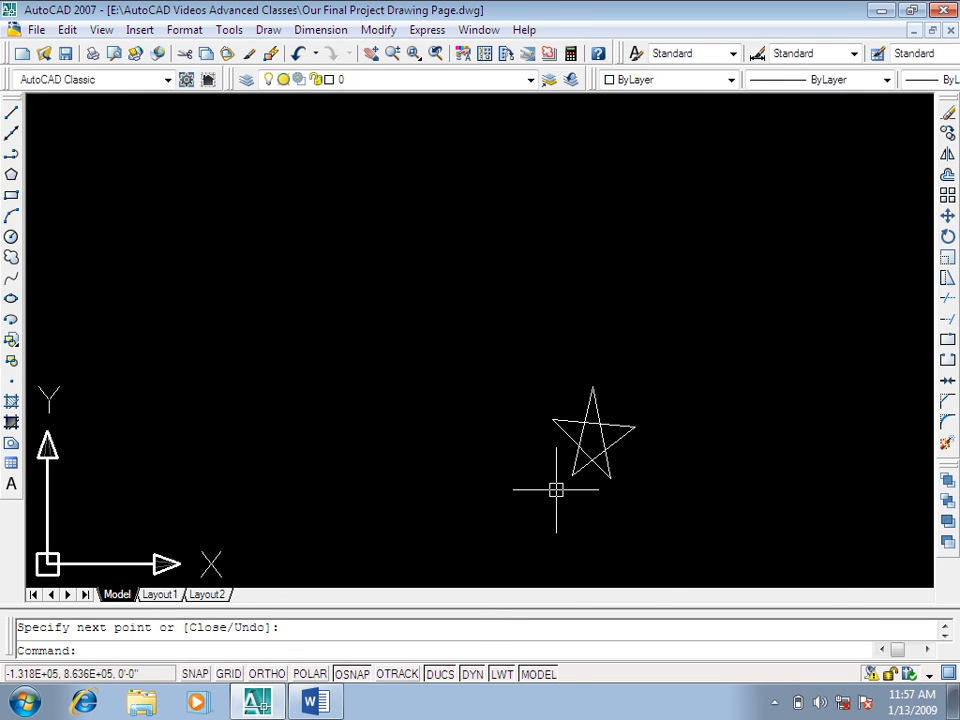
click(775, 702)
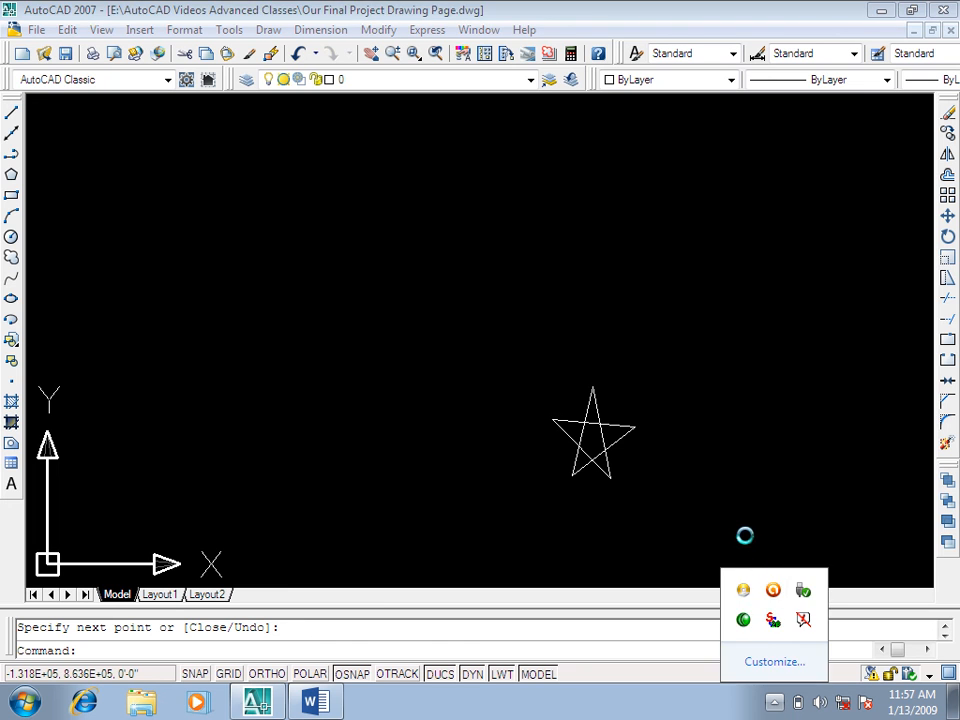
key(Escape)
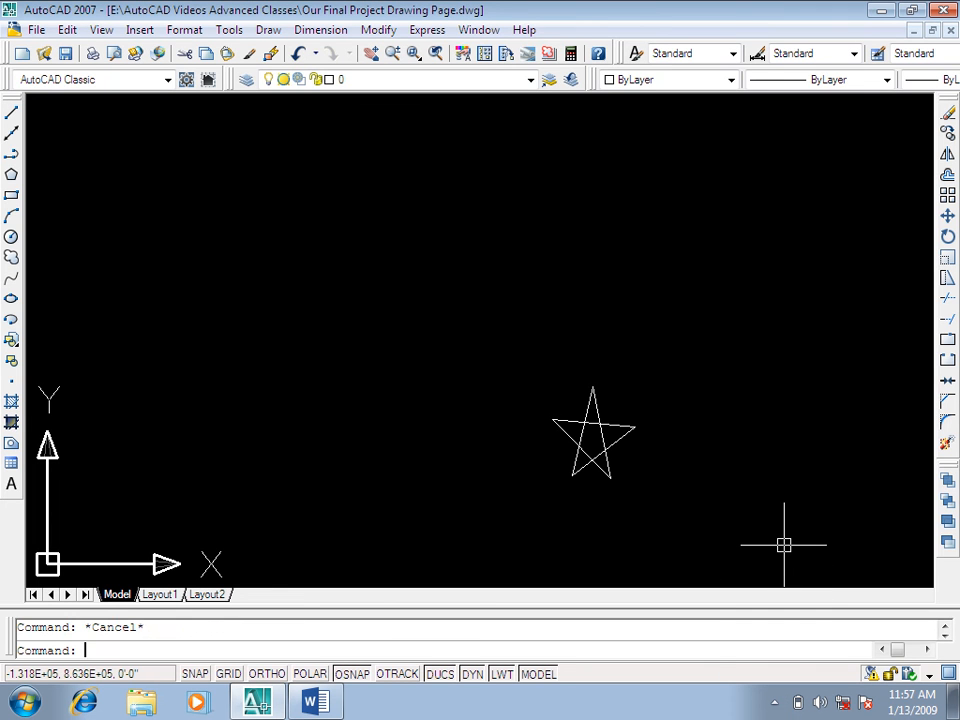
text(tr)
key(Return)
key(Return)
scroll(594, 424, up, 5)
scroll(612, 405, down, 5)
key(Escape)
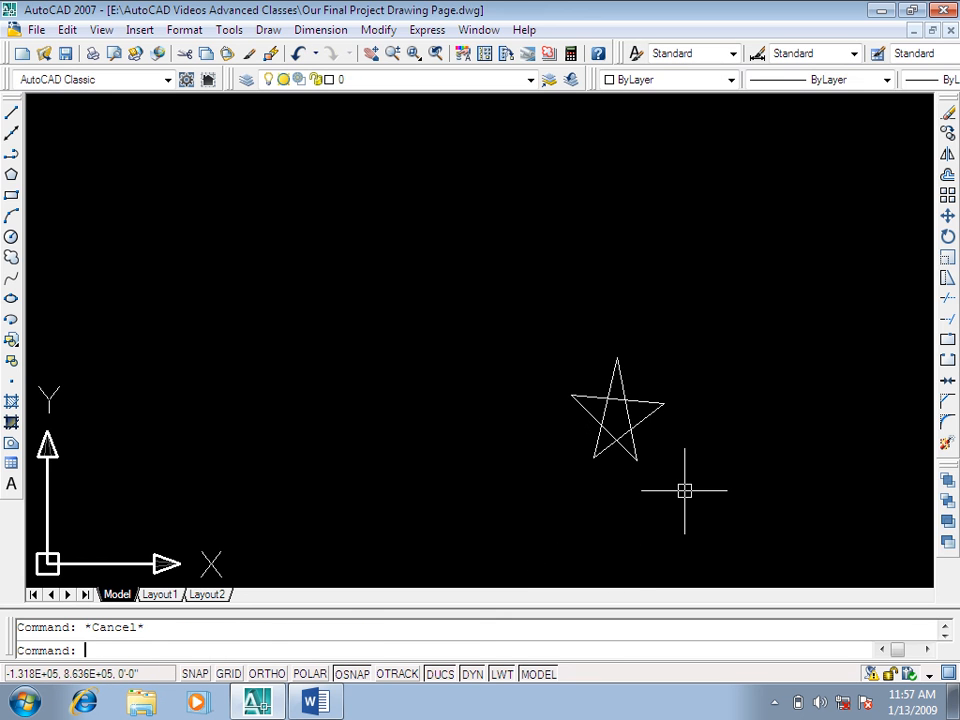
Step: Define the star's five lines as a block named STAR, with the insertion base point at its upper tip
text(b)
key(Return)
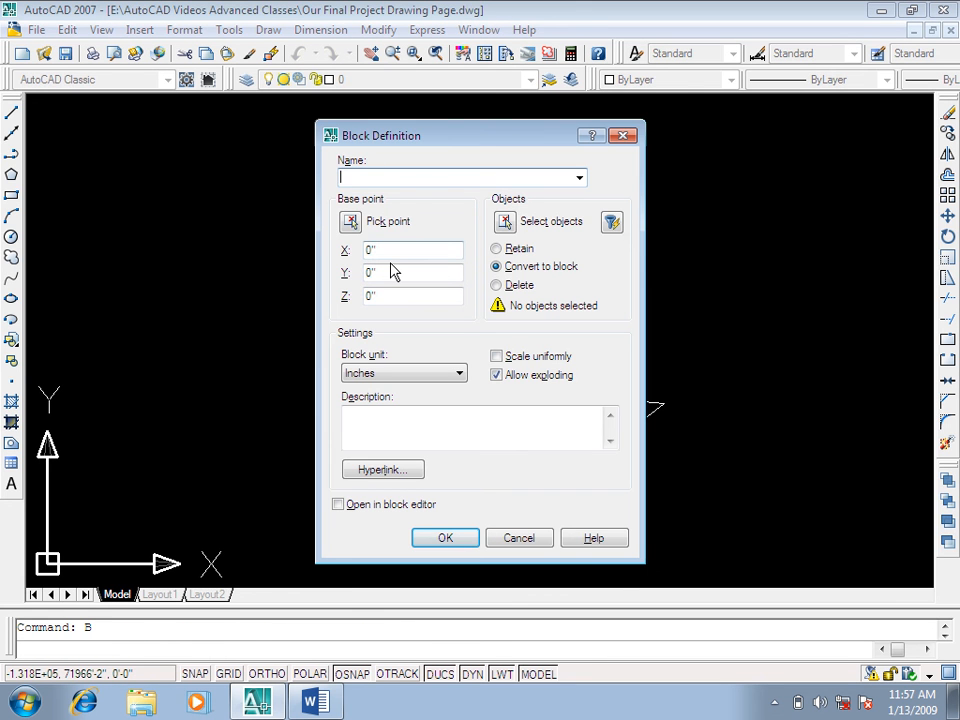
text(STAR)
click(510, 221)
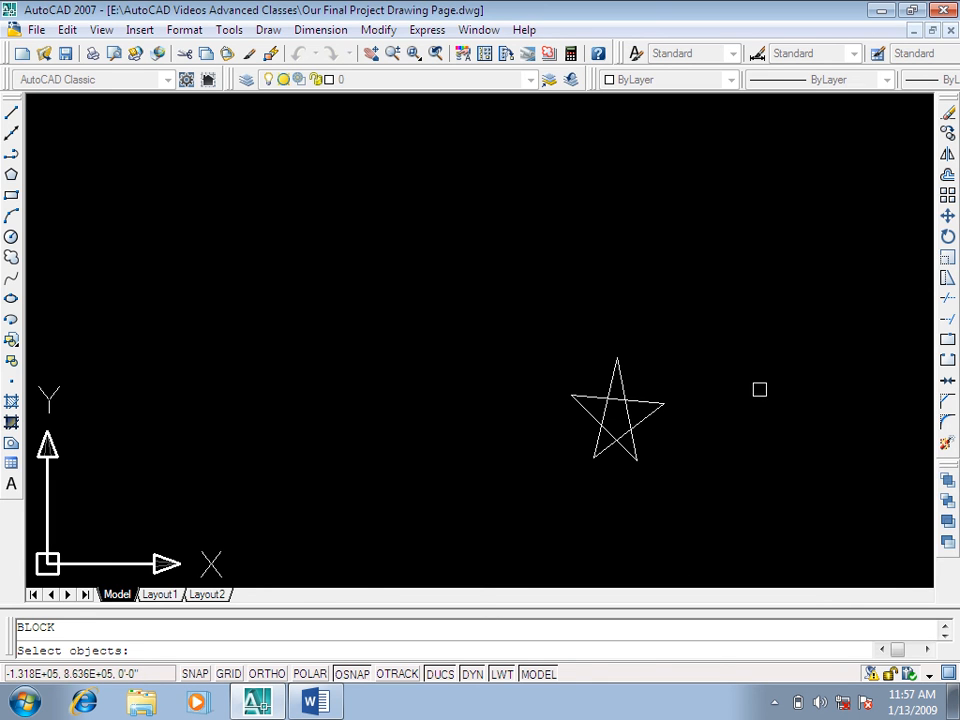
click(692, 306)
click(559, 484)
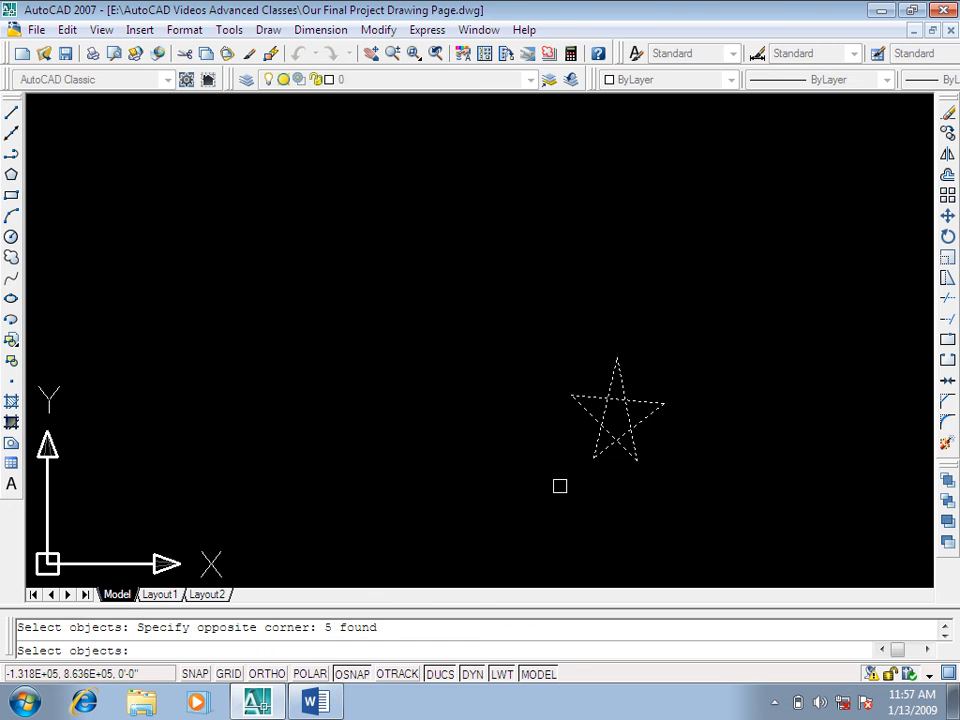
key(Return)
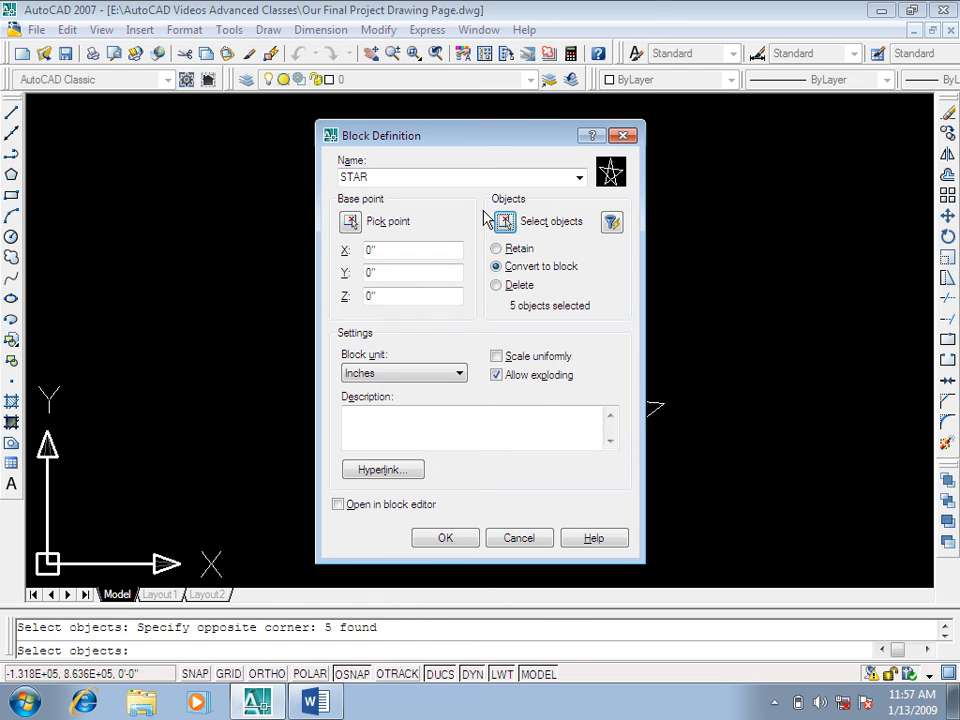
click(350, 221)
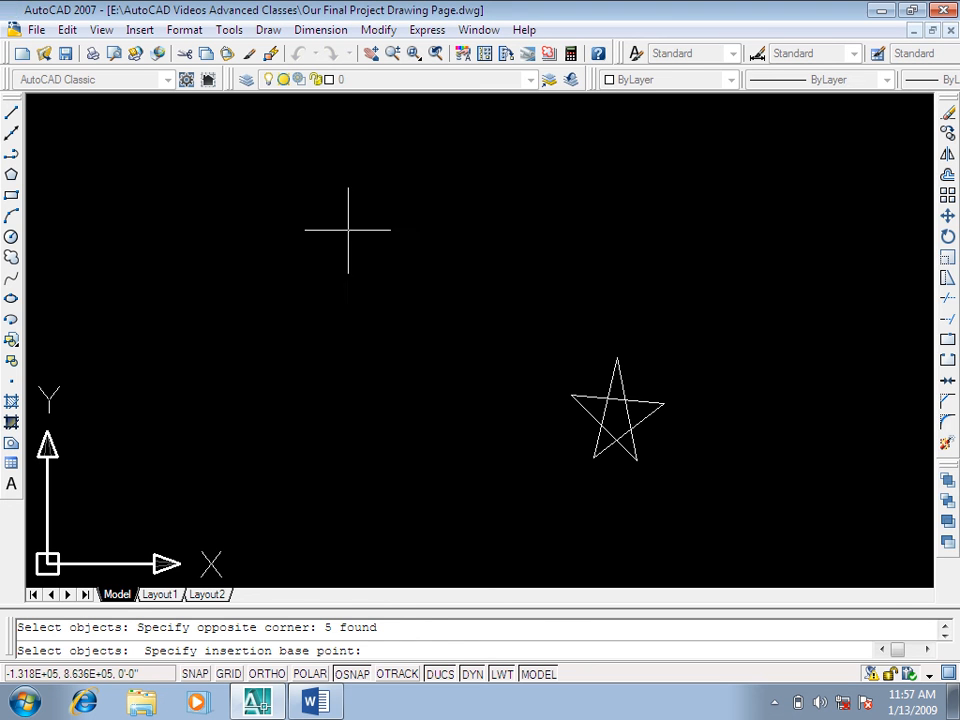
click(620, 356)
click(445, 538)
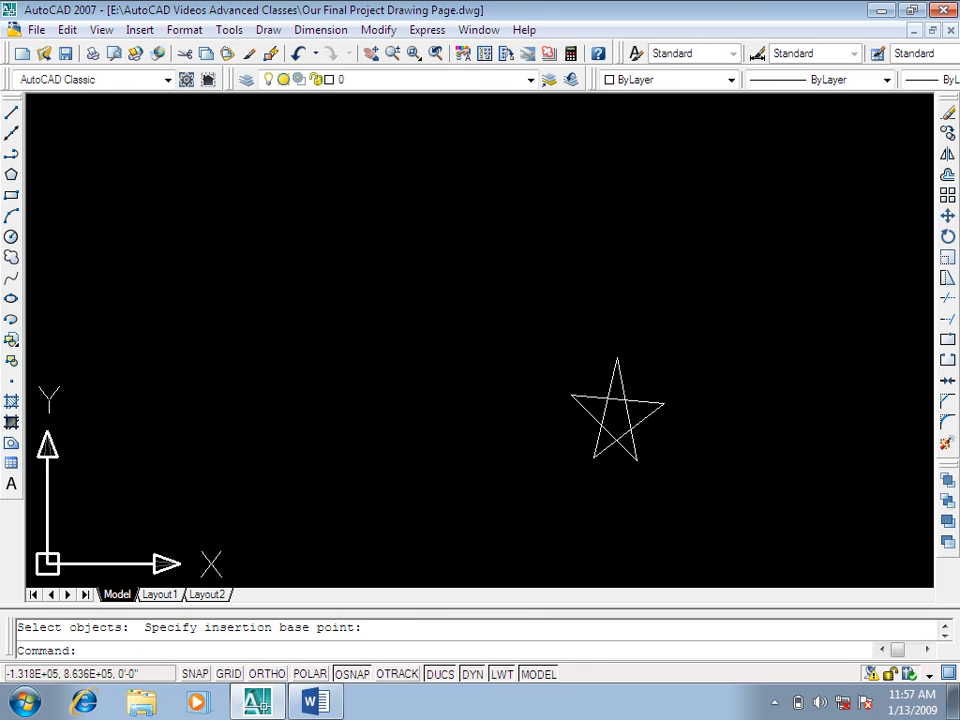
Step: Erase the star from the drawing
key(Escape)
text(e)
key(Return)
click(692, 324)
click(495, 551)
key(Return)
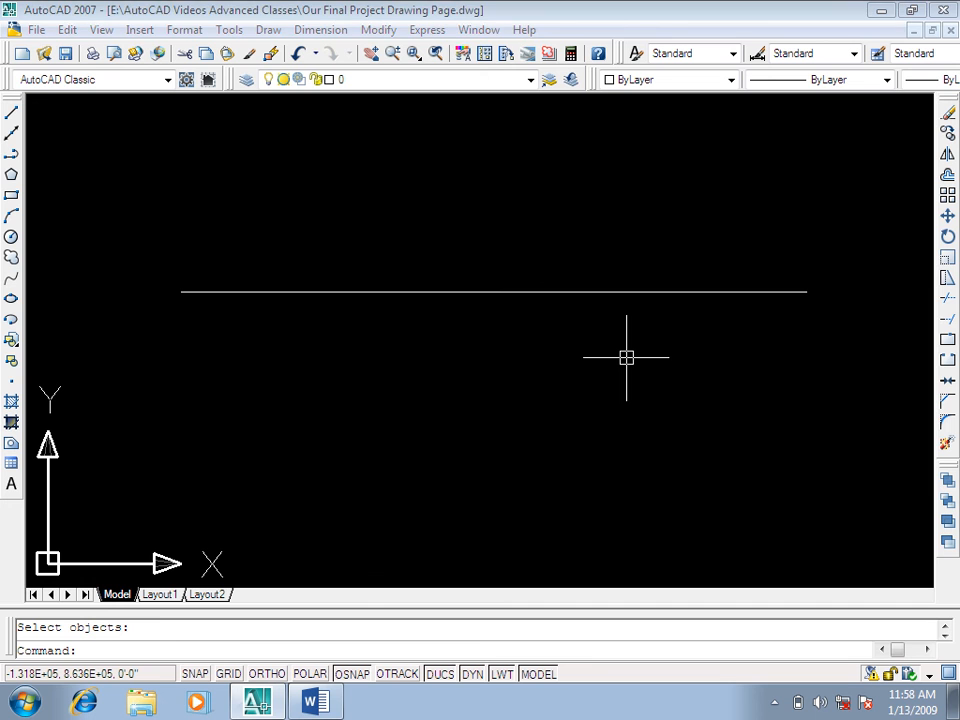
Step: Place points along the horizontal line with the ME (Measure) command, using a segment length of 3'
key(Escape)
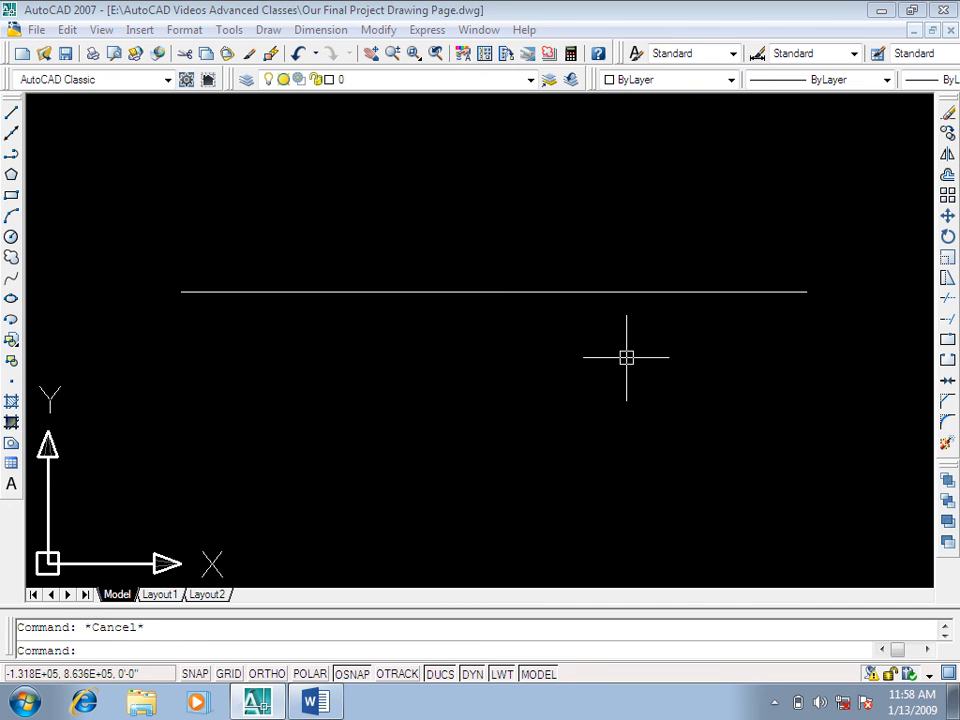
text(me)
key(Return)
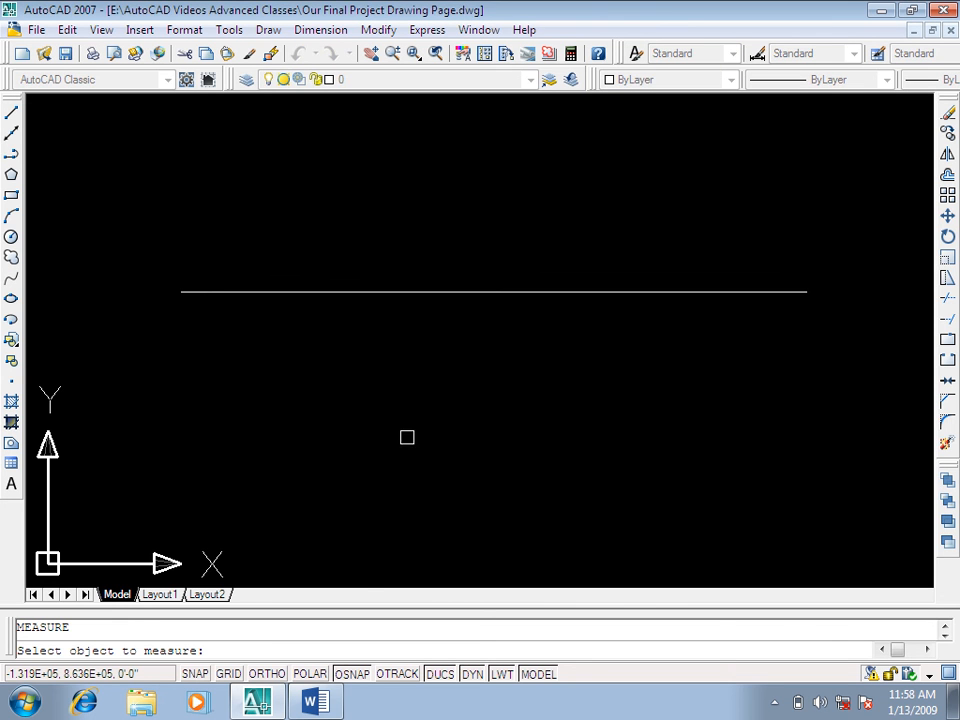
click(534, 292)
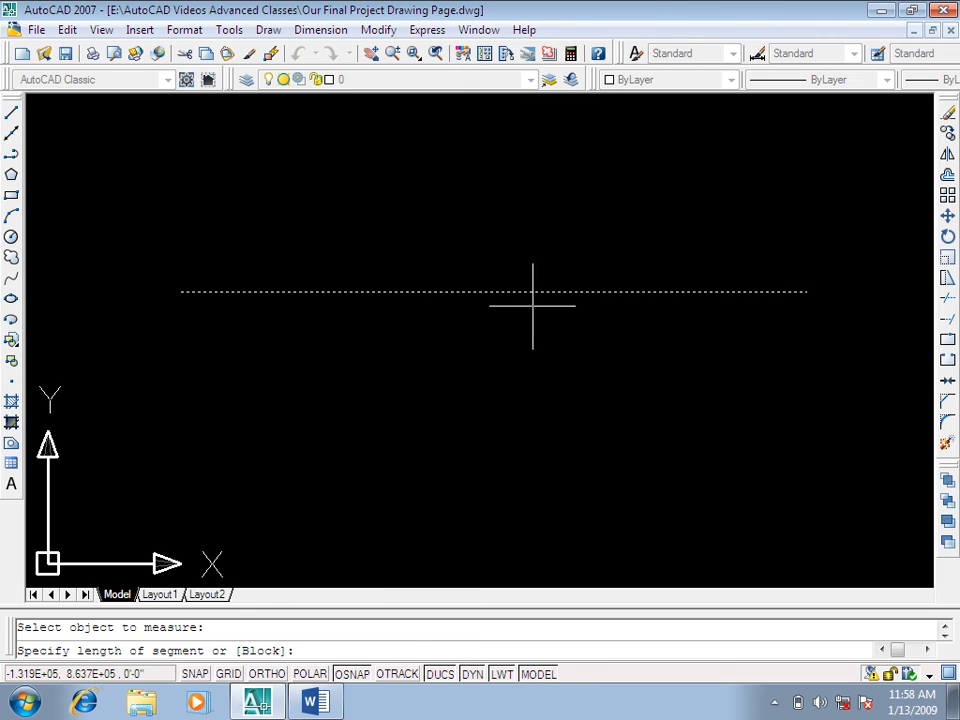
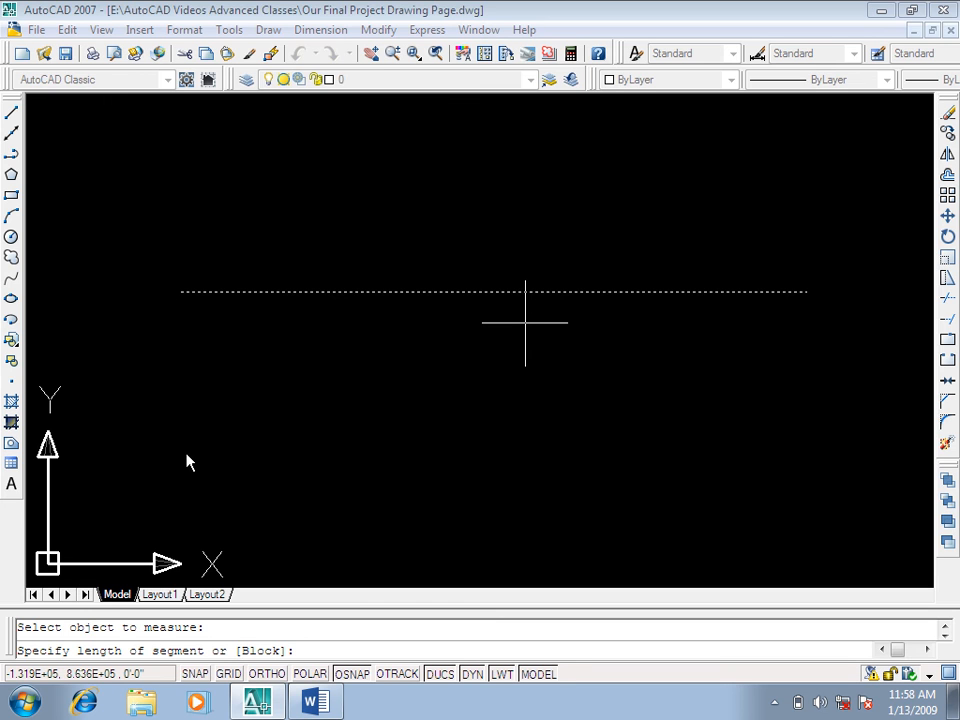
text(3')
key(Return)
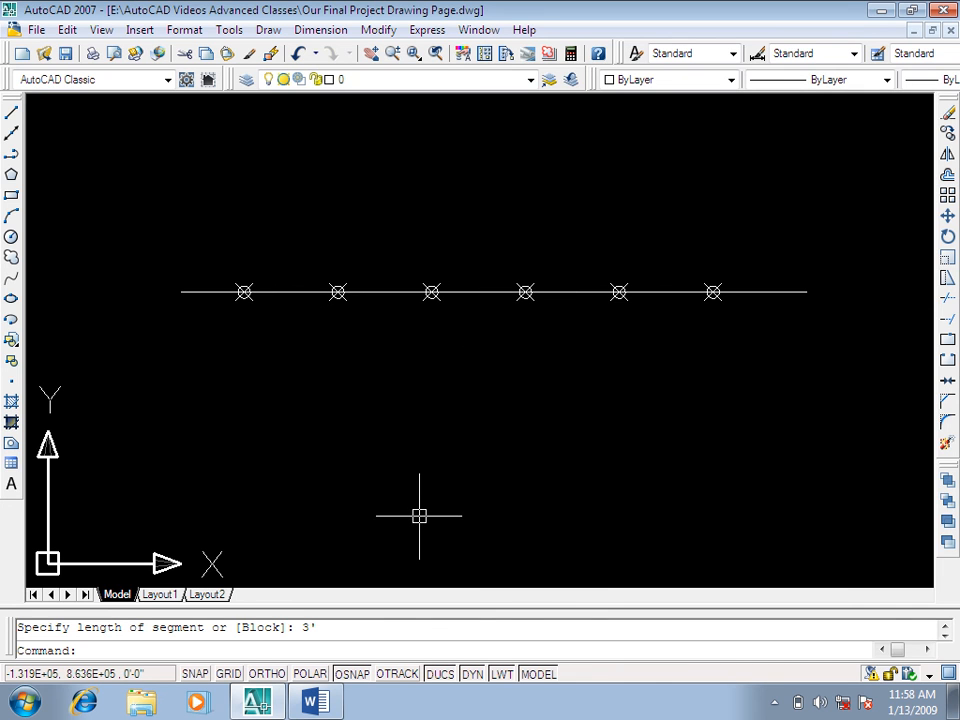
key(Escape)
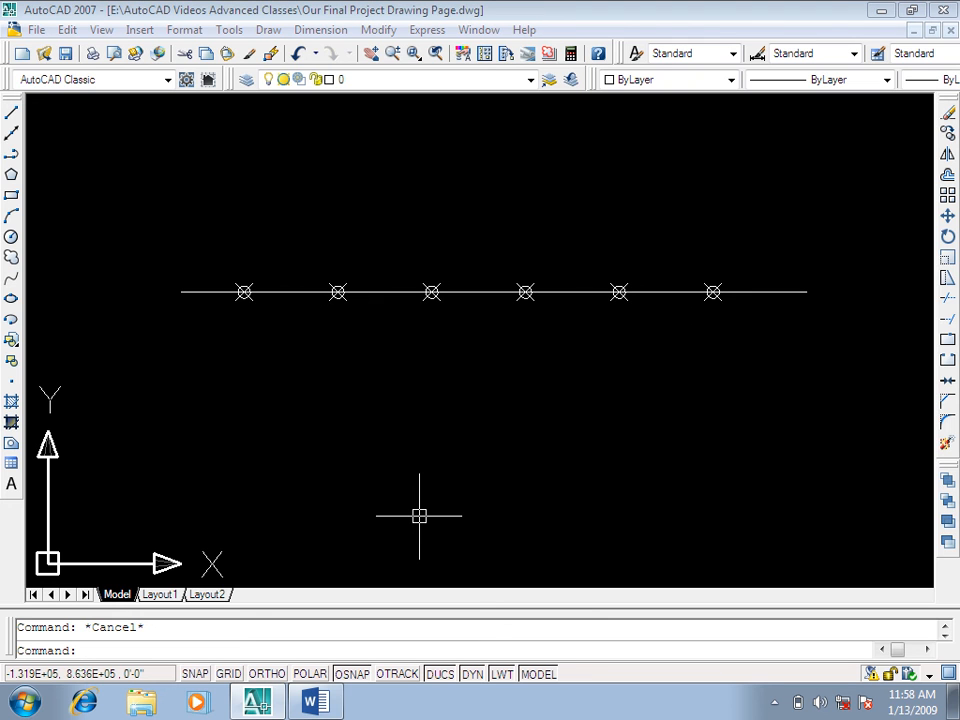
text(DDPTYPE)
key(Return)
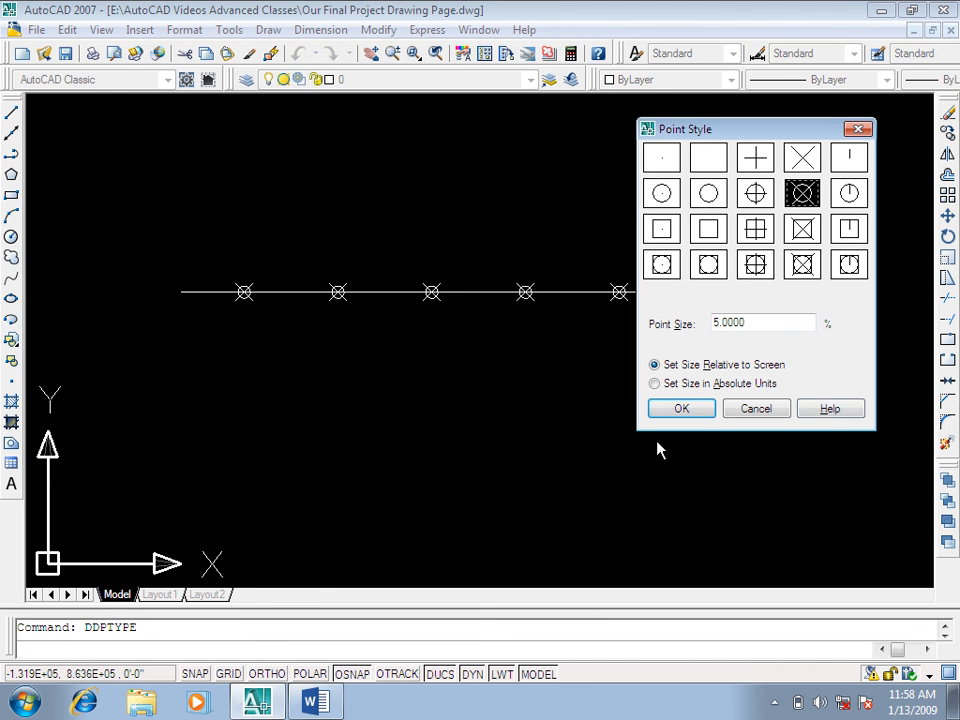
click(662, 158)
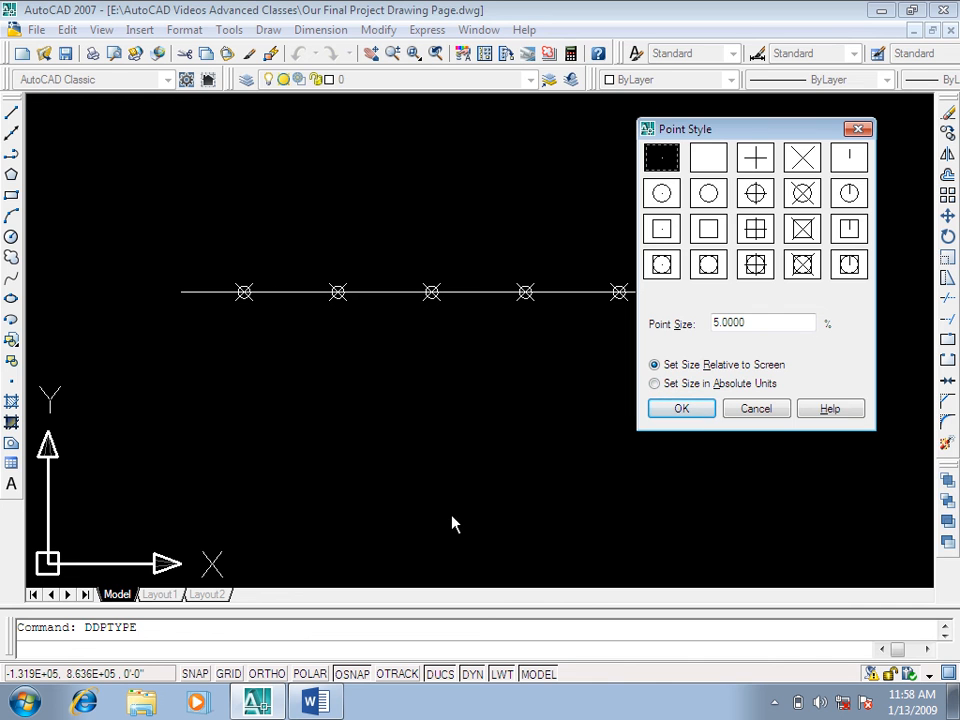
key(Escape)
Step: Undo the placement of the measured points on the horizontal line
key(ctrl+z)
key(ctrl+z)
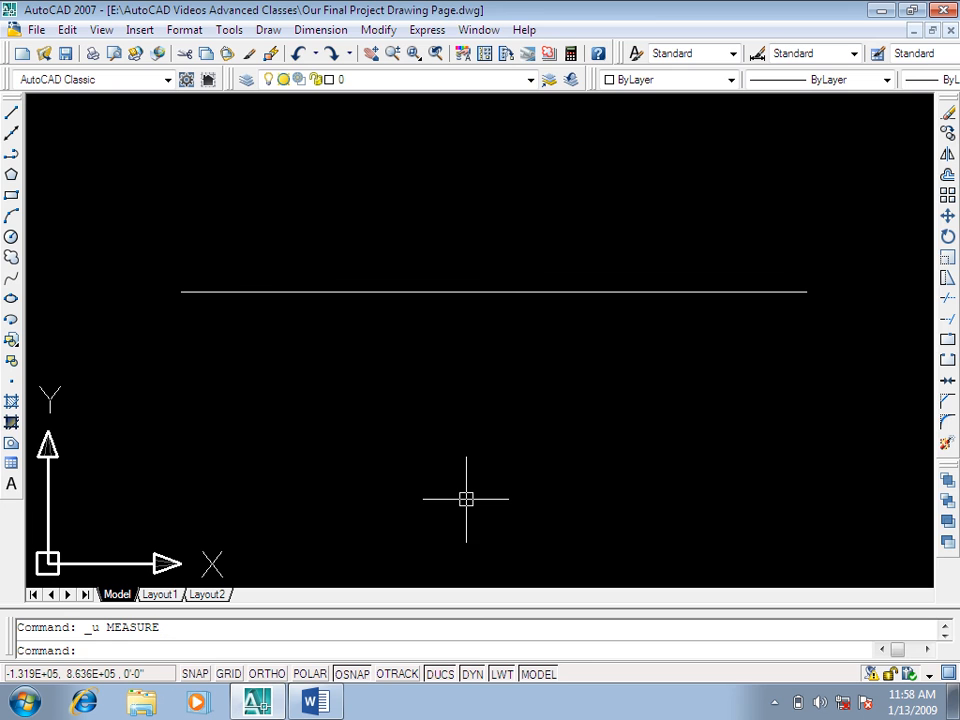
key(Escape)
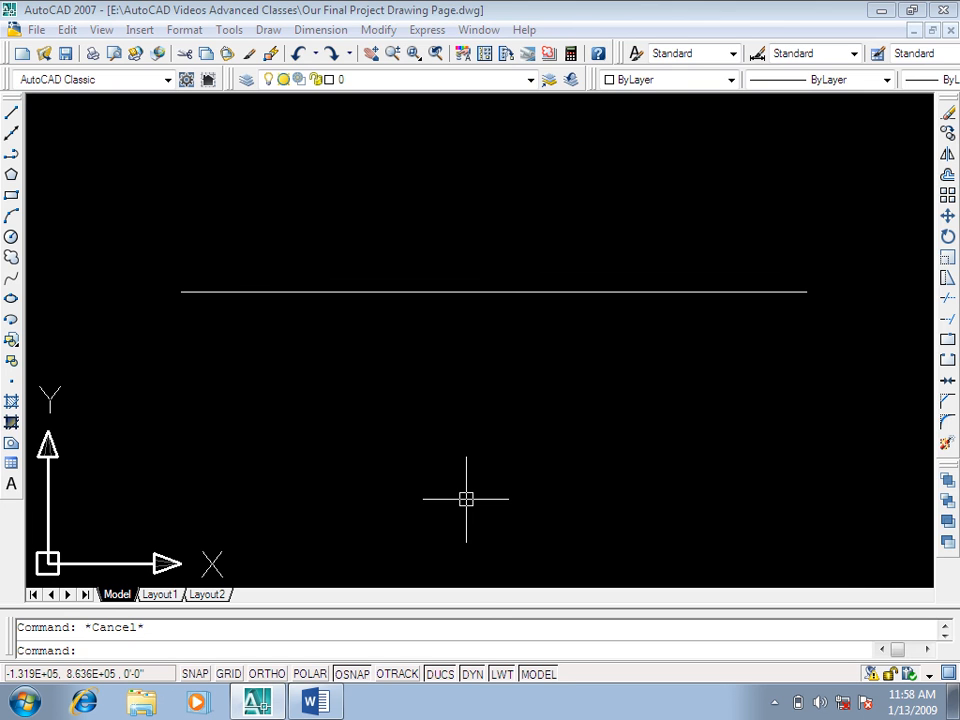
Step: Set the point style to the single dot with DDPTYPE, keeping the size relative to screen
key(Return)
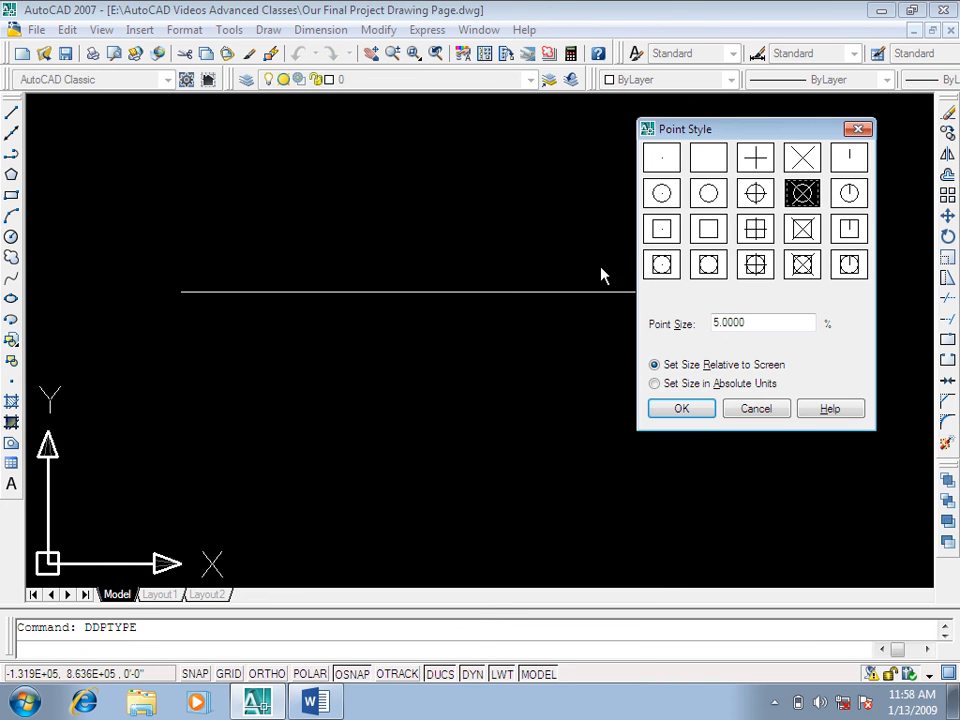
click(665, 157)
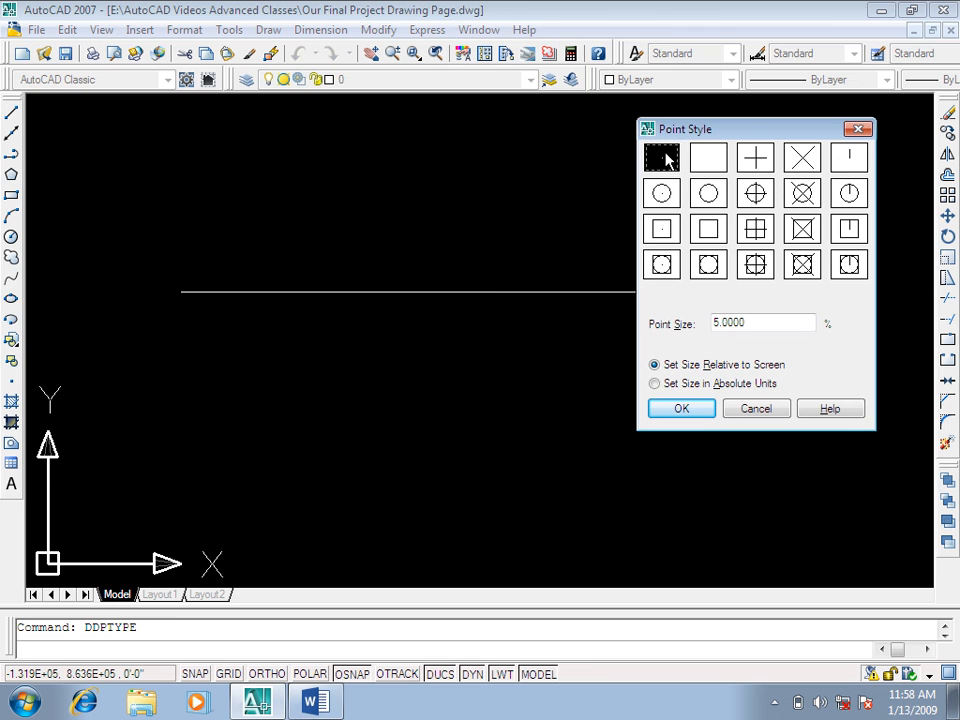
click(680, 410)
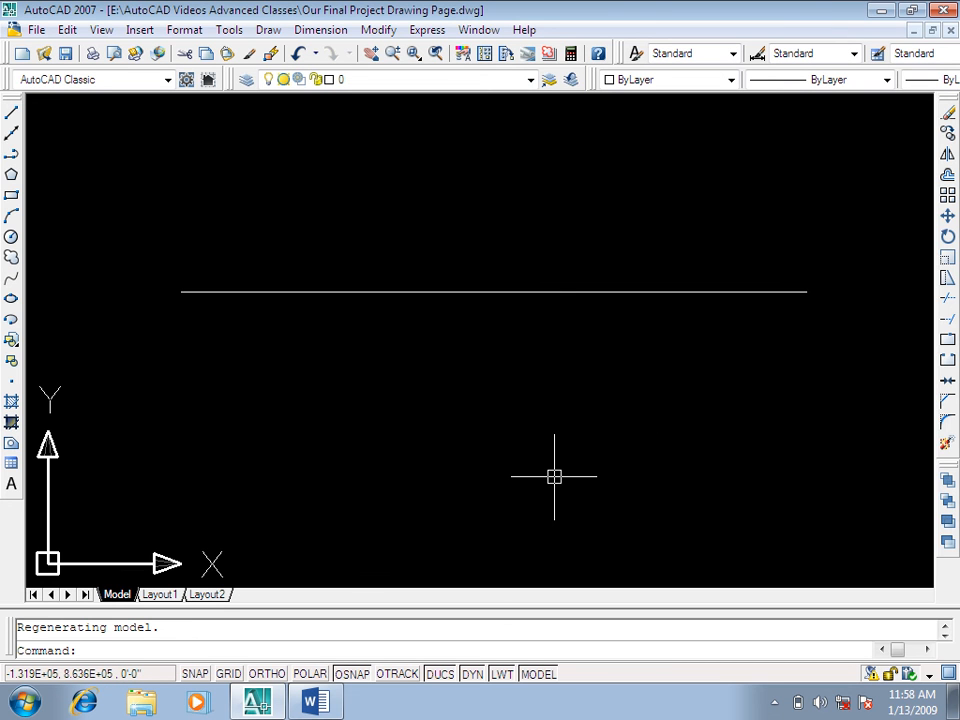
key(Return)
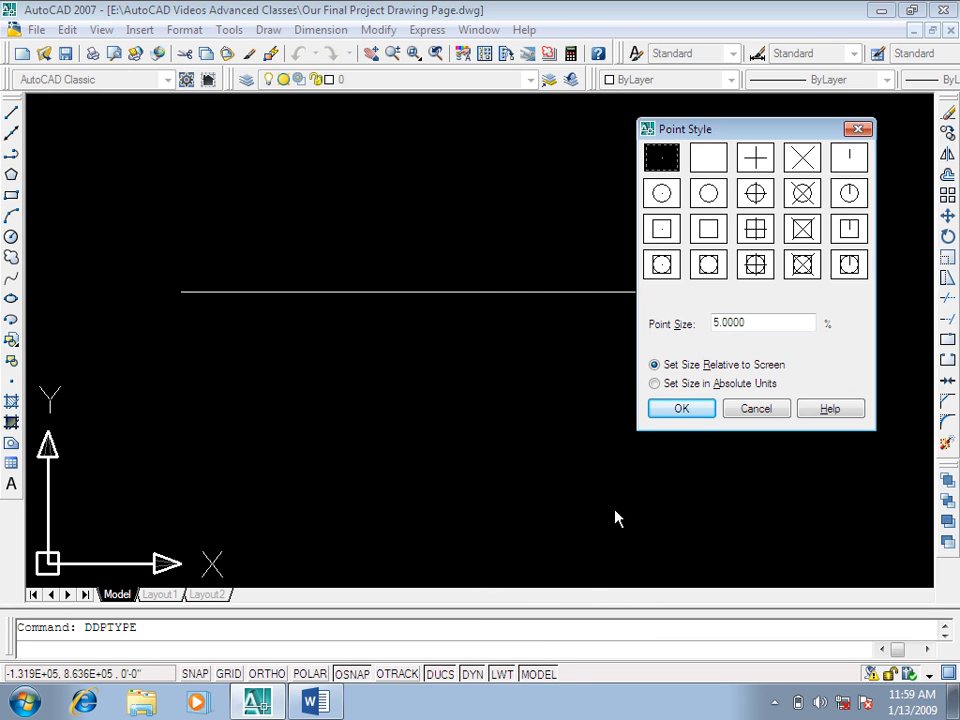
key(Escape)
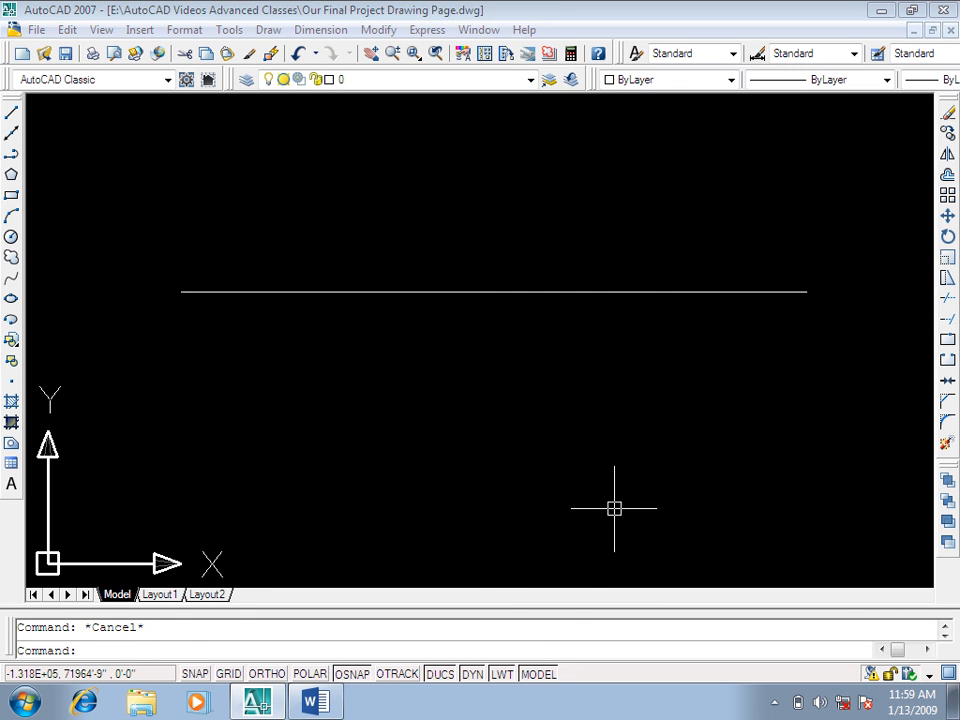
Step: Place points along the horizontal line with the ME (Measure) command at a 3' segment length, using the dot point style
text(me)
key(Return)
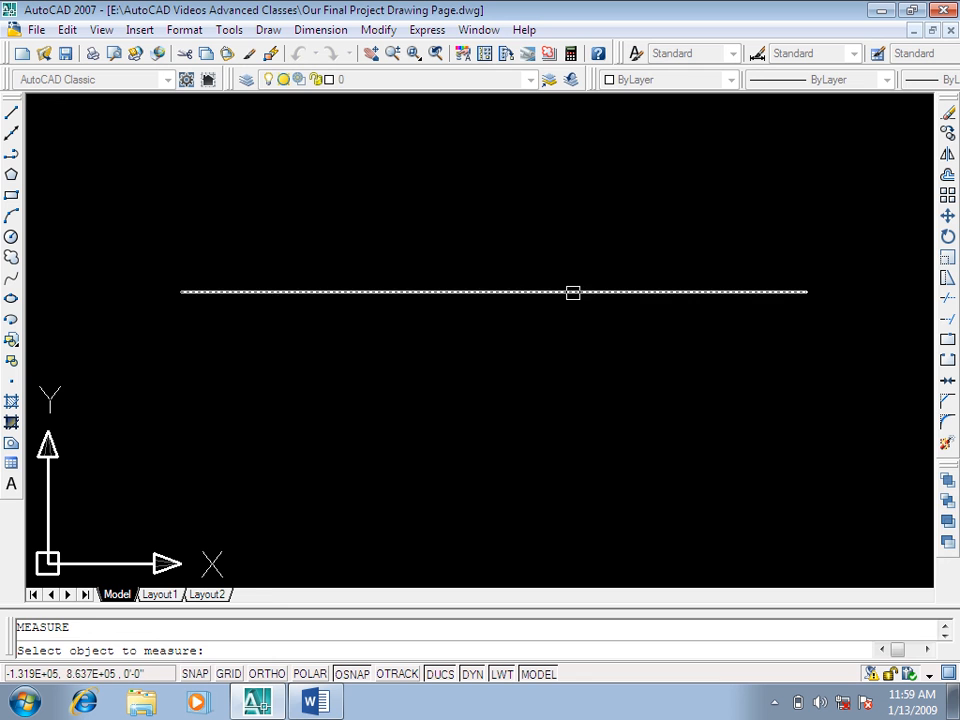
click(570, 291)
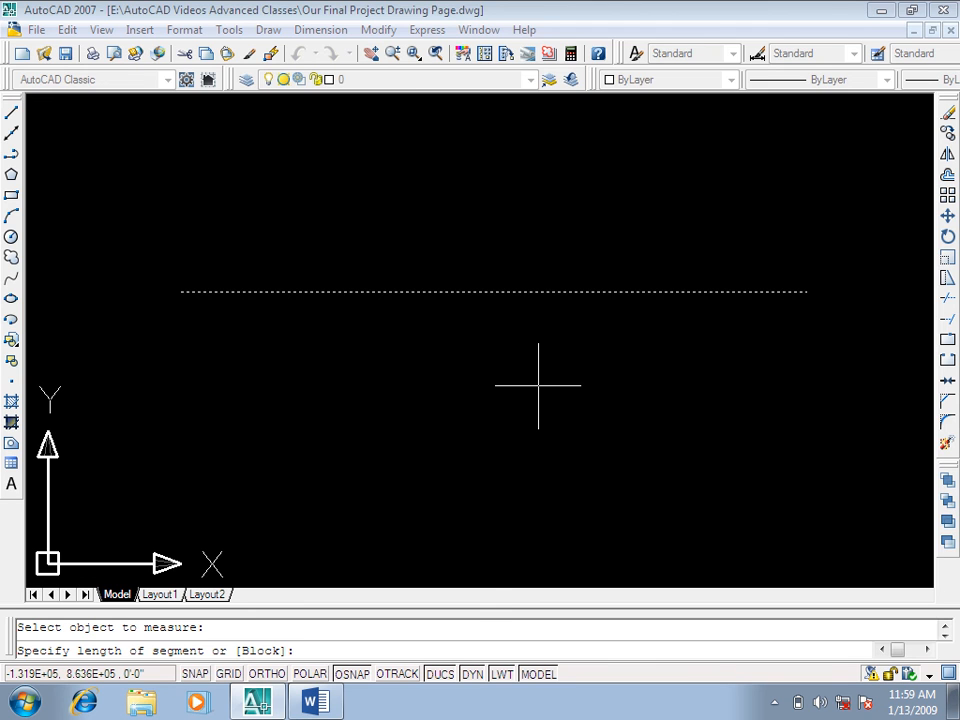
text(3')
key(Return)
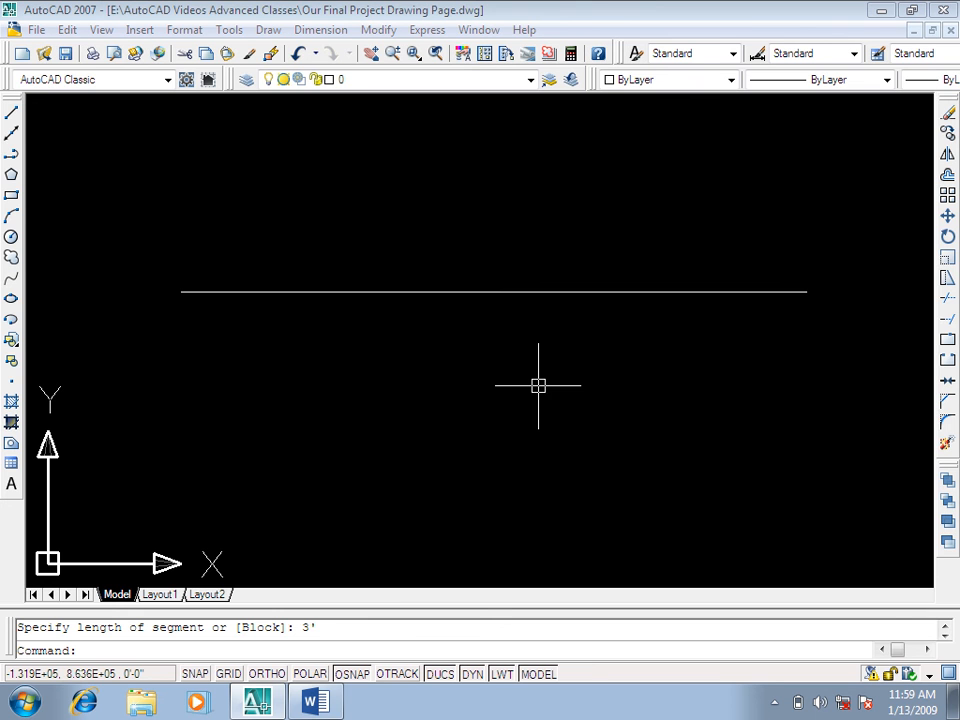
Step: Set the point style to the circle with a diagonal cross using DDPTYPE
text(DDPTYPE)
key(Return)
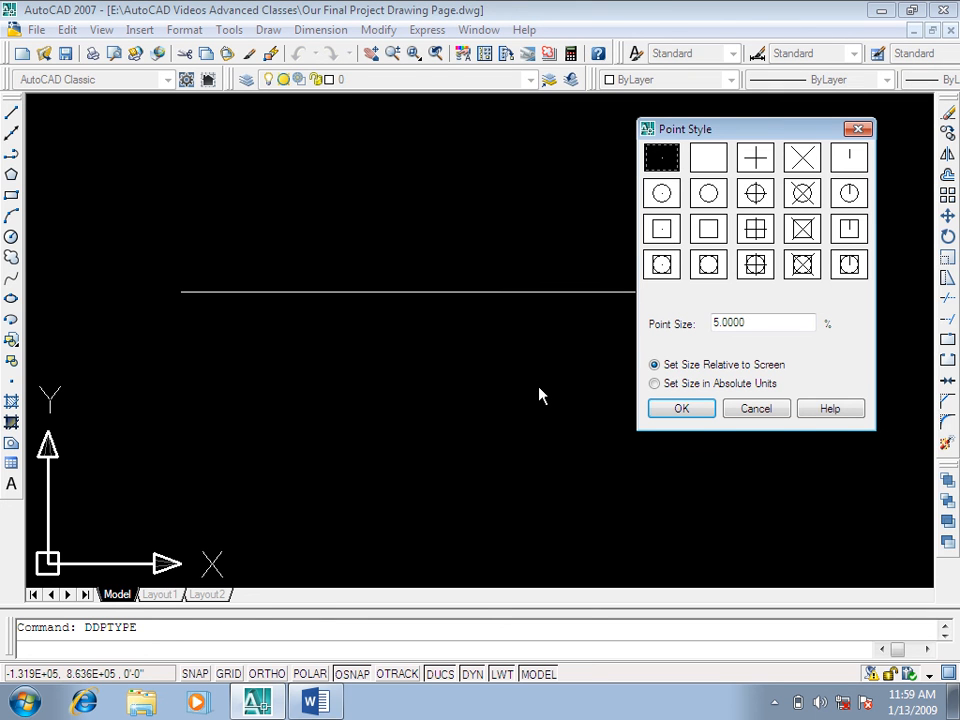
click(802, 193)
click(681, 408)
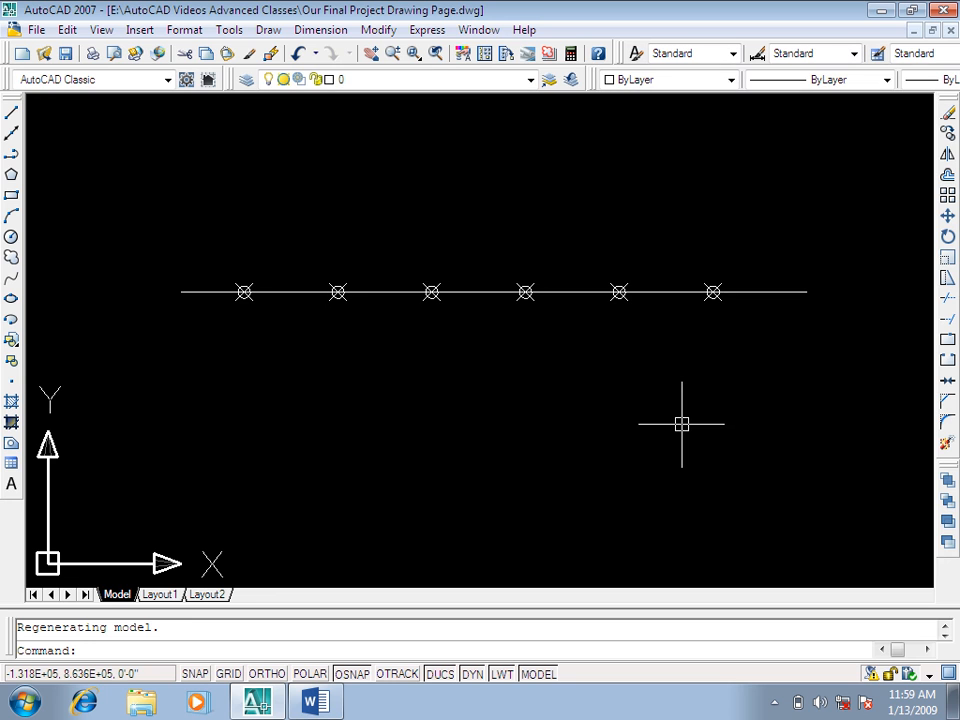
Step: Undo back through the Measure operation to remove the points from the horizontal line
key(ctrl+z)
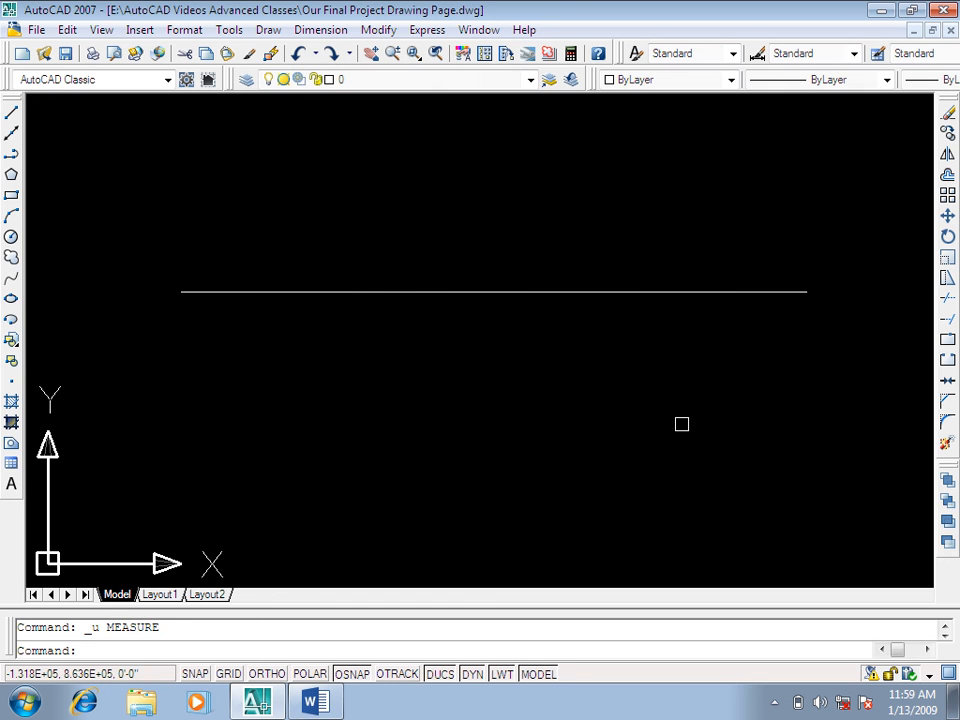
key(Escape)
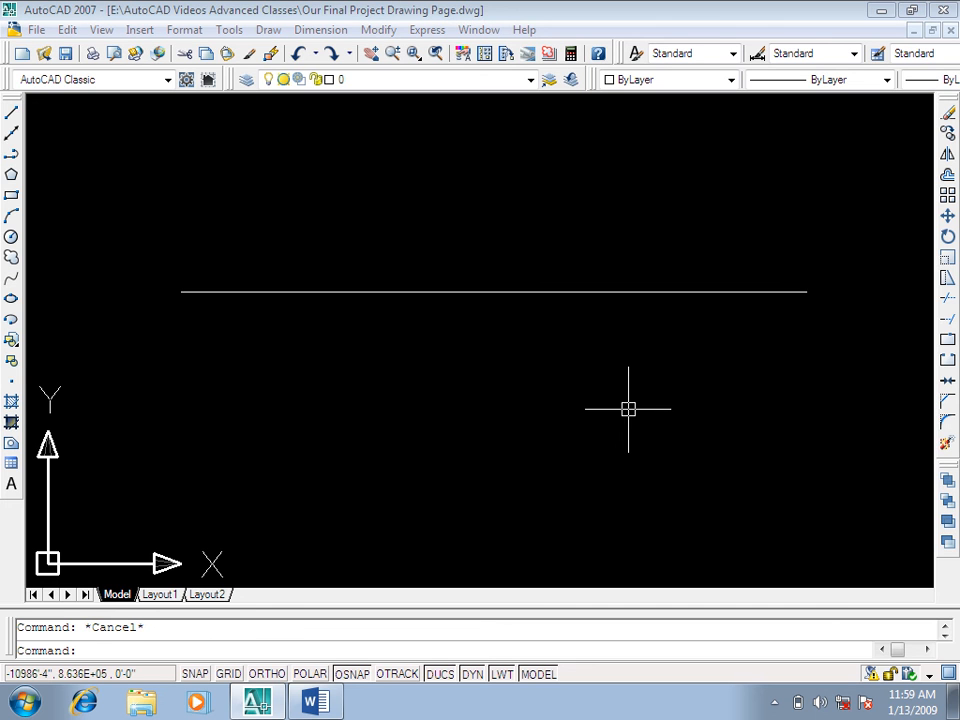
Step: Place the STAR block along the horizontal line with the ME (Measure) command, aligned with the object, using a segment length of 3'
text(ME)
key(Return)
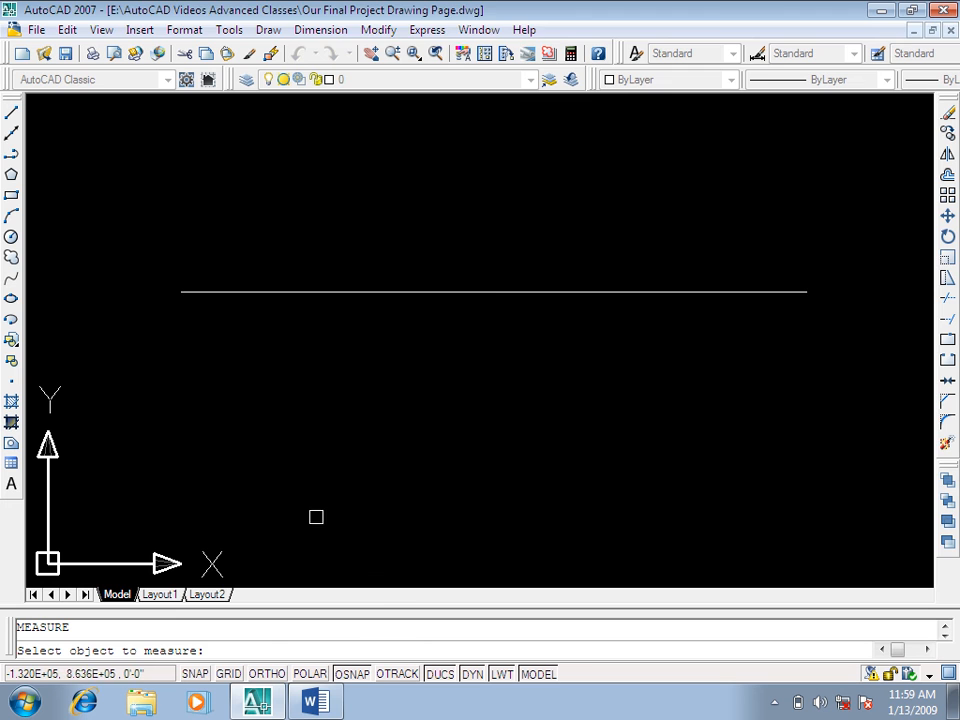
click(557, 290)
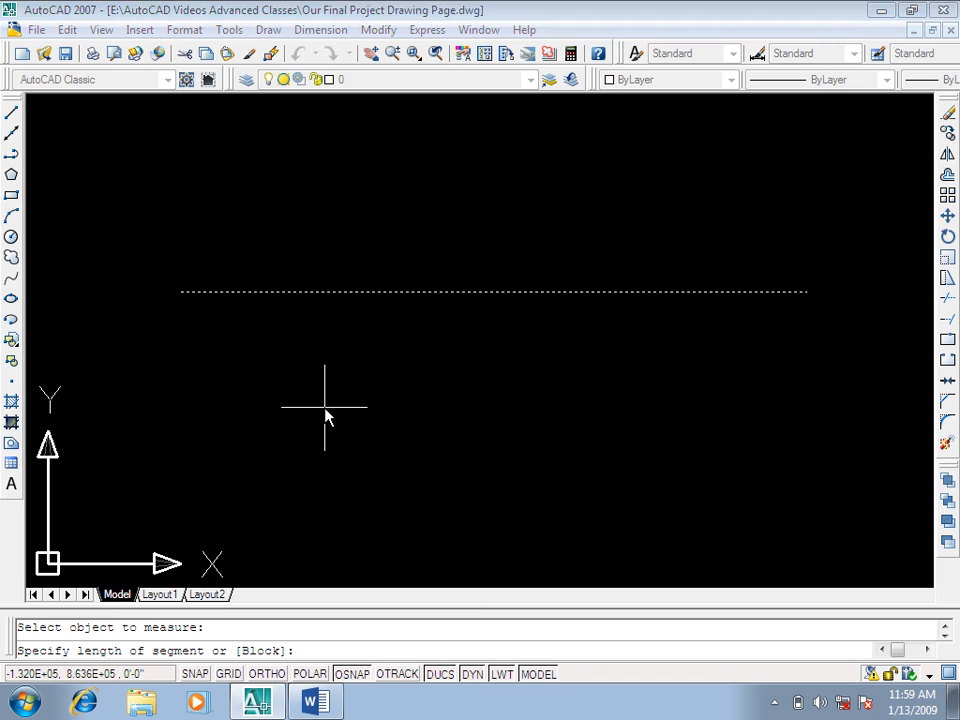
text(B)
key(Return)
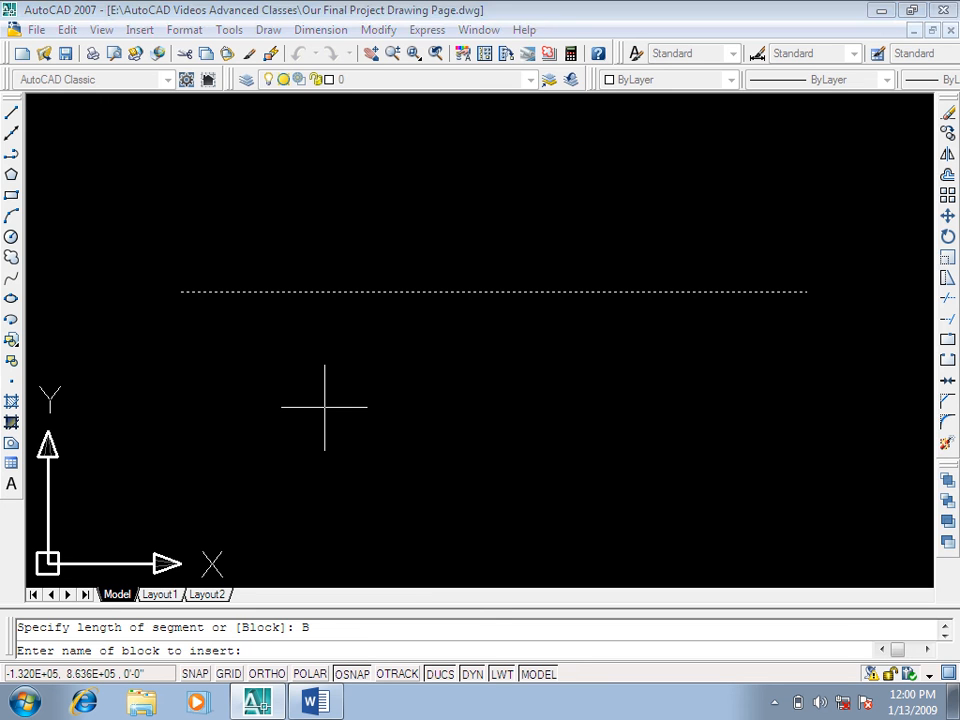
text(STAR)
key(Return)
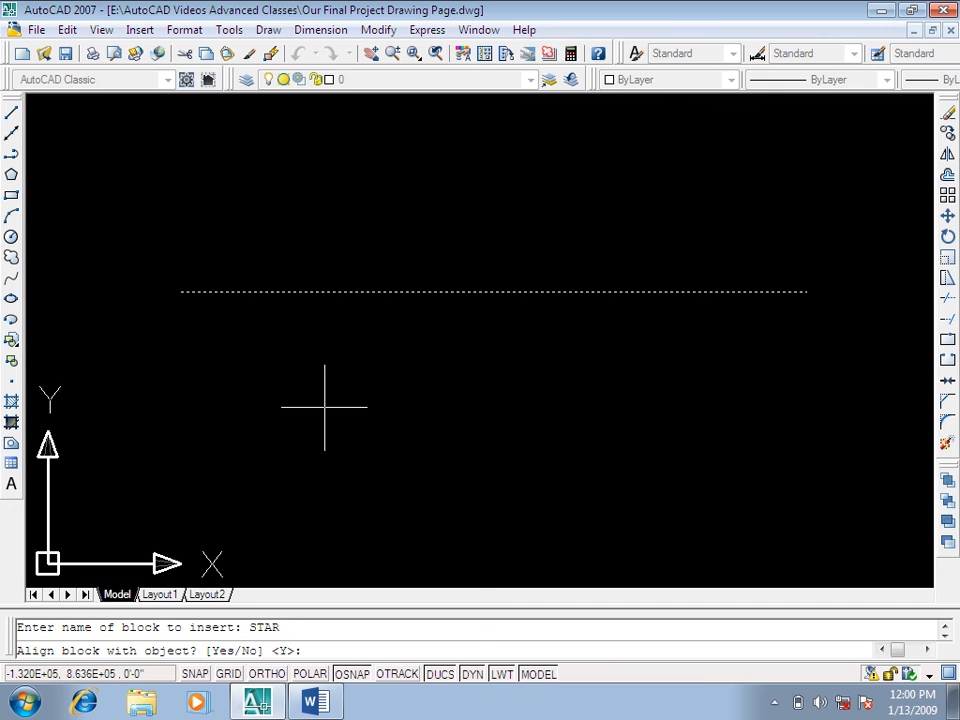
key(Return)
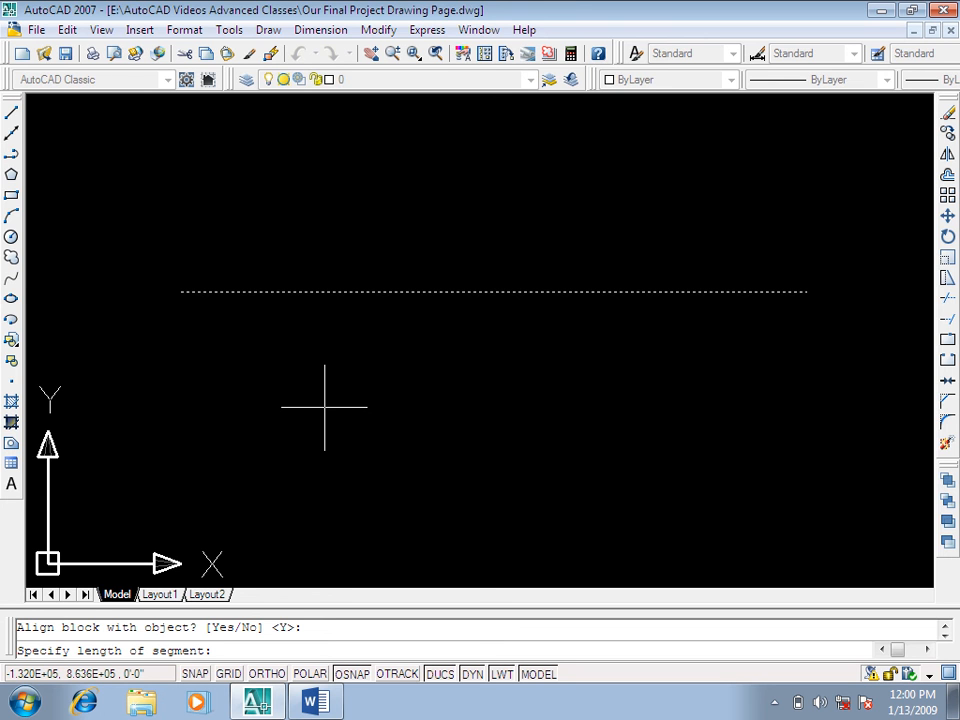
text(3')
key(Return)
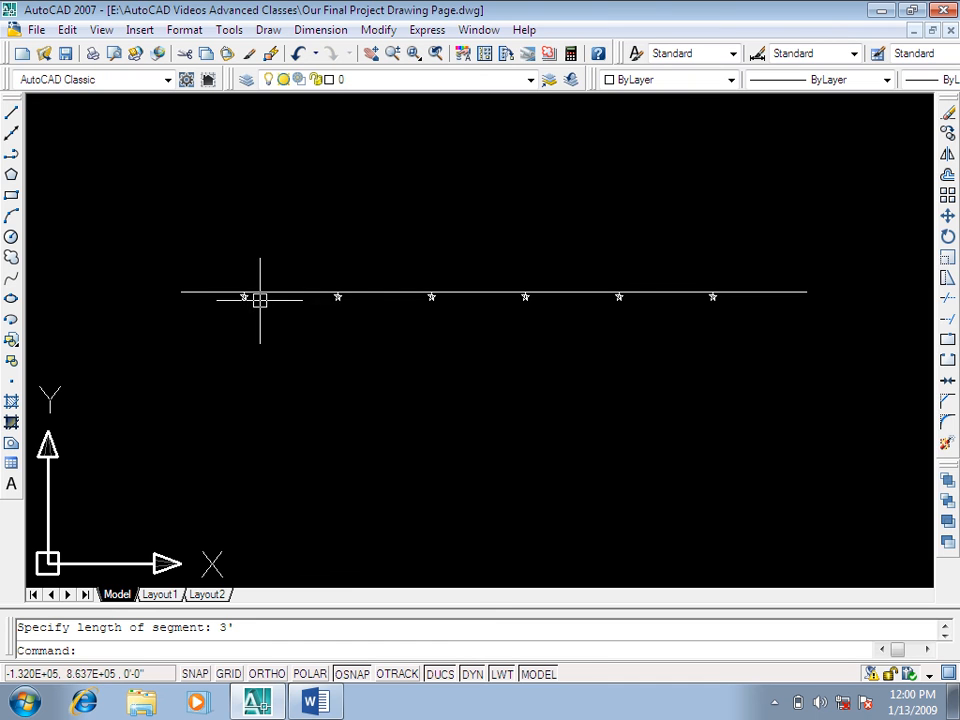
Step: Inspect a placed star, measure the distance between the tips of two adjacent stars with DI, and highlight the Delta X reading
scroll(236, 300, up, 8)
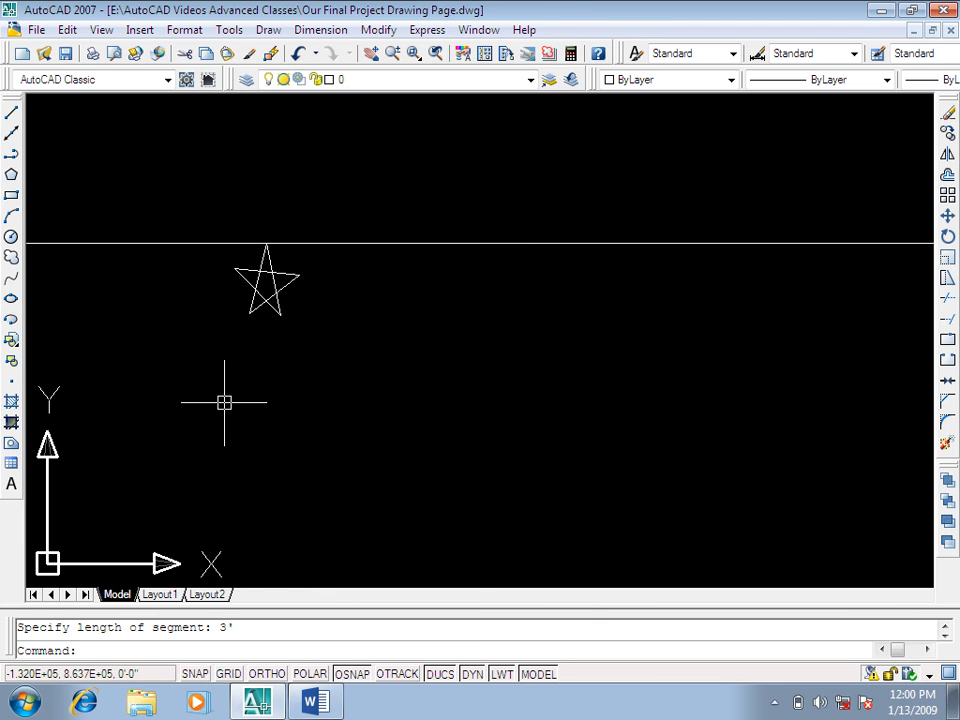
scroll(320, 343, down, 8)
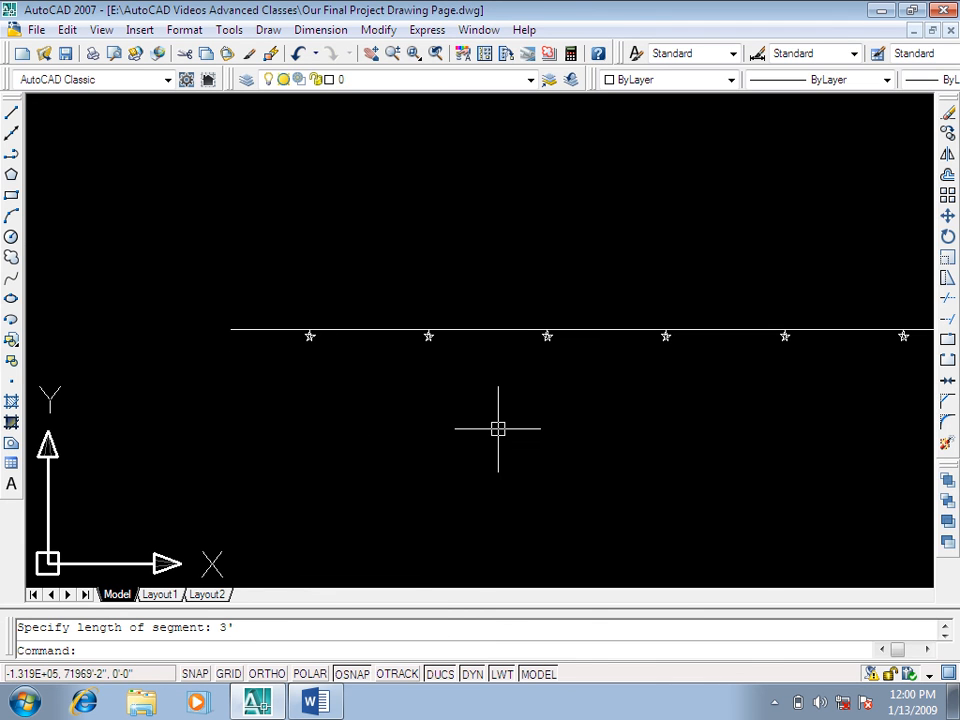
key(Escape)
text(DI)
key(Return)
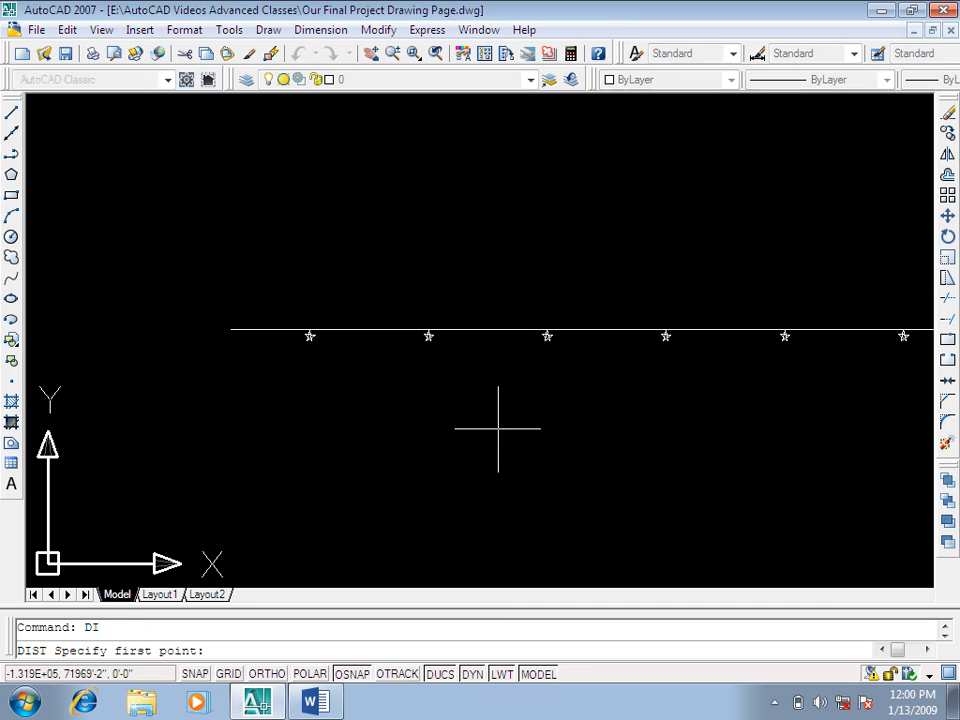
scroll(449, 343, up, 6)
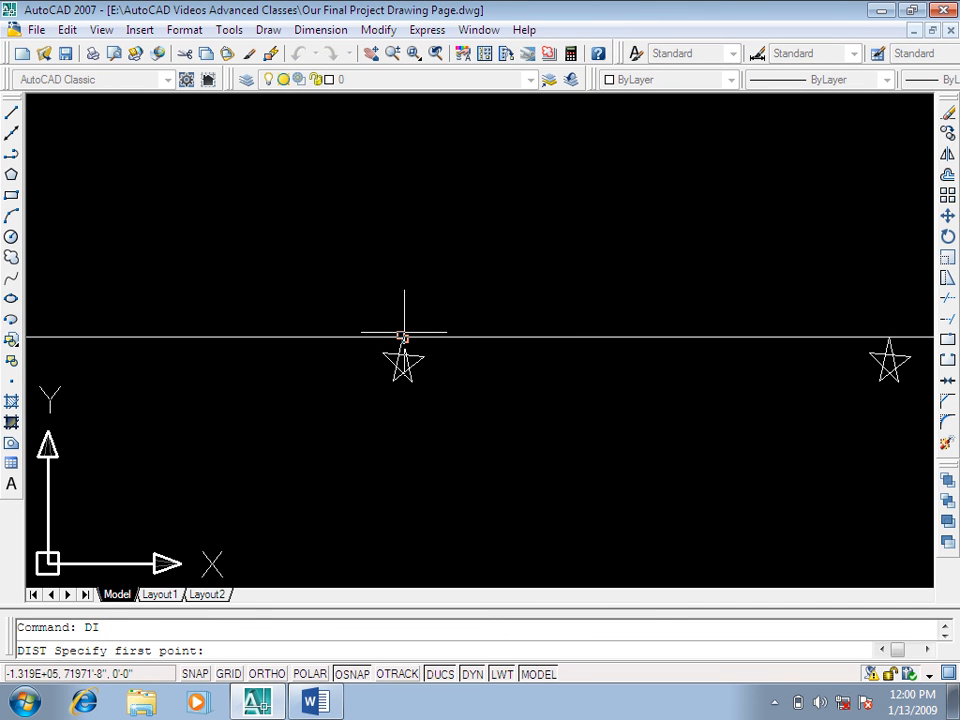
click(404, 336)
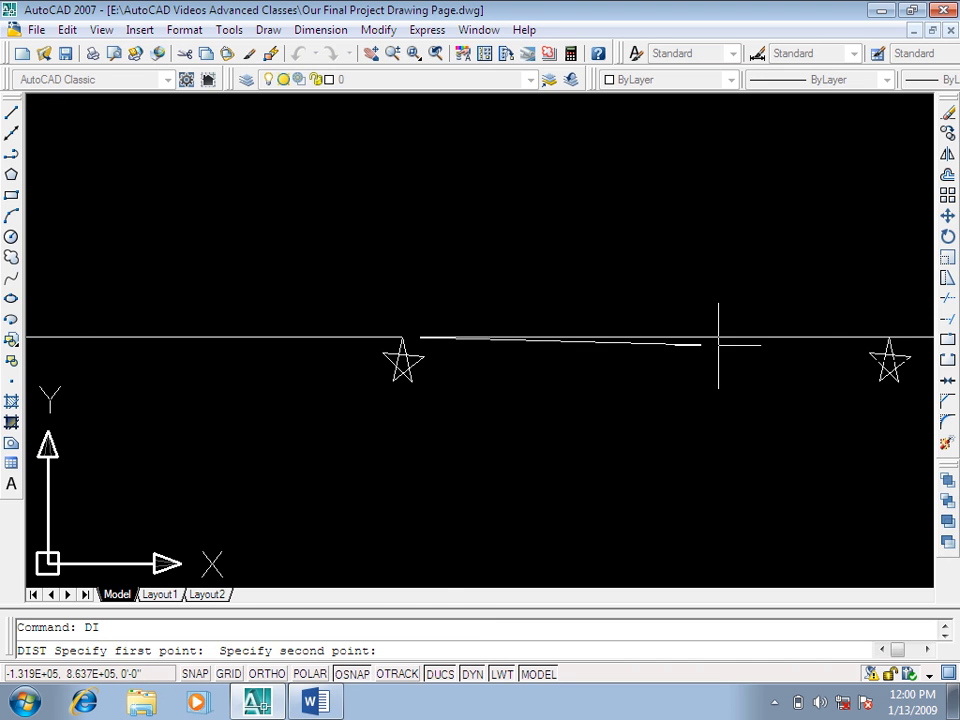
click(890, 339)
drag(138, 627, 46, 627)
scroll(422, 329, down, 5)
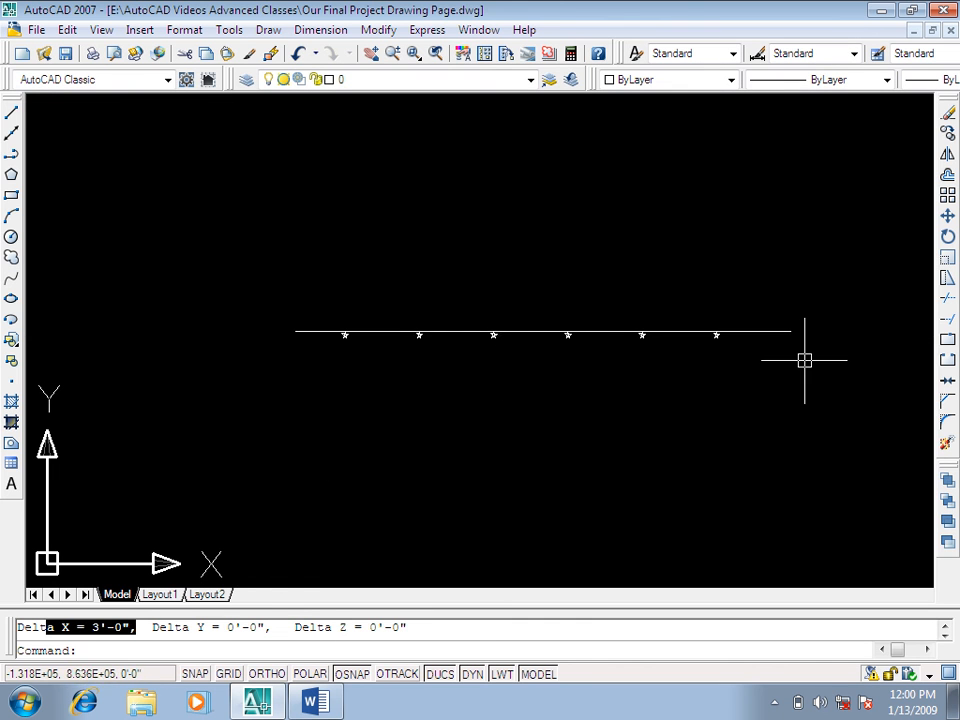
scroll(804, 358, up, 2)
Step: Add a quick dimension to the whole horizontal line, placing the dimension line below the stars
key(Escape)
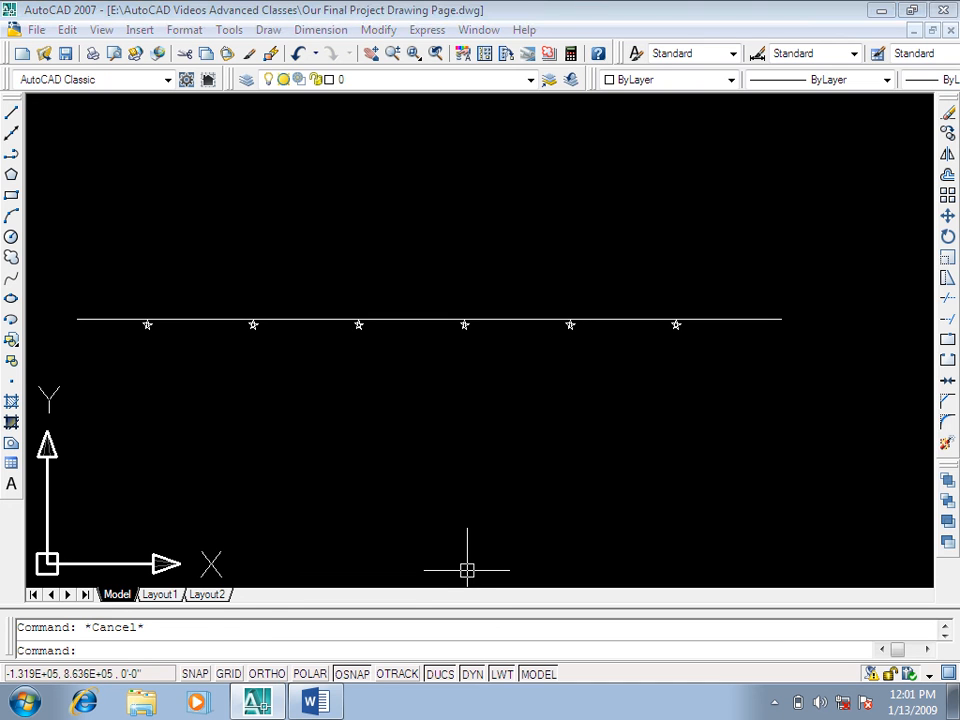
key(Return)
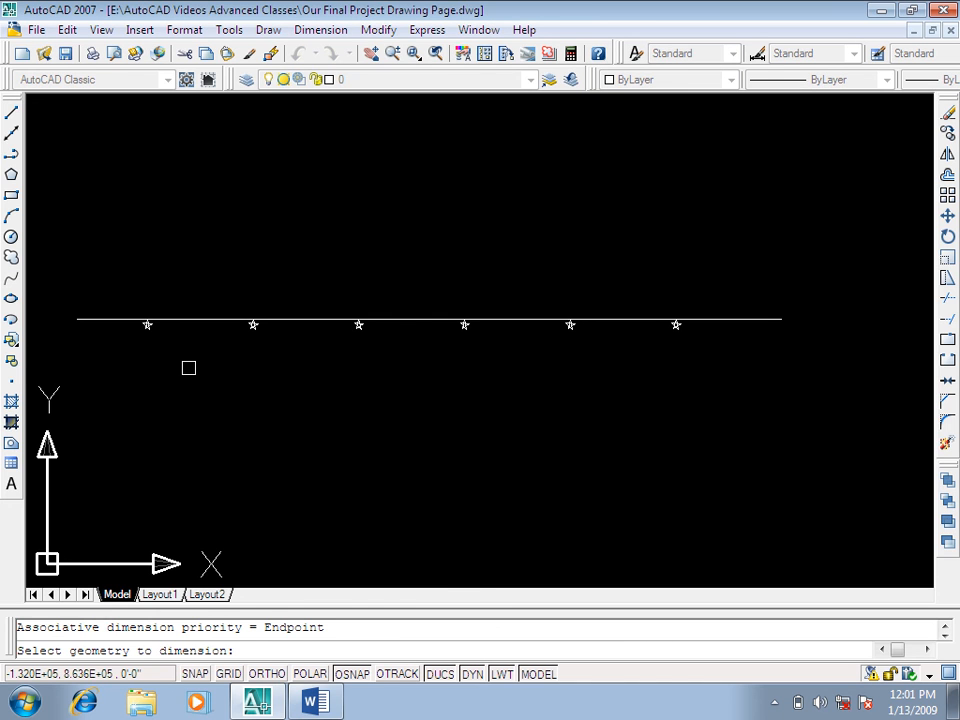
mouse_move(165, 486)
middle_down()
mouse_move(216, 499)
mouse_move(371, 399)
mouse_move(287, 407)
mouse_move(284, 385)
middle_up()
click(113, 156)
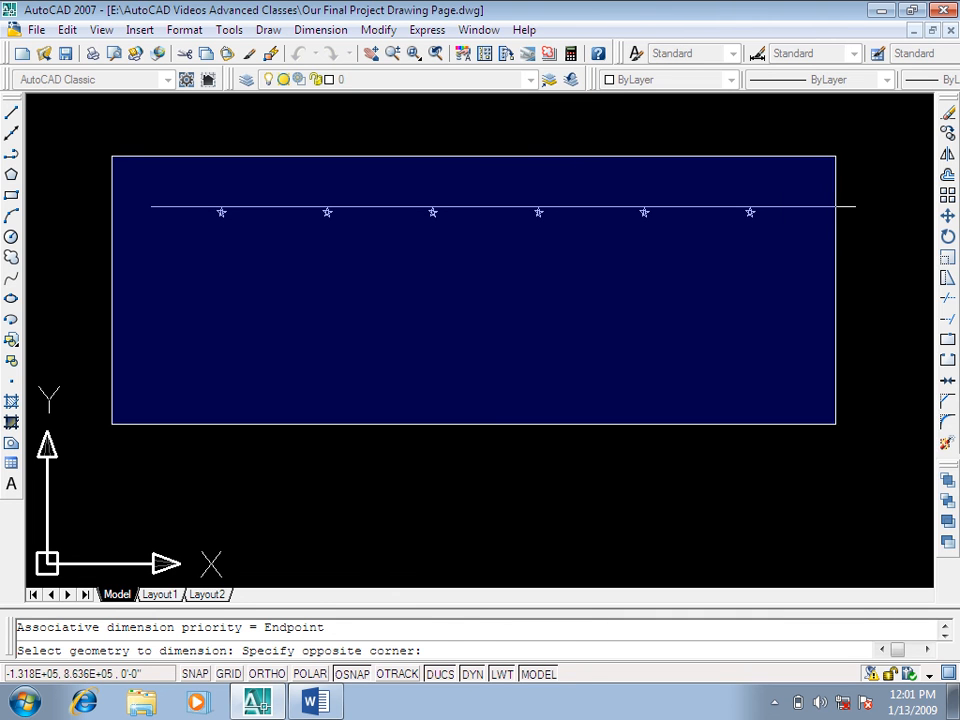
click(875, 420)
key(Return)
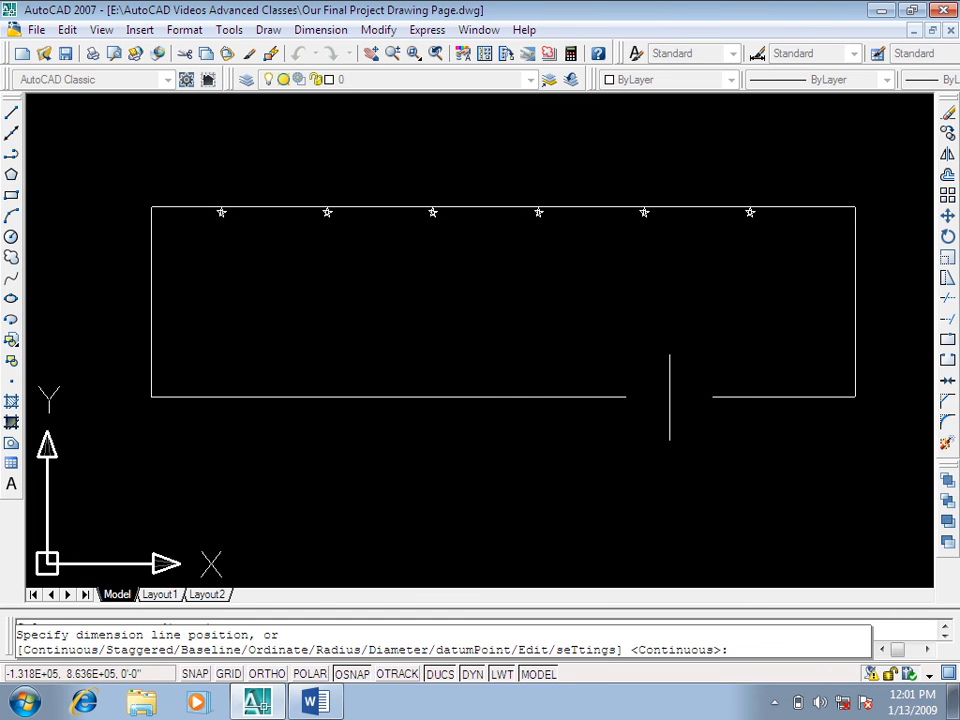
click(636, 343)
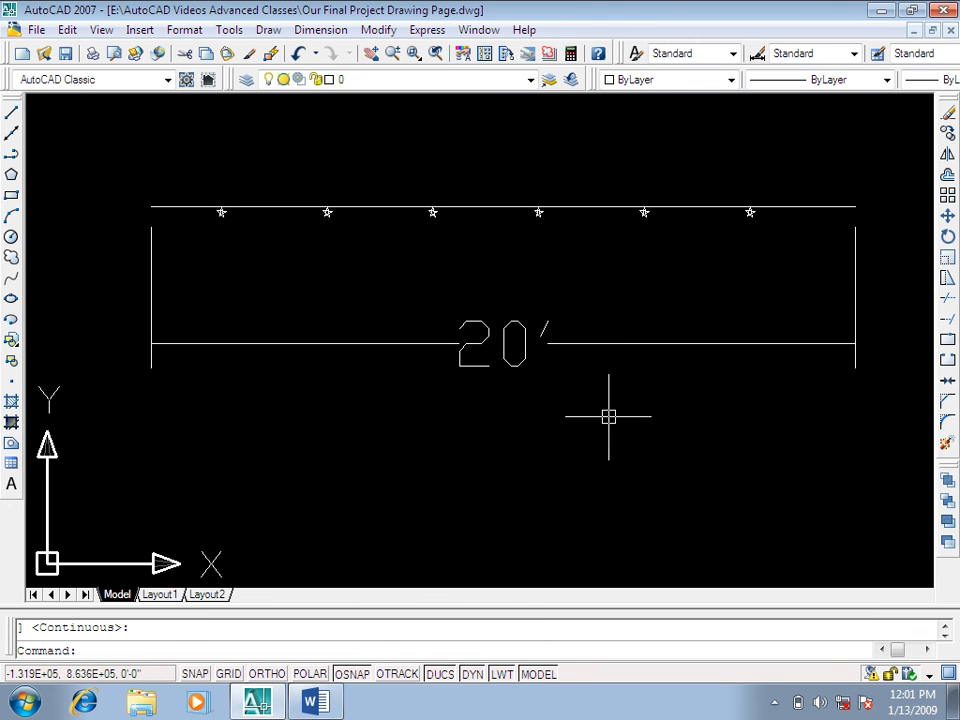
Step: Erase the overall dimension below the horizontal line
text(e)
key(Return)
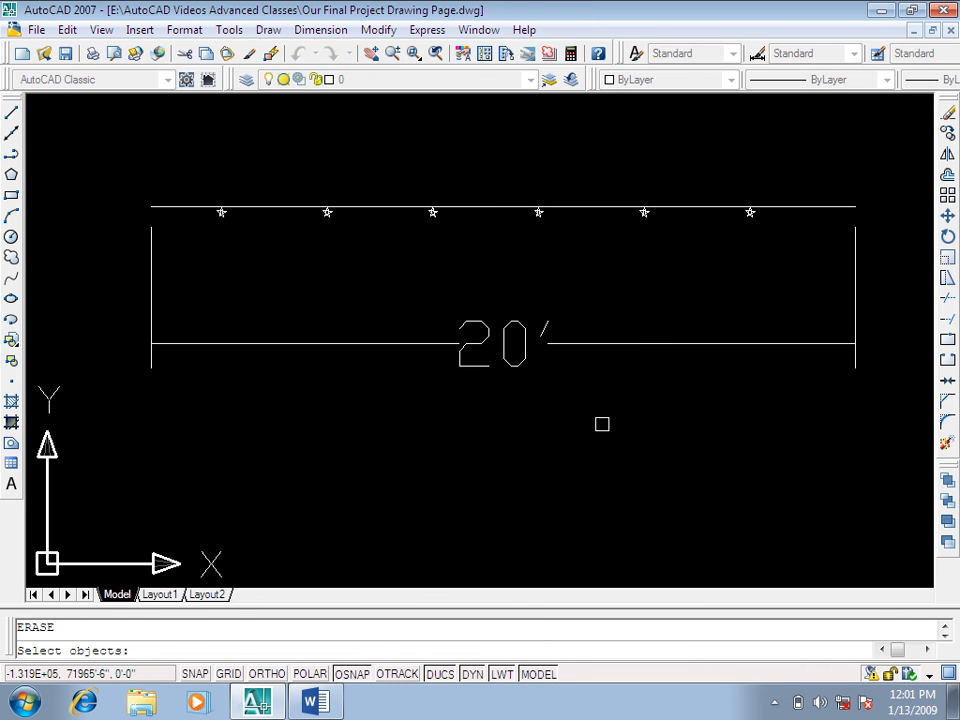
key(Escape)
text(e)
key(Return)
click(660, 302)
click(500, 585)
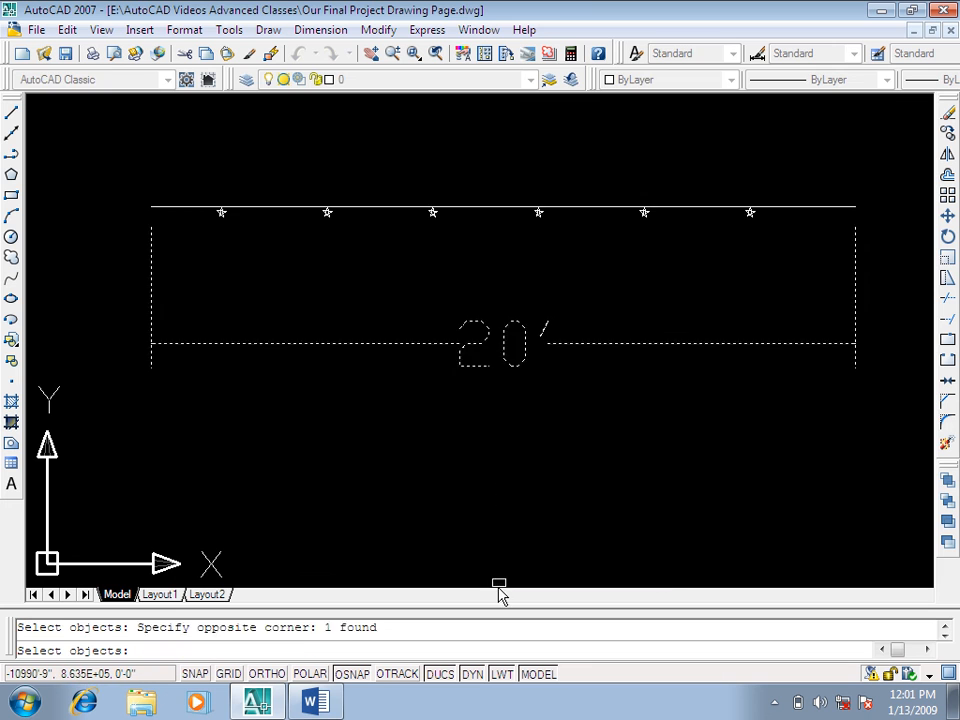
key(Return)
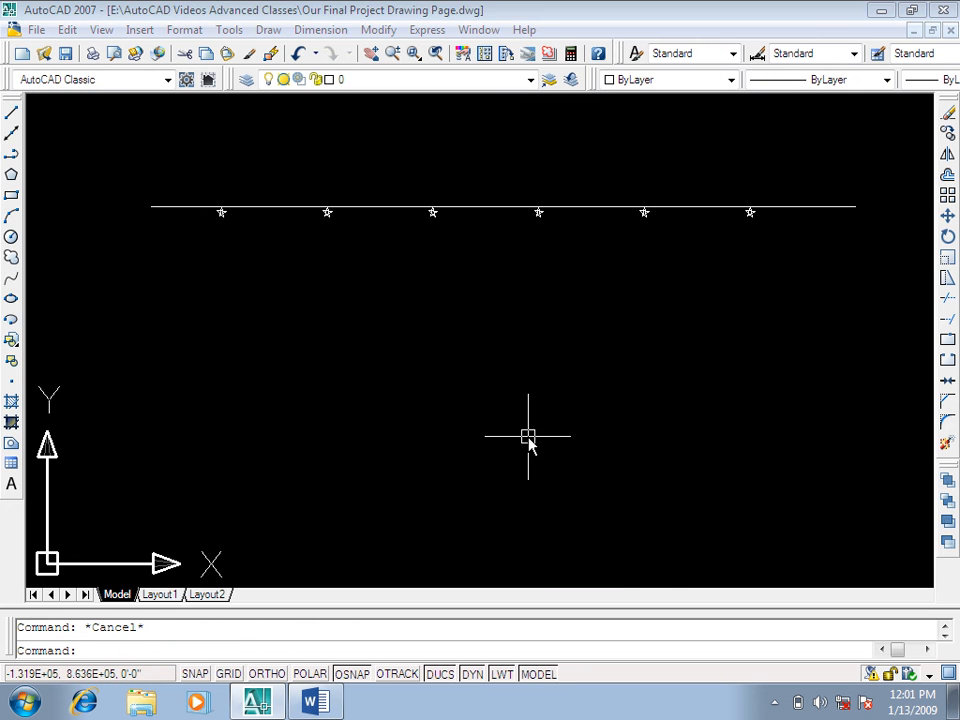
Step: Measure the distance between the tips of the last two stars at the right end of the line with DI
text(di)
key(Return)
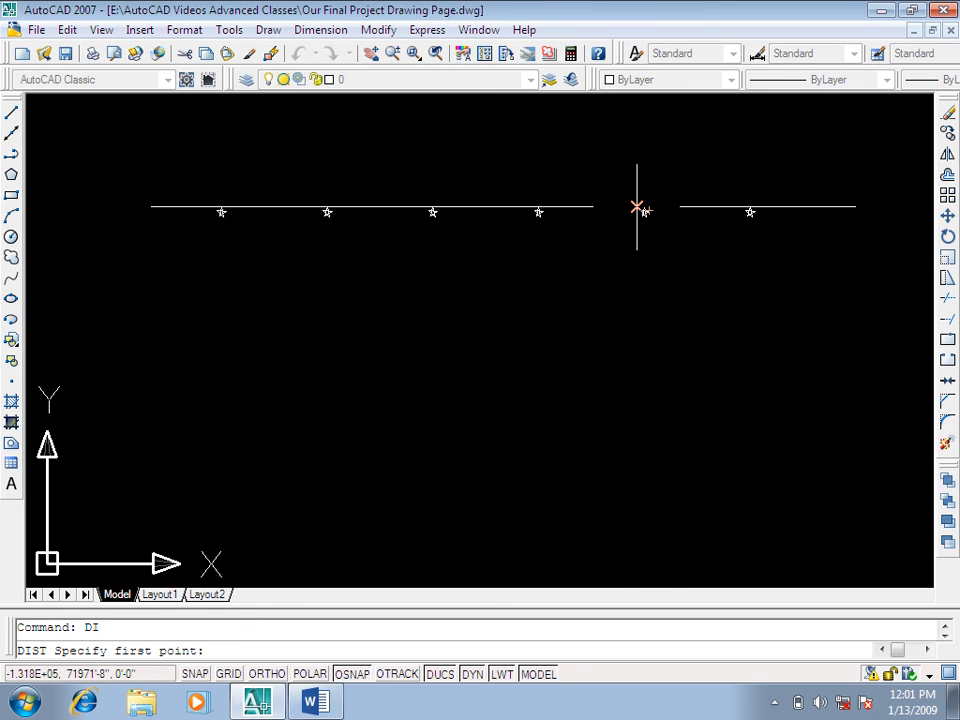
scroll(648, 208, up, 5)
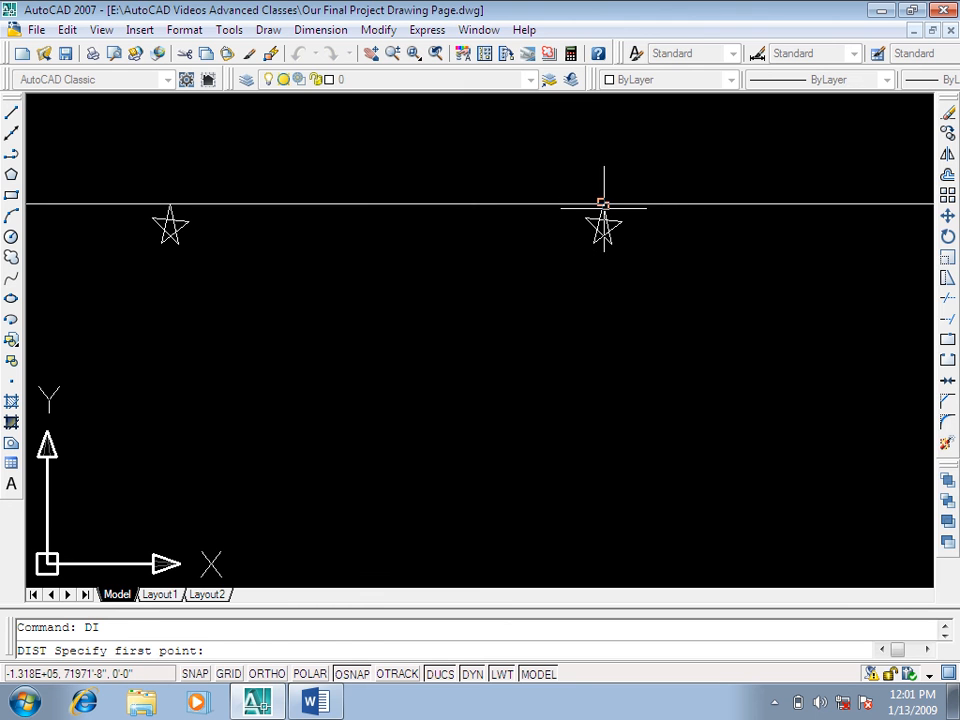
click(603, 204)
scroll(742, 220, down, 6)
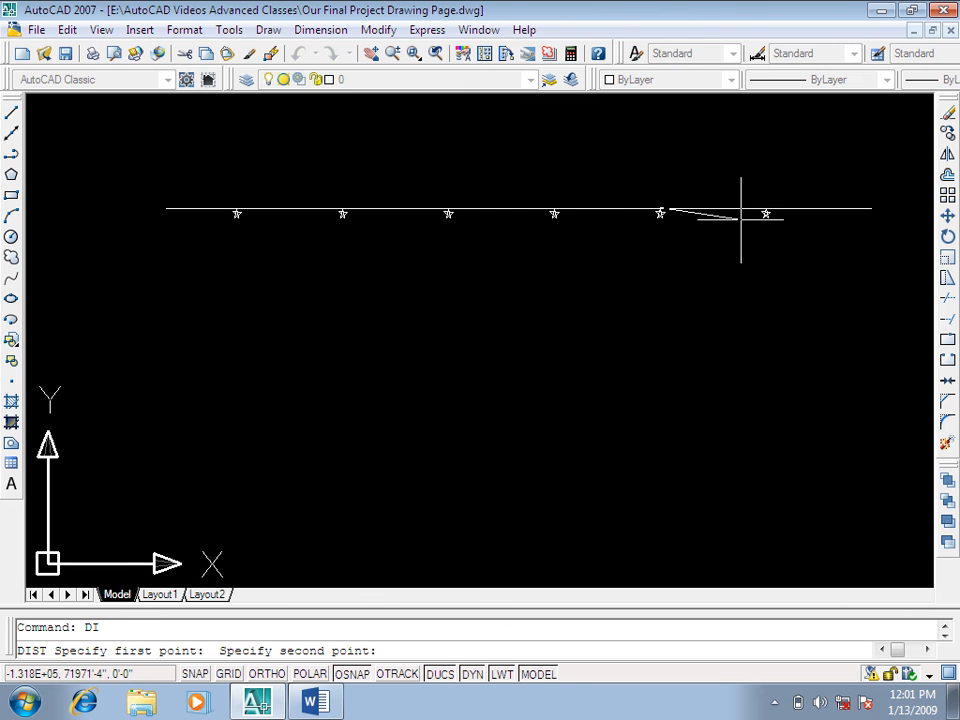
scroll(741, 230, up, 5)
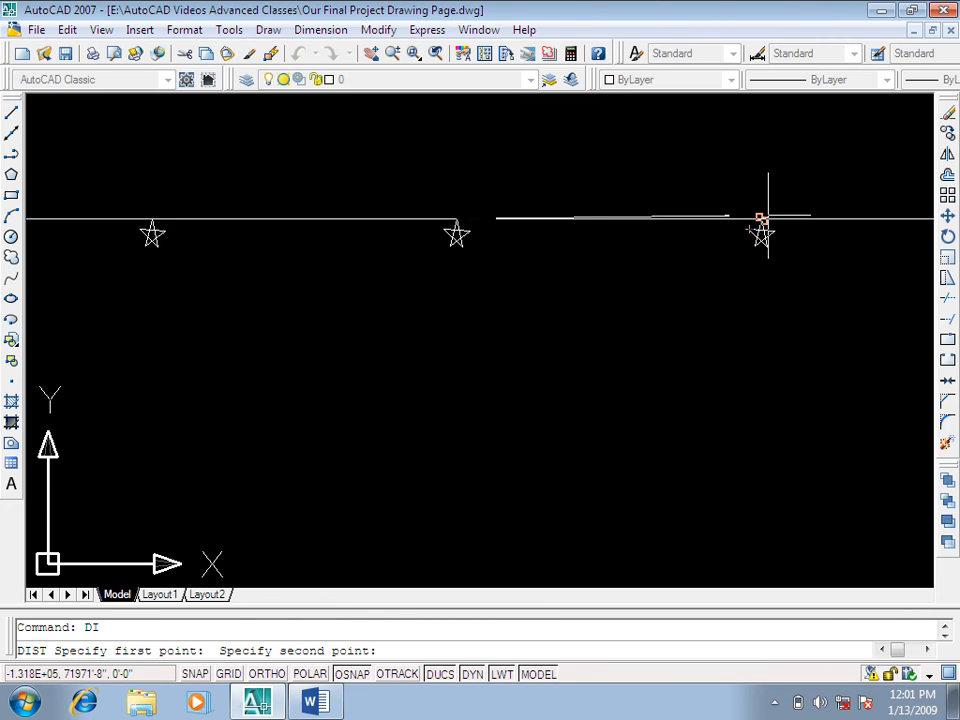
click(761, 217)
scroll(760, 222, down, 5)
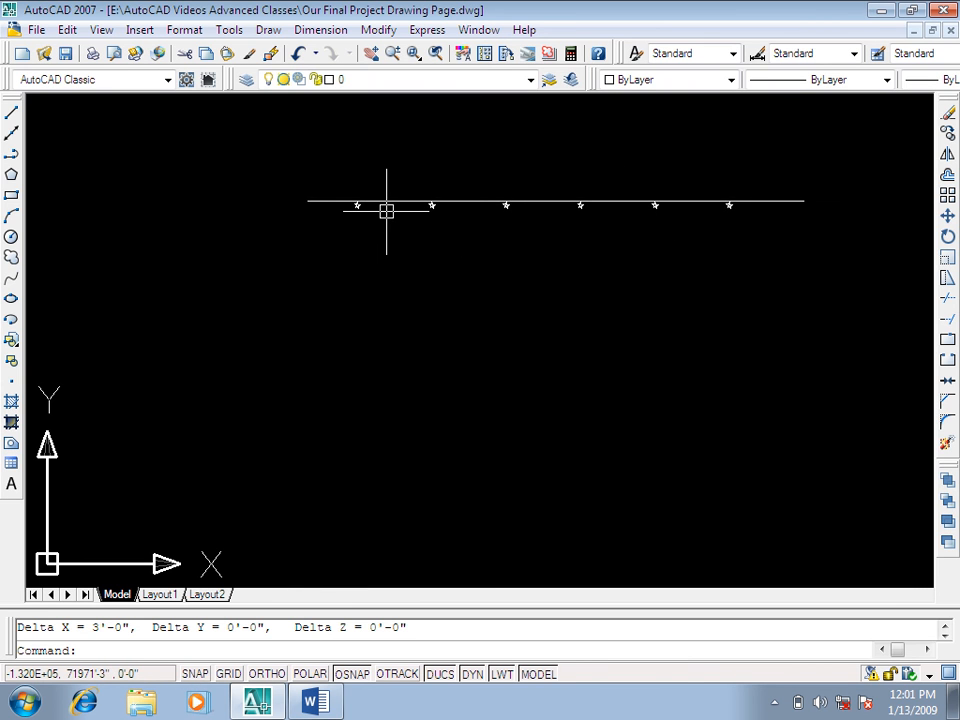
Step: Measure the distance from the first star's tip to the line's left end with DI, and highlight the Delta X reading
scroll(340, 192, up, 4)
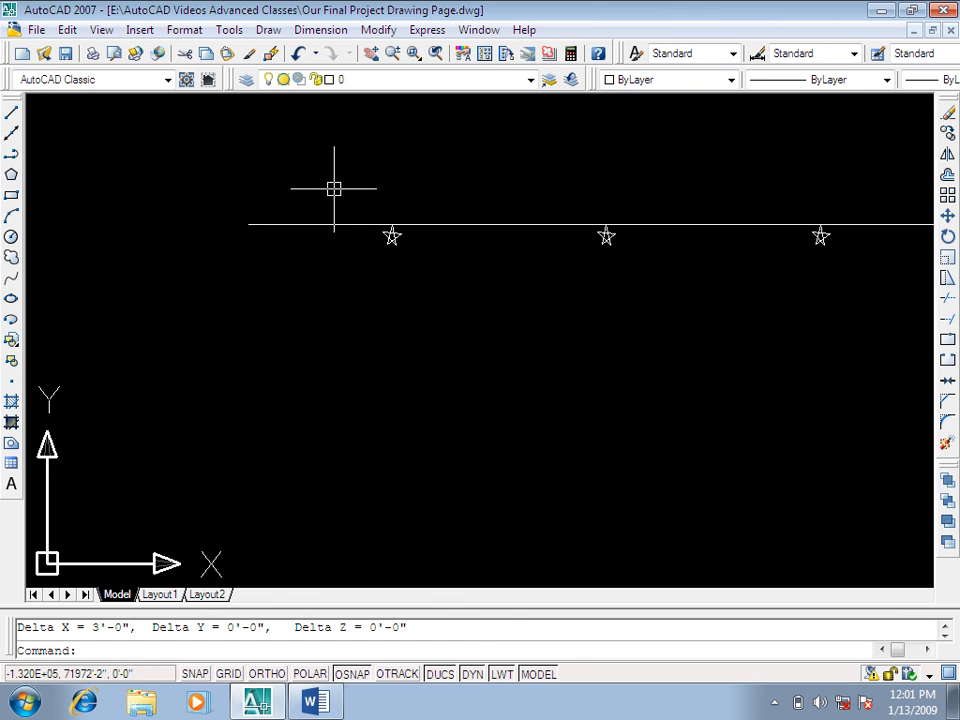
key(Escape)
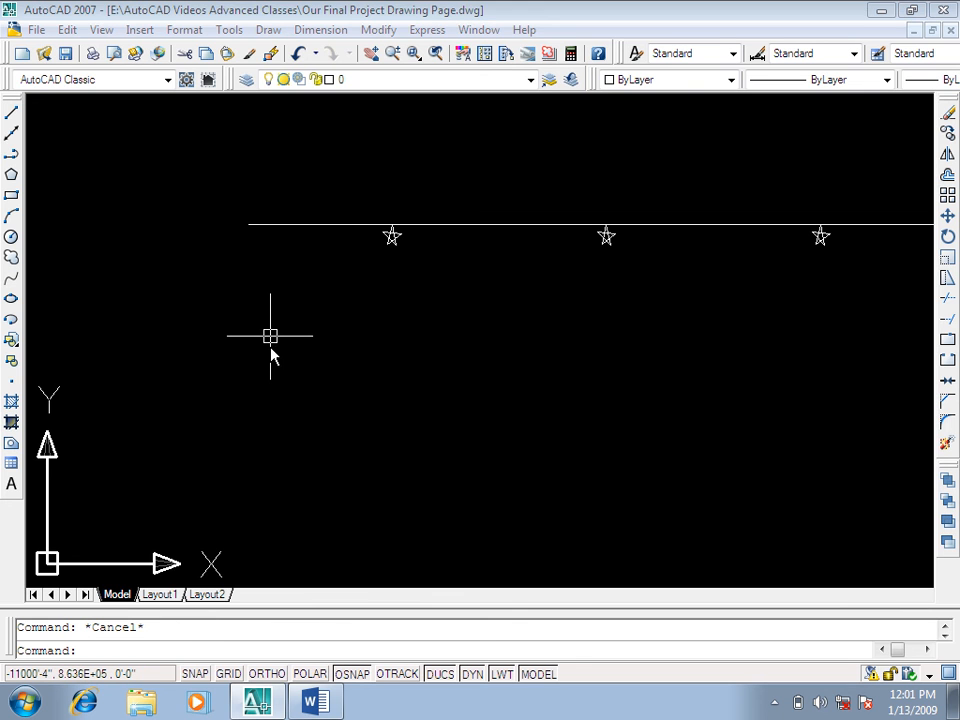
text(DI)
key(Return)
scroll(347, 238, up, 3)
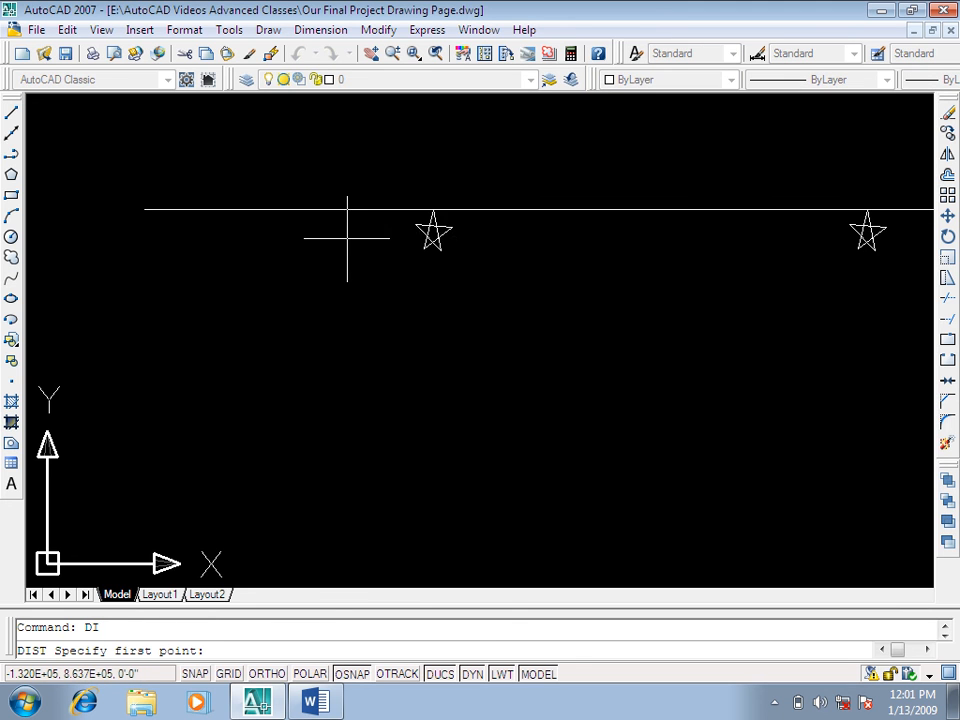
click(432, 209)
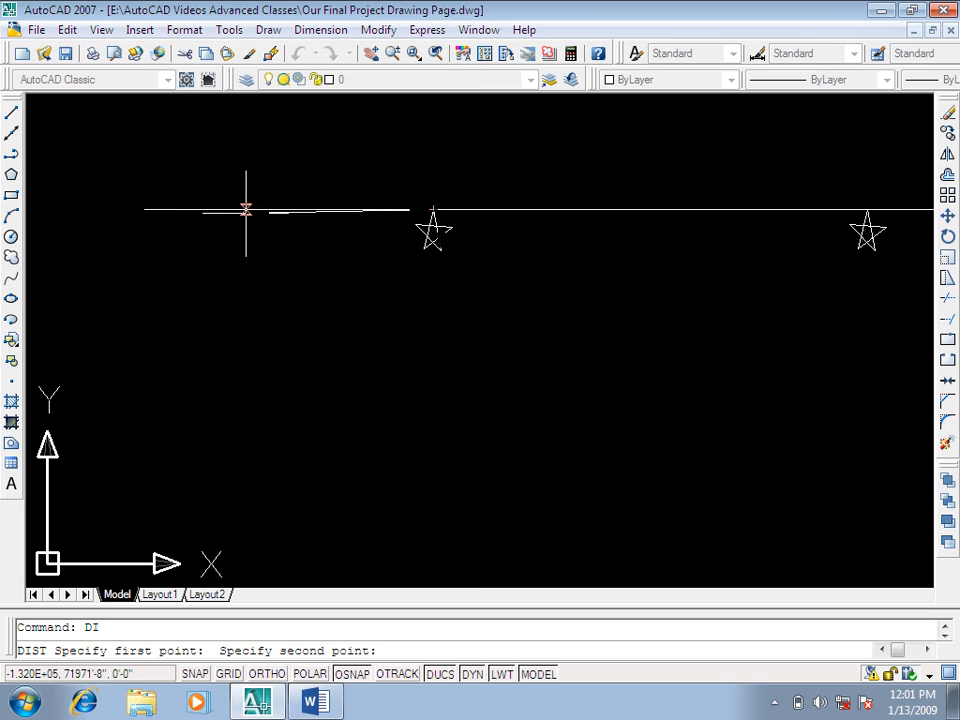
click(143, 209)
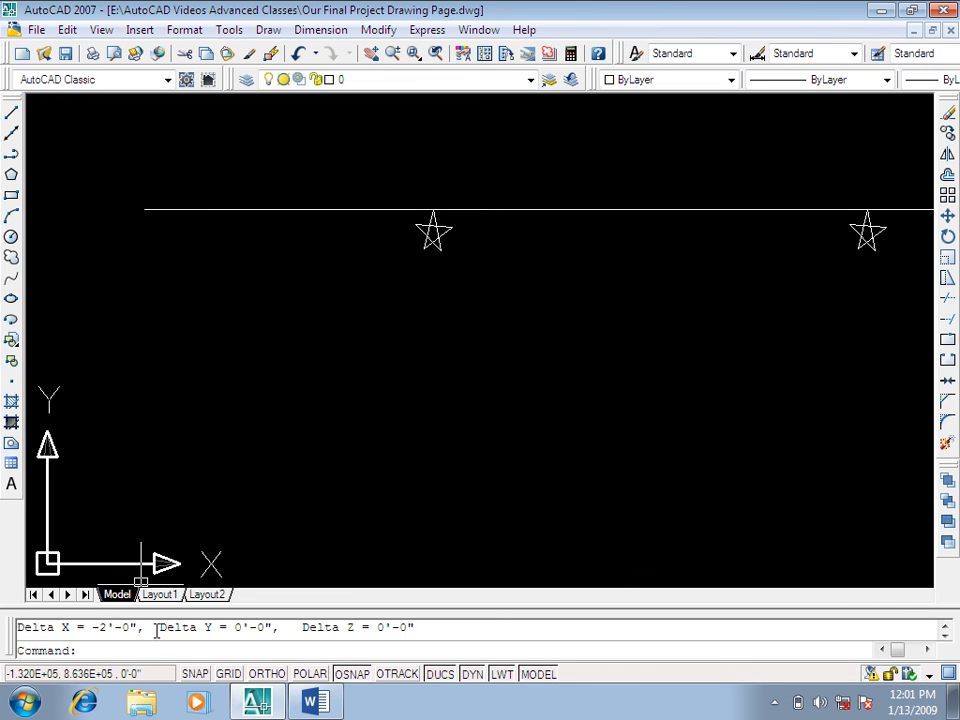
drag(115, 628, 153, 628)
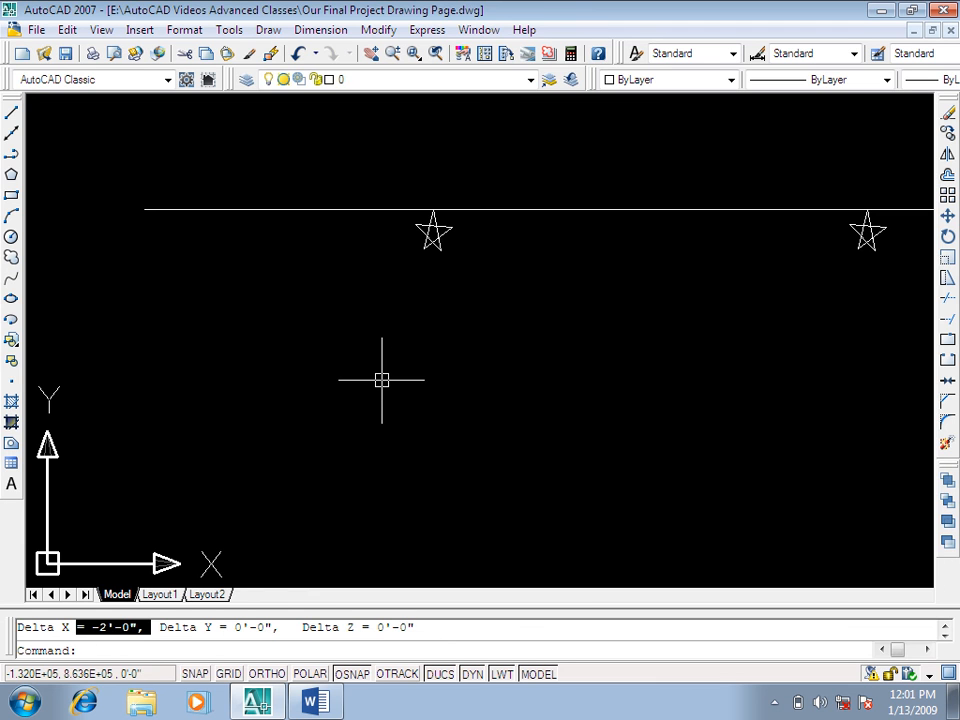
key(Escape)
Step: Erase the horizontal line together with all the stars along it
scroll(369, 355, down, 3)
scroll(456, 339, down, 2)
click(776, 236)
click(364, 412)
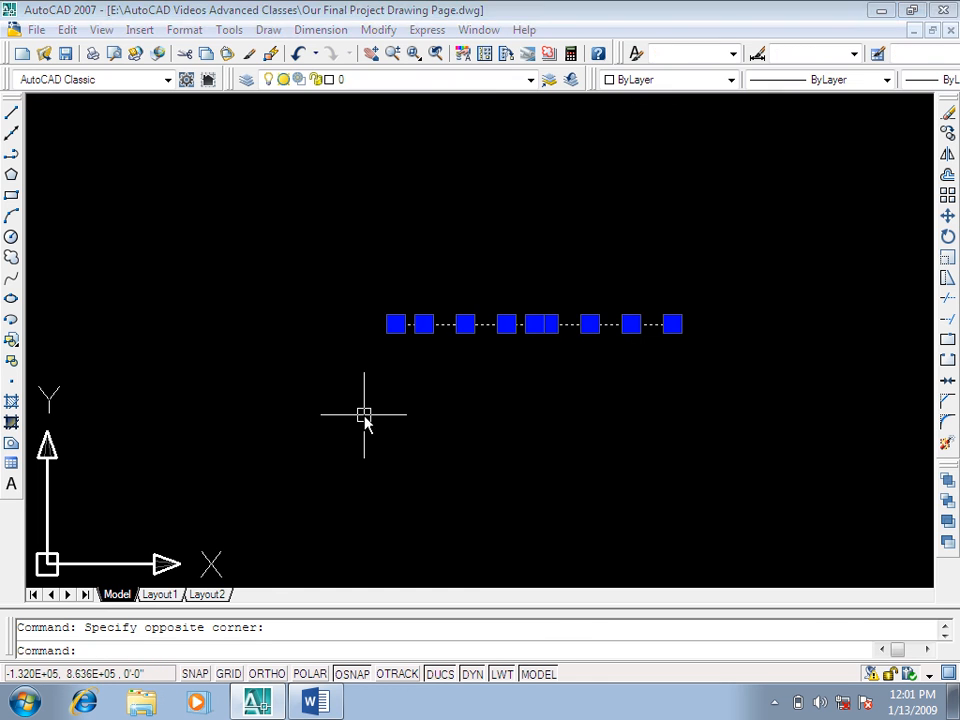
key(Delete)
Step: Start a polyline in the lower left part of the empty drawing area
click(11, 154)
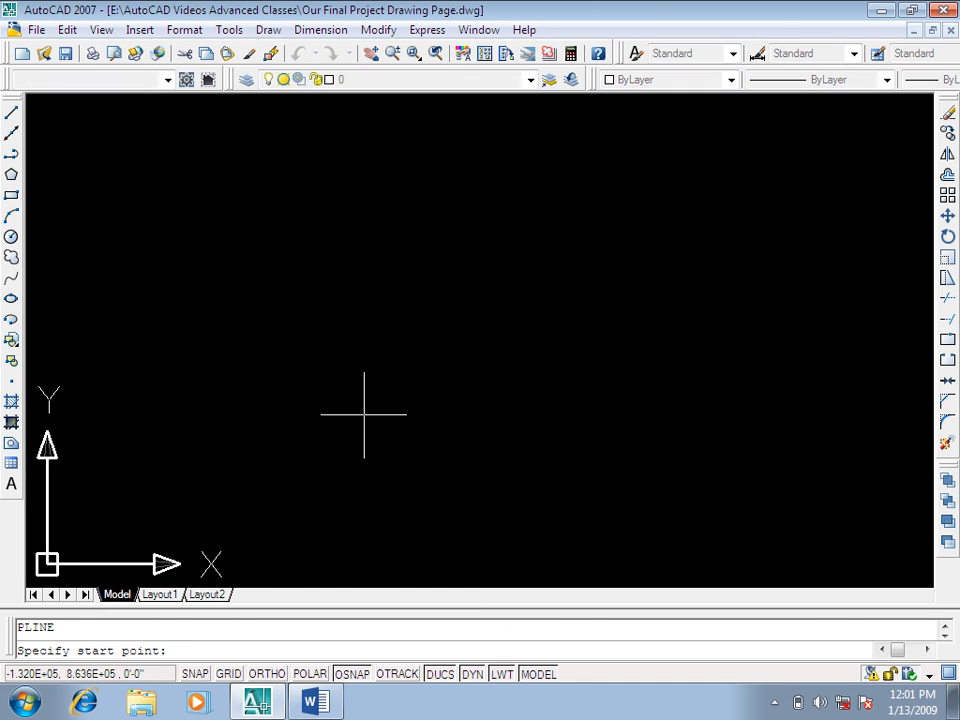
click(322, 493)
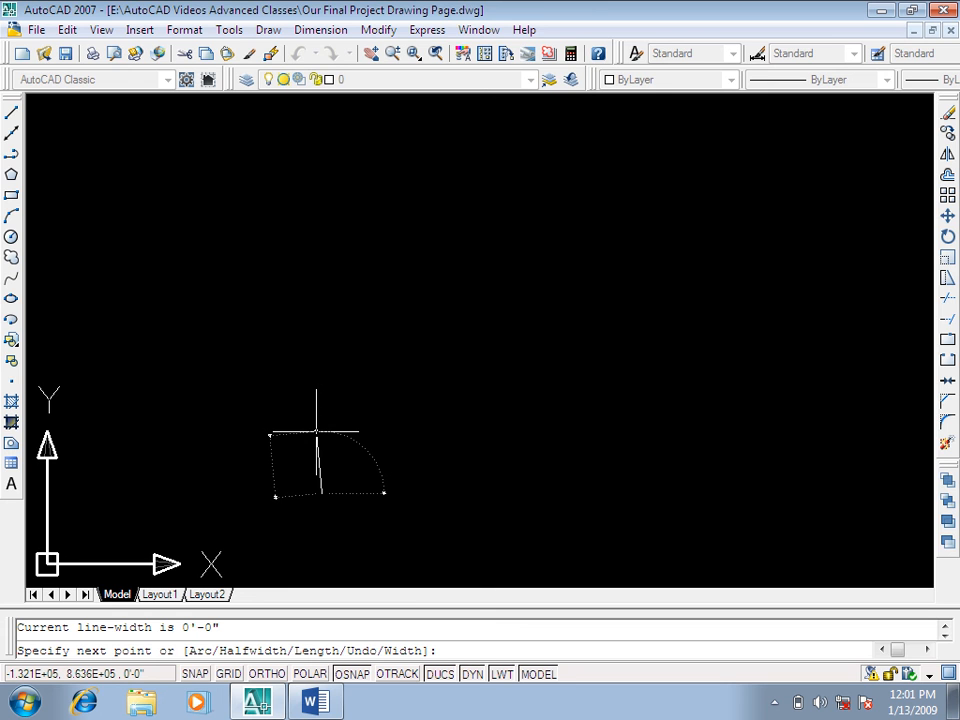
Step: Try an arc segment through a second point from the polyline's start, and undo it
text(a)
key(Return)
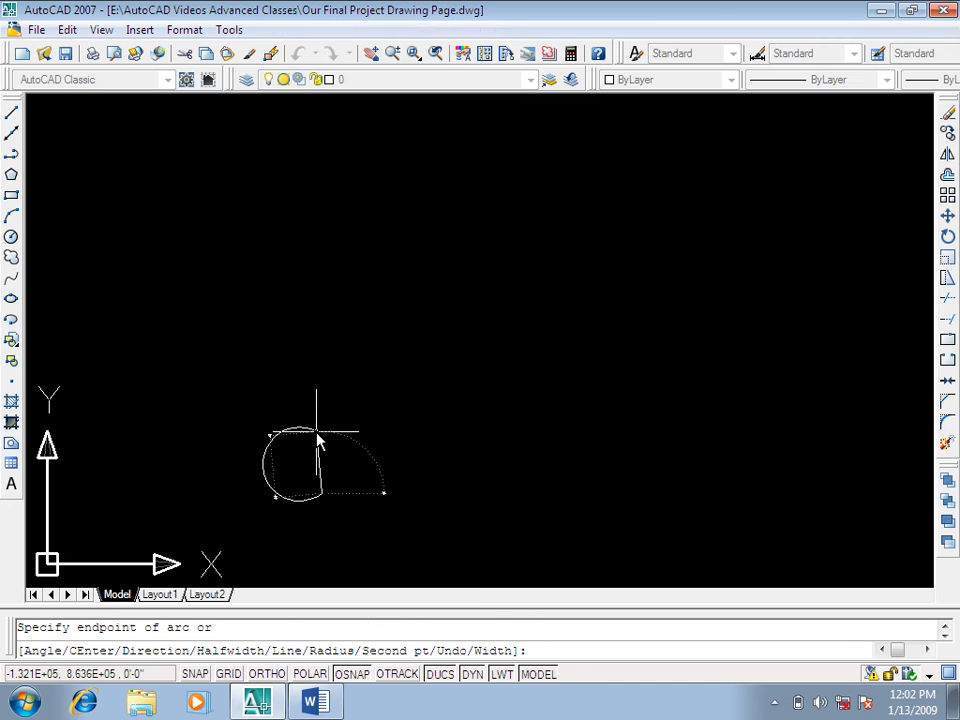
text(s)
key(Return)
click(279, 408)
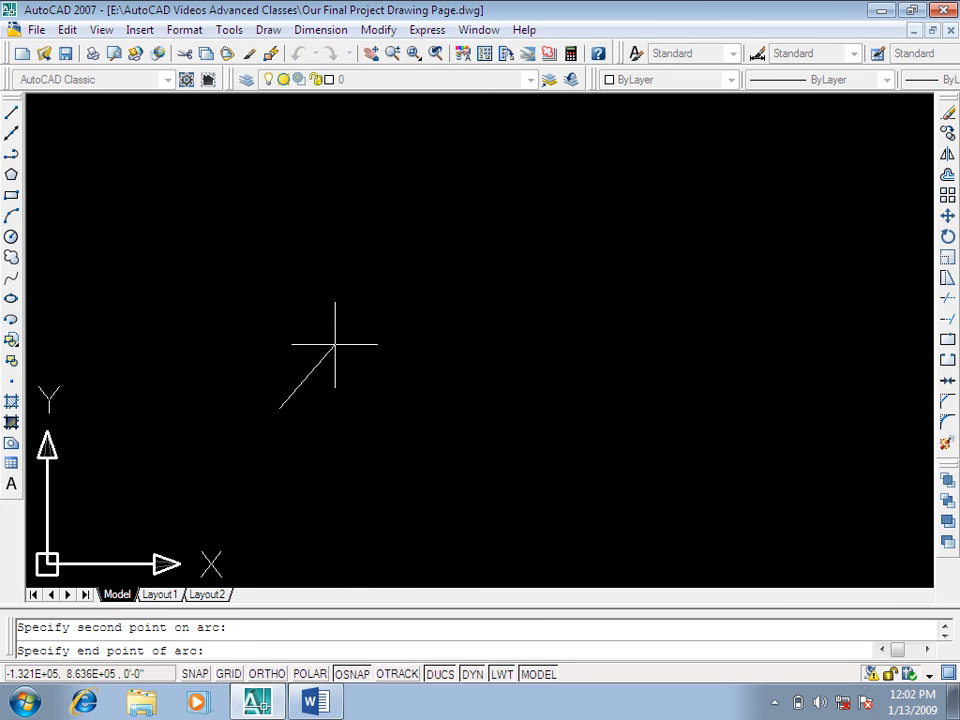
click(349, 315)
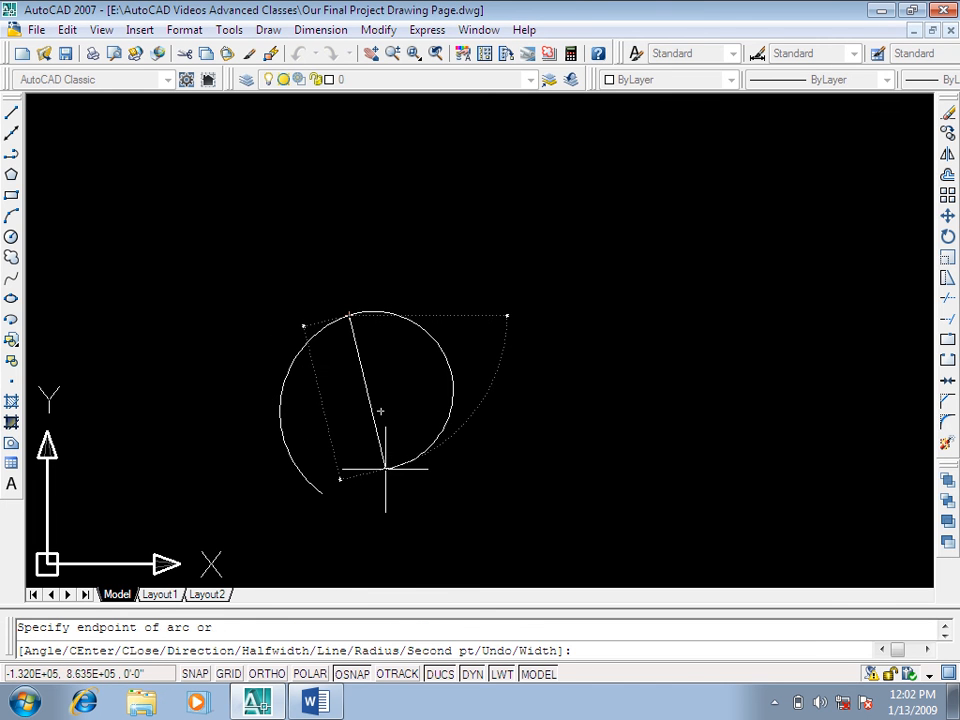
right_click(387, 468)
click(420, 440)
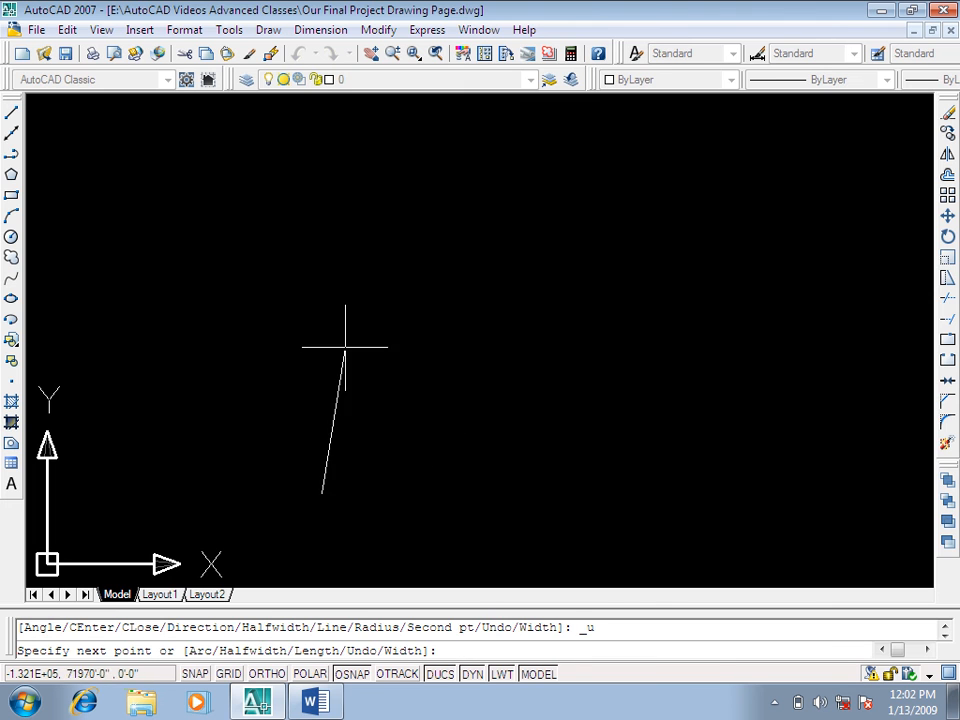
Step: Switch the polyline to arc segments and set both its starting and ending half-width to 6"
text(a)
key(Return)
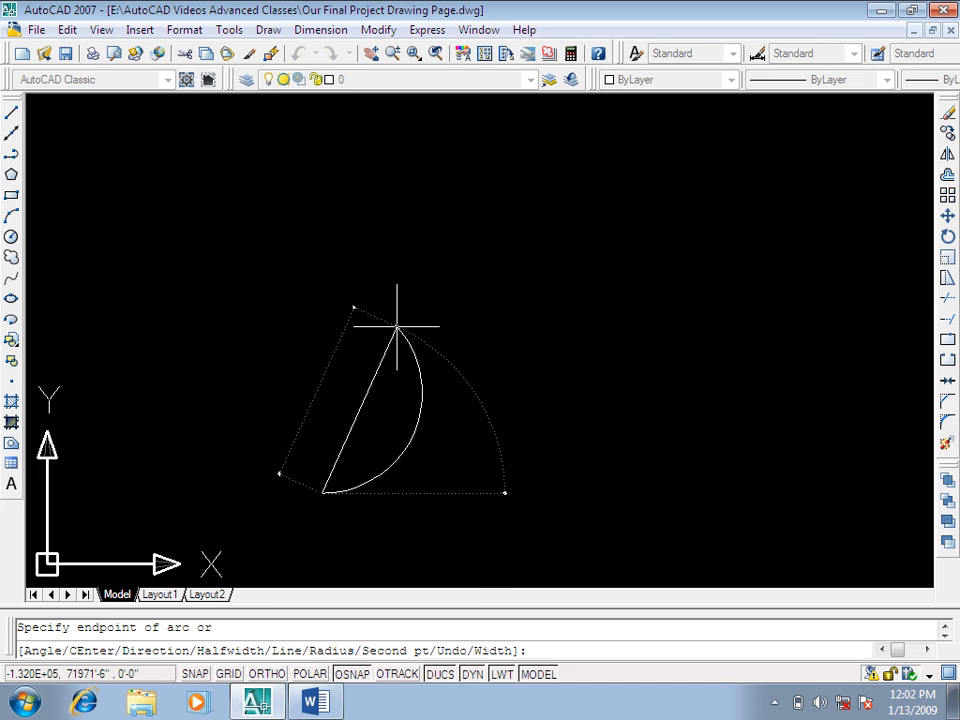
text(H)
key(Return)
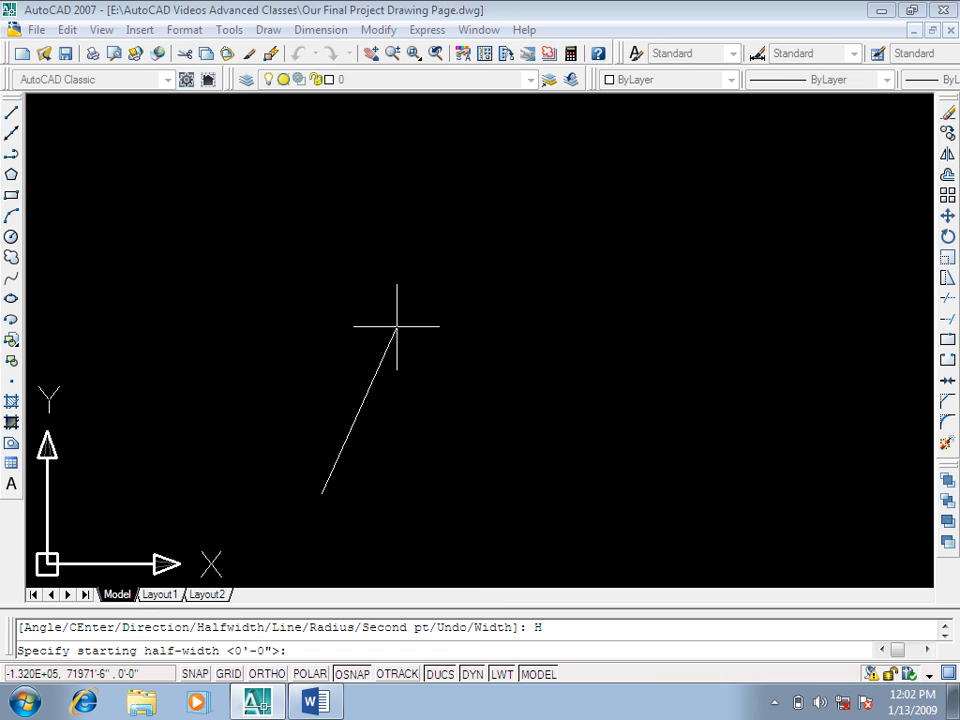
text(6")
key(Return)
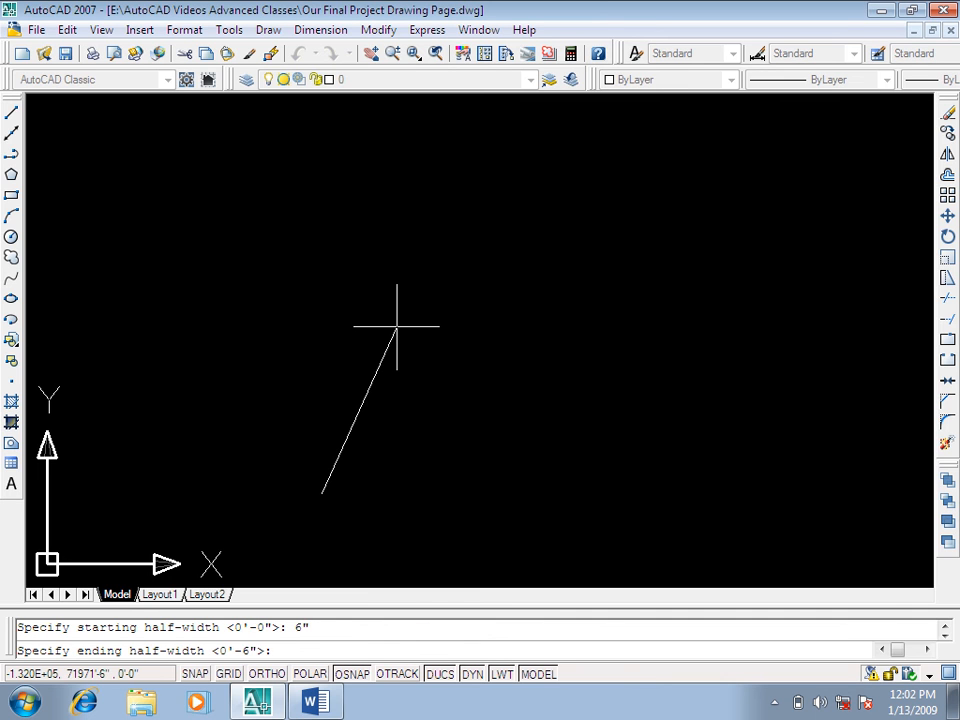
key(Return)
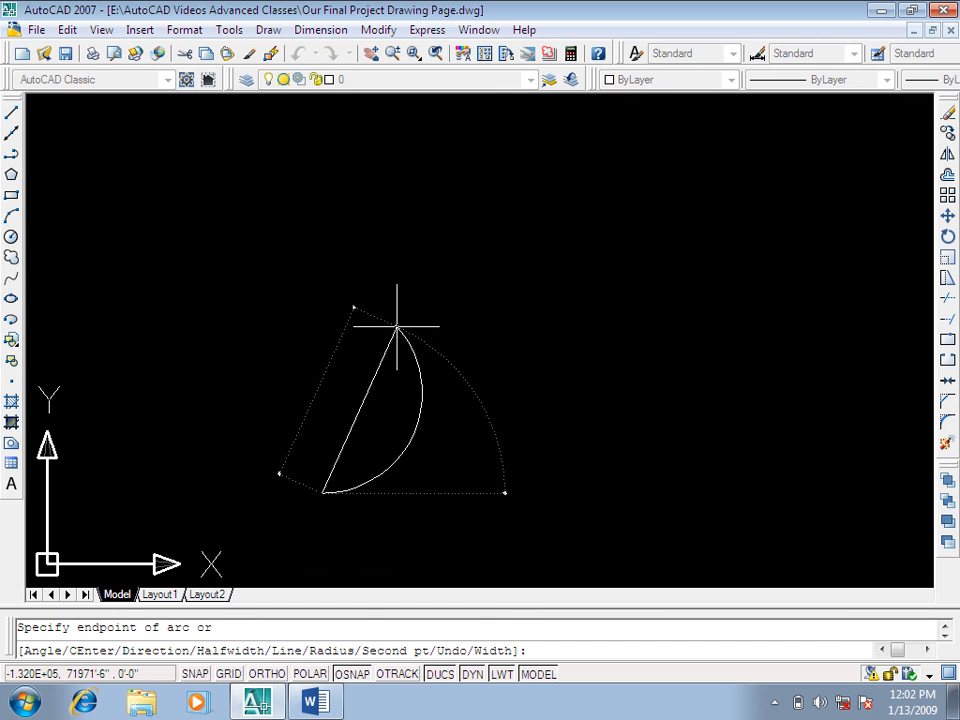
Step: Draw the wide arc upward through a second point so it bulges to the left, and finish the polyline
text(S)
key(Return)
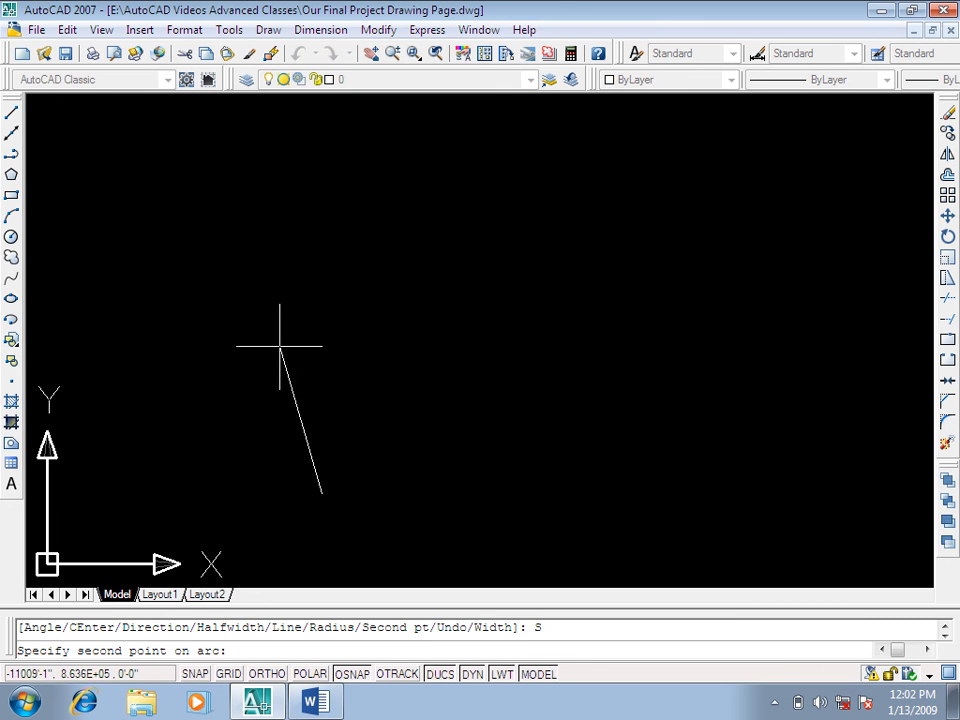
click(280, 345)
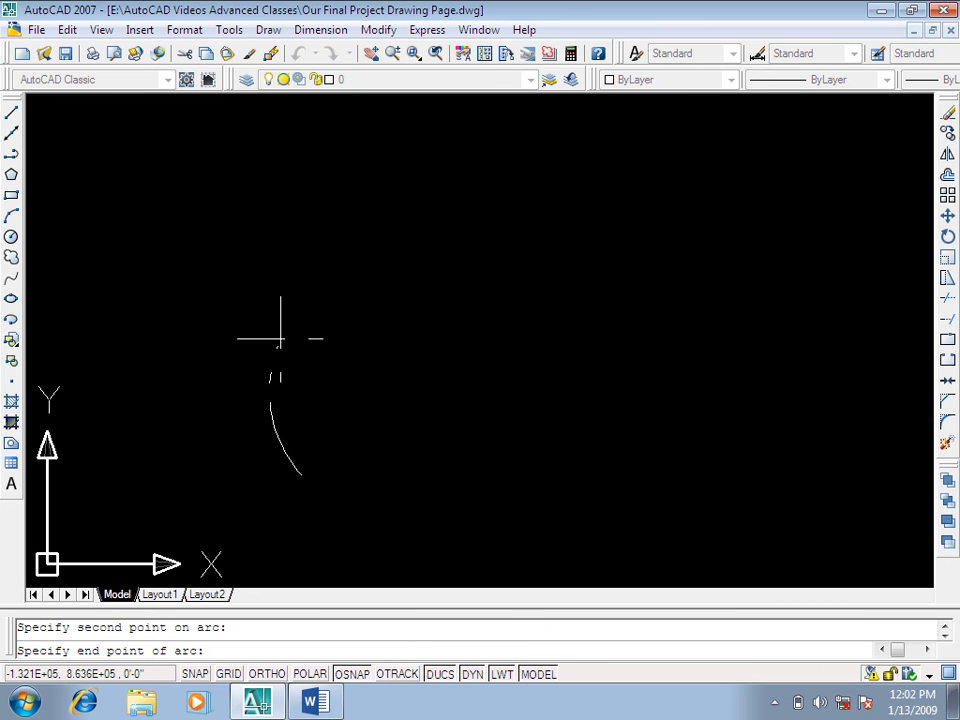
click(401, 234)
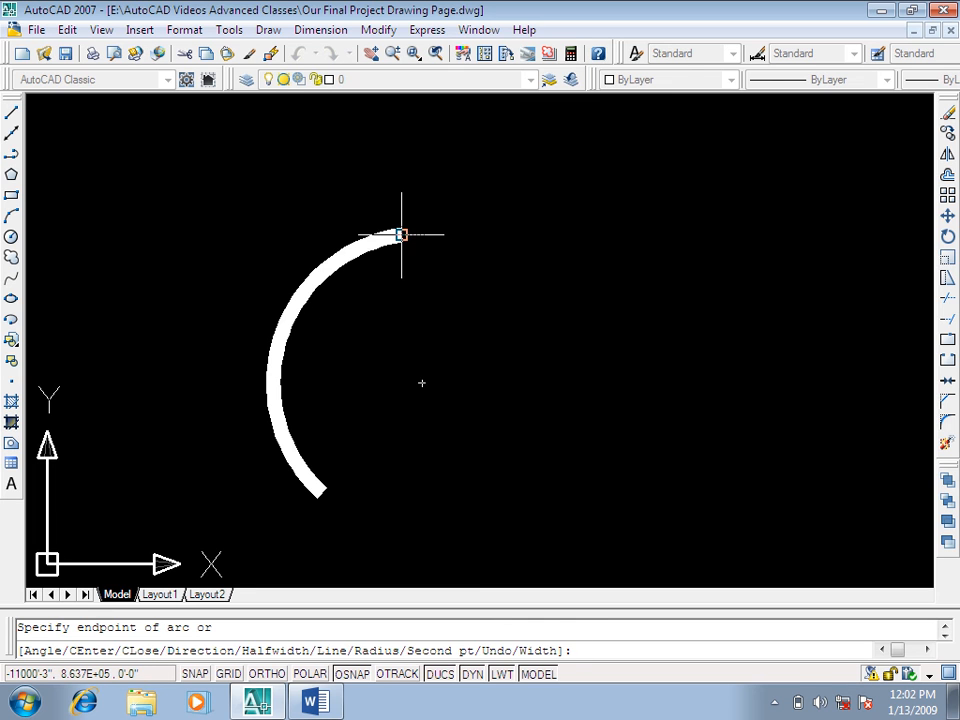
key(Return)
middle_drag(406, 331, 393, 285)
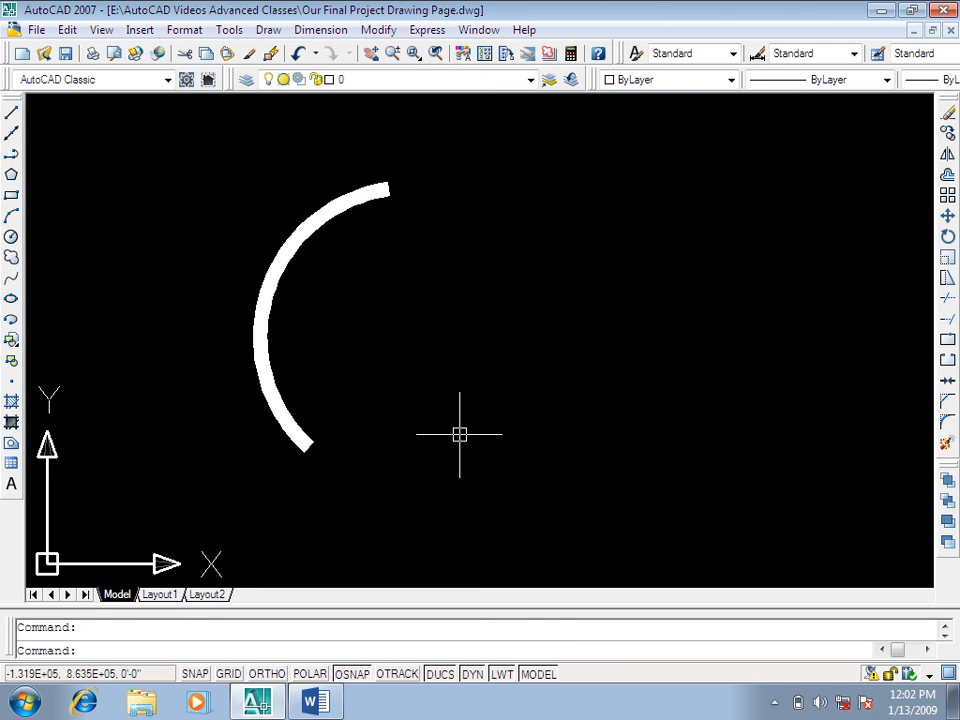
Step: Copy the wide arc once, placing the copy a short distance to the right of the original
key(Escape)
text(co)
key(Return)
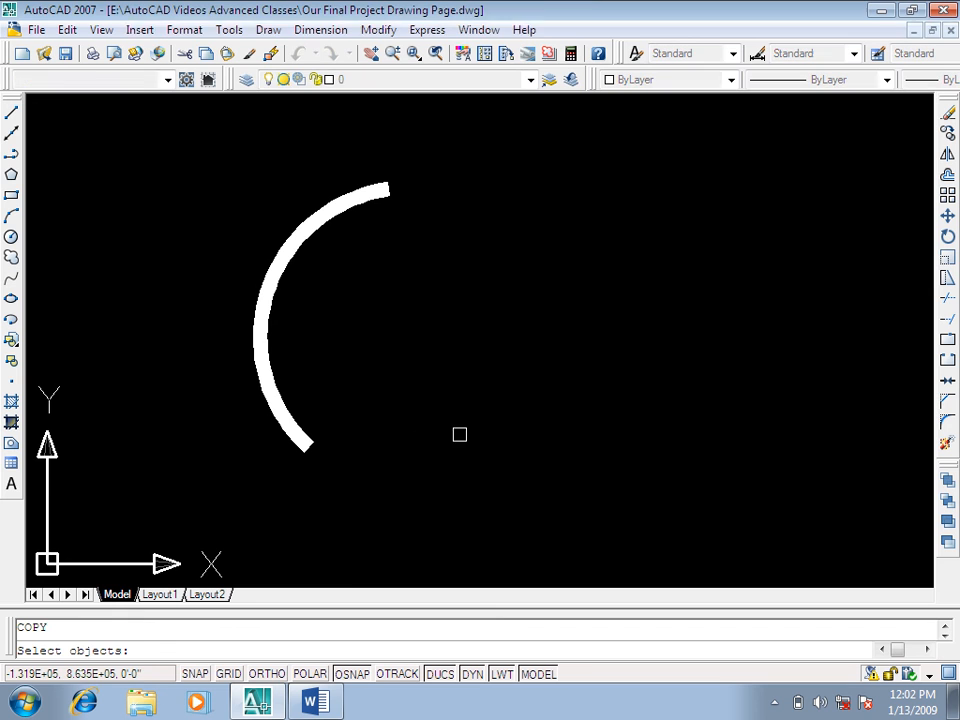
click(388, 332)
click(287, 399)
key(Return)
click(367, 532)
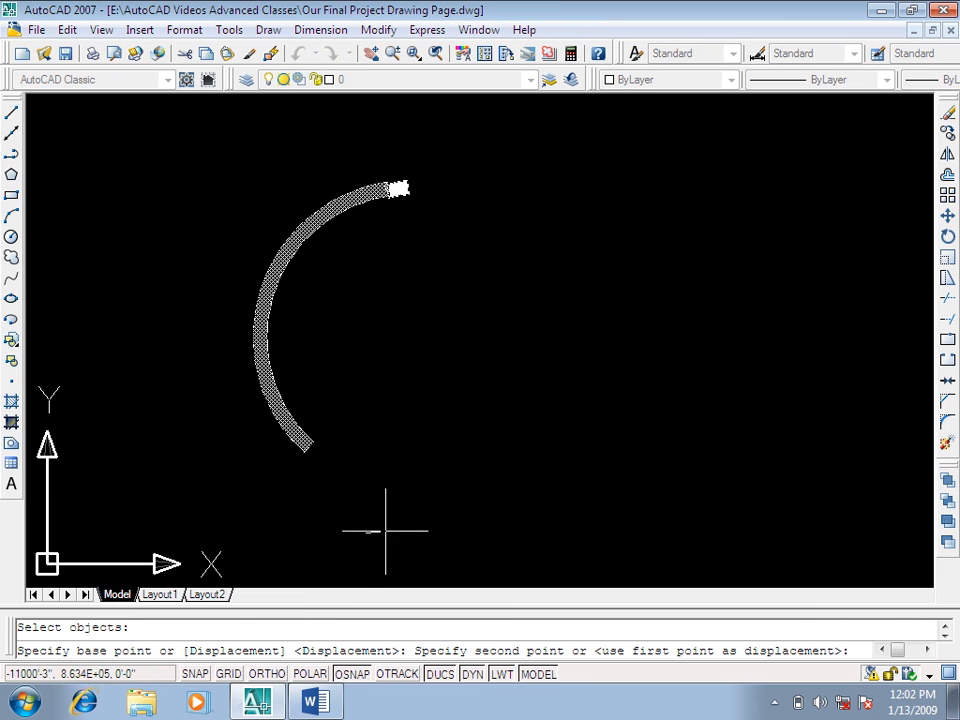
click(462, 545)
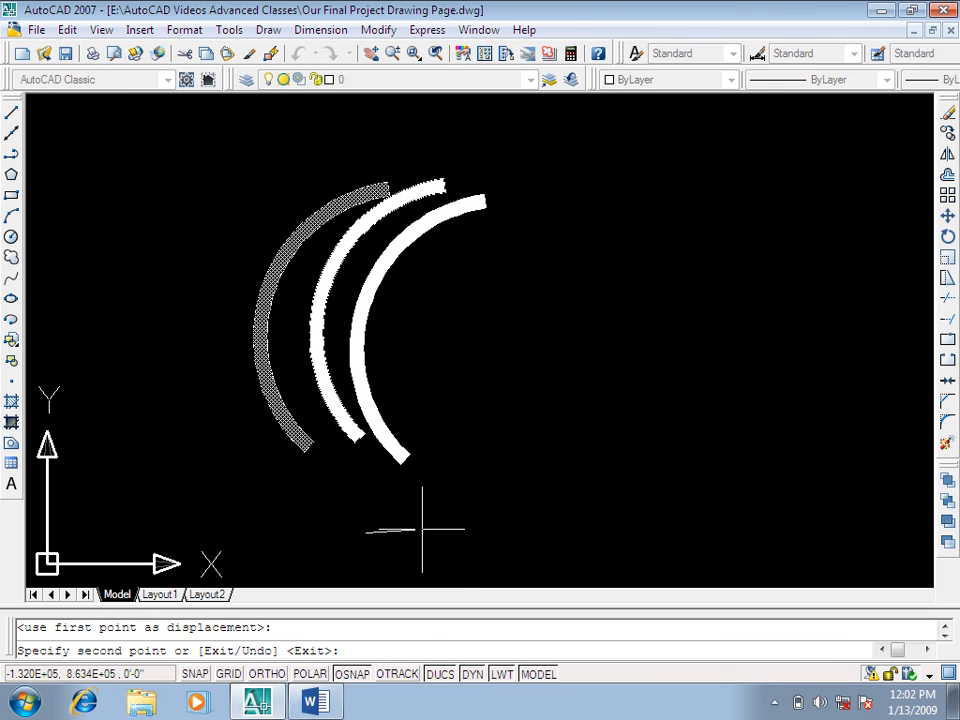
key(Escape)
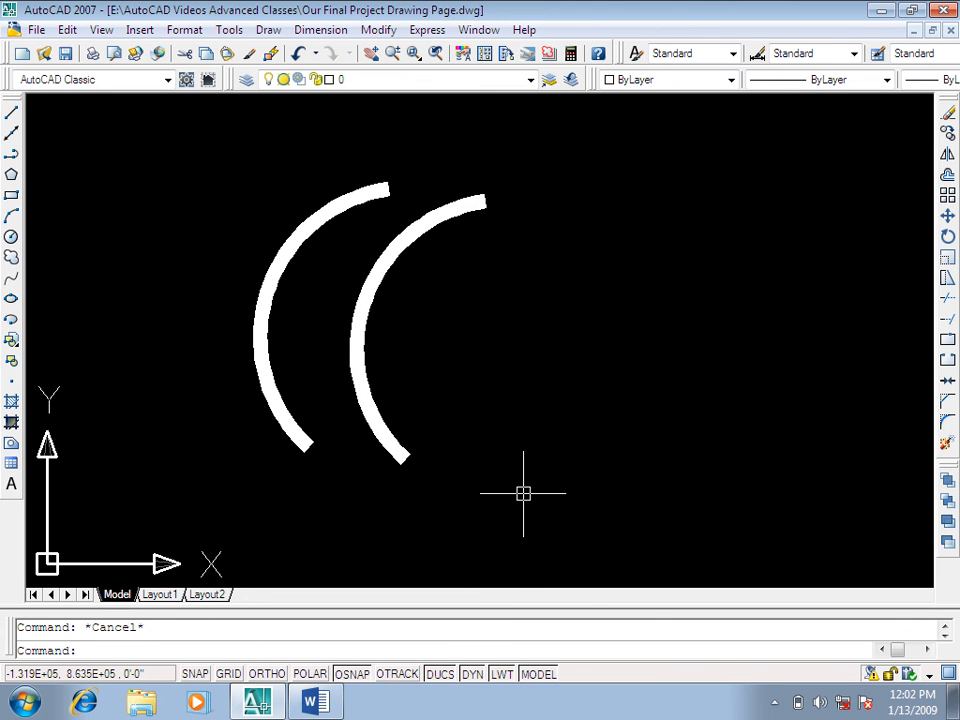
text(pl)
key(Return)
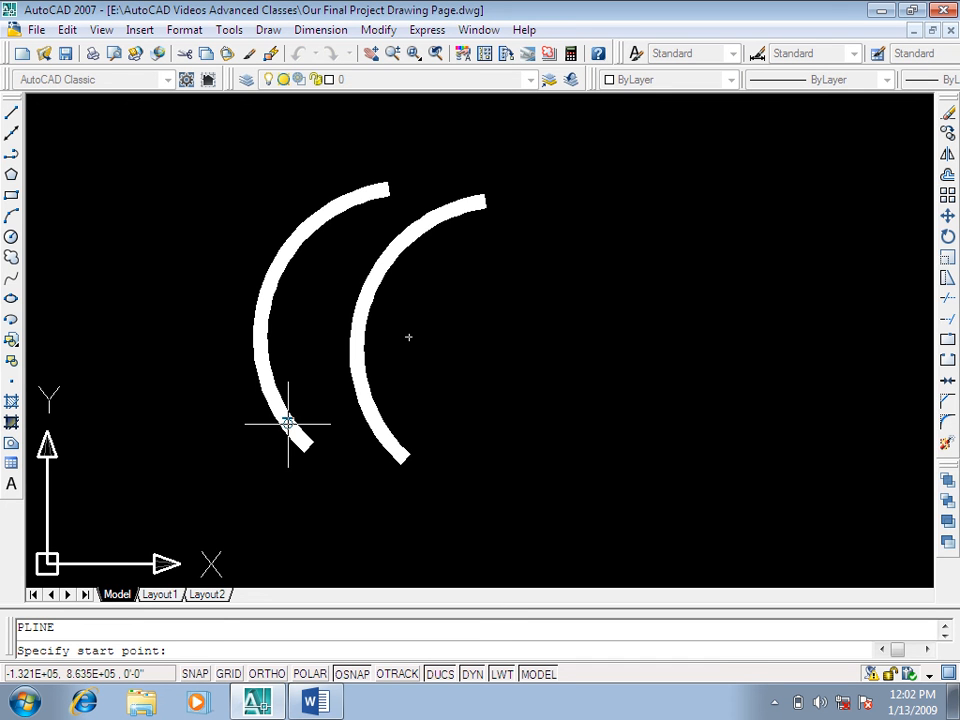
key(Escape)
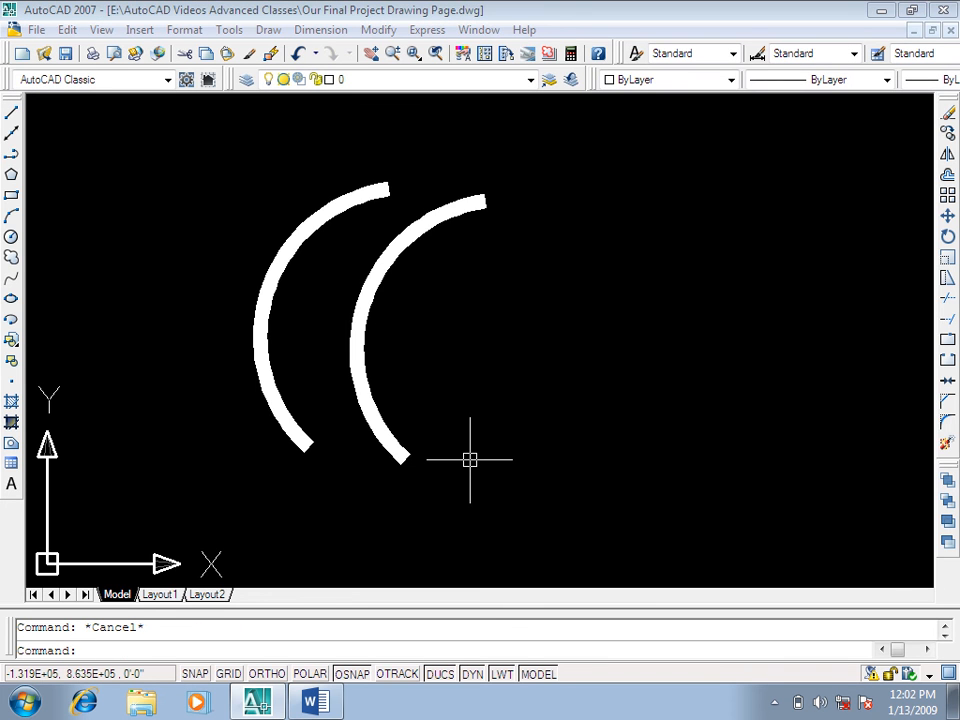
Step: Divide the left wide arc into 5 segments with DIV
text(div)
key(Return)
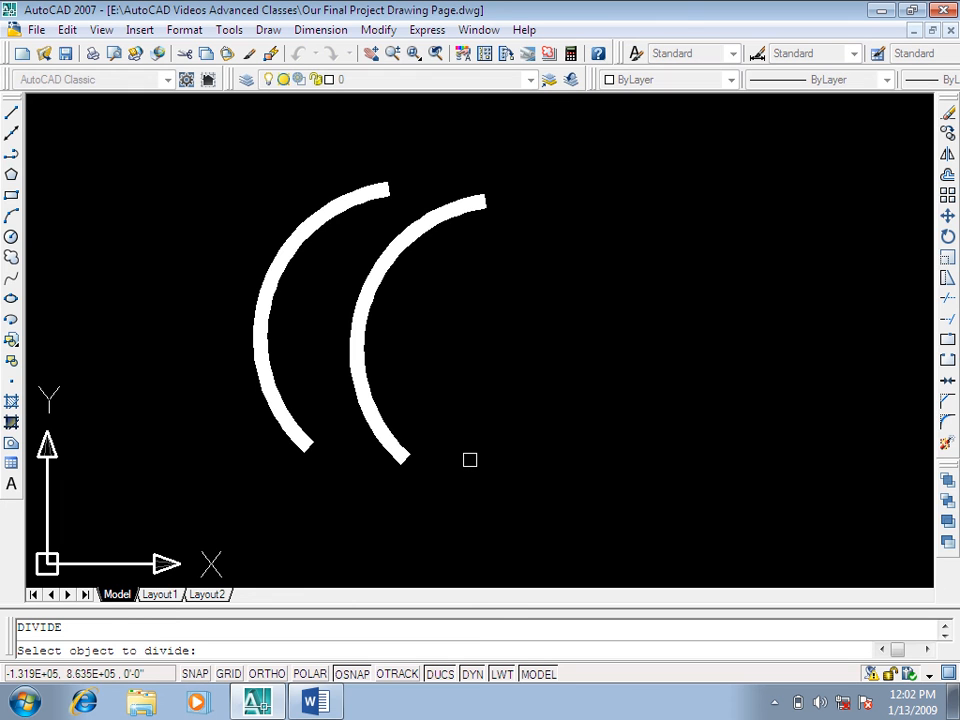
click(257, 342)
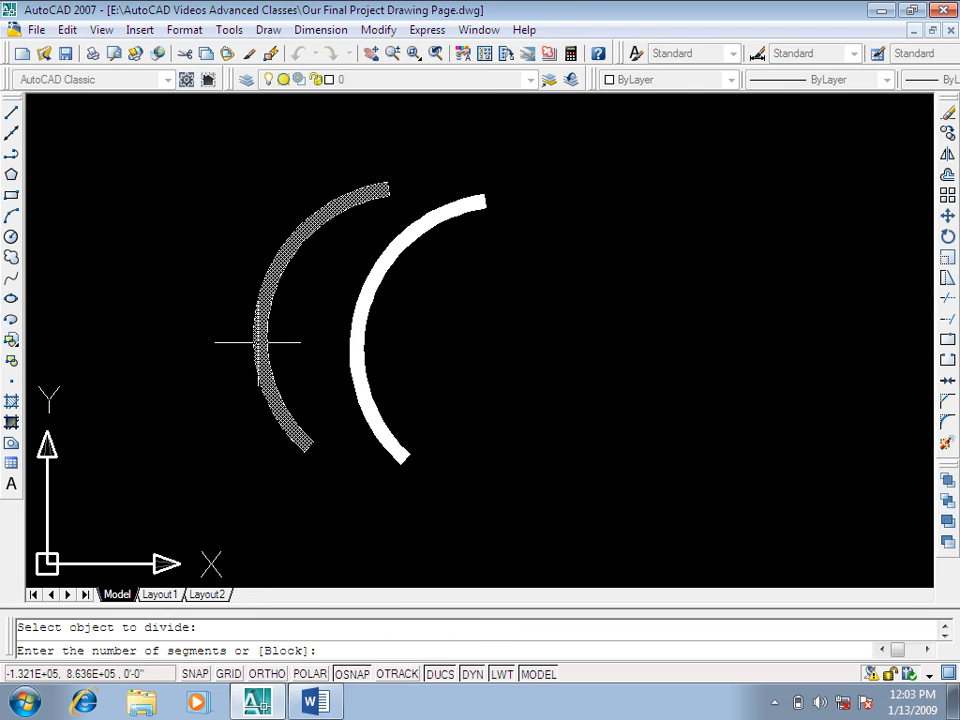
text(6)
key(Return)
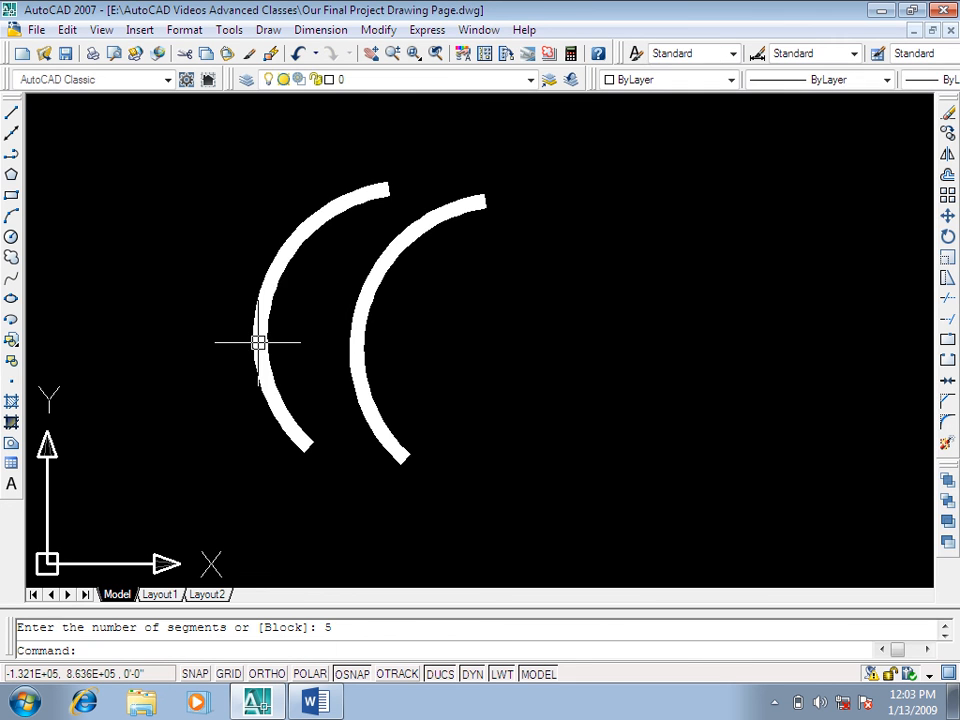
key(Escape)
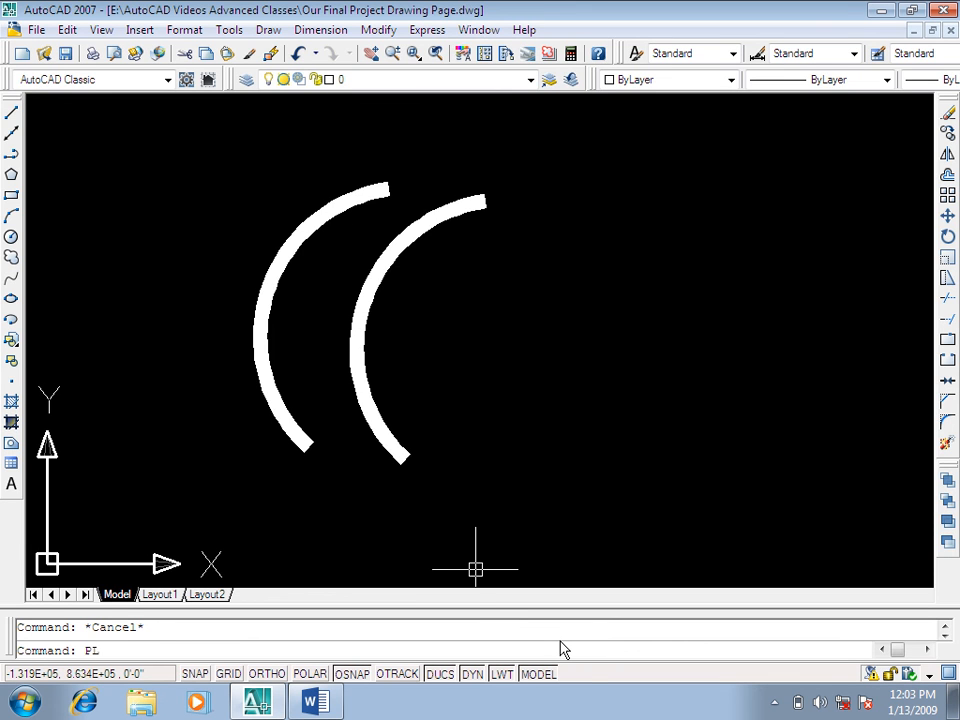
Step: Draw a straight polyline crosspiece from the left arc's lowest division point perpendicular to the right arc
text(PL)
key(Return)
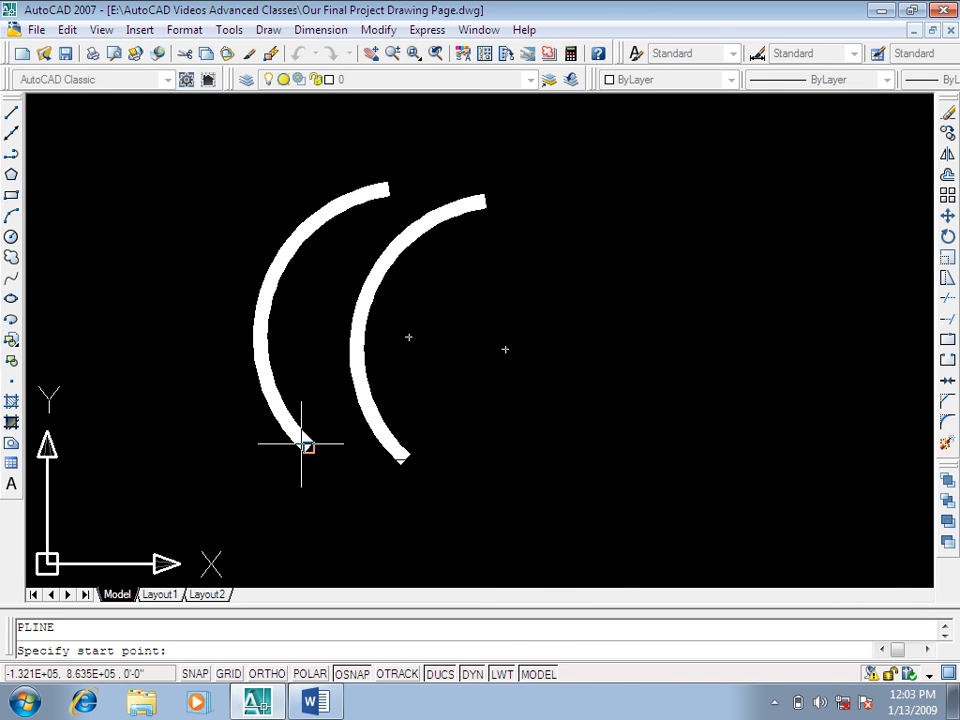
click(270, 392)
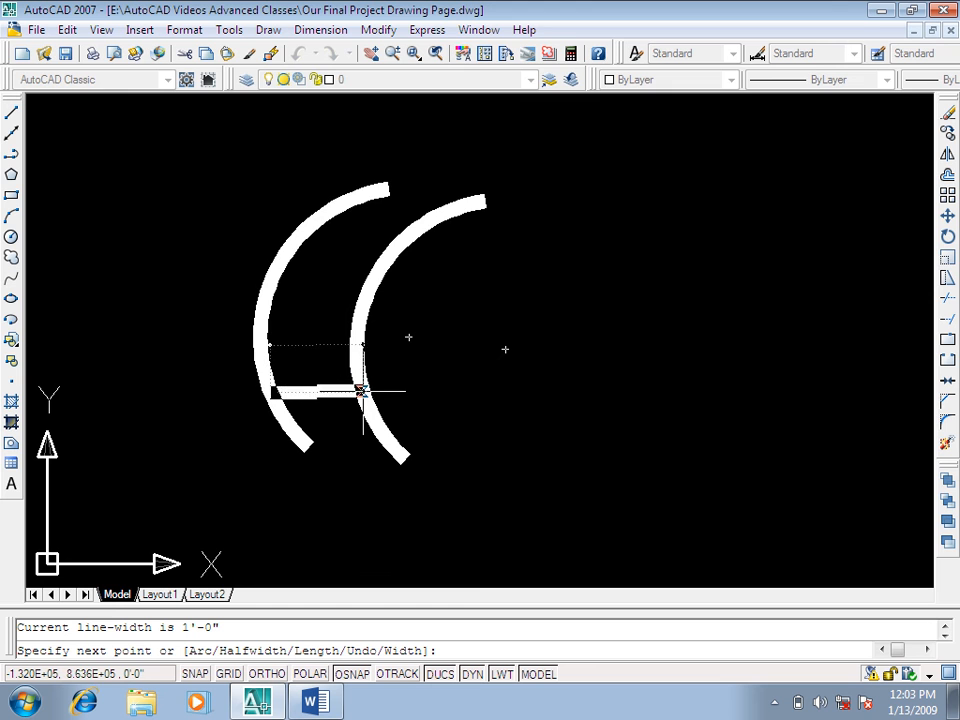
scroll(360, 383, up, 2)
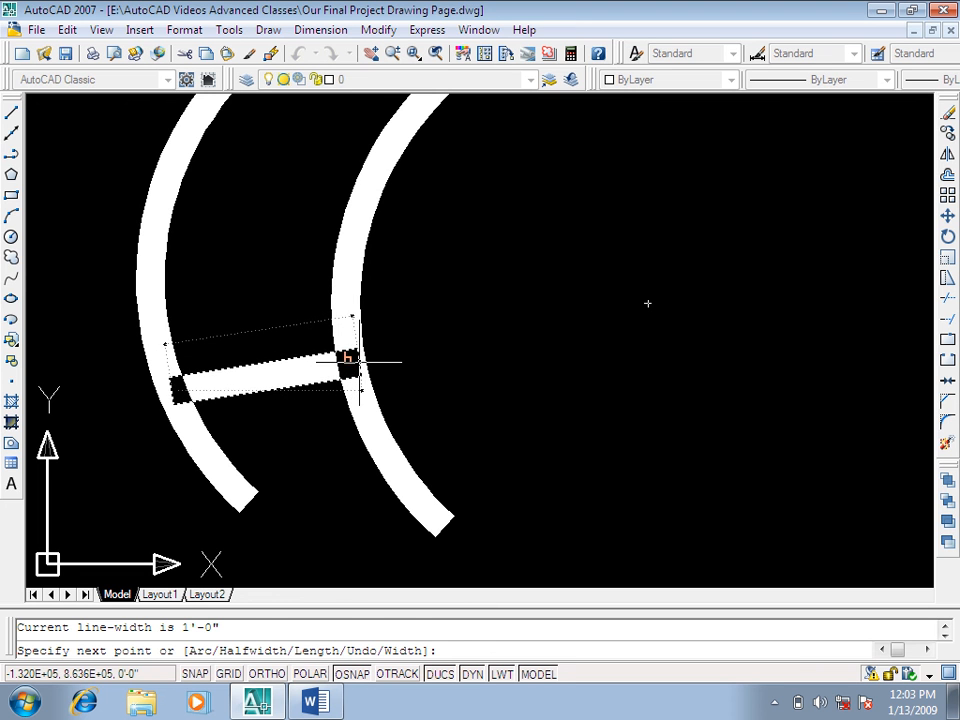
click(358, 362)
key(Return)
scroll(262, 402, down, 4)
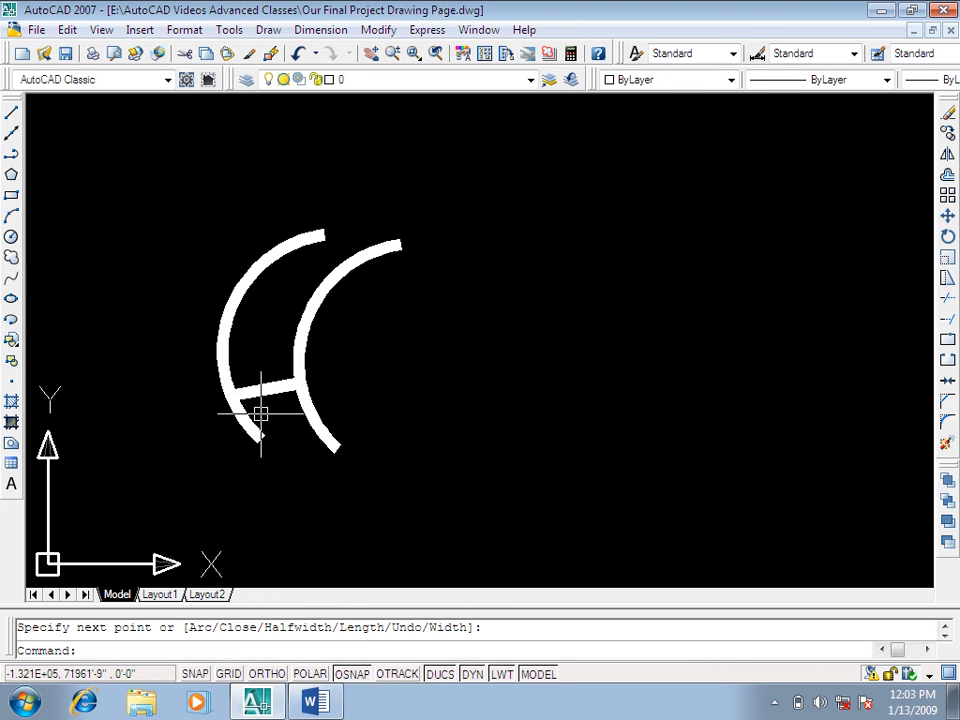
scroll(255, 395, up, 2)
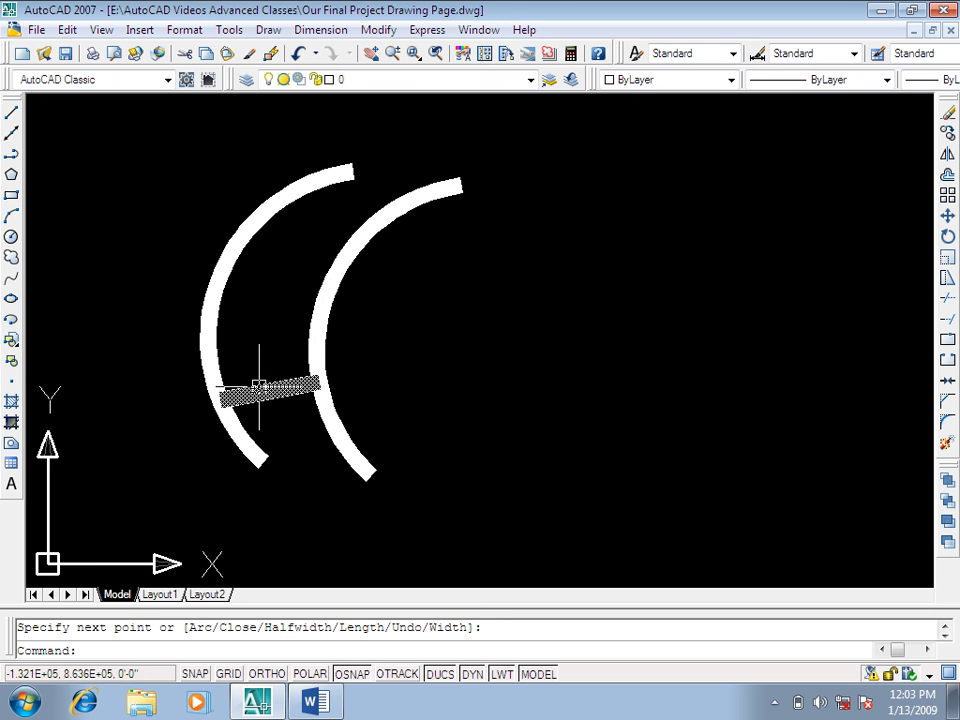
click(287, 397)
click(318, 382)
scroll(319, 400, up, 3)
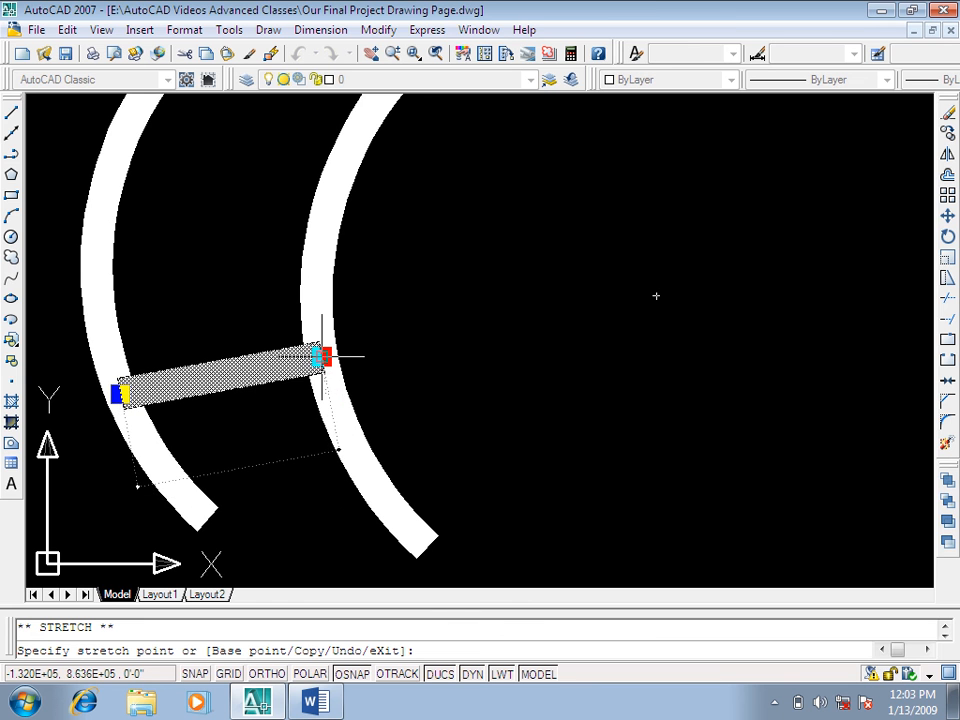
key(Escape)
Step: Delete the straight crosspiece between the two wide arcs
click(244, 291)
click(183, 462)
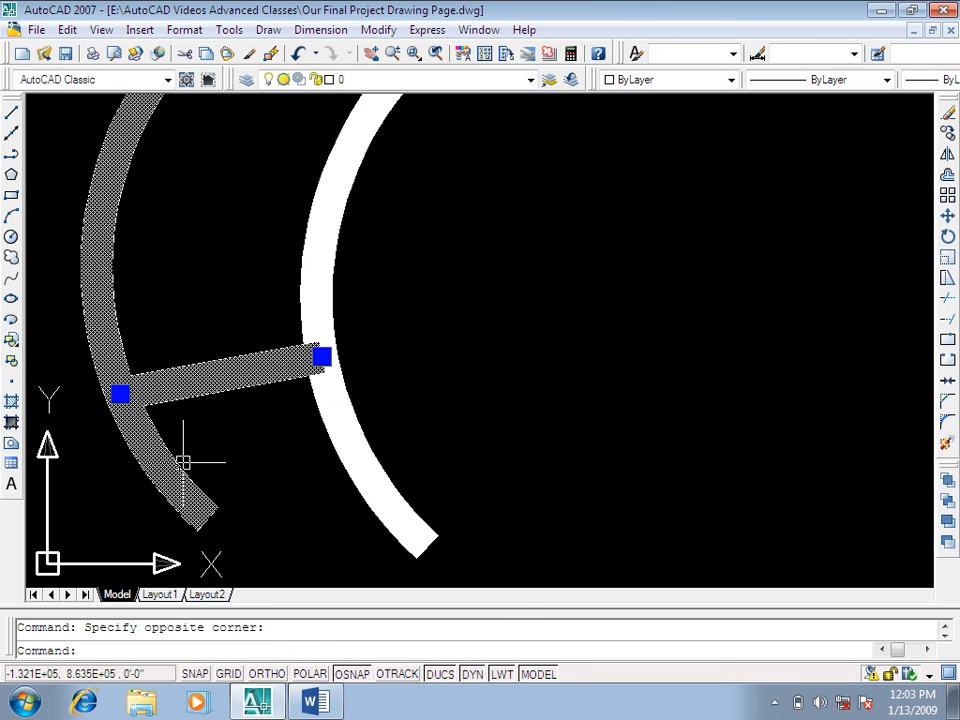
key(Delete)
Step: Divide the right wide arc into 5 segments with DIV
scroll(190, 430, down, 3)
scroll(193, 413, up, 1)
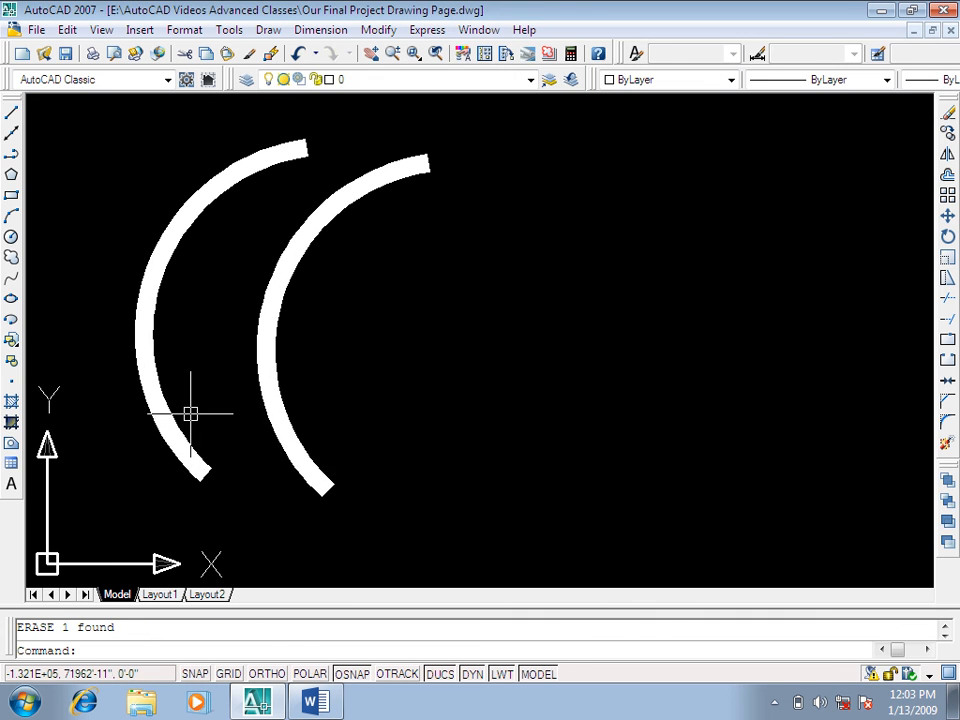
middle_drag(193, 413, 248, 431)
scroll(256, 413, up, 2)
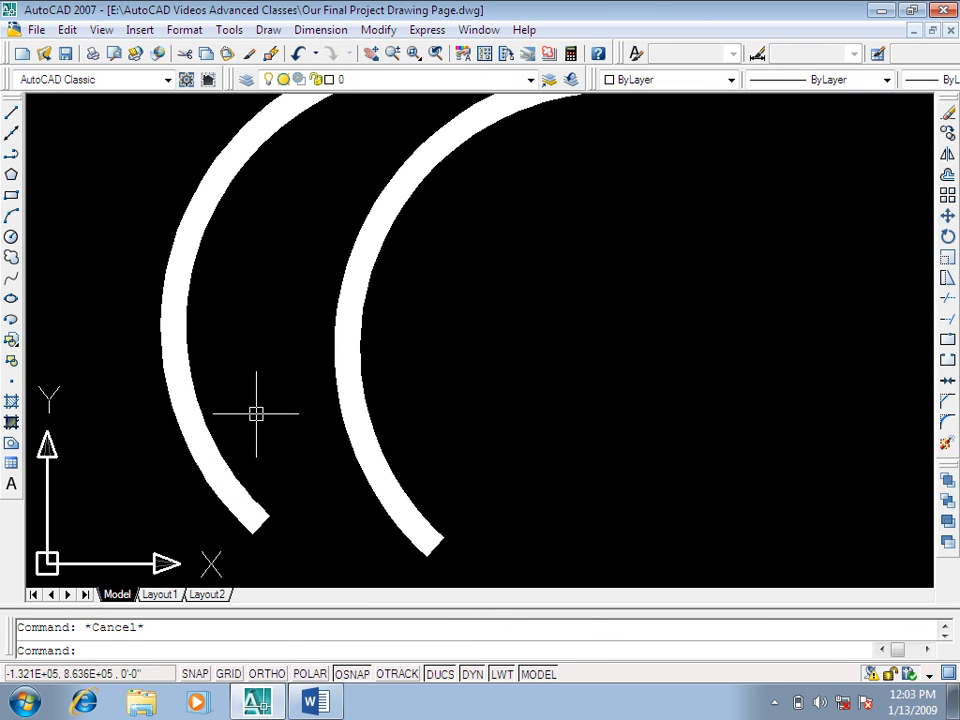
text(div)
key(Return)
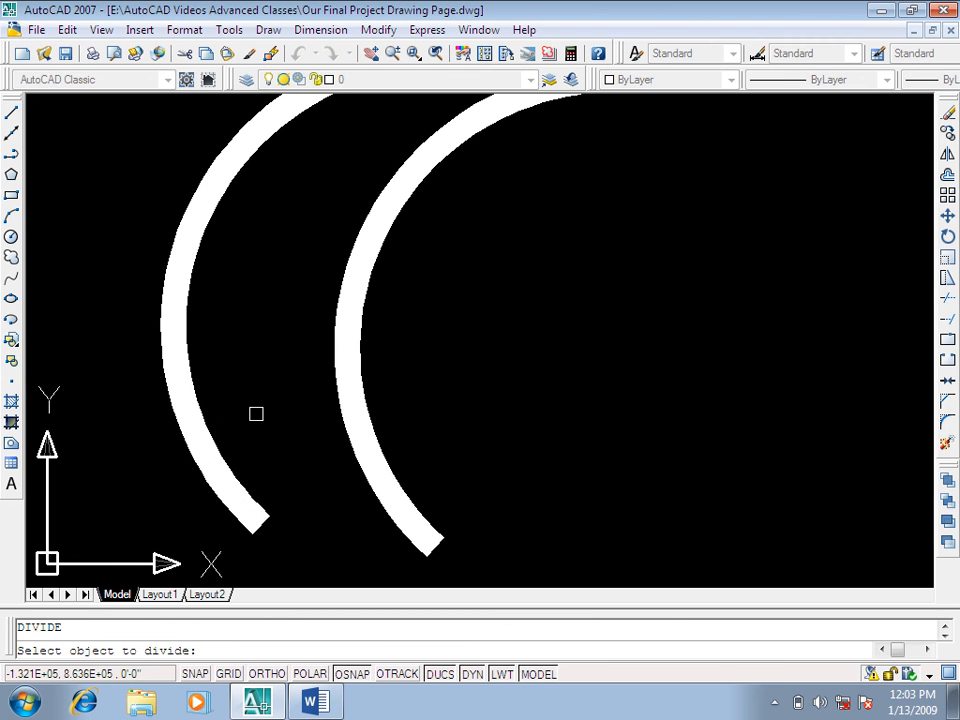
click(350, 391)
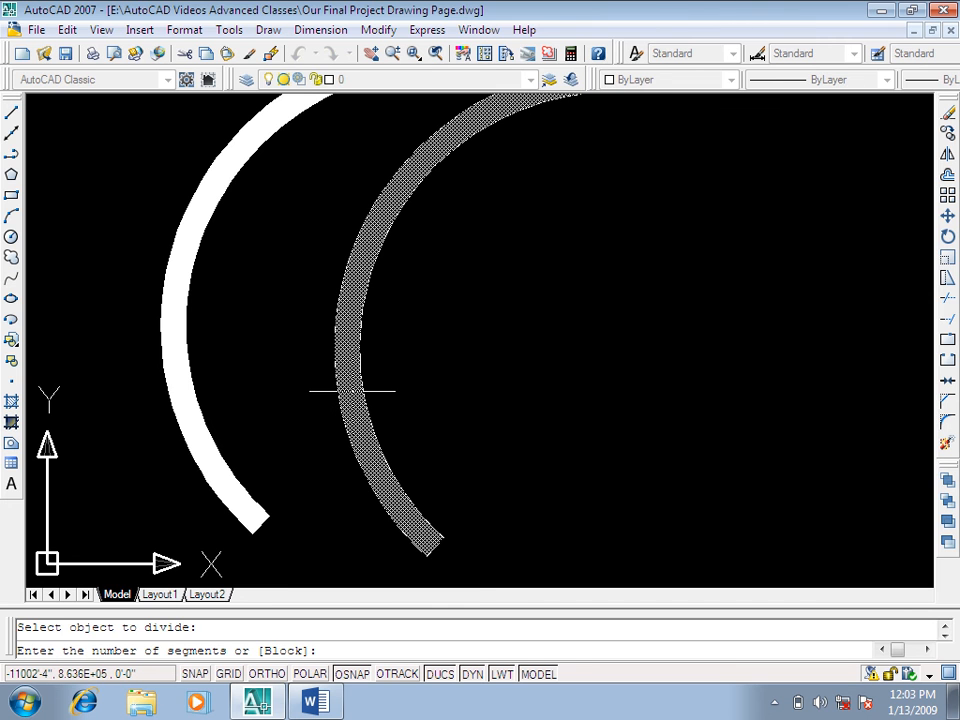
text(5)
key(Return)
scroll(362, 382, down, 2)
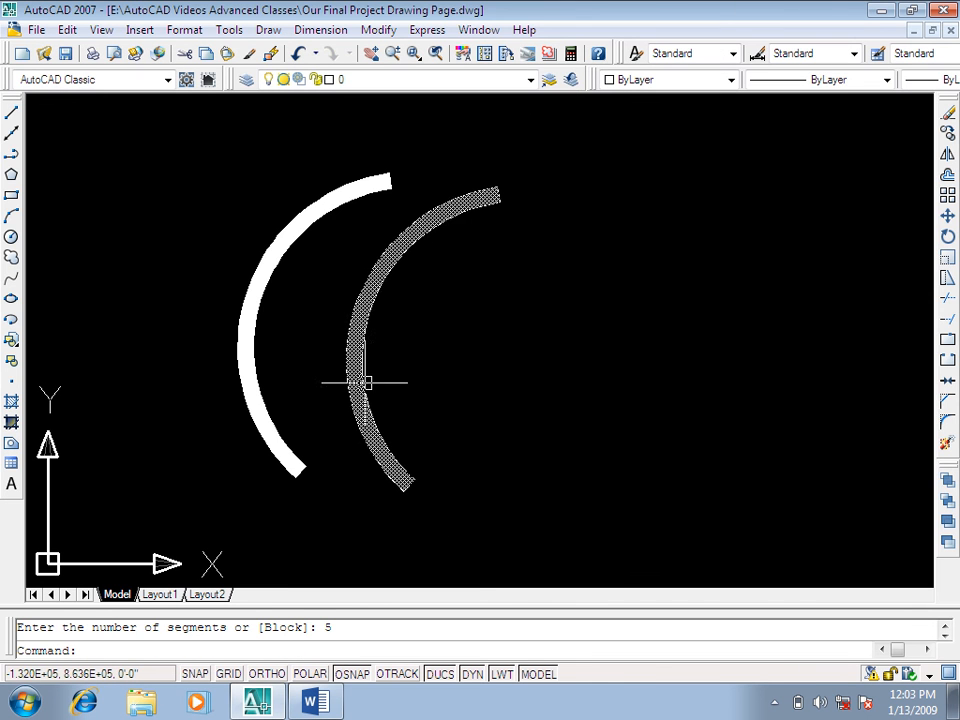
key(Escape)
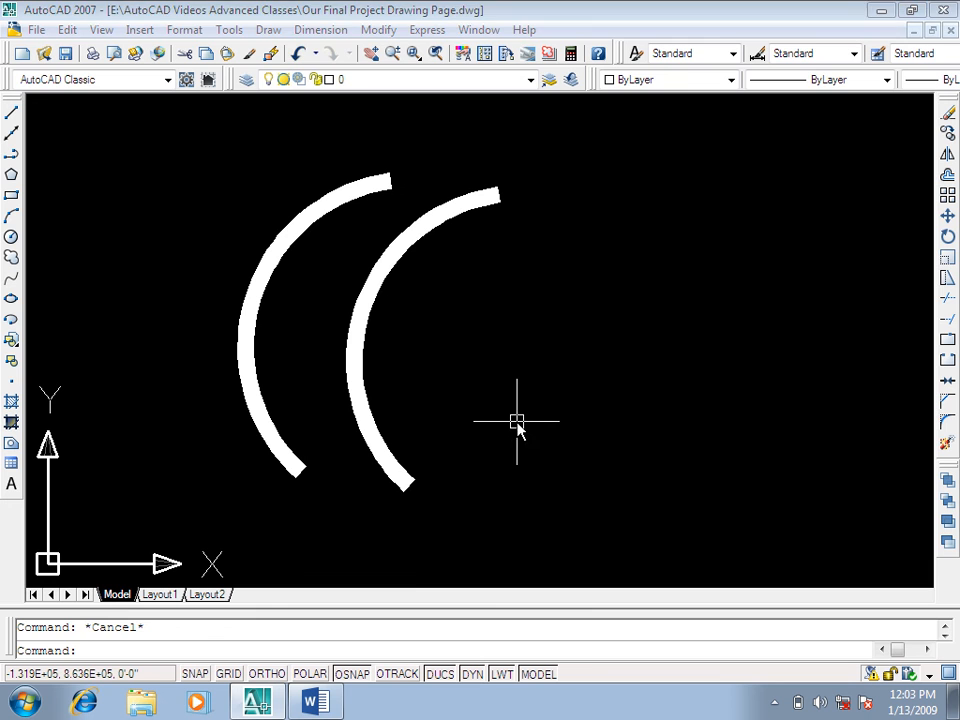
Step: Draw a straight polyline crosspiece from the left arc's lowest division point to the right arc's lowest division point
text(pl)
key(Return)
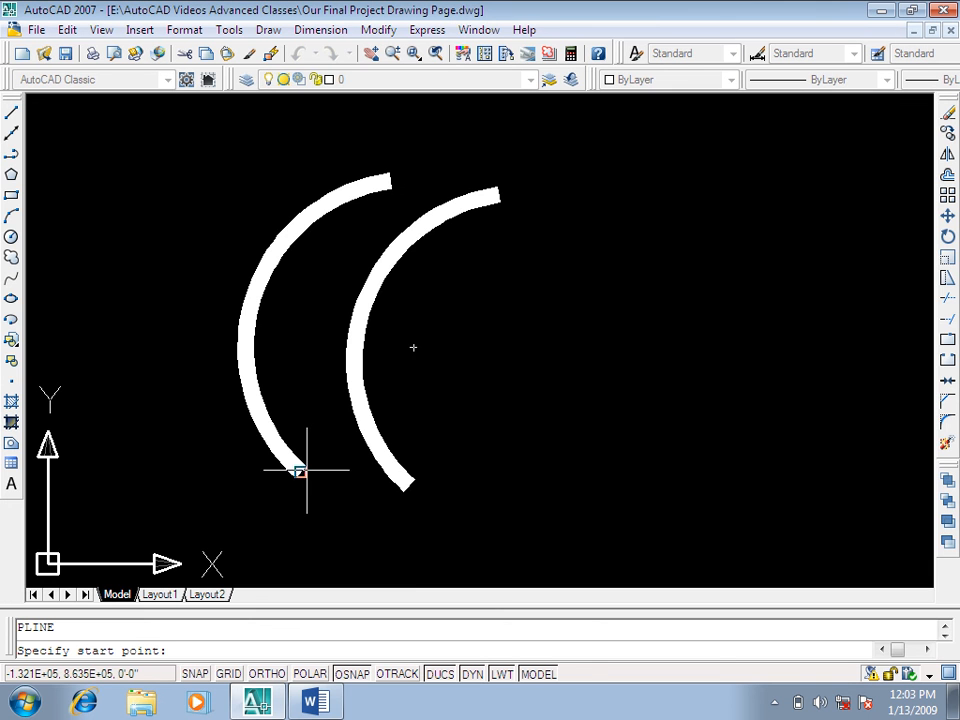
click(257, 409)
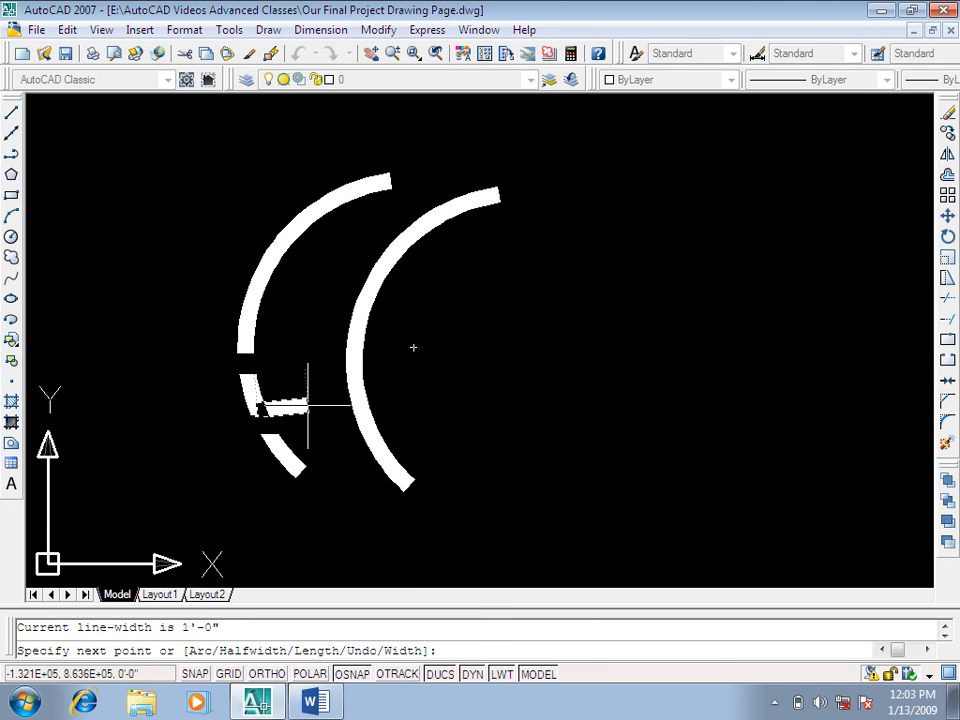
click(365, 423)
key(Return)
Step: Draw a second polyline crosspiece joining the second-lowest division points of the two arcs
key(Return)
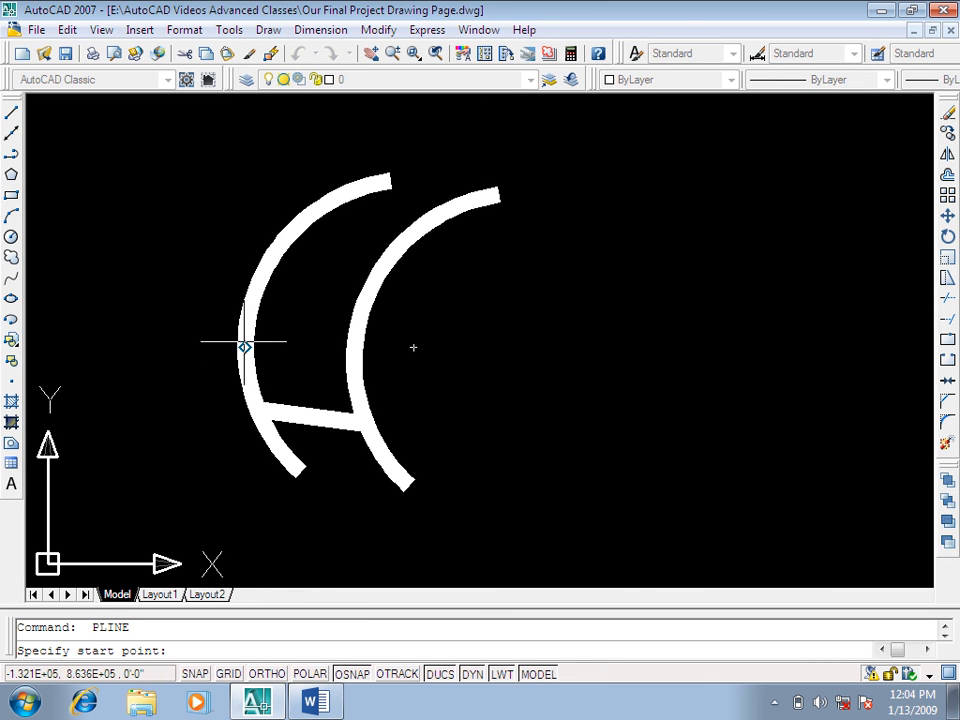
click(245, 335)
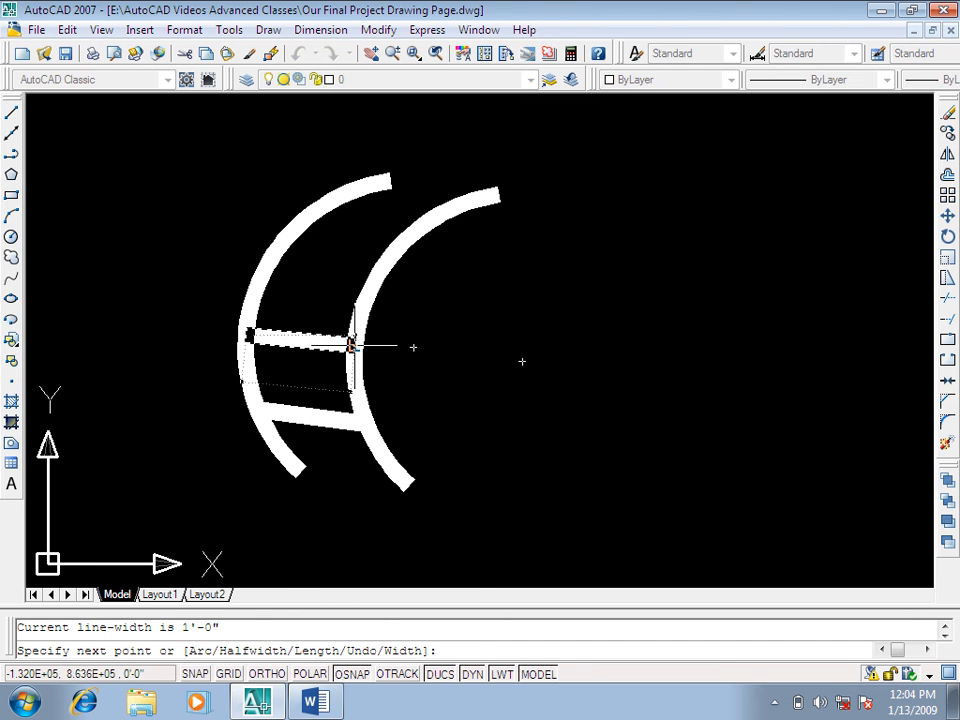
scroll(352, 347, up, 1)
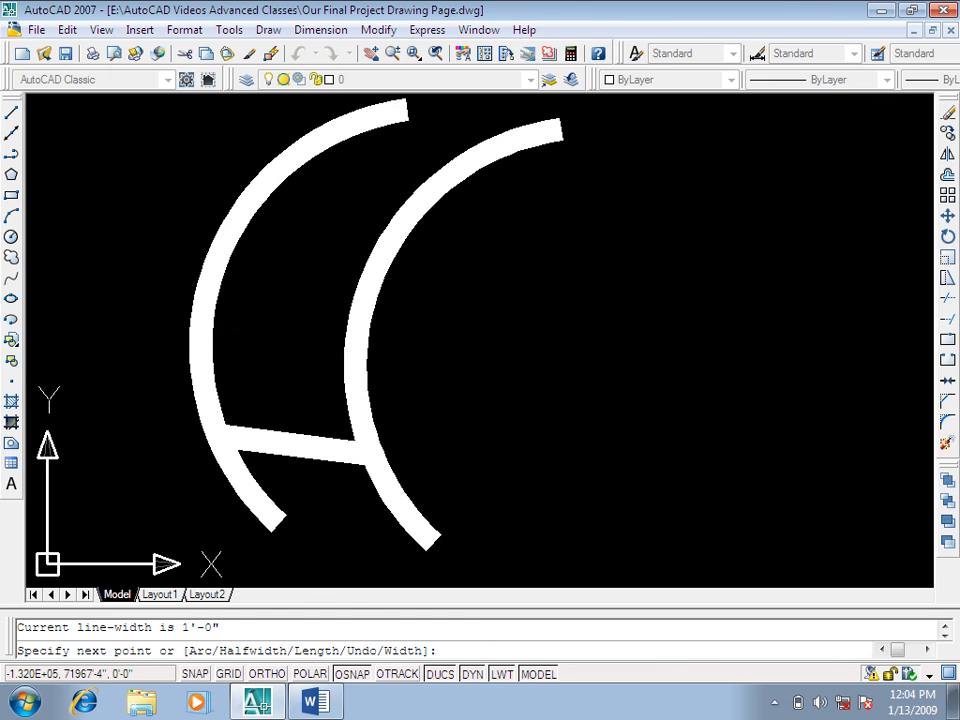
click(352, 347)
key(Return)
Step: Draw a third polyline crosspiece joining the third division points from the lower ends of the two arcs
scroll(240, 240, down, 2)
key(Return)
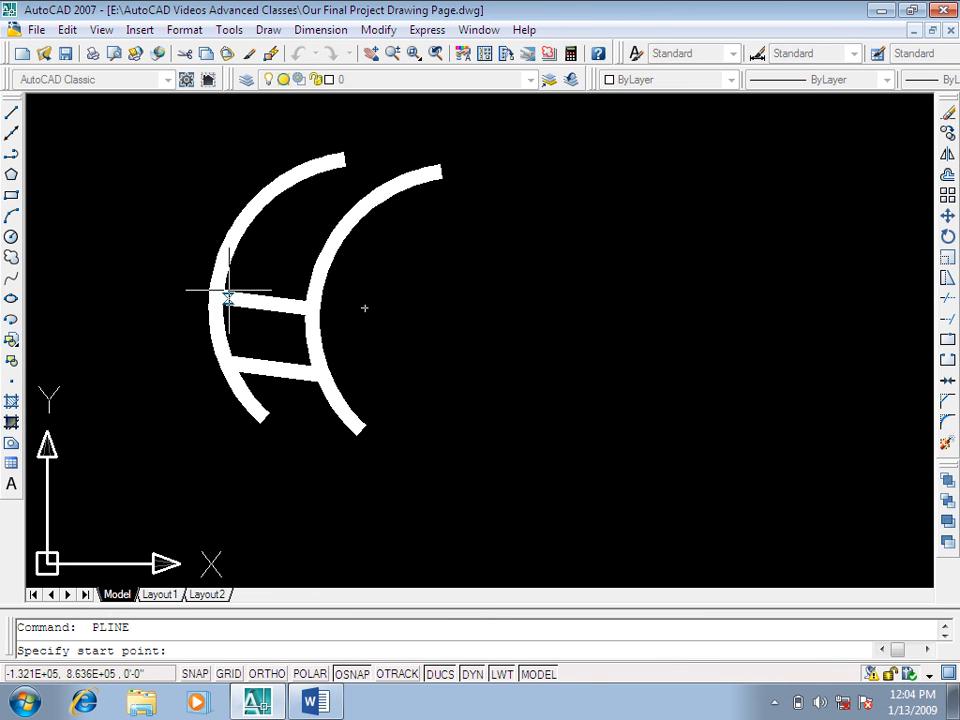
click(235, 232)
click(332, 243)
key(Return)
Step: Draw a fourth polyline crosspiece joining the uppermost division points of both arcs, and finish the polyline
key(Return)
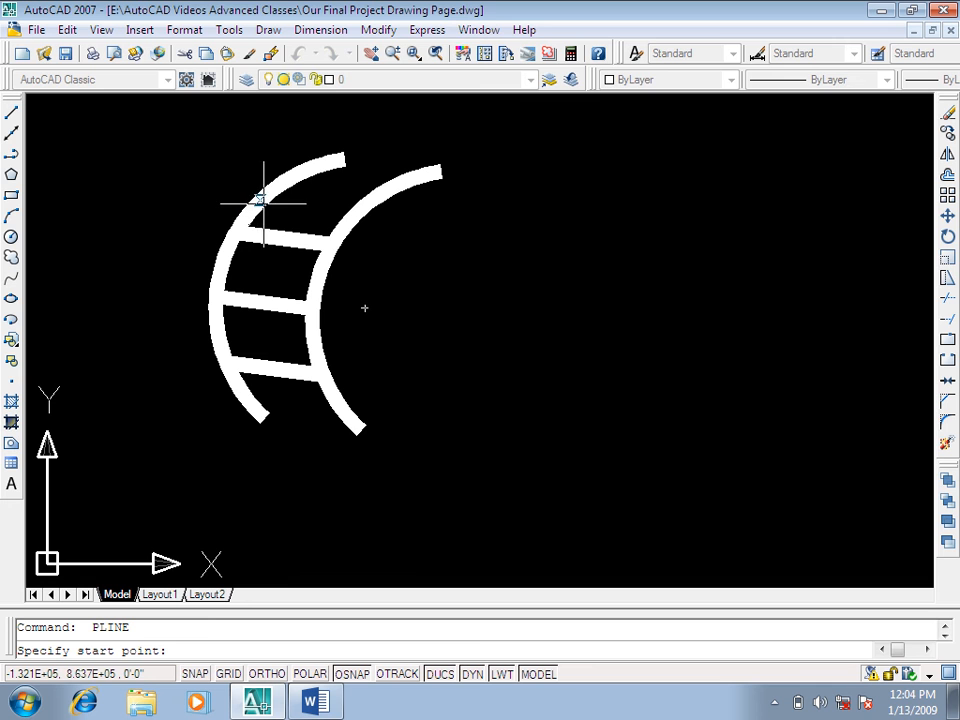
click(282, 182)
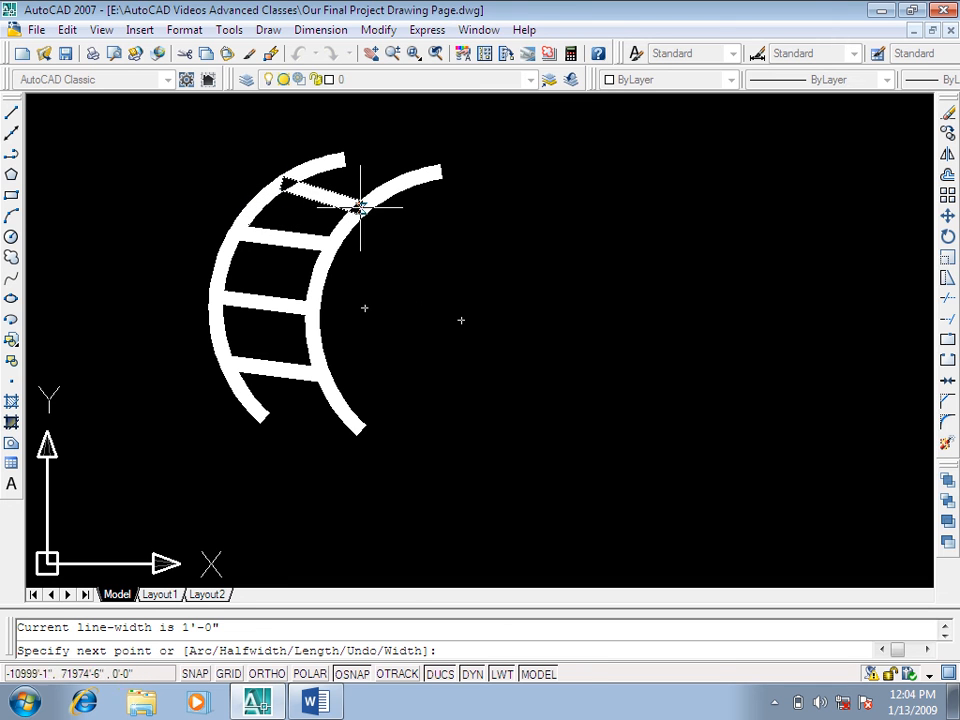
click(378, 194)
key(Return)
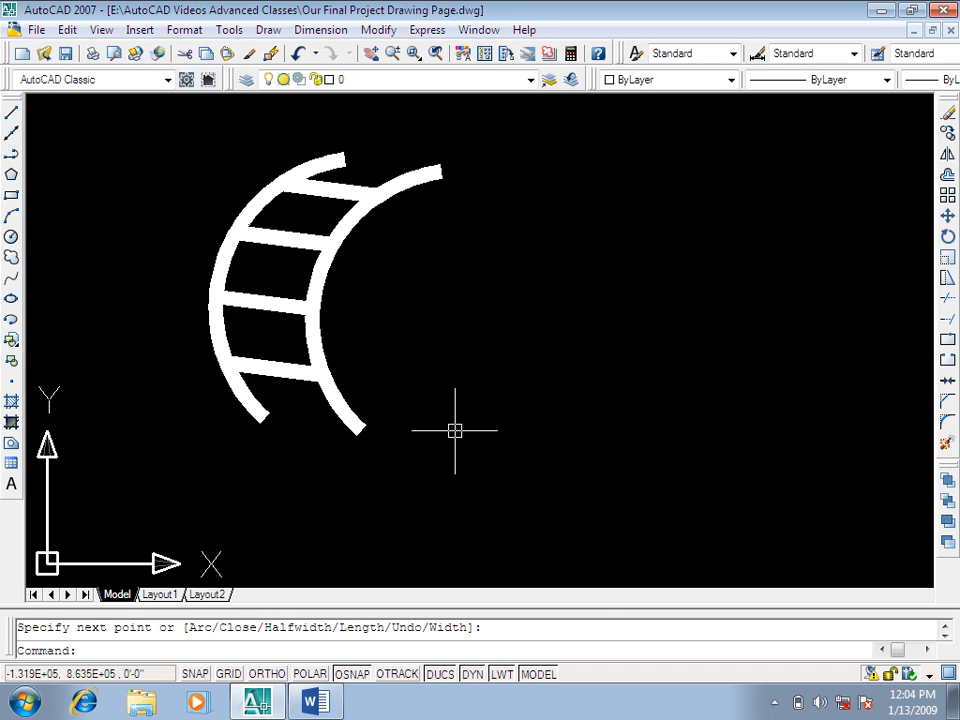